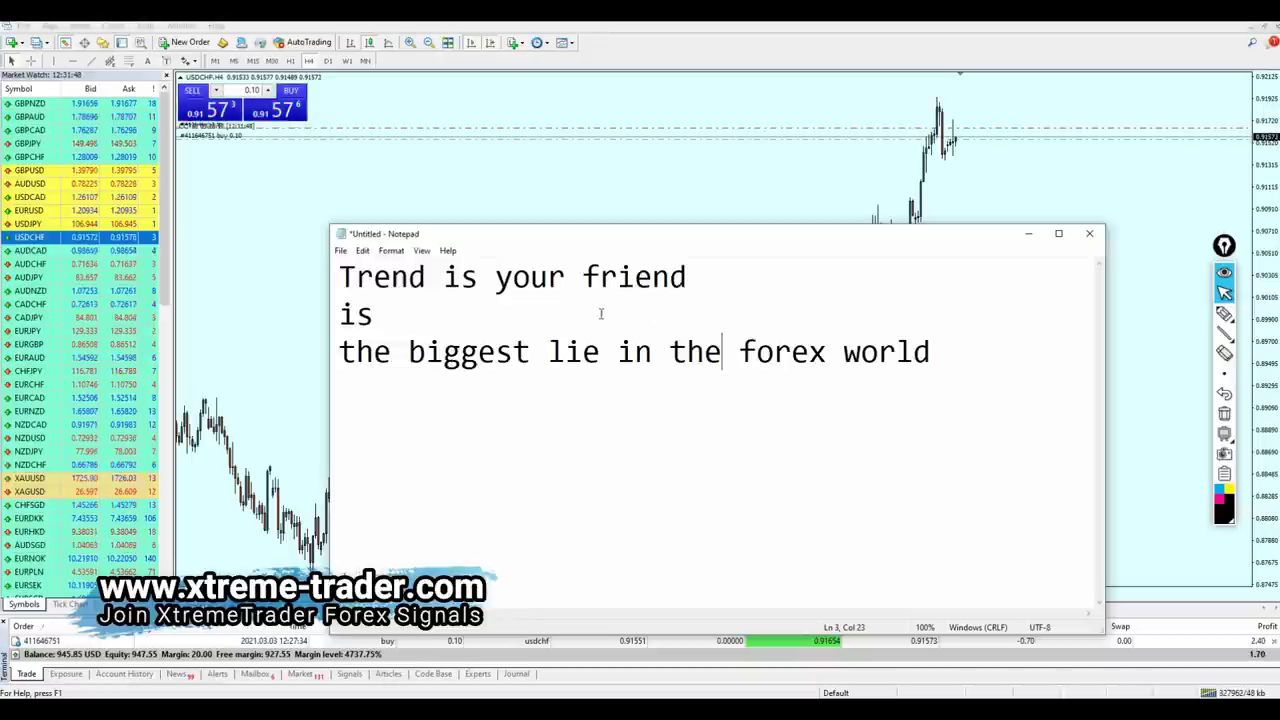
Step: Highlight the note's line "the biggest lie in the forex world", then switch to the USDCHF chart in MetaTrader 4
{"action": "left_click_drag", "start_coordinate": [340, 352], "coordinate": [918, 364]}
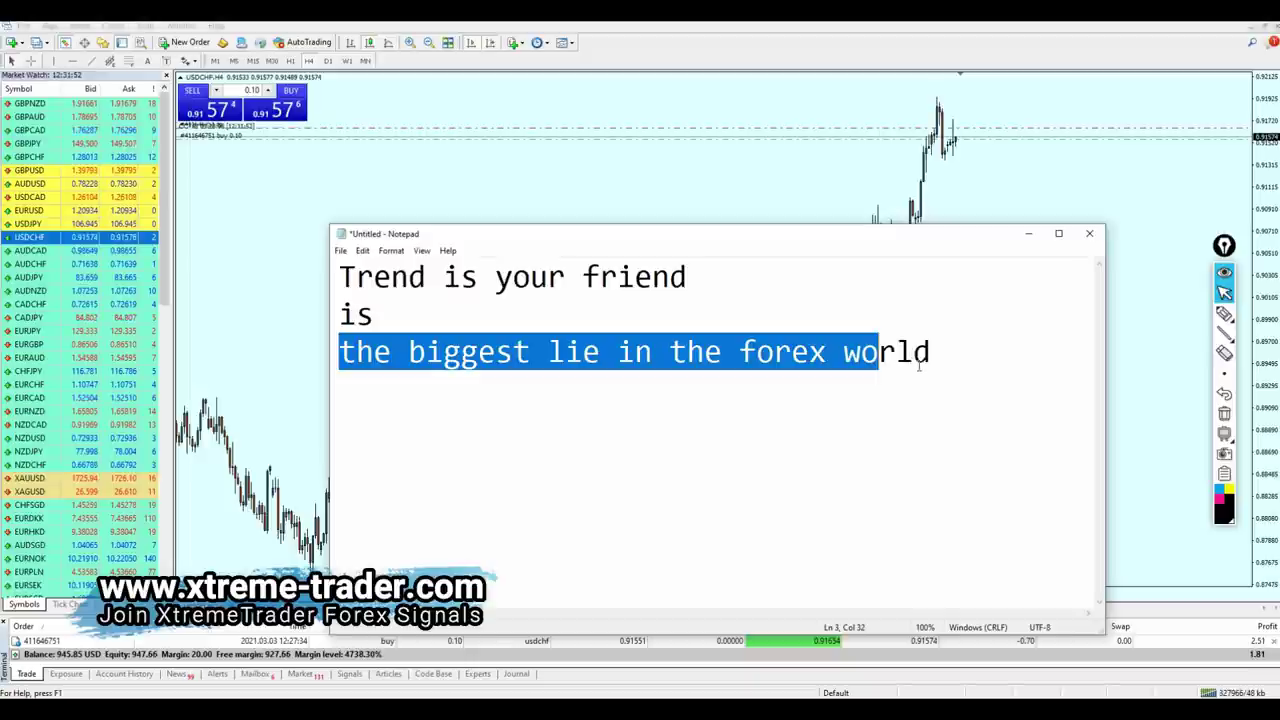
{"action": "left_click", "coordinate": [918, 364]}
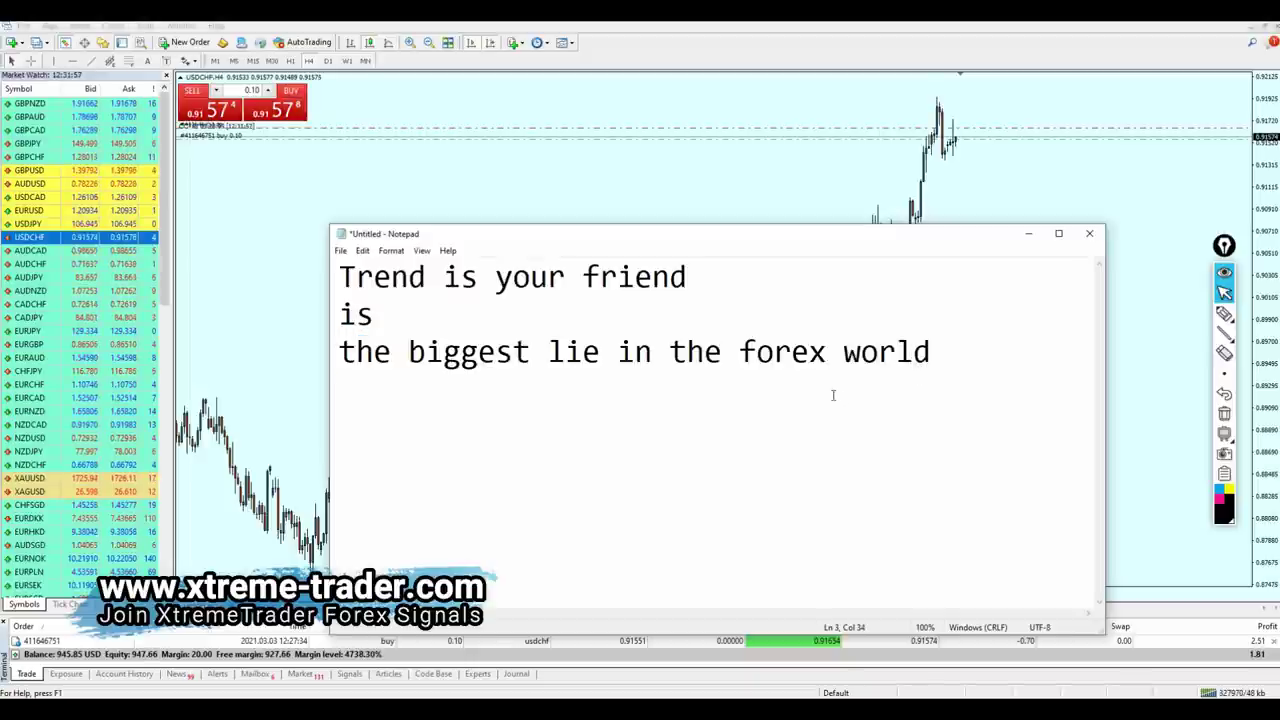
{"action": "key", "text": "alt+Tab"}
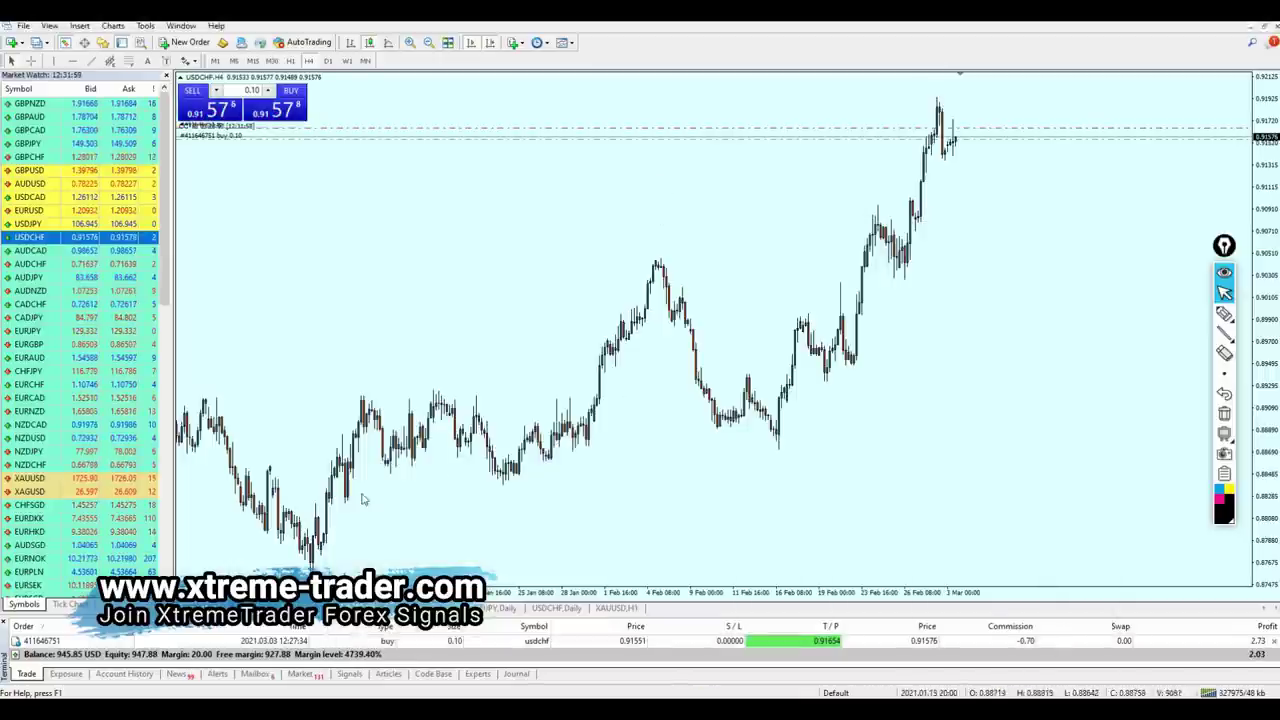
Step: Sketch freehand curved channel lines around the rise leading to the early February peak on the USDCHF H4 chart
{"action": "left_click", "coordinate": [1224, 316]}
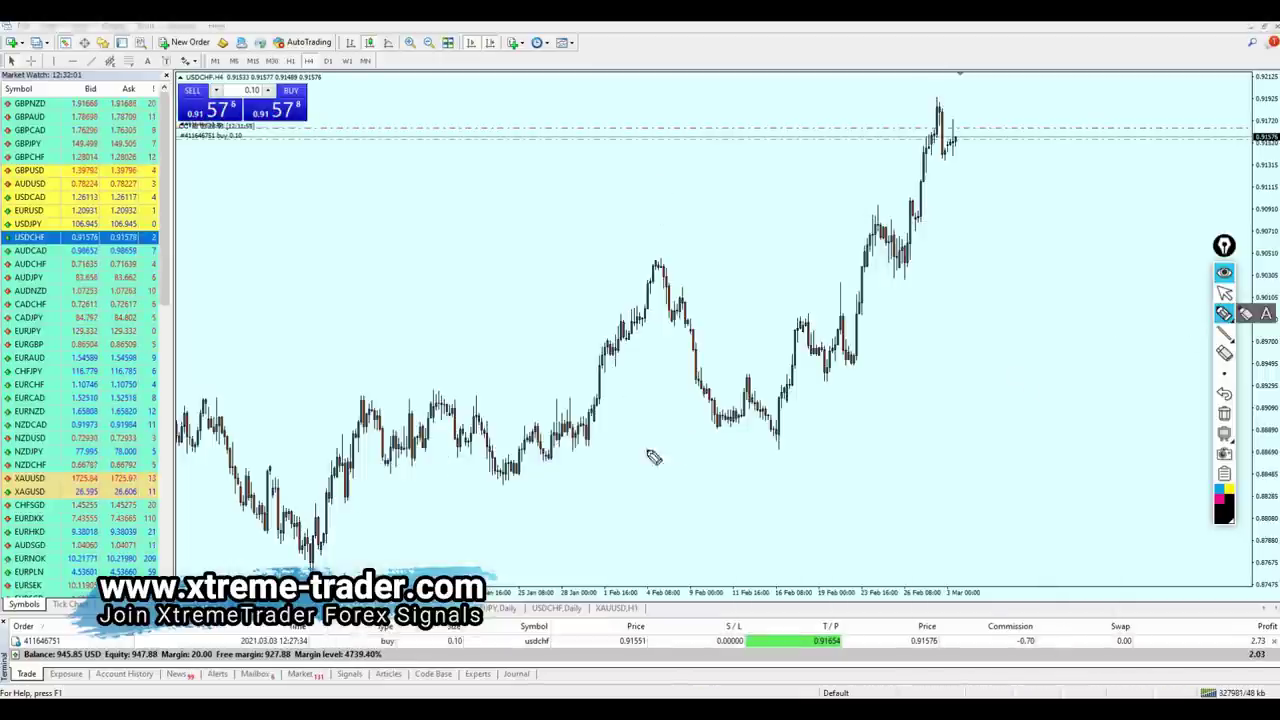
{"action": "mouse_move", "coordinate": [519, 501]}
{"action": "left_mouse_down"}
{"action": "mouse_move", "coordinate": [556, 480]}
{"action": "mouse_move", "coordinate": [668, 298]}
{"action": "left_mouse_up"}
{"action": "mouse_move", "coordinate": [484, 455]}
{"action": "left_mouse_down"}
{"action": "mouse_move", "coordinate": [592, 349]}
{"action": "mouse_move", "coordinate": [630, 246]}
{"action": "left_mouse_up"}
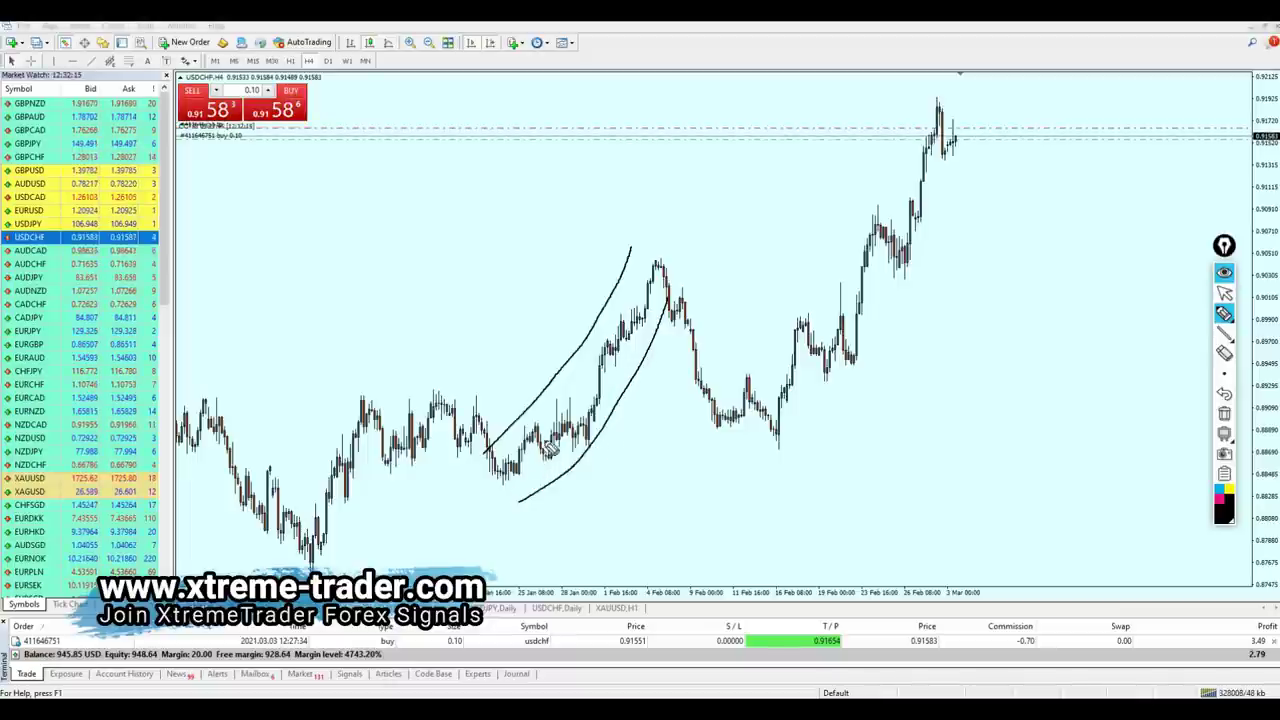
{"action": "mouse_move", "coordinate": [490, 448]}
{"action": "left_mouse_down"}
{"action": "mouse_move", "coordinate": [570, 376]}
{"action": "mouse_move", "coordinate": [635, 290]}
{"action": "left_mouse_up"}
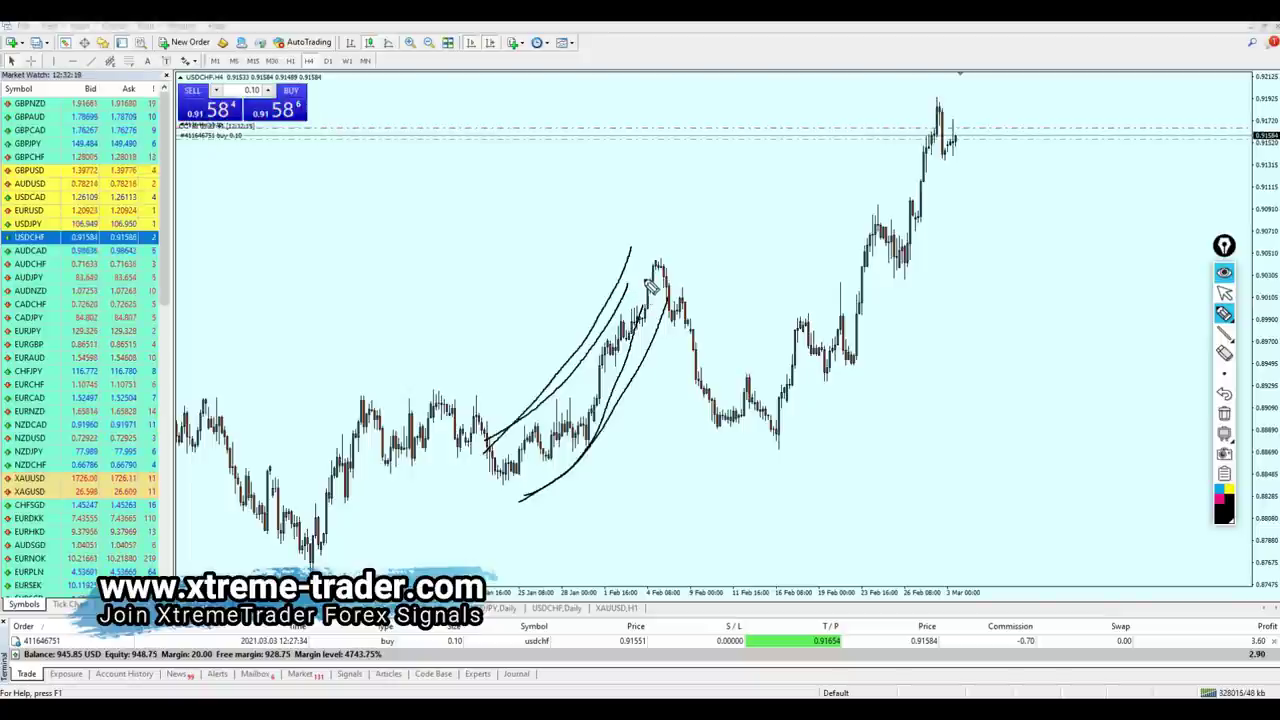
Step: Mark the early February peak and the support levels on the following drop with freehand lines, and clear all annotations
{"action": "left_click_drag", "start_coordinate": [668, 265], "coordinate": [628, 272]}
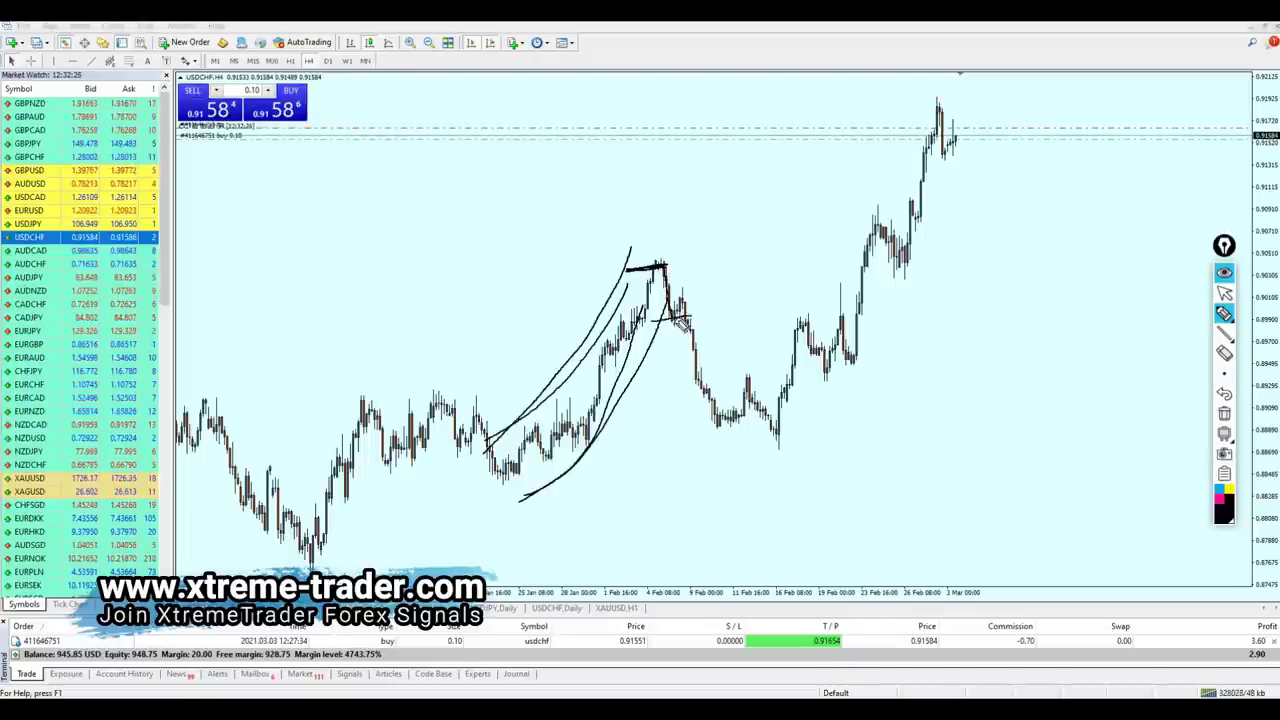
{"action": "left_click_drag", "start_coordinate": [668, 325], "coordinate": [682, 320]}
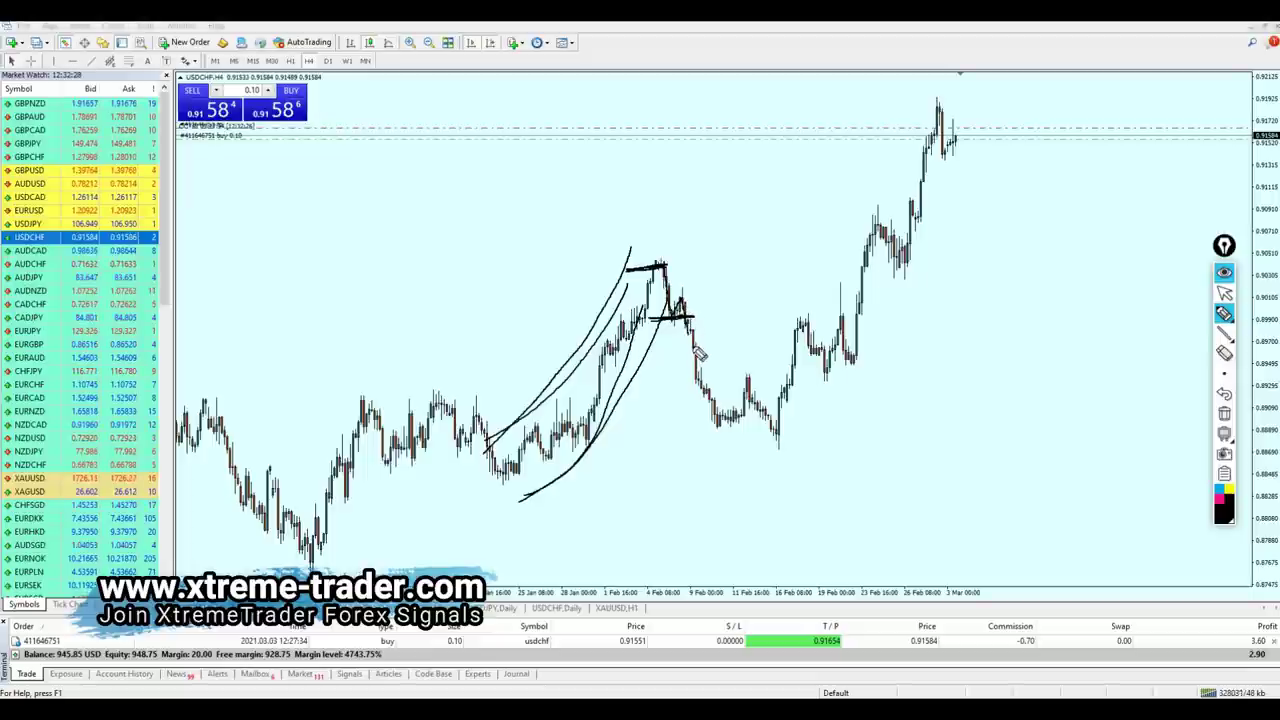
{"action": "mouse_move", "coordinate": [550, 392]}
{"action": "left_mouse_down"}
{"action": "mouse_move", "coordinate": [784, 386]}
{"action": "mouse_move", "coordinate": [742, 387]}
{"action": "left_mouse_up"}
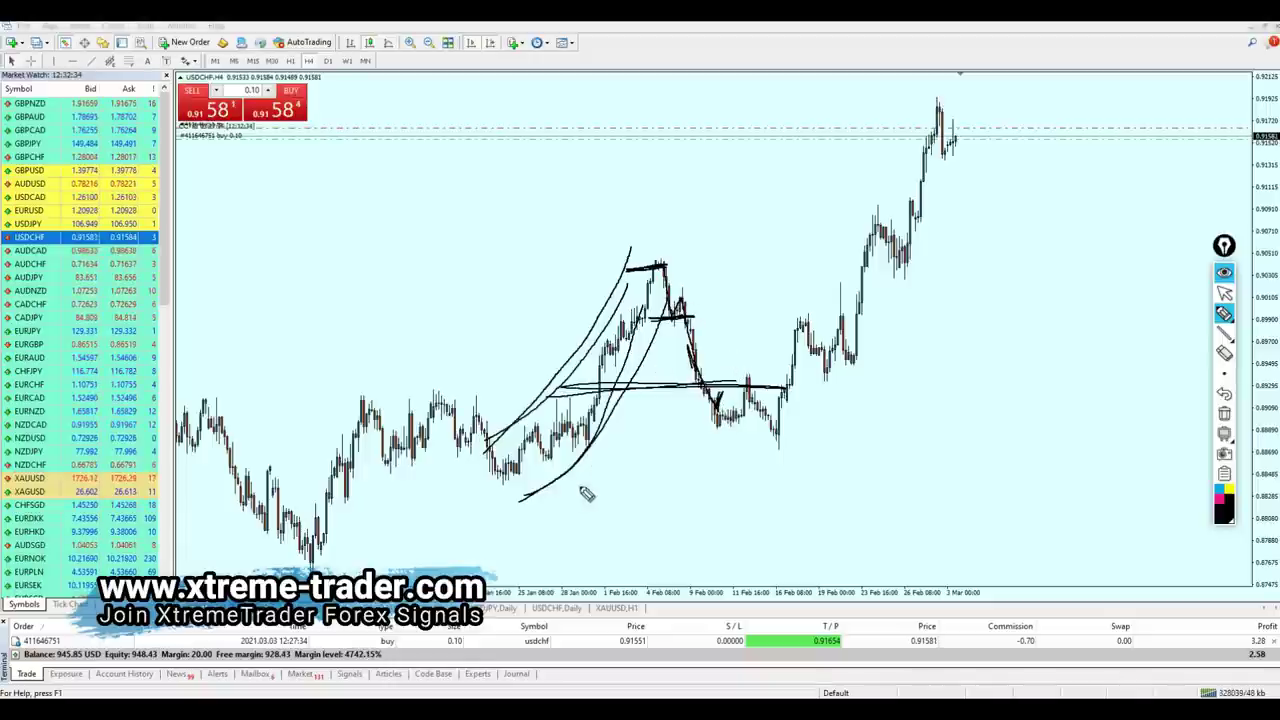
{"action": "left_click_drag", "start_coordinate": [486, 448], "coordinate": [708, 268]}
{"action": "left_click", "coordinate": [1224, 293]}
{"action": "left_click", "coordinate": [1224, 413]}
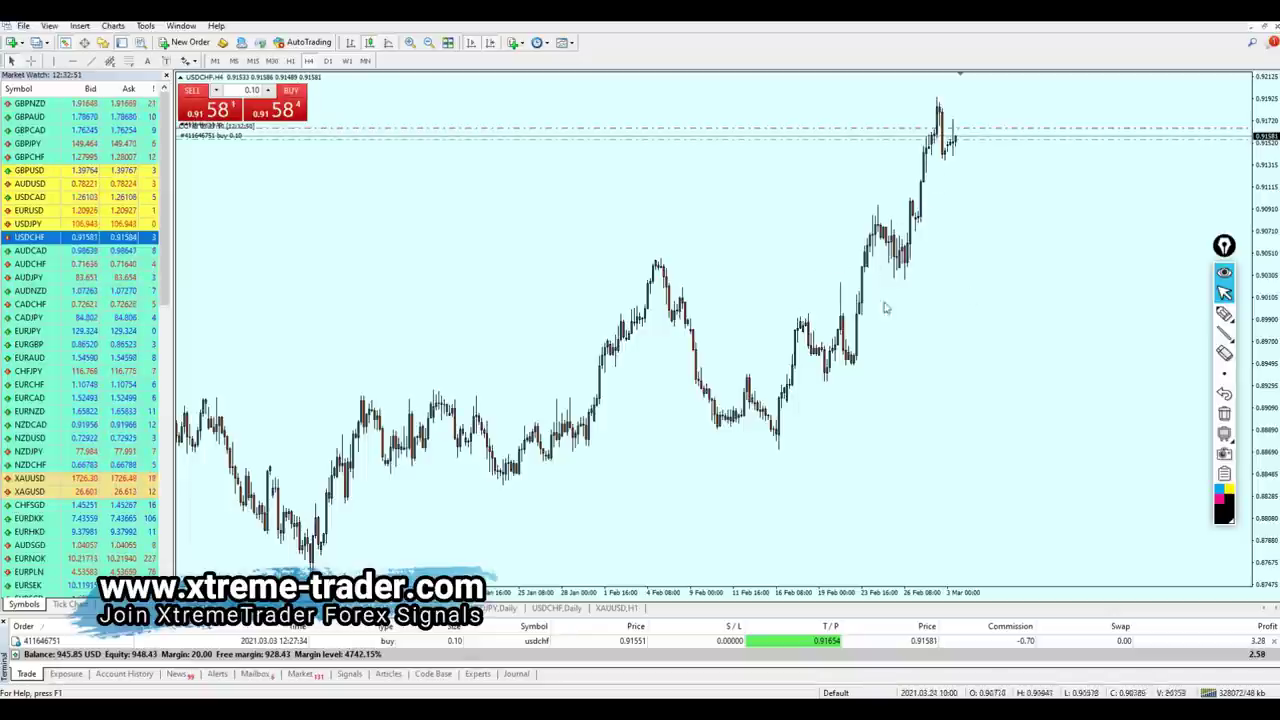
Step: Outline the rise to the early February peak with curved pen lines and circle the latest candles at the March high
{"action": "left_click", "coordinate": [1224, 314]}
{"action": "left_click_drag", "start_coordinate": [508, 505], "coordinate": [698, 253]}
{"action": "left_click_drag", "start_coordinate": [426, 434], "coordinate": [613, 263]}
{"action": "mouse_move", "coordinate": [945, 168]}
{"action": "left_mouse_down"}
{"action": "mouse_move", "coordinate": [945, 100]}
{"action": "mouse_move", "coordinate": [948, 174]}
{"action": "left_mouse_up"}
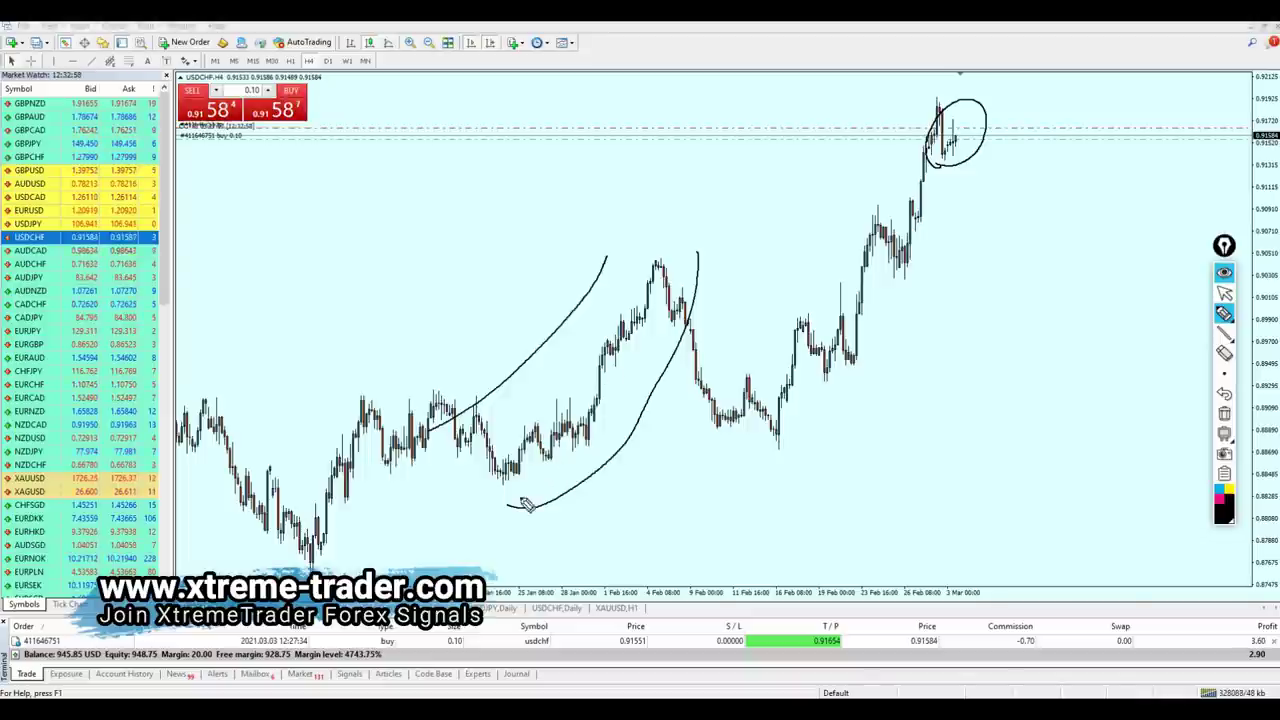
{"action": "left_click_drag", "start_coordinate": [529, 505], "coordinate": [680, 315]}
{"action": "left_click_drag", "start_coordinate": [477, 392], "coordinate": [625, 284]}
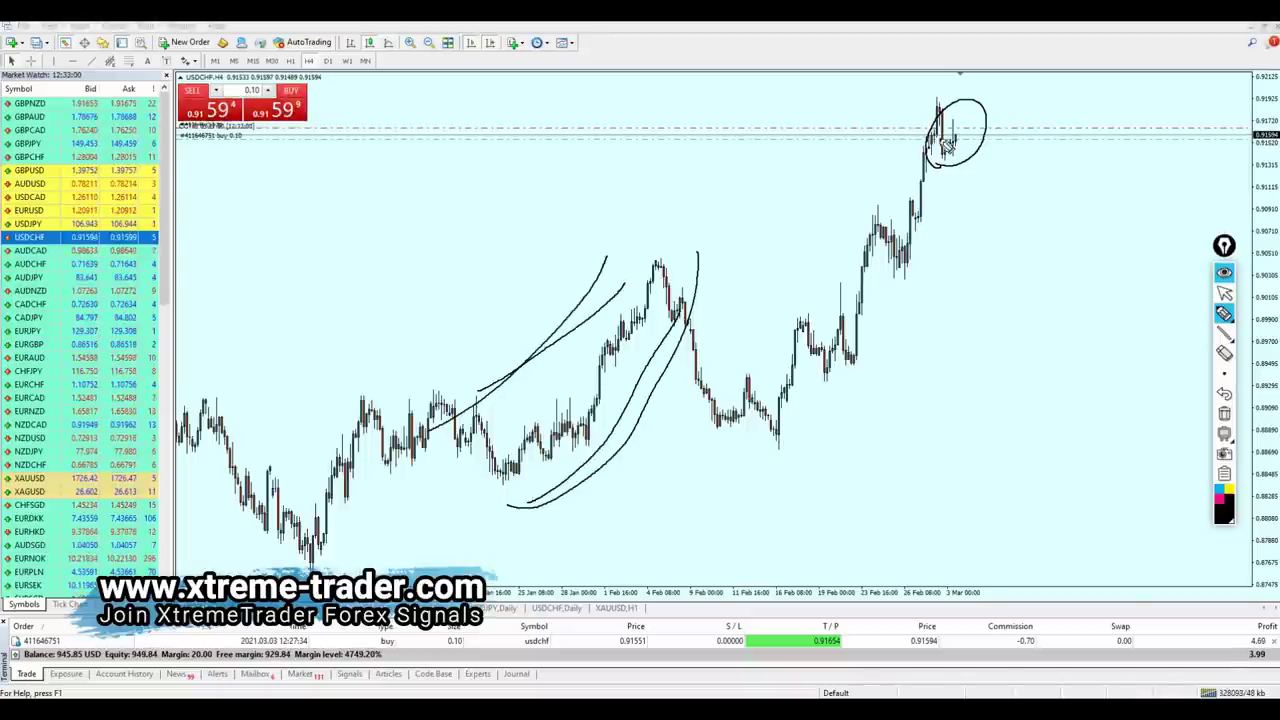
Step: Add short diagonal pen strokes around the latest high near the end of the chart, and clear all annotations
{"action": "left_click_drag", "start_coordinate": [948, 92], "coordinate": [914, 134]}
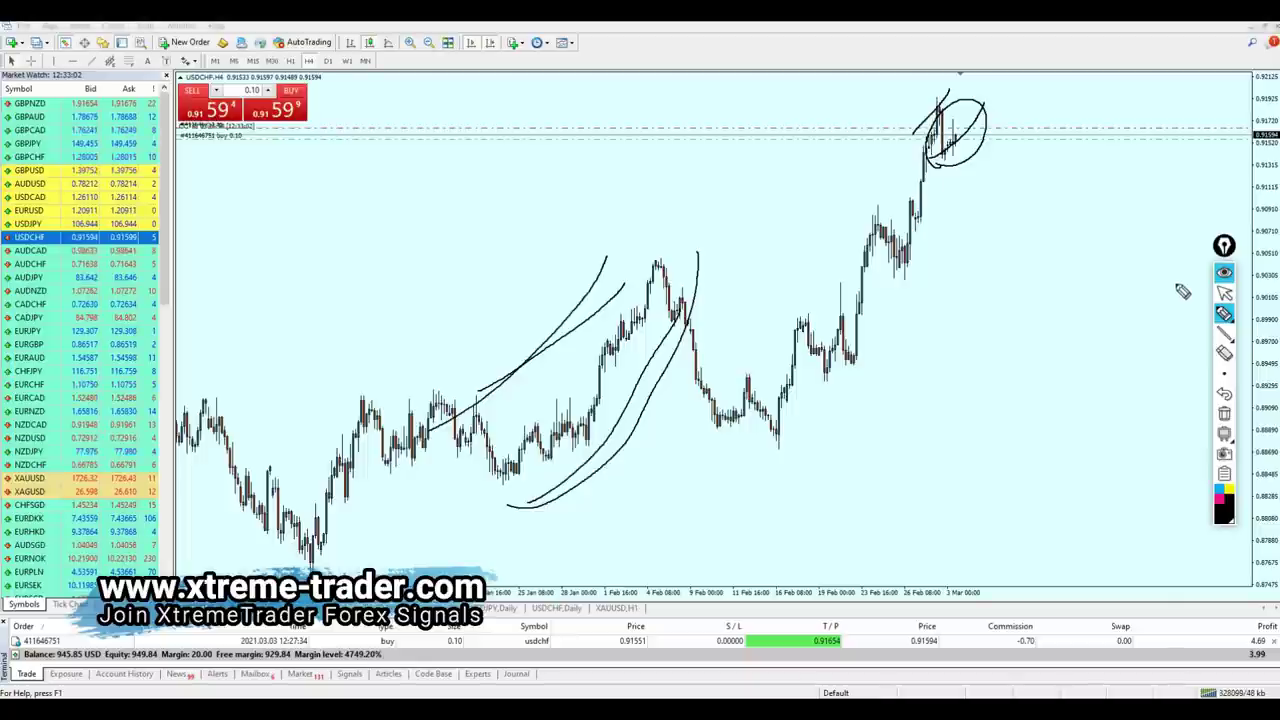
{"action": "left_click_drag", "start_coordinate": [944, 90], "coordinate": [902, 135]}
{"action": "left_click", "coordinate": [1224, 292]}
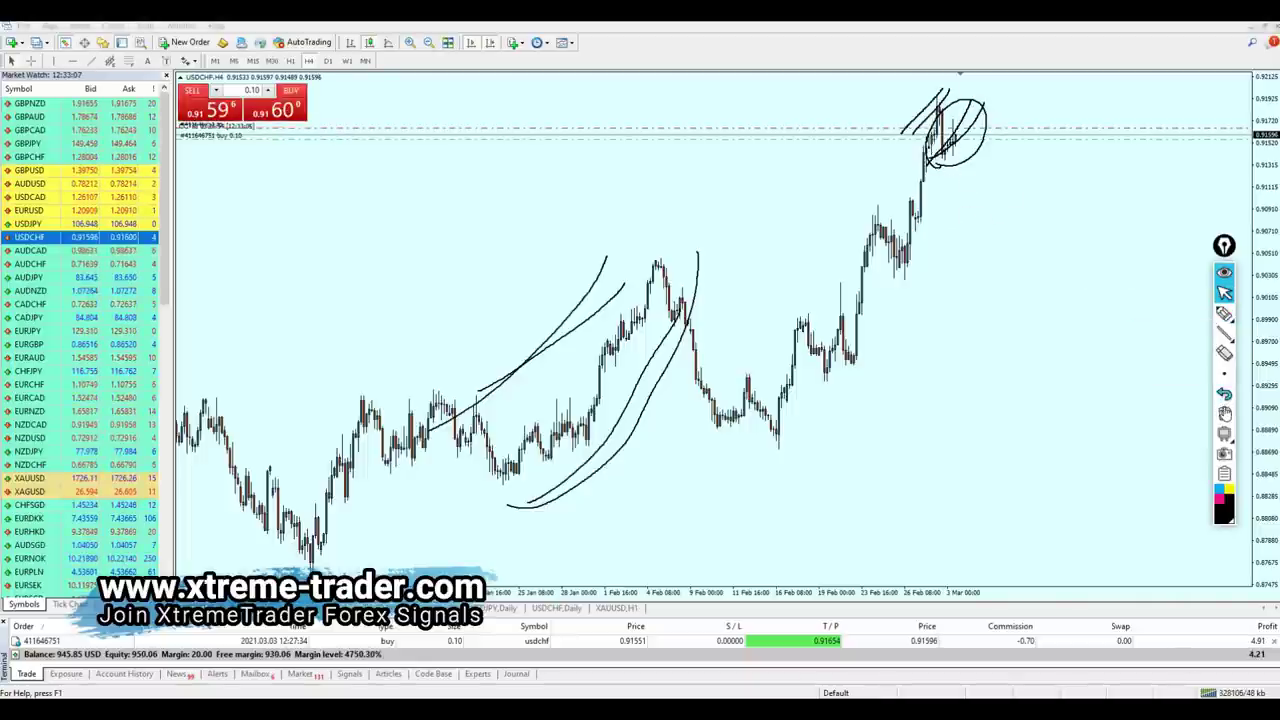
{"action": "left_click", "coordinate": [1224, 413]}
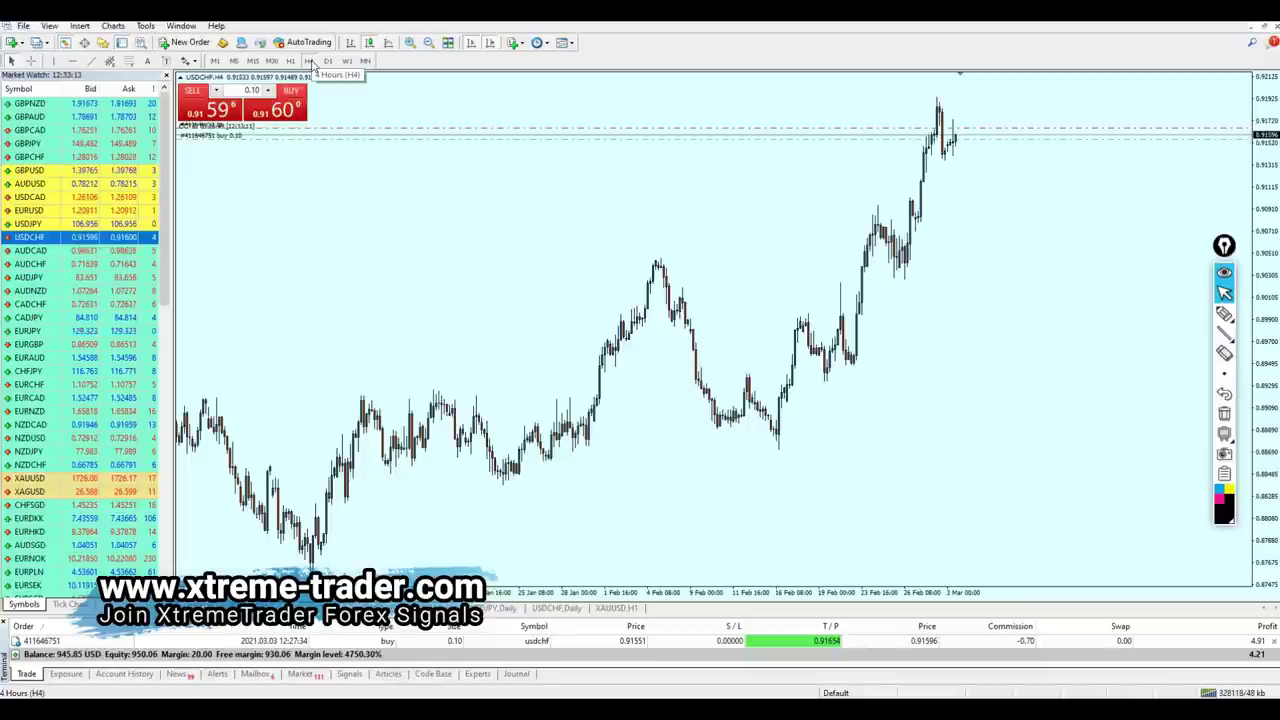
Step: Switch the USDCHF chart to the M5 timeframe and check the open buy order's entry point with the crosshair
{"action": "left_click", "coordinate": [236, 62]}
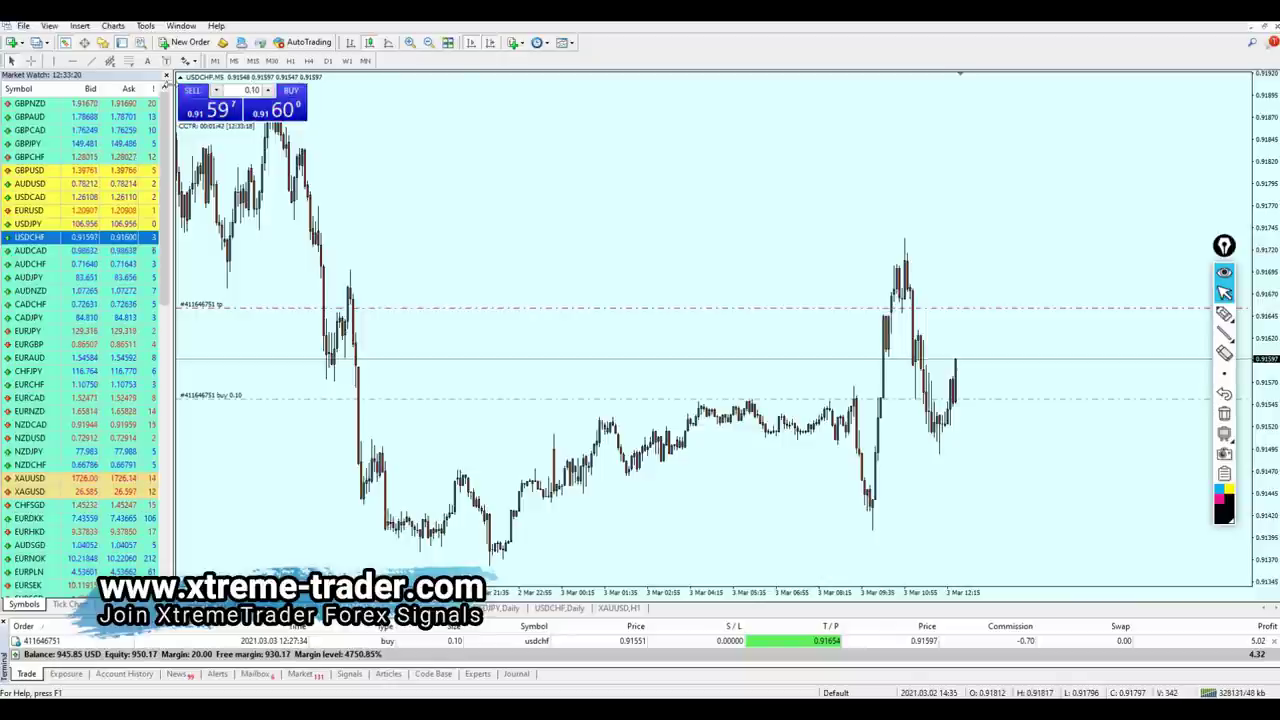
{"action": "middle_click", "coordinate": [958, 401]}
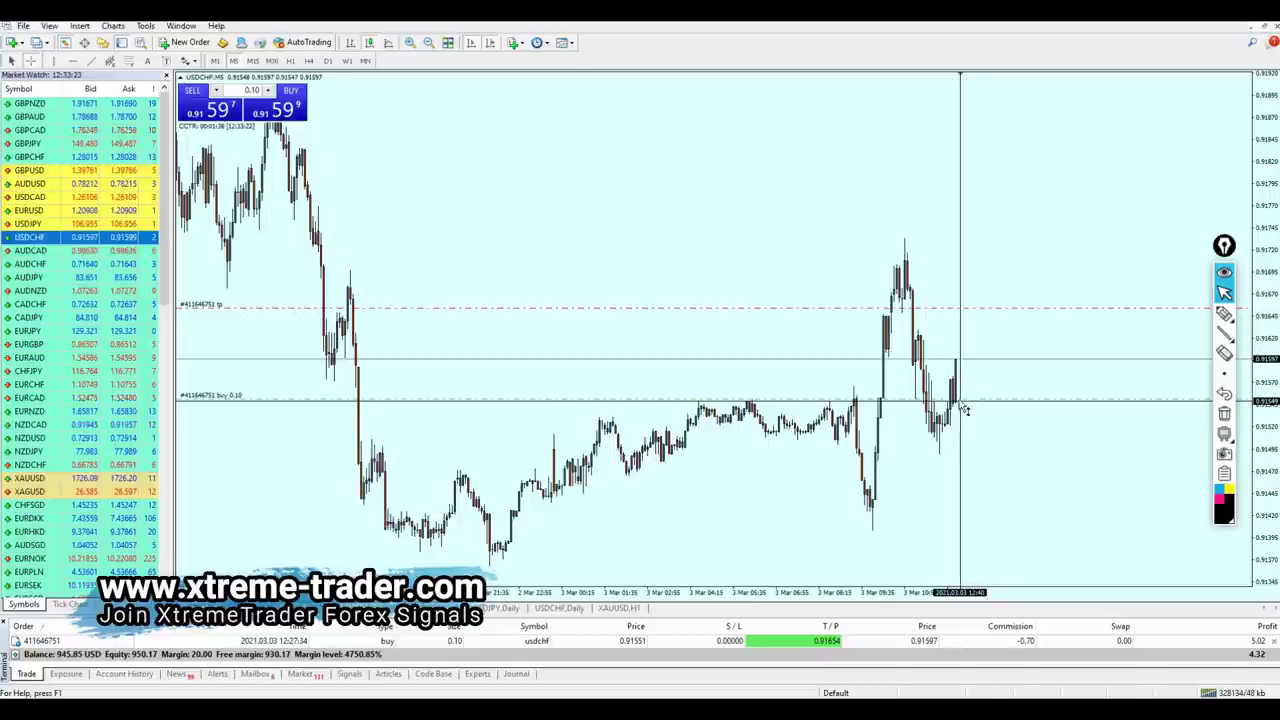
{"action": "left_click", "coordinate": [973, 407]}
Step: Circle the sideways price range just before the sharp 3 March drop on the M5 chart, and clear the annotations
{"action": "left_click", "coordinate": [1224, 313]}
{"action": "mouse_move", "coordinate": [660, 418]}
{"action": "left_mouse_down"}
{"action": "mouse_move", "coordinate": [750, 424]}
{"action": "mouse_move", "coordinate": [838, 376]}
{"action": "left_mouse_up"}
{"action": "left_click_drag", "start_coordinate": [733, 383], "coordinate": [690, 430]}
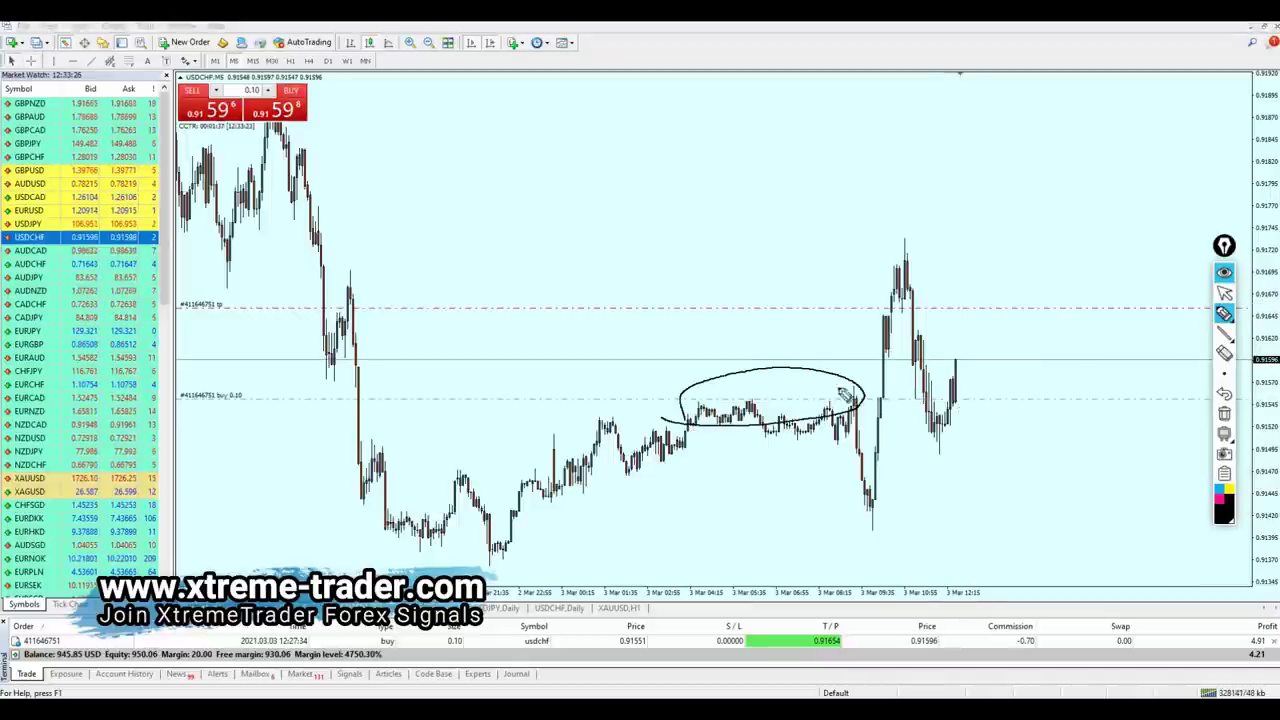
{"action": "left_click", "coordinate": [1224, 293]}
{"action": "left_click", "coordinate": [1224, 413]}
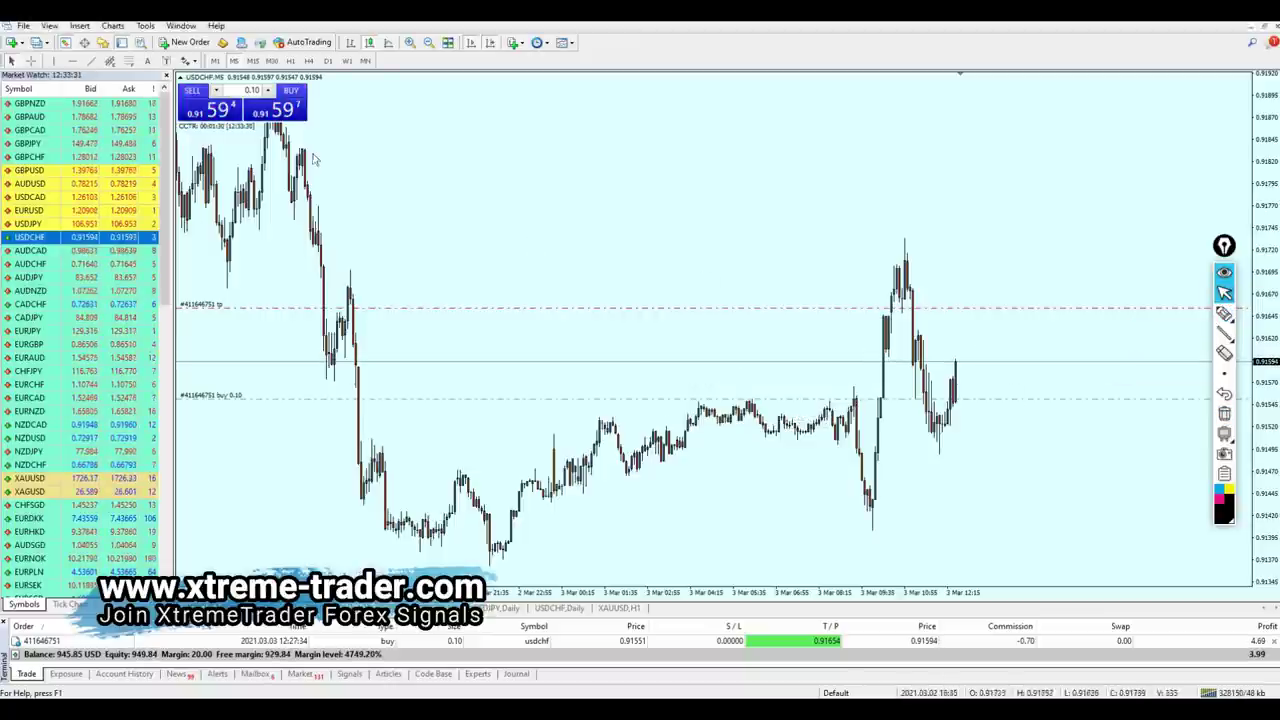
Step: Draw a Fibonacci retracement from the 3 March swing low to the following high, and move the annotation toolbar off the level labels
{"action": "left_click", "coordinate": [130, 62]}
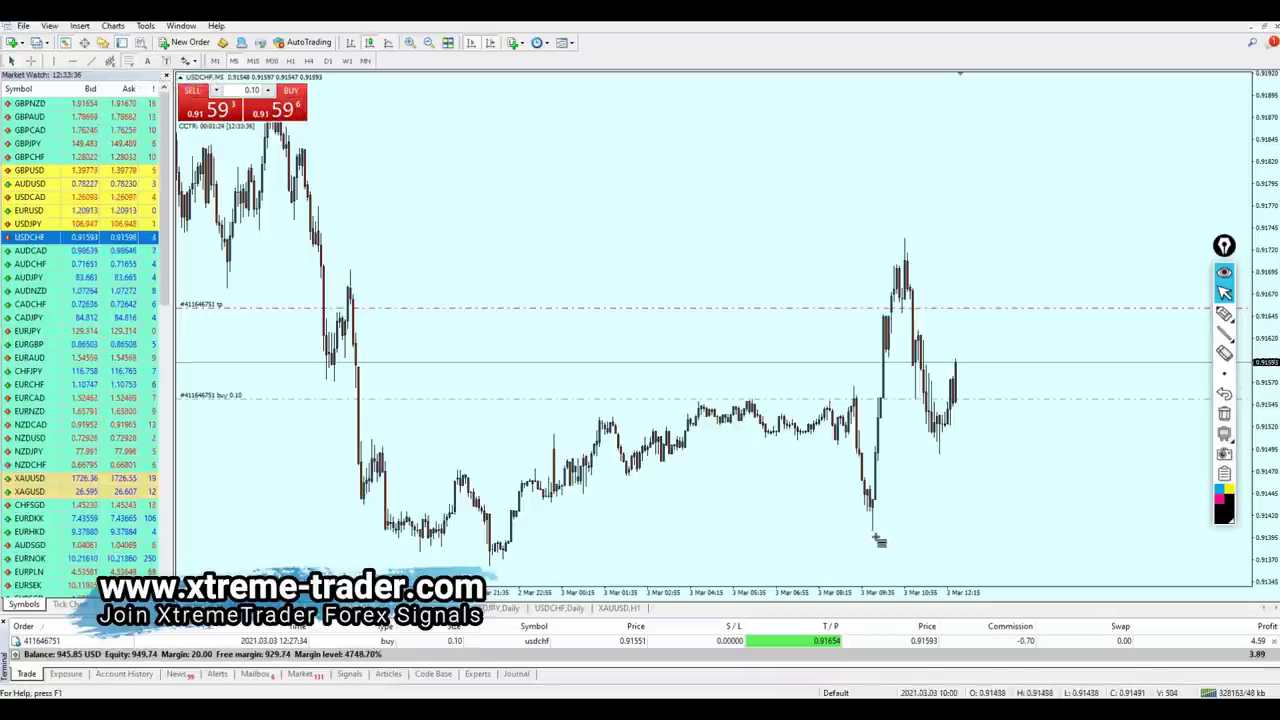
{"action": "mouse_move", "coordinate": [877, 535]}
{"action": "left_mouse_down"}
{"action": "mouse_move", "coordinate": [895, 498]}
{"action": "mouse_move", "coordinate": [922, 240]}
{"action": "left_mouse_up"}
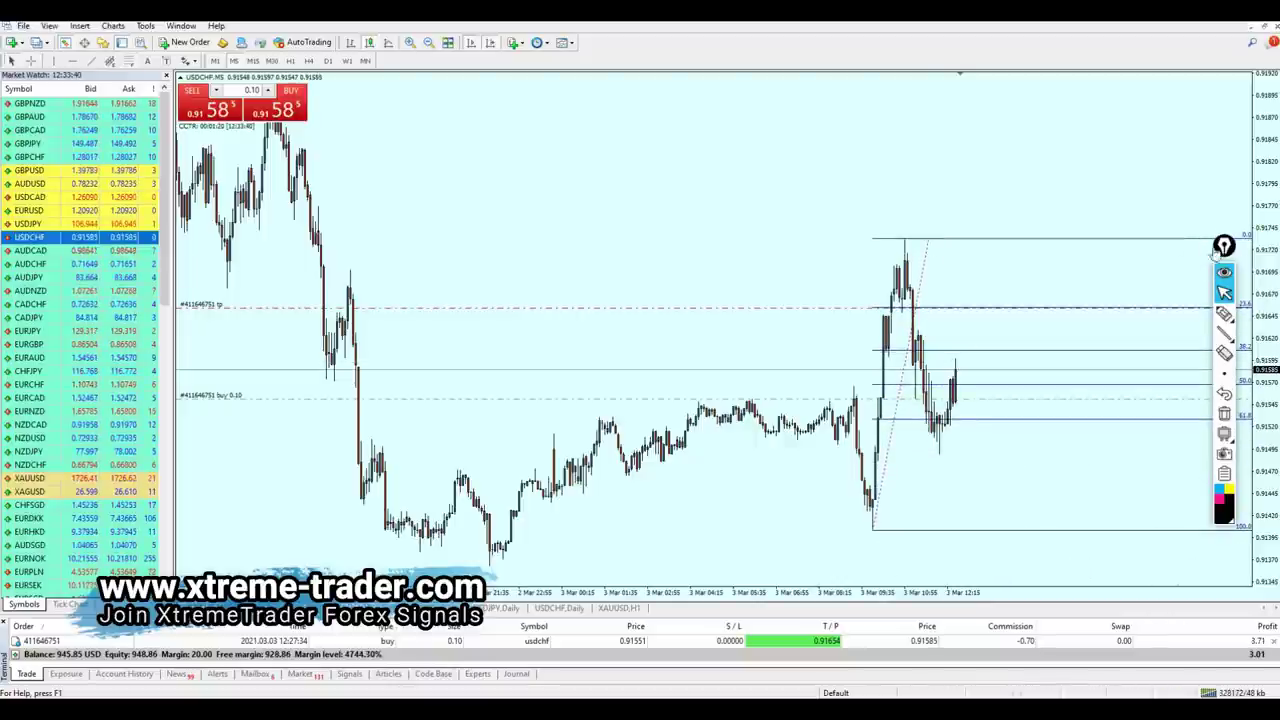
{"action": "left_click_drag", "start_coordinate": [1216, 240], "coordinate": [1140, 117]}
{"action": "left_click", "coordinate": [1148, 122]}
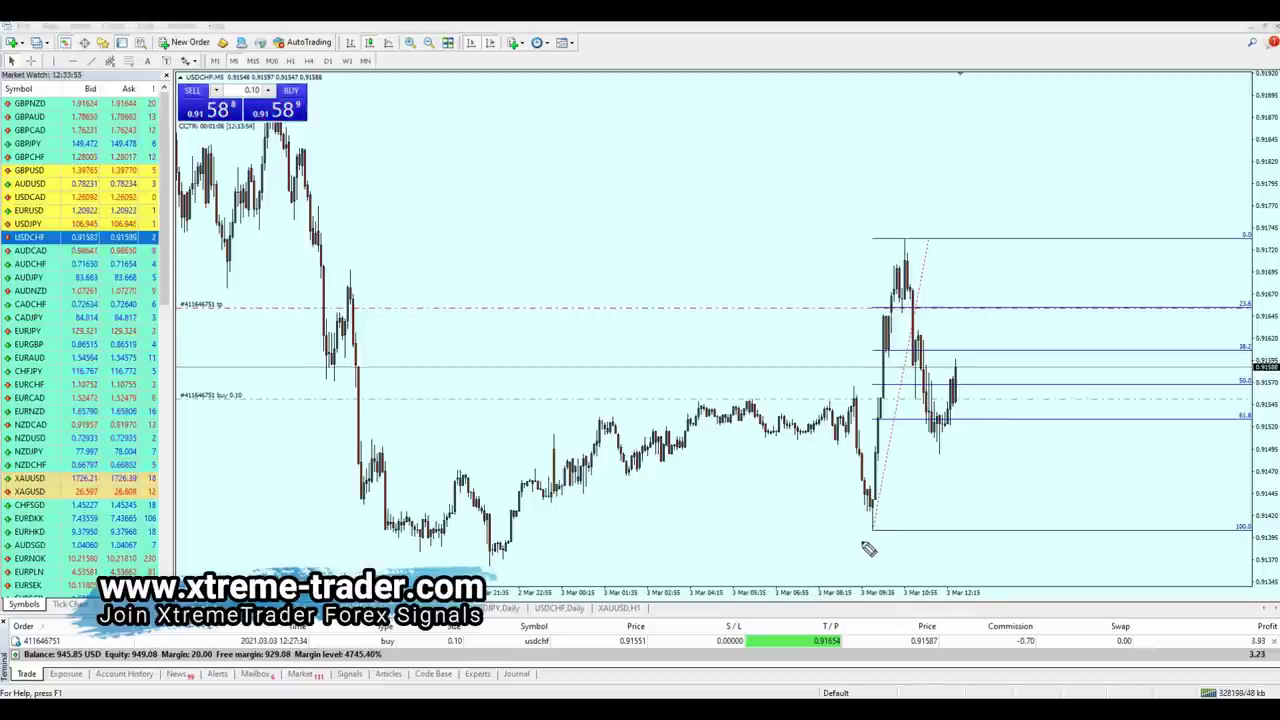
Step: Circle the swing low and swing high that anchor the Fibonacci retracement, going over each circle twice
{"action": "left_click_drag", "start_coordinate": [905, 511], "coordinate": [870, 538]}
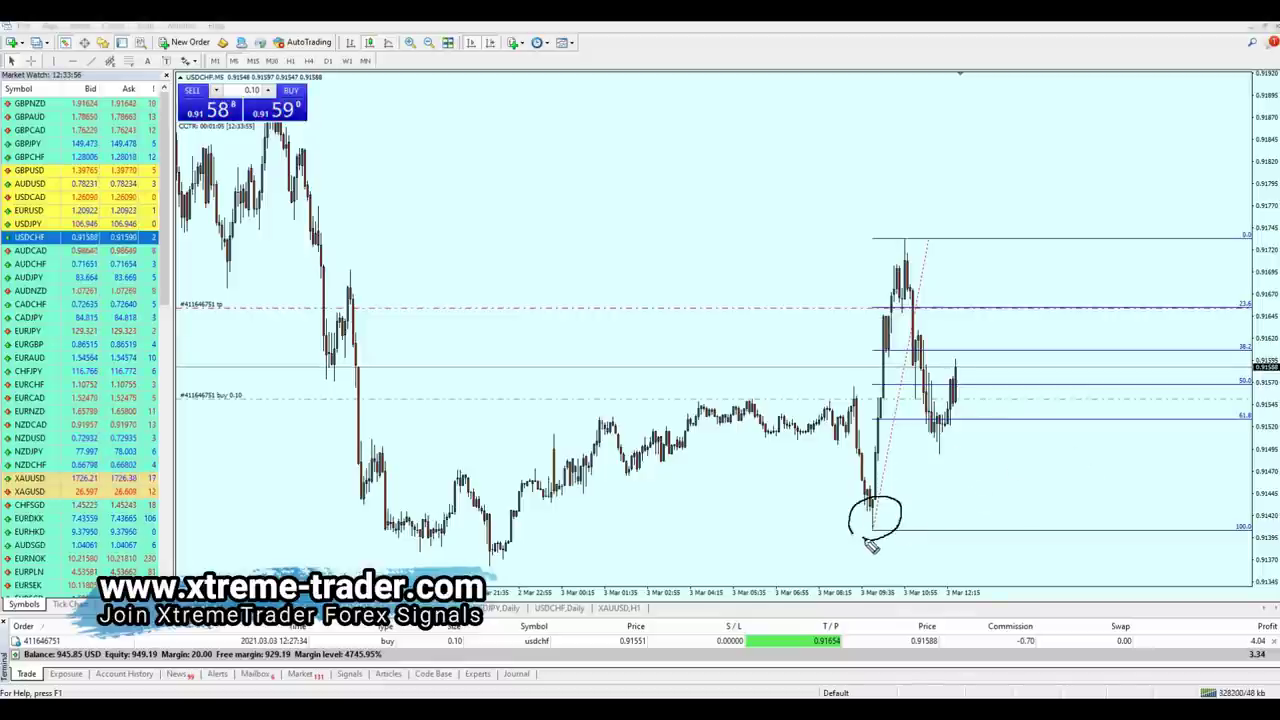
{"action": "mouse_move", "coordinate": [910, 258]}
{"action": "left_mouse_down"}
{"action": "mouse_move", "coordinate": [931, 257]}
{"action": "mouse_move", "coordinate": [910, 268]}
{"action": "left_mouse_up"}
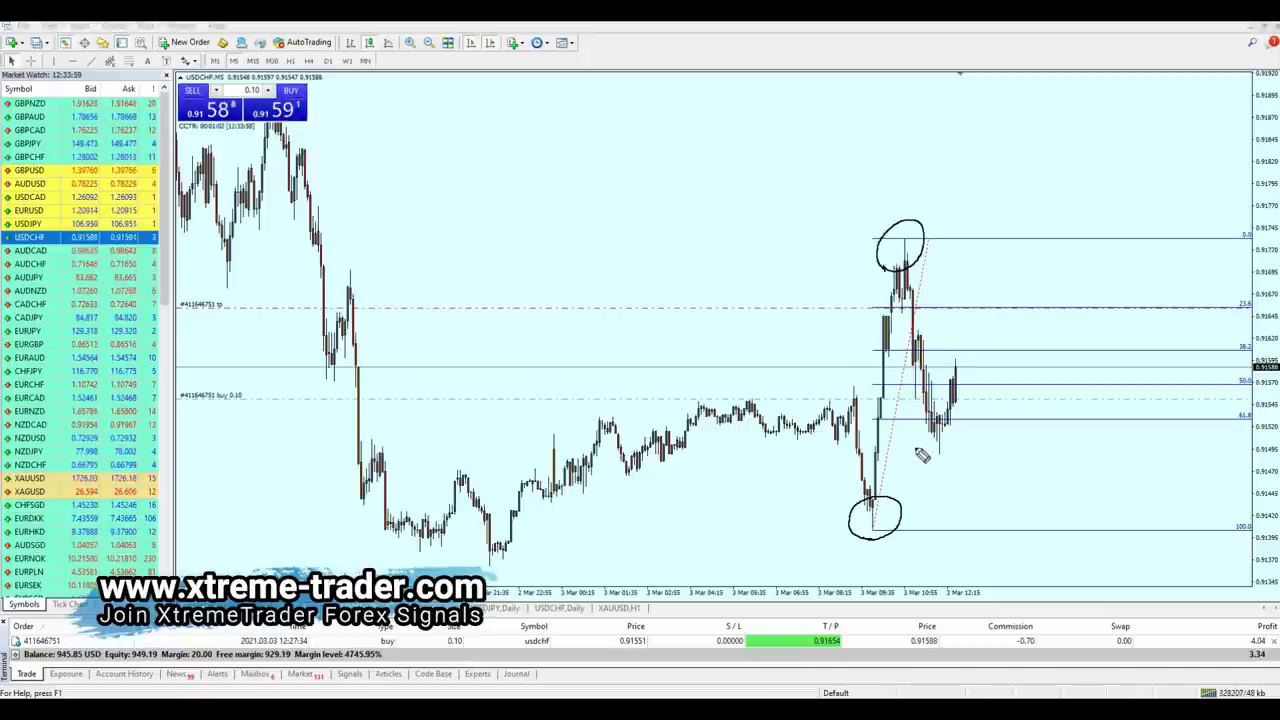
{"action": "mouse_move", "coordinate": [856, 546]}
{"action": "left_mouse_down"}
{"action": "mouse_move", "coordinate": [896, 536]}
{"action": "mouse_move", "coordinate": [852, 540]}
{"action": "mouse_move", "coordinate": [893, 498]}
{"action": "mouse_move", "coordinate": [848, 555]}
{"action": "left_mouse_up"}
{"action": "mouse_move", "coordinate": [946, 277]}
{"action": "left_mouse_down"}
{"action": "mouse_move", "coordinate": [894, 277]}
{"action": "mouse_move", "coordinate": [903, 236]}
{"action": "left_mouse_up"}
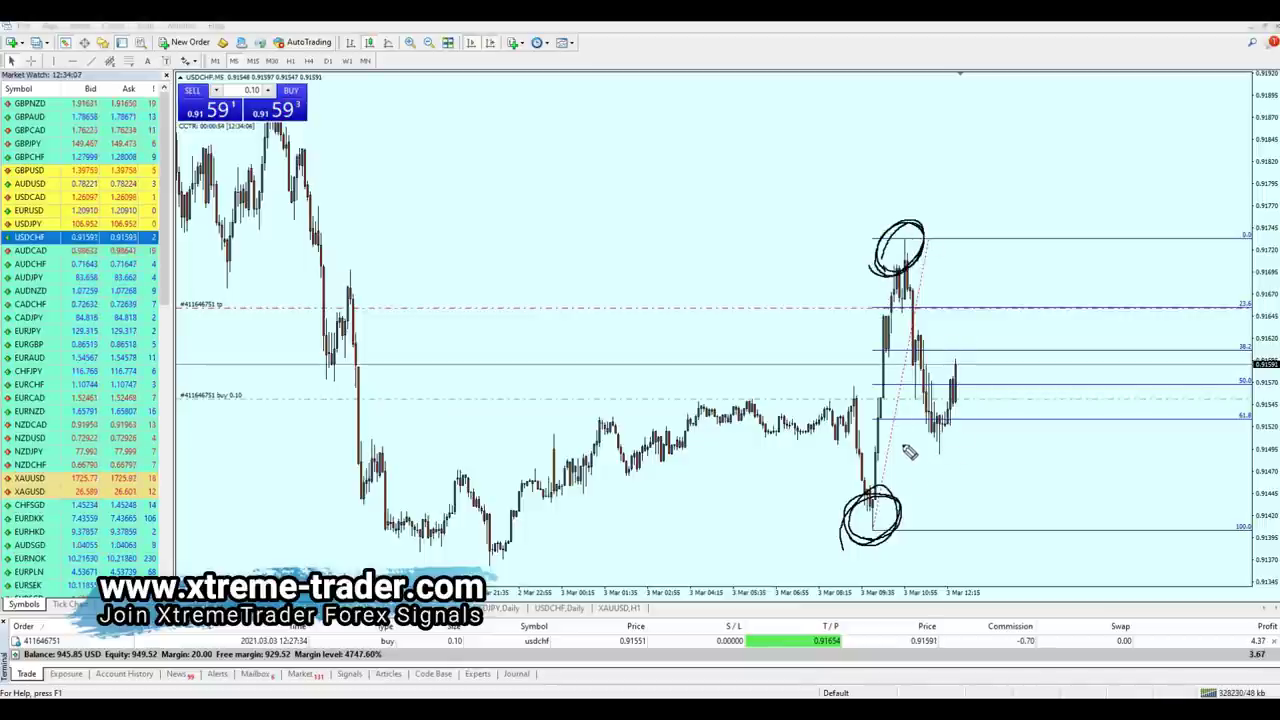
Step: Sketch a rising channel above and below the recent M5 price action and circle the retracement's swing low again
{"action": "left_click_drag", "start_coordinate": [514, 566], "coordinate": [1025, 392]}
{"action": "mouse_move", "coordinate": [407, 443]}
{"action": "left_mouse_down"}
{"action": "mouse_move", "coordinate": [943, 280]}
{"action": "mouse_move", "coordinate": [970, 252]}
{"action": "left_mouse_up"}
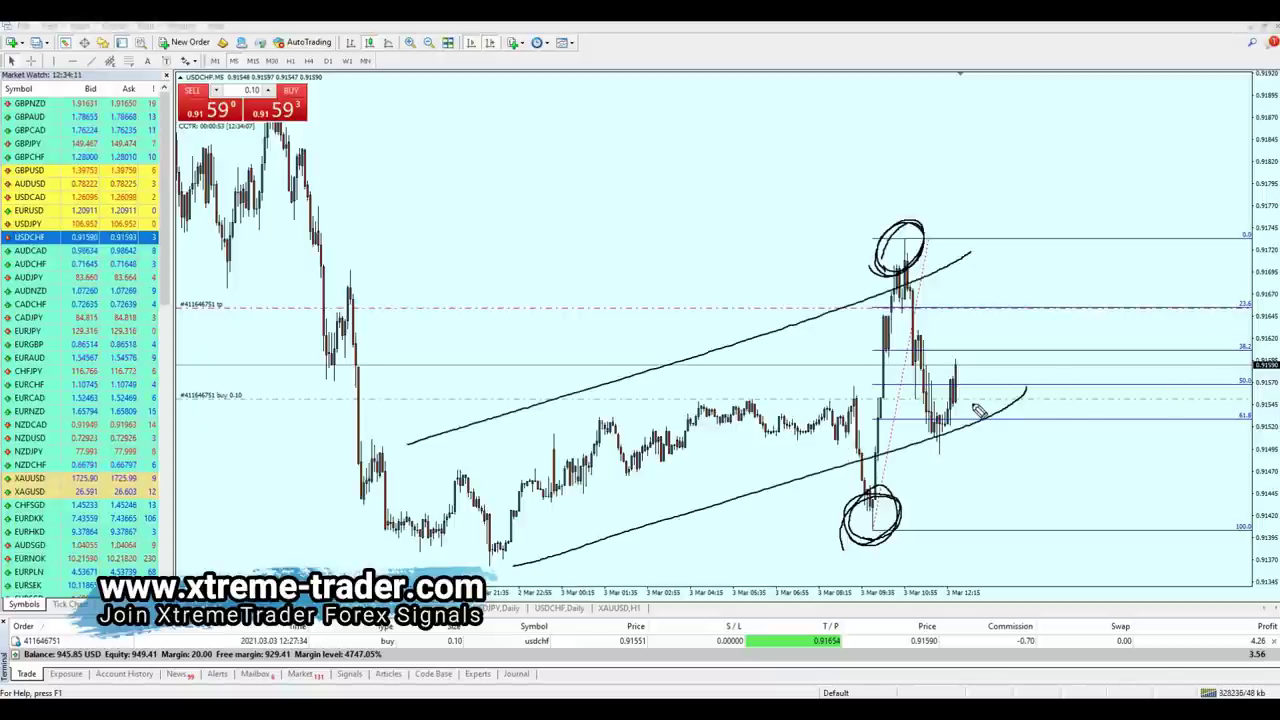
{"action": "left_click_drag", "start_coordinate": [870, 548], "coordinate": [872, 535]}
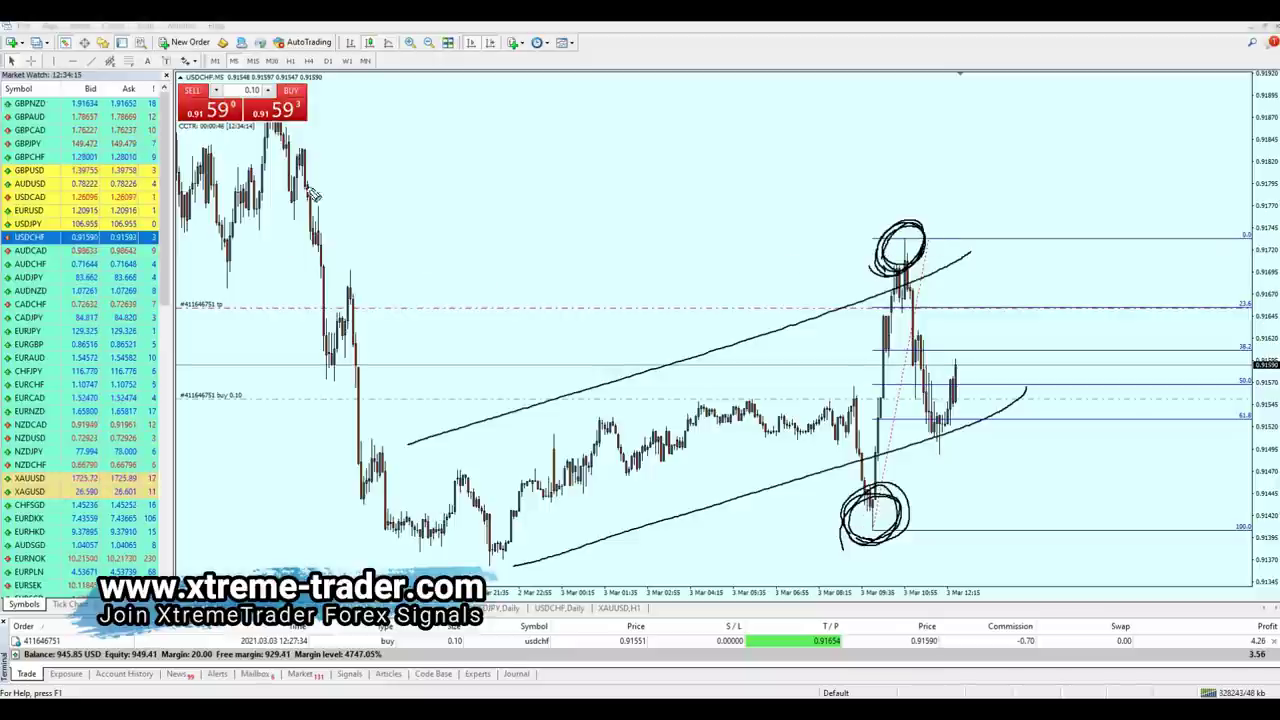
Step: Circle the earlier 2 March swing high and swing low, and clear all annotations
{"action": "mouse_move", "coordinate": [345, 292]}
{"action": "left_mouse_down"}
{"action": "mouse_move", "coordinate": [372, 250]}
{"action": "mouse_move", "coordinate": [340, 292]}
{"action": "left_mouse_up"}
{"action": "mouse_move", "coordinate": [490, 566]}
{"action": "left_mouse_down"}
{"action": "mouse_move", "coordinate": [462, 556]}
{"action": "mouse_move", "coordinate": [505, 536]}
{"action": "left_mouse_up"}
{"action": "left_click_drag", "start_coordinate": [400, 273], "coordinate": [345, 318]}
{"action": "left_click_drag", "start_coordinate": [500, 575], "coordinate": [472, 530]}
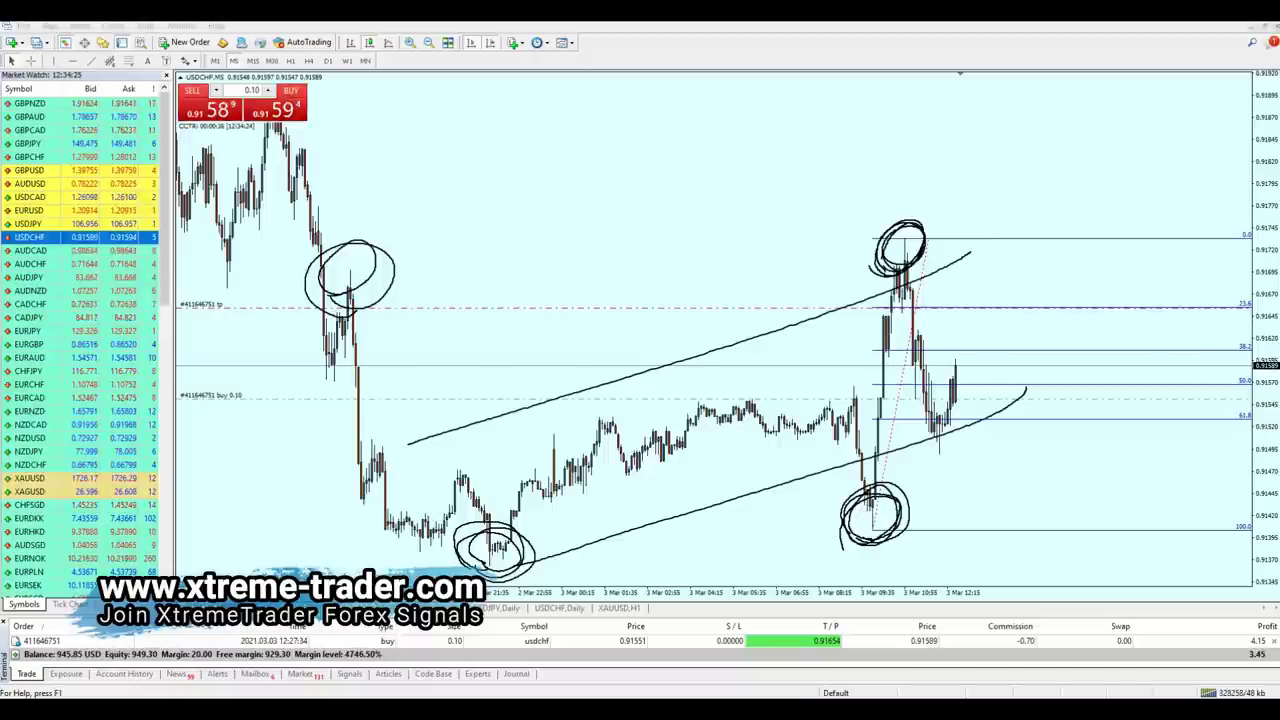
{"action": "key", "text": "e"}
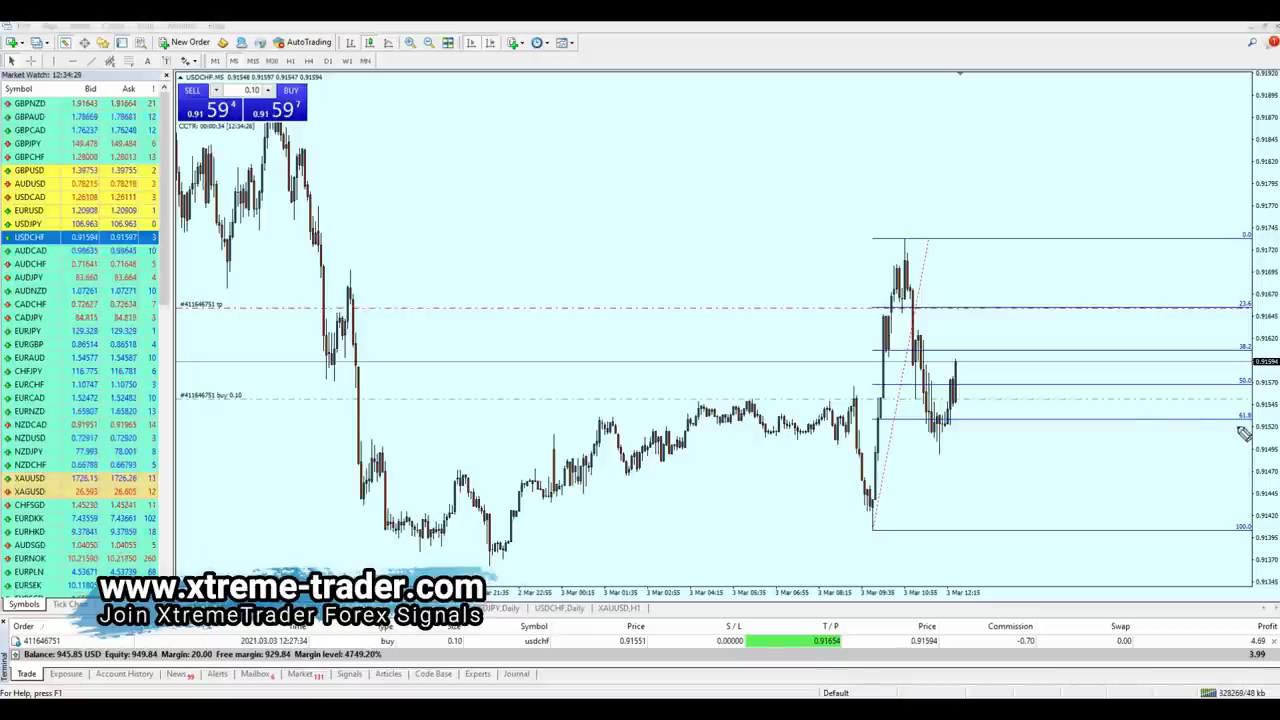
Step: Circle the 61.8 Fibonacci level label and the retracement's swing low and swing high
{"action": "mouse_move", "coordinate": [1260, 444]}
{"action": "left_mouse_down"}
{"action": "mouse_move", "coordinate": [1218, 424]}
{"action": "mouse_move", "coordinate": [1245, 448]}
{"action": "mouse_move", "coordinate": [1222, 418]}
{"action": "left_mouse_up"}
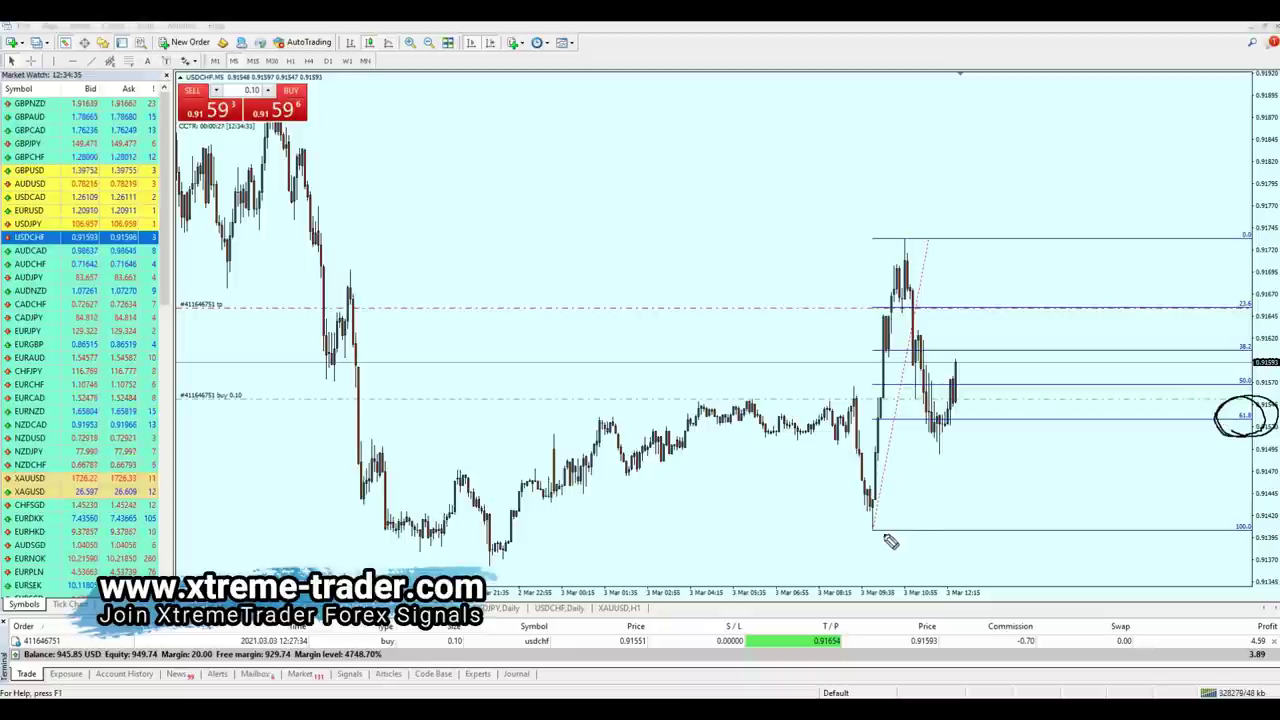
{"action": "mouse_move", "coordinate": [873, 548]}
{"action": "left_mouse_down"}
{"action": "mouse_move", "coordinate": [878, 494]}
{"action": "mouse_move", "coordinate": [866, 550]}
{"action": "left_mouse_up"}
{"action": "left_click_drag", "start_coordinate": [904, 256], "coordinate": [928, 296]}
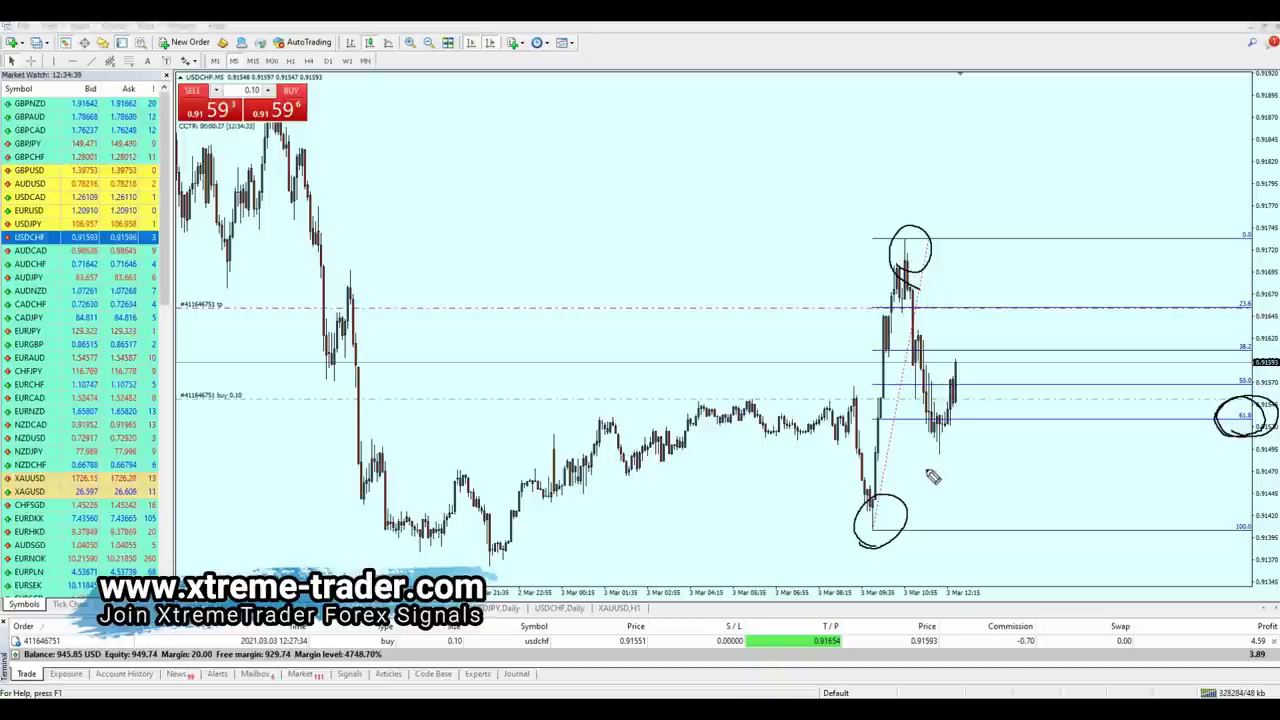
Step: Sketch a rising channel around the M5 price action and mark a narrow vertical zone below the 61.8 level
{"action": "mouse_move", "coordinate": [520, 574]}
{"action": "left_mouse_down"}
{"action": "mouse_move", "coordinate": [895, 511]}
{"action": "mouse_move", "coordinate": [1008, 458]}
{"action": "left_mouse_up"}
{"action": "left_click_drag", "start_coordinate": [428, 447], "coordinate": [993, 270]}
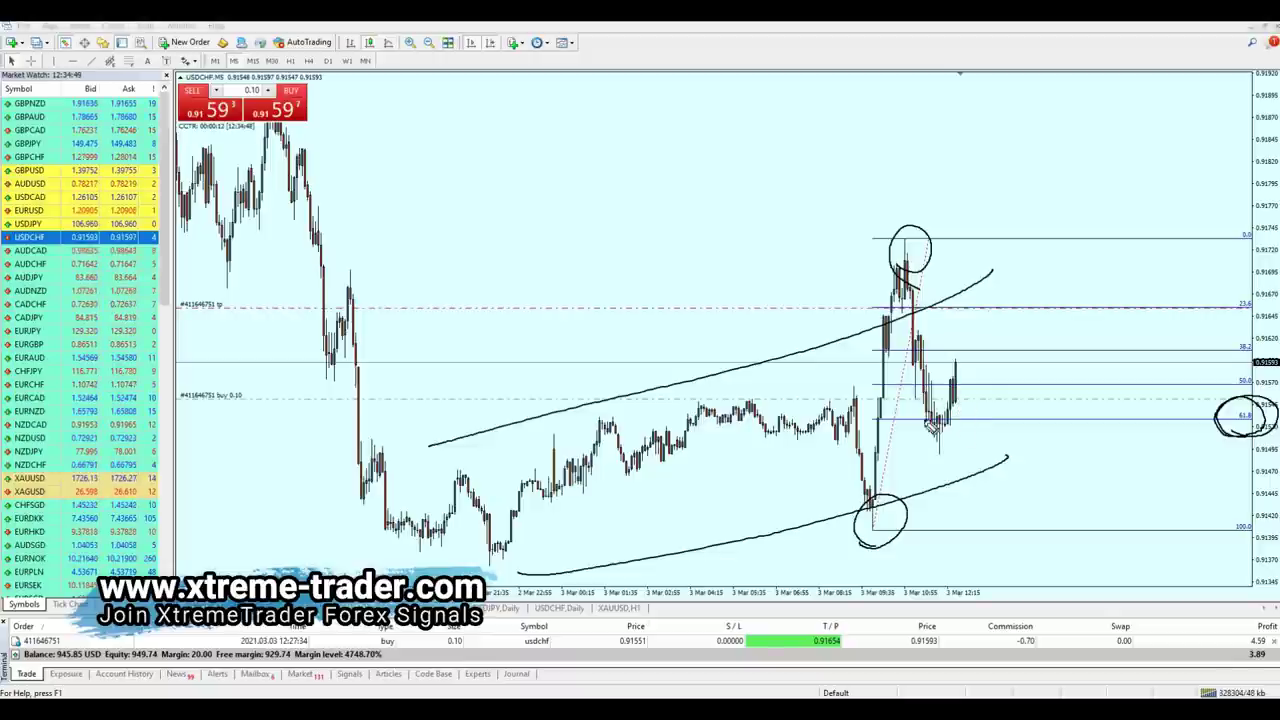
{"action": "mouse_move", "coordinate": [978, 421]}
{"action": "left_mouse_down"}
{"action": "mouse_move", "coordinate": [992, 500]}
{"action": "mouse_move", "coordinate": [985, 424]}
{"action": "left_mouse_up"}
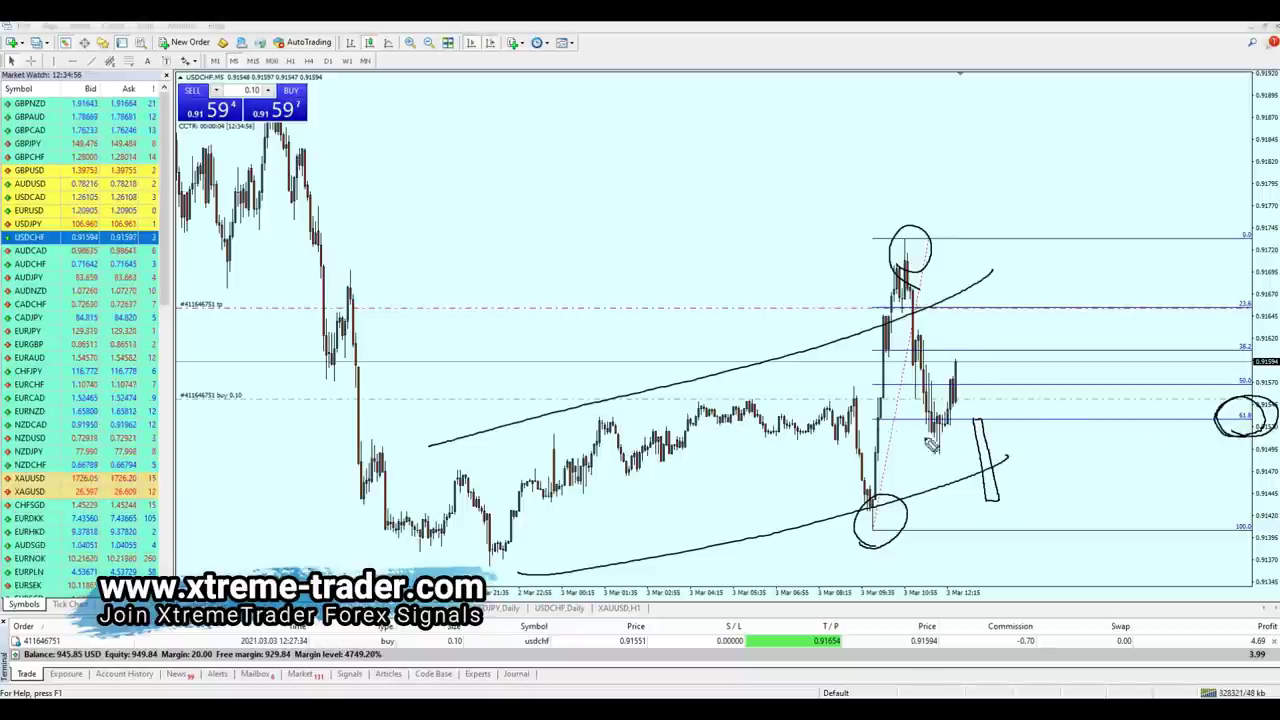
Step: Sketch a falling channel across the recent price action, and clear all annotations
{"action": "left_click_drag", "start_coordinate": [665, 300], "coordinate": [1176, 455]}
{"action": "mouse_move", "coordinate": [387, 428]}
{"action": "left_mouse_down"}
{"action": "mouse_move", "coordinate": [636, 505]}
{"action": "mouse_move", "coordinate": [1015, 560]}
{"action": "left_mouse_up"}
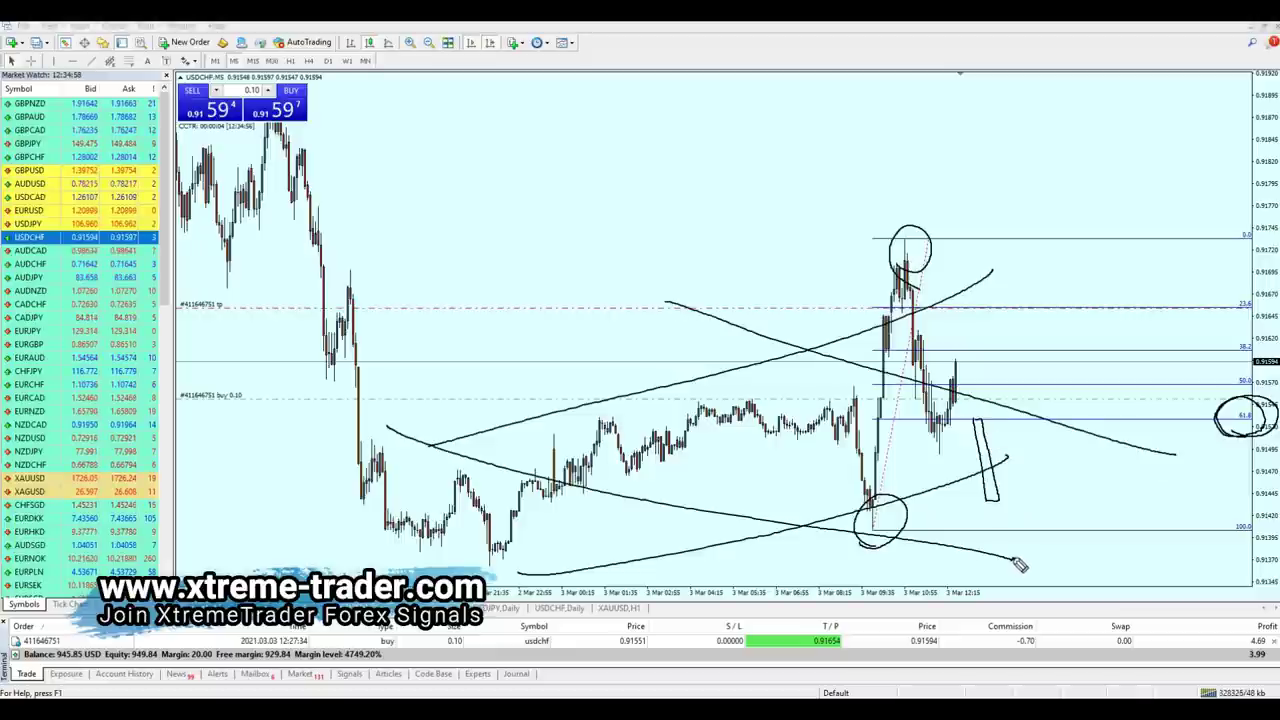
{"action": "key", "text": "e"}
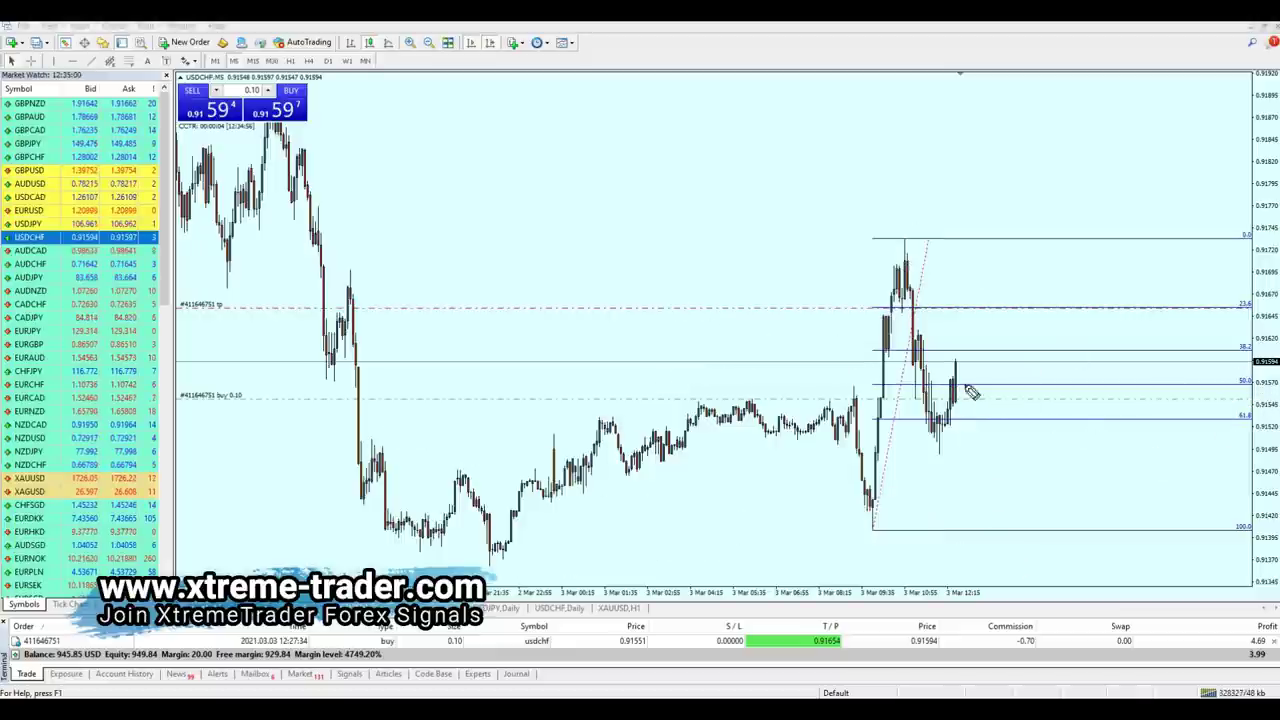
Step: Circle the price reaction at the 61.8 level and its label, sketch a rising channel around the M5 price action, and clear the annotations
{"action": "left_click_drag", "start_coordinate": [975, 405], "coordinate": [972, 436]}
{"action": "left_click_drag", "start_coordinate": [1216, 444], "coordinate": [1228, 446]}
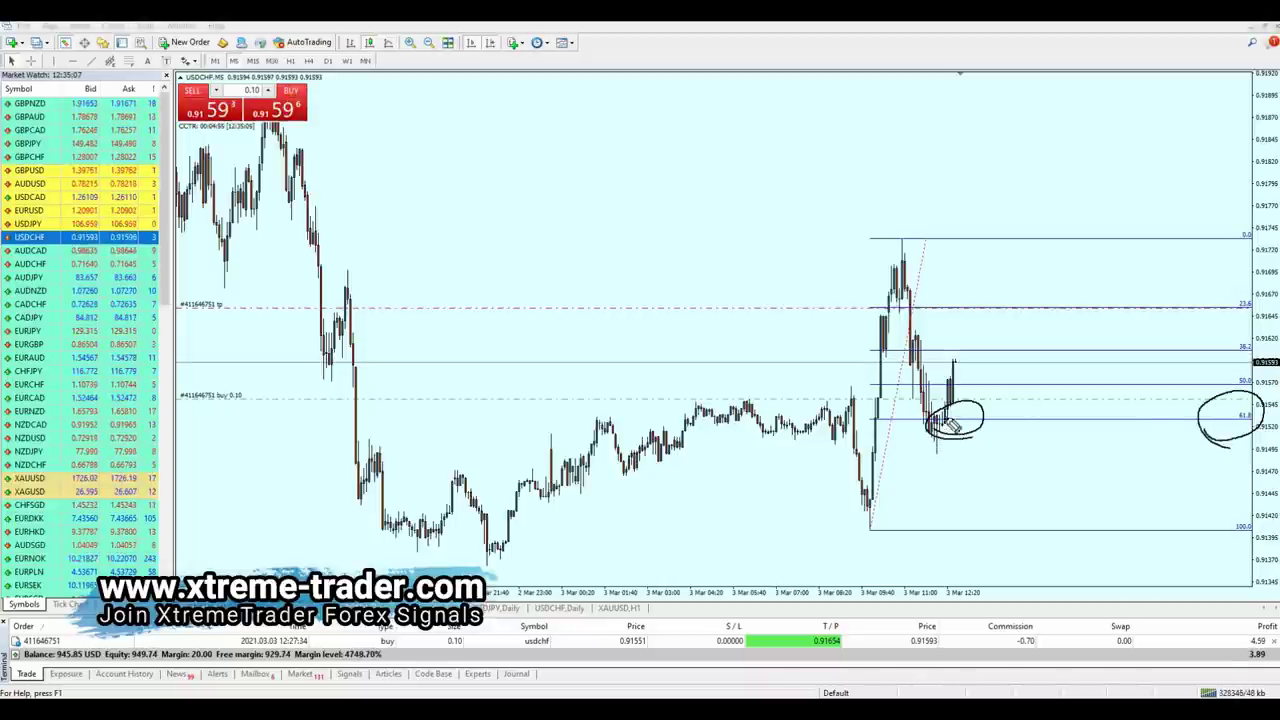
{"action": "mouse_move", "coordinate": [524, 556]}
{"action": "left_mouse_down"}
{"action": "mouse_move", "coordinate": [950, 413]}
{"action": "mouse_move", "coordinate": [1030, 400]}
{"action": "left_mouse_up"}
{"action": "left_click_drag", "start_coordinate": [458, 445], "coordinate": [1000, 305]}
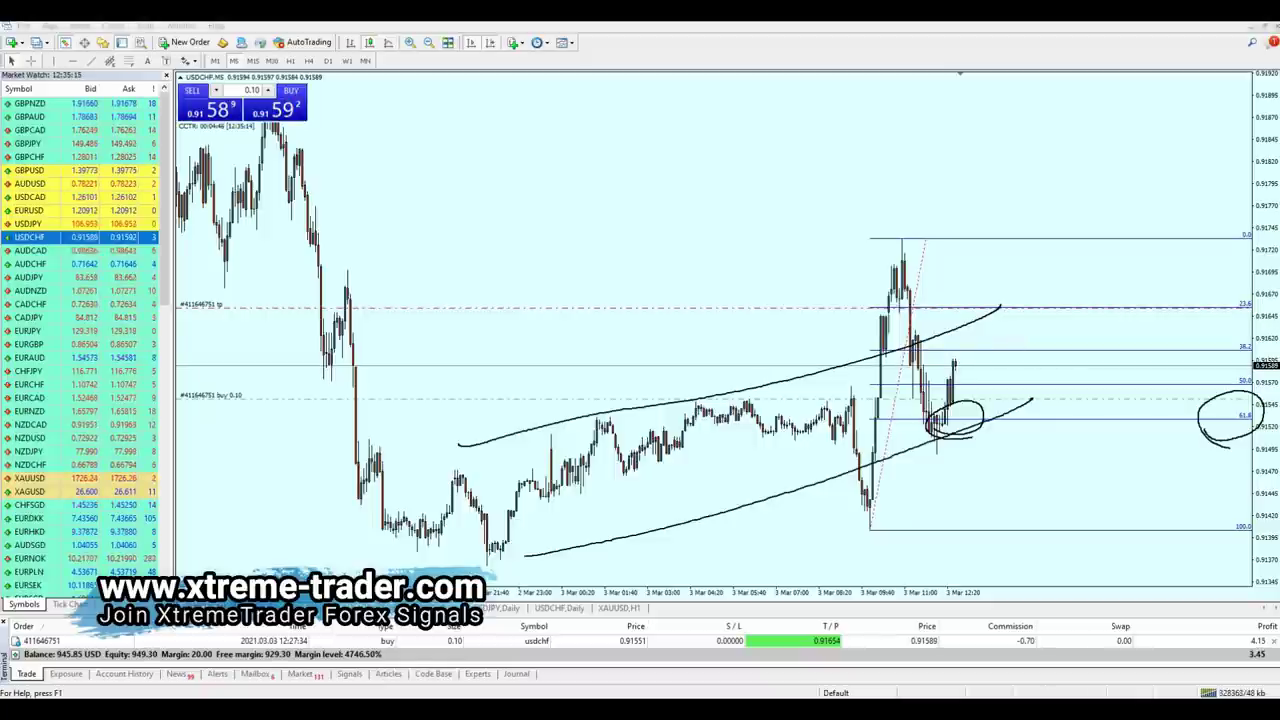
{"action": "key", "text": "e"}
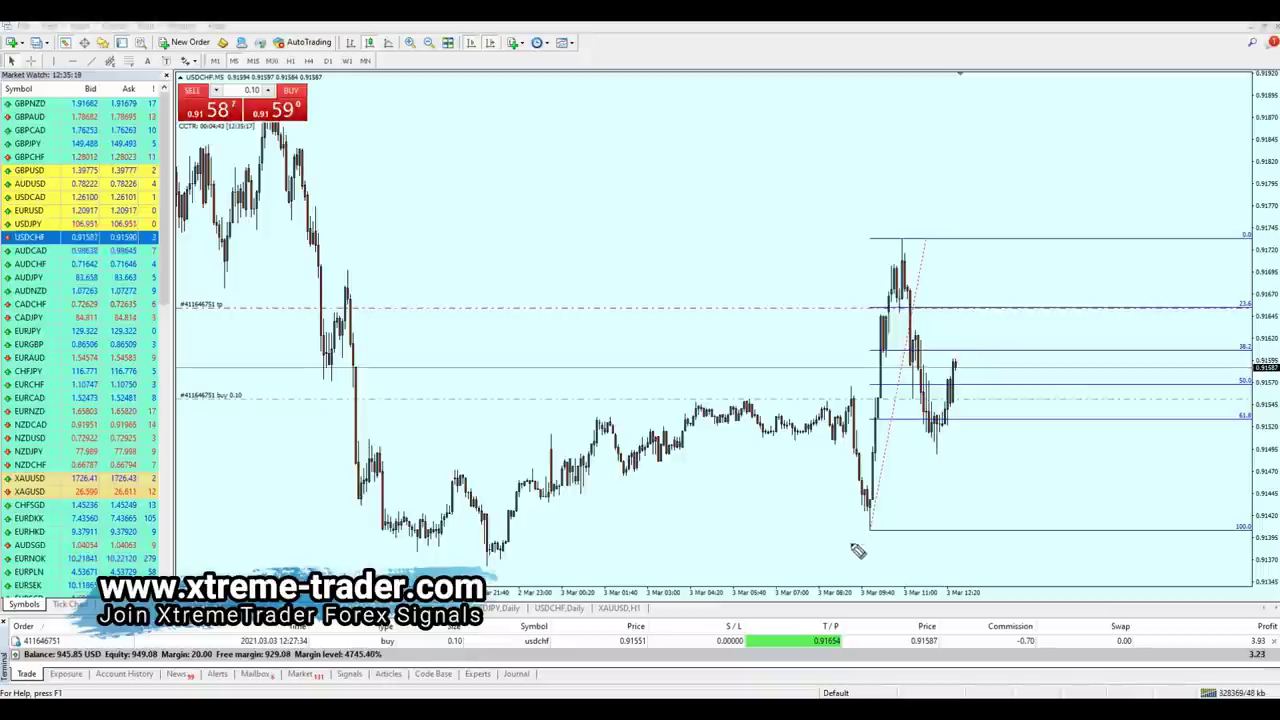
Step: Circle the retracement's swing low and swing high, the pullback low, the 61.8 label and the sideways range before the drop
{"action": "left_click_drag", "start_coordinate": [880, 500], "coordinate": [880, 514]}
{"action": "mouse_move", "coordinate": [920, 262]}
{"action": "left_mouse_down"}
{"action": "mouse_move", "coordinate": [914, 271]}
{"action": "mouse_move", "coordinate": [922, 262]}
{"action": "left_mouse_up"}
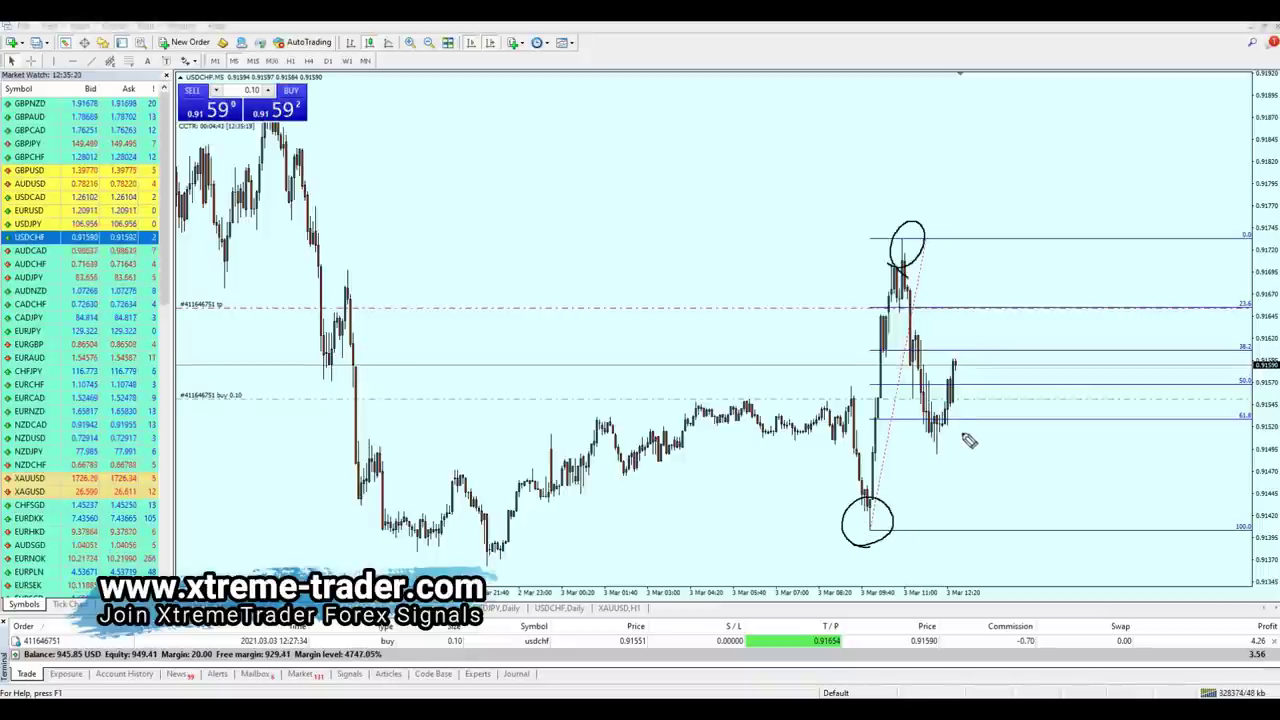
{"action": "mouse_move", "coordinate": [918, 460]}
{"action": "left_mouse_down"}
{"action": "mouse_move", "coordinate": [975, 418]}
{"action": "mouse_move", "coordinate": [916, 452]}
{"action": "mouse_move", "coordinate": [953, 470]}
{"action": "left_mouse_up"}
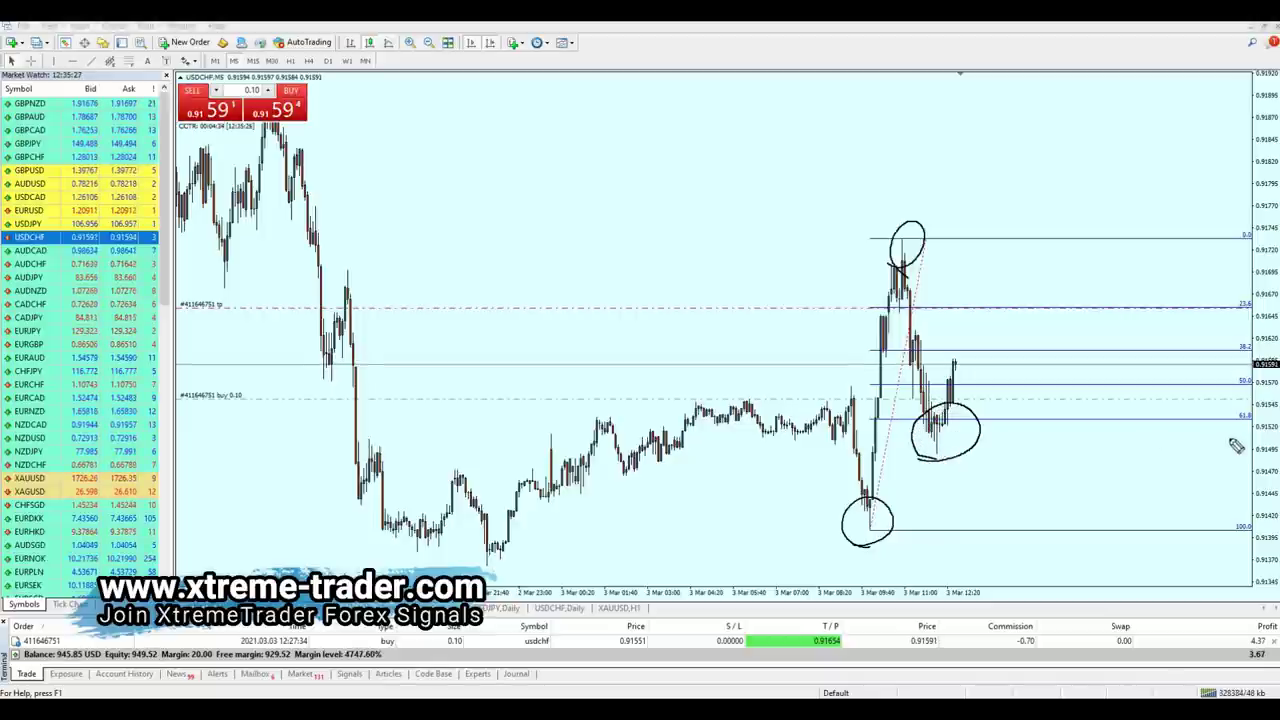
{"action": "mouse_move", "coordinate": [1243, 433]}
{"action": "left_mouse_down"}
{"action": "mouse_move", "coordinate": [1270, 402]}
{"action": "mouse_move", "coordinate": [1234, 430]}
{"action": "left_mouse_up"}
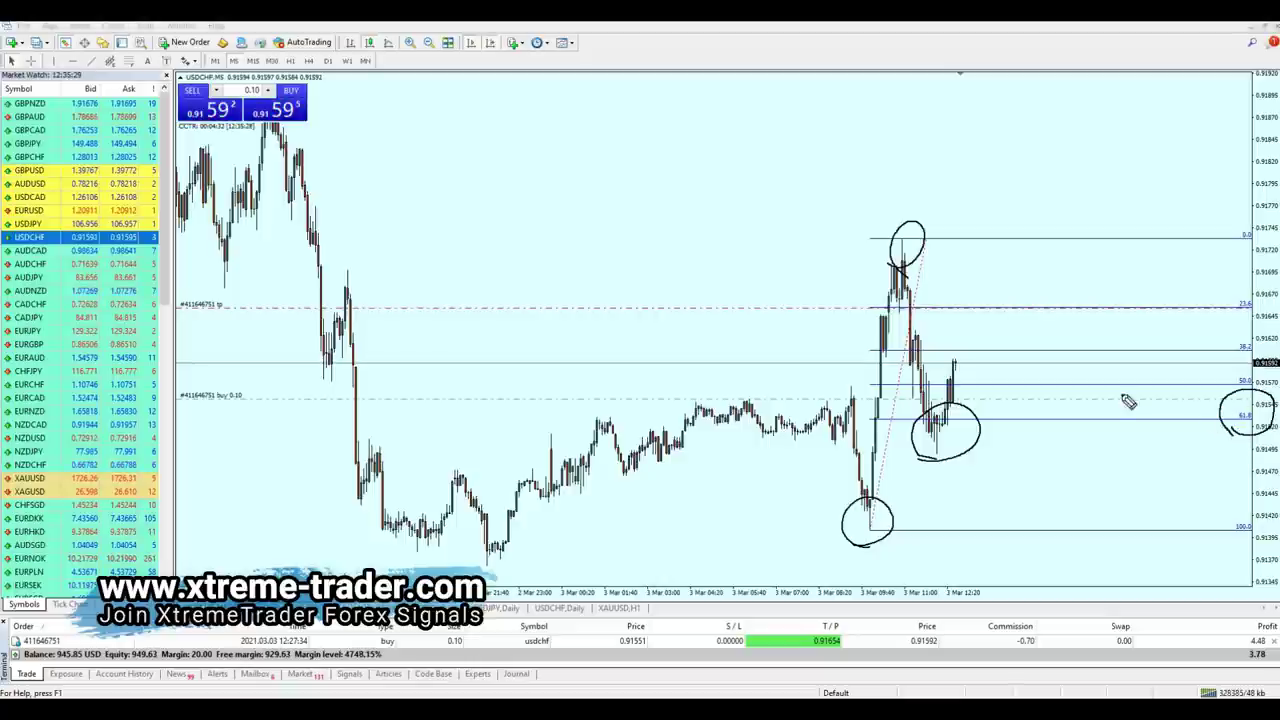
{"action": "mouse_move", "coordinate": [632, 422]}
{"action": "left_mouse_down"}
{"action": "mouse_move", "coordinate": [875, 405]}
{"action": "mouse_move", "coordinate": [660, 400]}
{"action": "mouse_move", "coordinate": [688, 418]}
{"action": "mouse_move", "coordinate": [860, 405]}
{"action": "left_mouse_up"}
{"action": "mouse_move", "coordinate": [983, 413]}
{"action": "left_mouse_down"}
{"action": "mouse_move", "coordinate": [930, 445]}
{"action": "mouse_move", "coordinate": [988, 430]}
{"action": "left_mouse_up"}
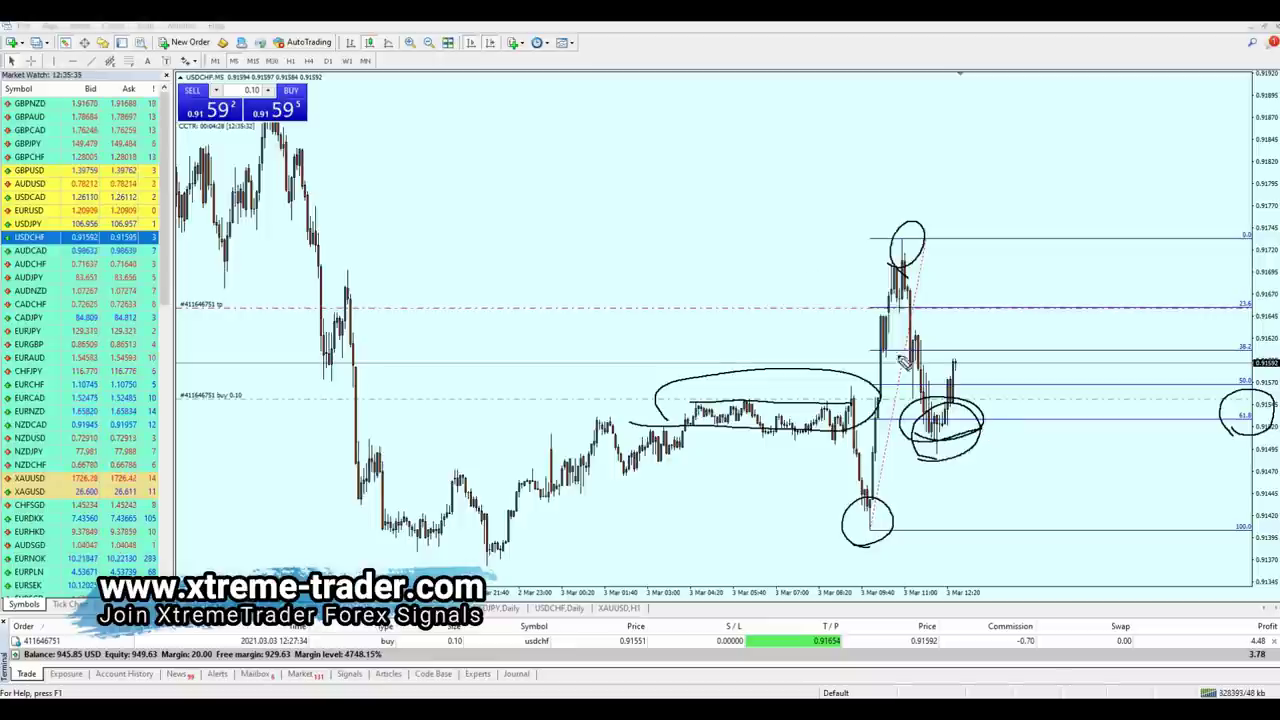
Step: Write "5M" with a double underline in the empty area above the price, and clear all annotations
{"action": "mouse_move", "coordinate": [527, 122]}
{"action": "left_mouse_down"}
{"action": "mouse_move", "coordinate": [484, 186]}
{"action": "mouse_move", "coordinate": [520, 197]}
{"action": "left_mouse_up"}
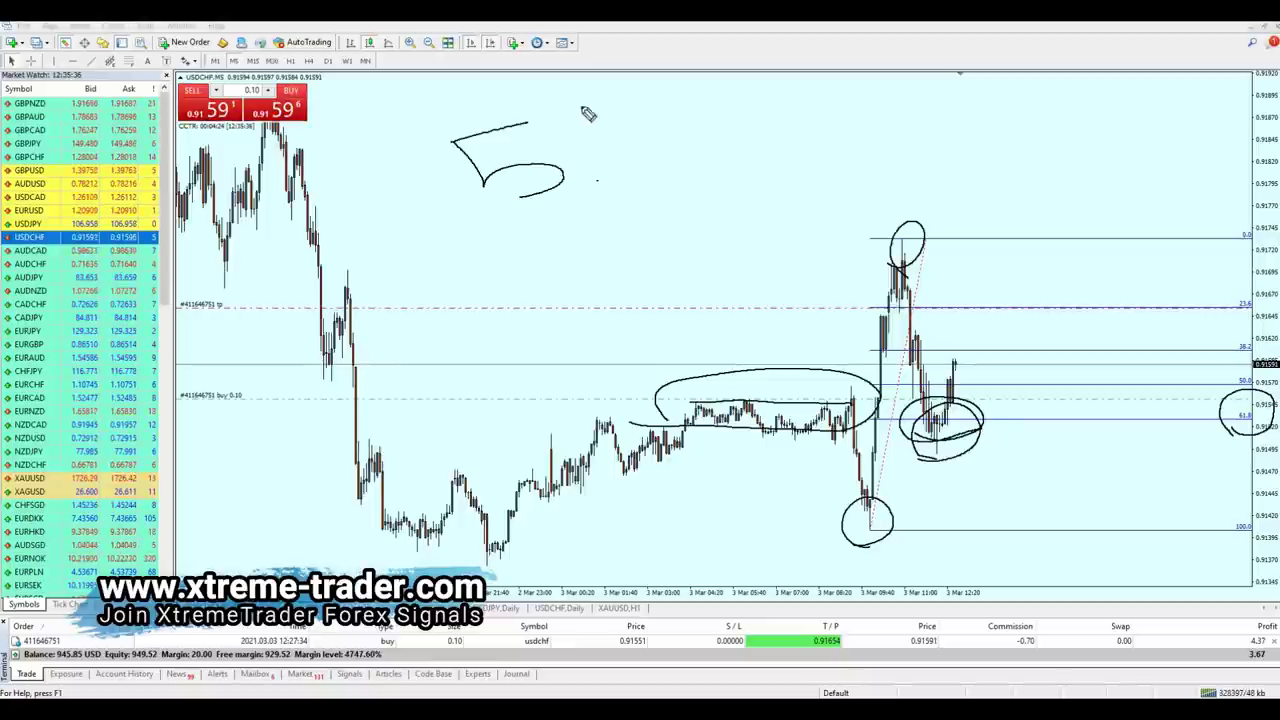
{"action": "left_click_drag", "start_coordinate": [598, 180], "coordinate": [652, 150]}
{"action": "mouse_move", "coordinate": [530, 230]}
{"action": "left_mouse_down"}
{"action": "mouse_move", "coordinate": [680, 155]}
{"action": "mouse_move", "coordinate": [695, 174]}
{"action": "left_mouse_up"}
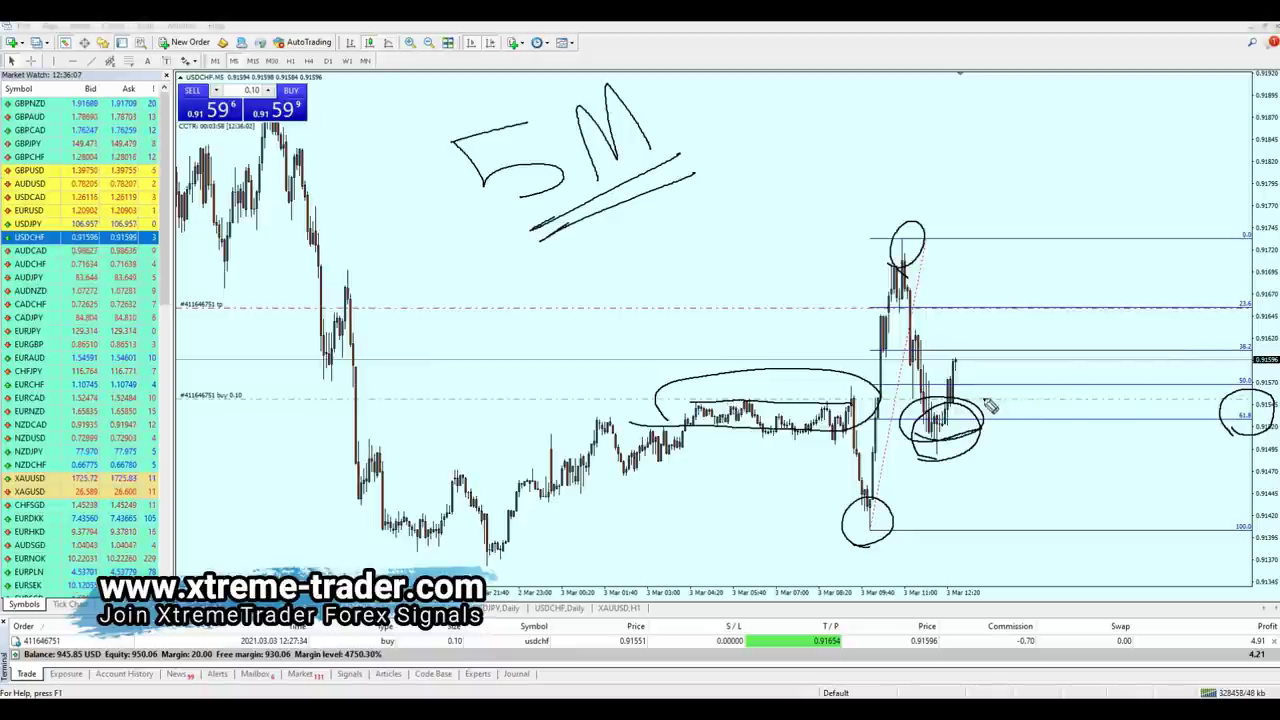
{"action": "key", "text": "Escape"}
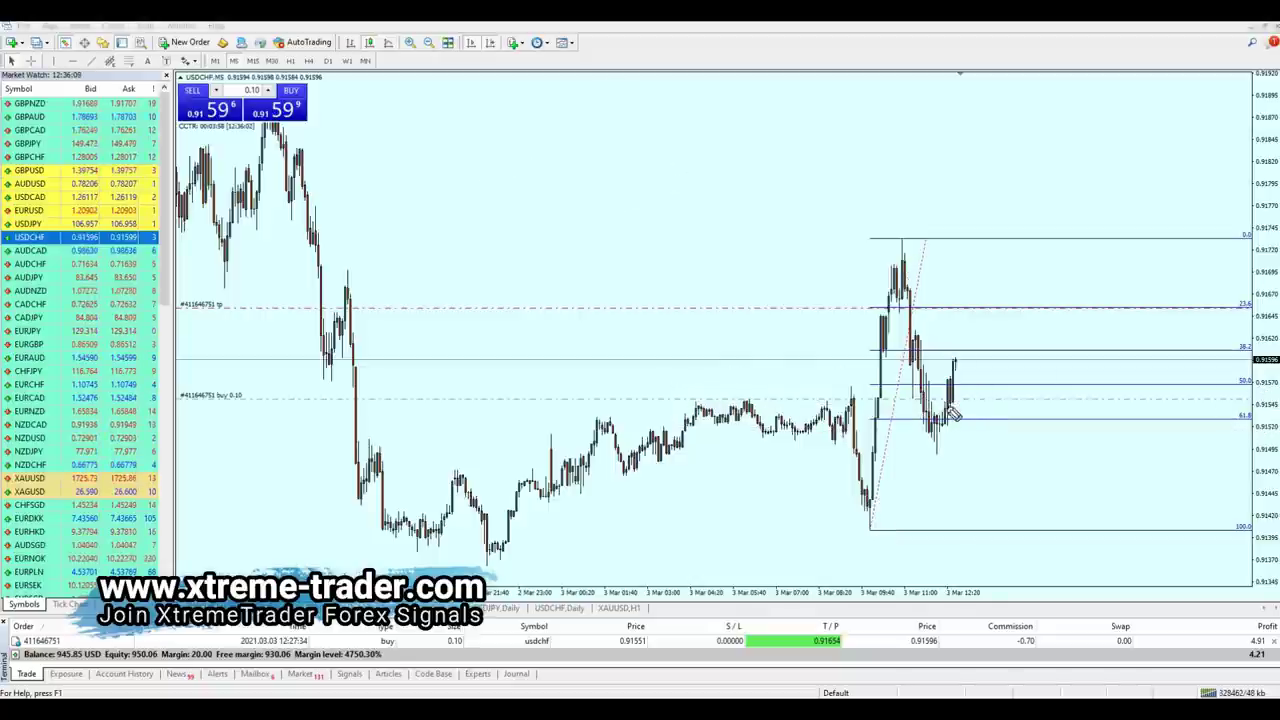
Step: Sketch a resistance line along the sideways range's highs and a projected rebound to it followed by a downward arrow, and clear the annotations
{"action": "mouse_move", "coordinate": [940, 425]}
{"action": "left_mouse_down"}
{"action": "mouse_move", "coordinate": [937, 466]}
{"action": "mouse_move", "coordinate": [944, 426]}
{"action": "left_mouse_up"}
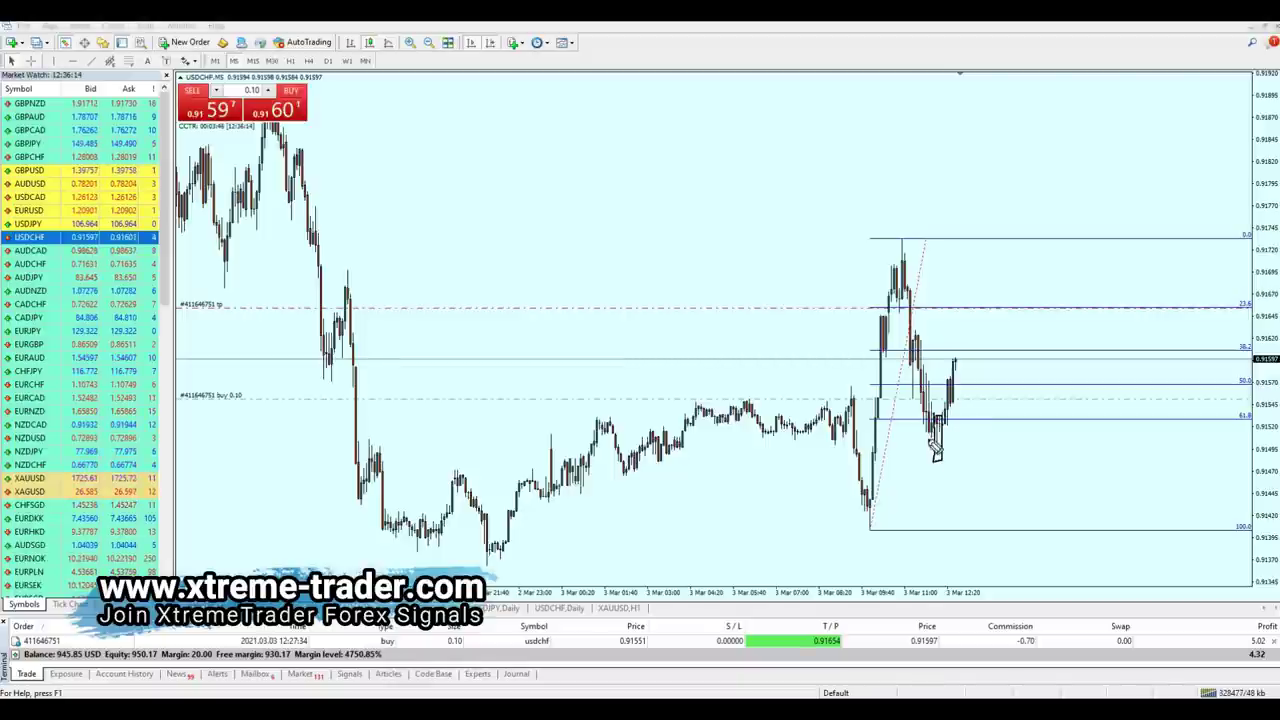
{"action": "mouse_move", "coordinate": [936, 461]}
{"action": "left_mouse_down"}
{"action": "mouse_move", "coordinate": [966, 441]}
{"action": "mouse_move", "coordinate": [982, 401]}
{"action": "left_mouse_up"}
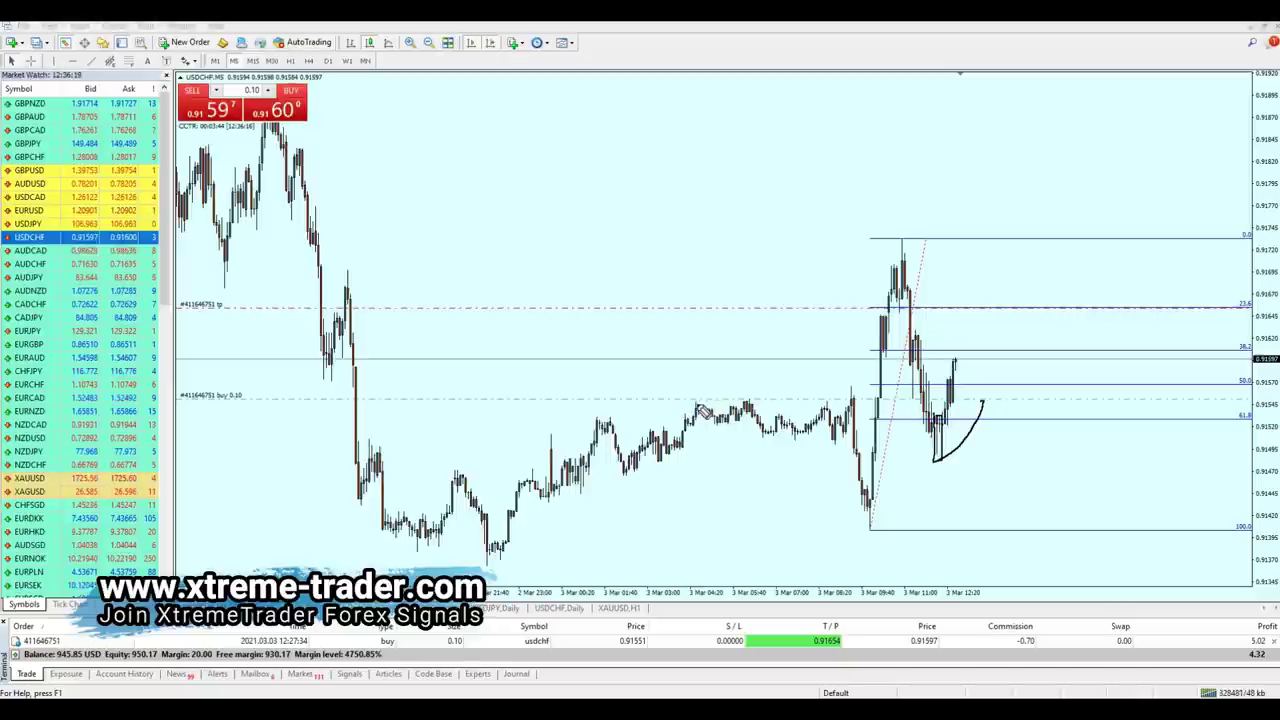
{"action": "left_click_drag", "start_coordinate": [682, 402], "coordinate": [1070, 385]}
{"action": "mouse_move", "coordinate": [718, 408]}
{"action": "left_mouse_down"}
{"action": "mouse_move", "coordinate": [1010, 404]}
{"action": "mouse_move", "coordinate": [1075, 388]}
{"action": "left_mouse_up"}
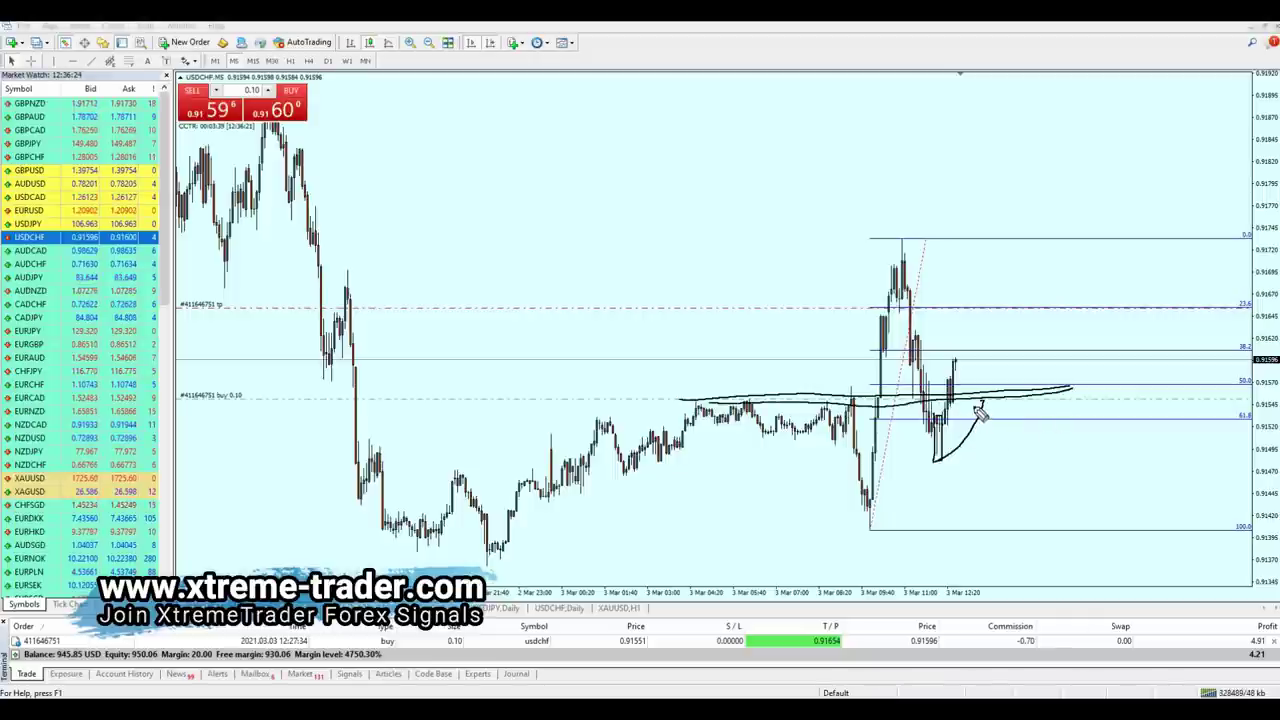
{"action": "left_click_drag", "start_coordinate": [984, 404], "coordinate": [1036, 562]}
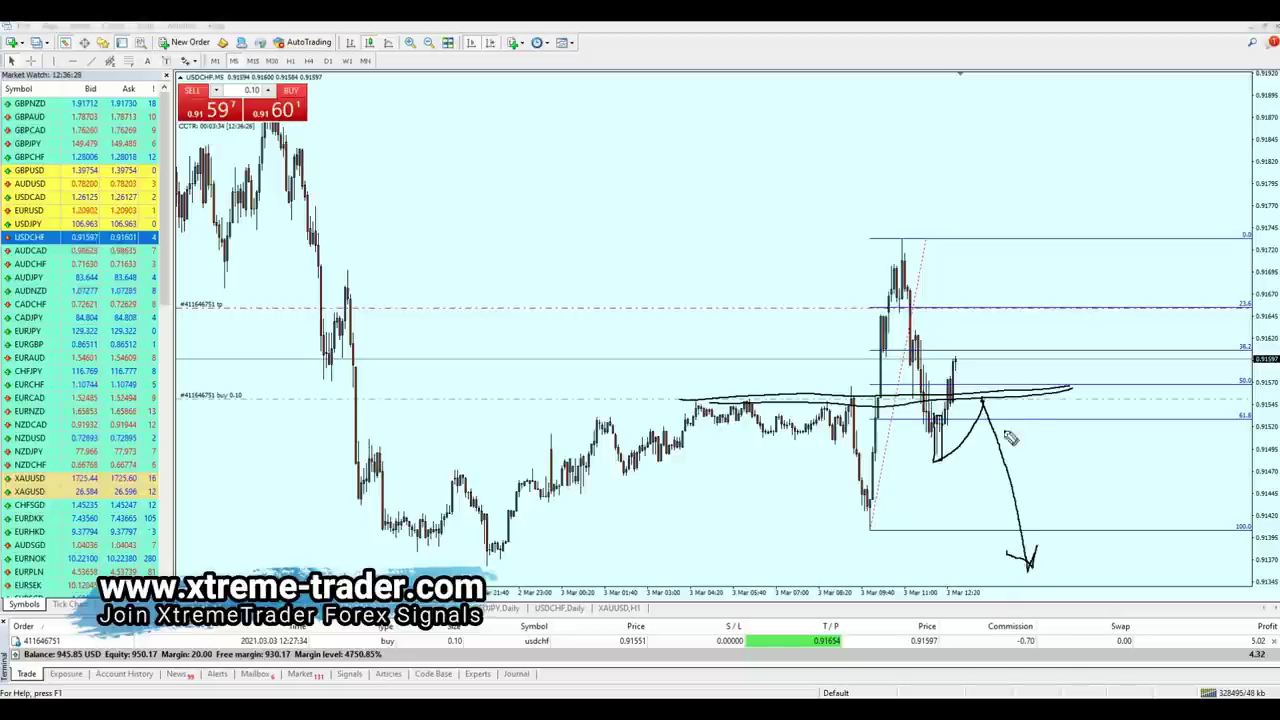
{"action": "mouse_move", "coordinate": [1046, 410]}
{"action": "left_mouse_down"}
{"action": "mouse_move", "coordinate": [1070, 440]}
{"action": "mouse_move", "coordinate": [1120, 440]}
{"action": "mouse_move", "coordinate": [1115, 465]}
{"action": "left_mouse_up"}
{"action": "key", "text": "Escape"}
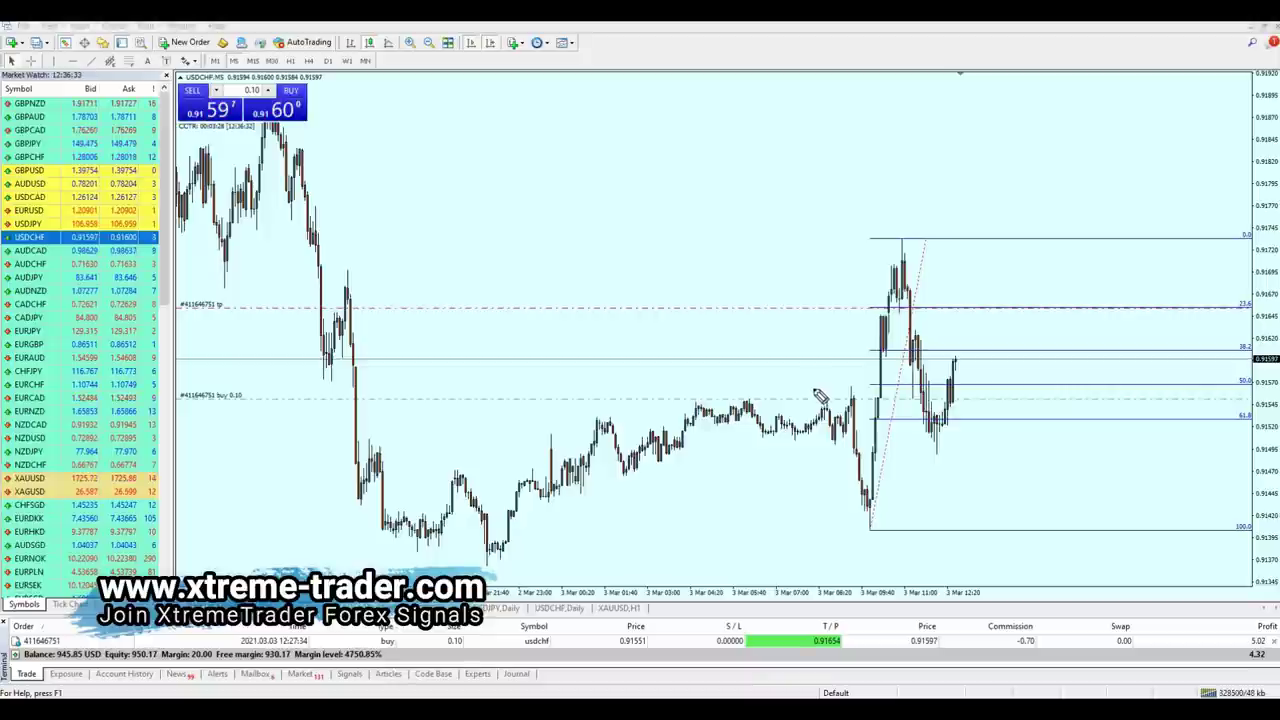
Step: Sketch a V along the drop to the 61.8 area and the rebound from it, and clear the annotation
{"action": "mouse_move", "coordinate": [904, 338]}
{"action": "left_mouse_down"}
{"action": "mouse_move", "coordinate": [932, 423]}
{"action": "mouse_move", "coordinate": [968, 328]}
{"action": "left_mouse_up"}
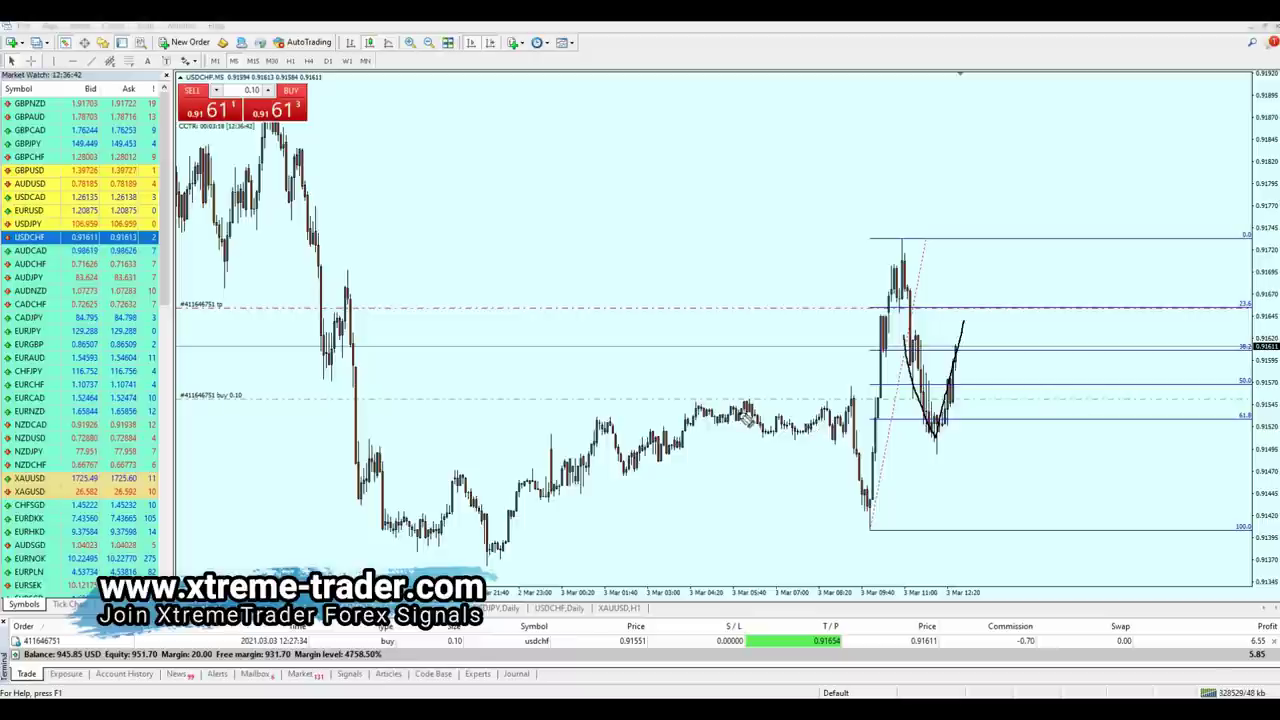
{"action": "key", "text": "Escape"}
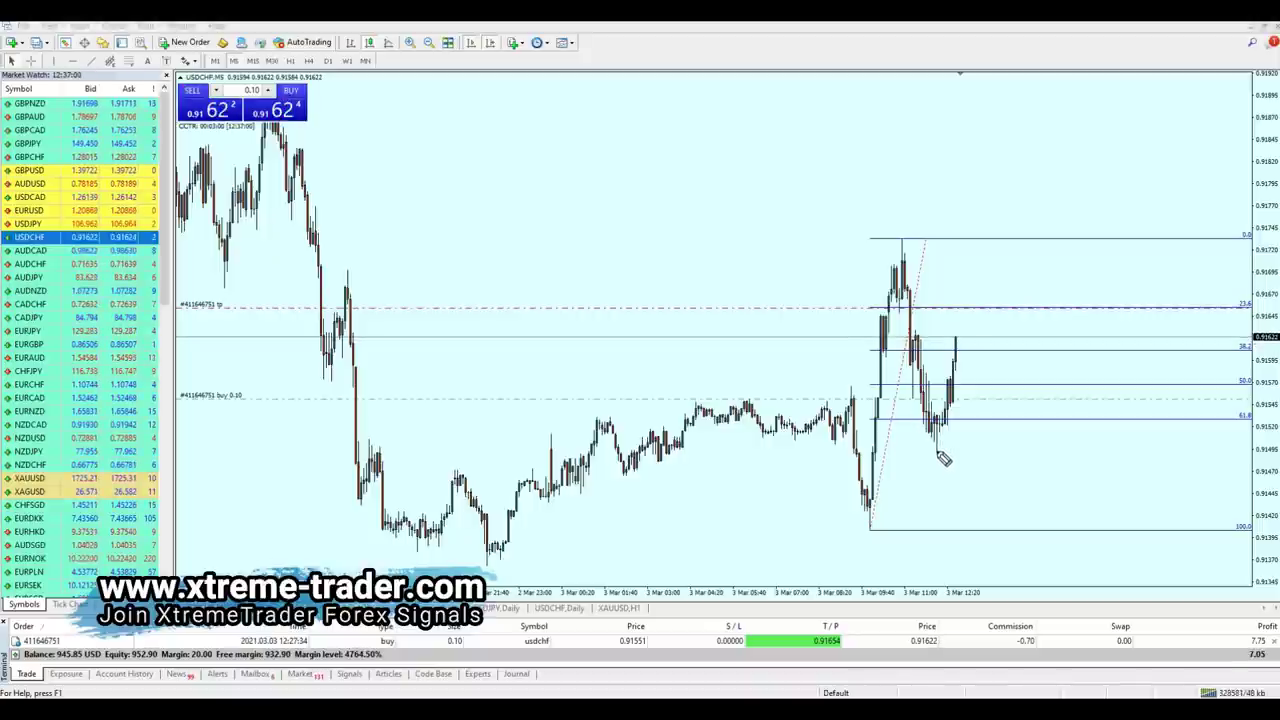
Step: Circle the earlier sideways range, extend its resistance line to the rebound with a downward arrow from there, and clear the annotations
{"action": "left_click_drag", "start_coordinate": [938, 447], "coordinate": [955, 402]}
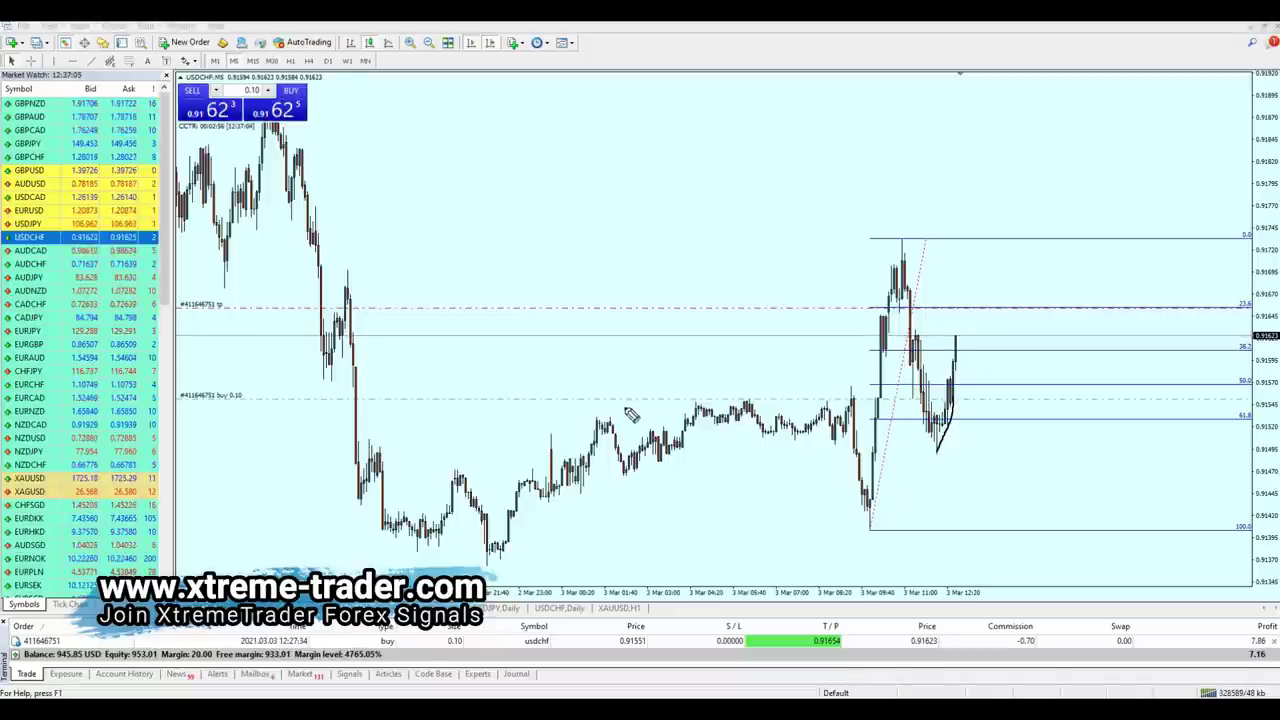
{"action": "mouse_move", "coordinate": [676, 413]}
{"action": "left_mouse_down"}
{"action": "mouse_move", "coordinate": [790, 427]}
{"action": "mouse_move", "coordinate": [845, 376]}
{"action": "mouse_move", "coordinate": [666, 410]}
{"action": "mouse_move", "coordinate": [860, 405]}
{"action": "left_mouse_up"}
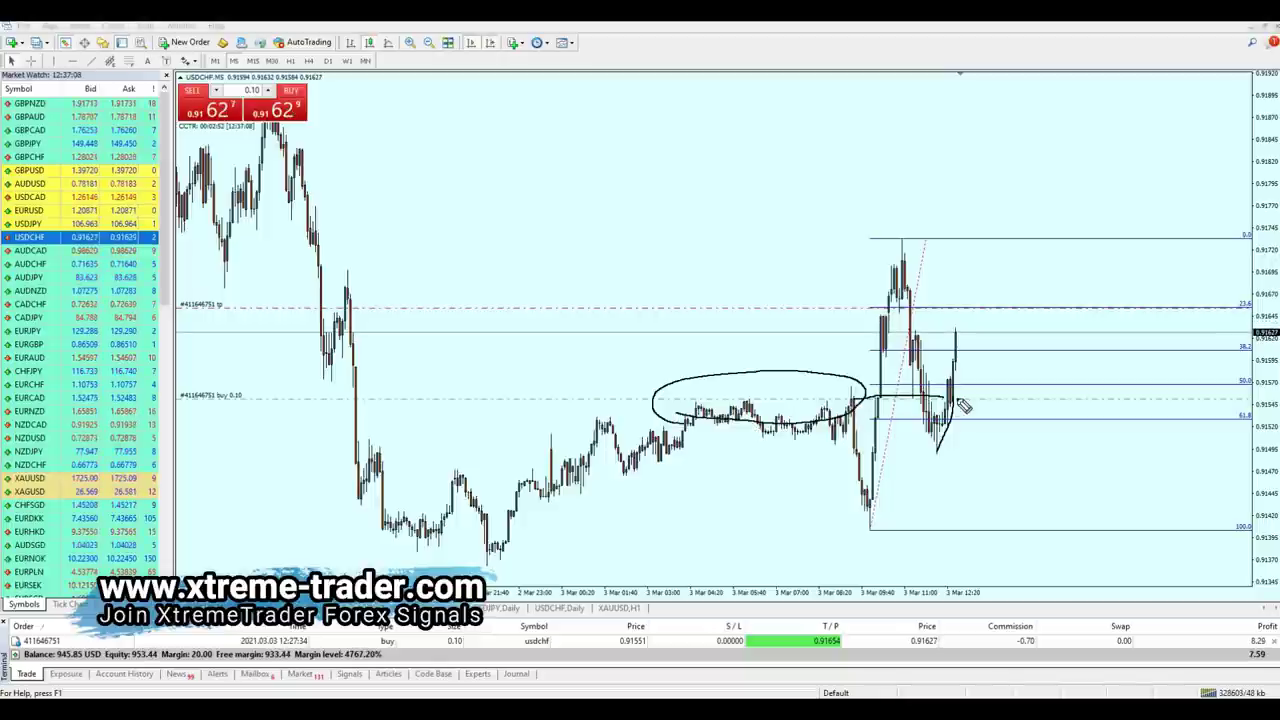
{"action": "left_click_drag", "start_coordinate": [924, 454], "coordinate": [958, 394]}
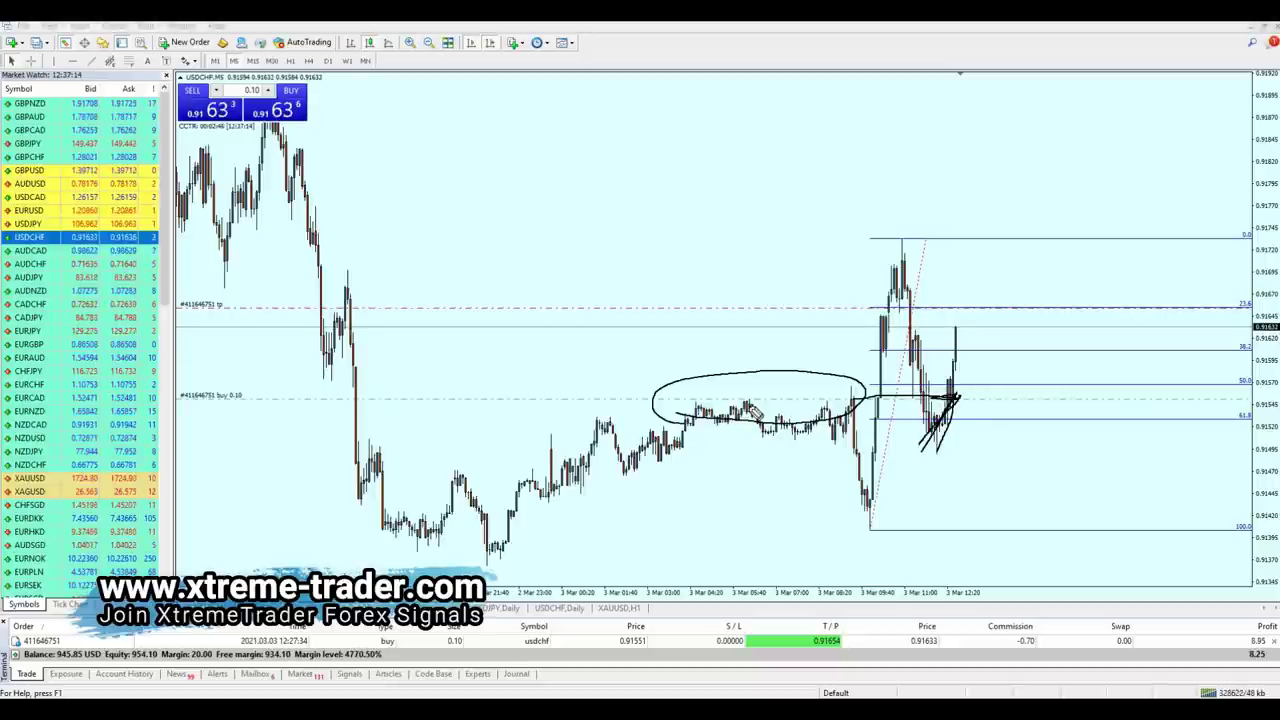
{"action": "left_click_drag", "start_coordinate": [689, 404], "coordinate": [1031, 395]}
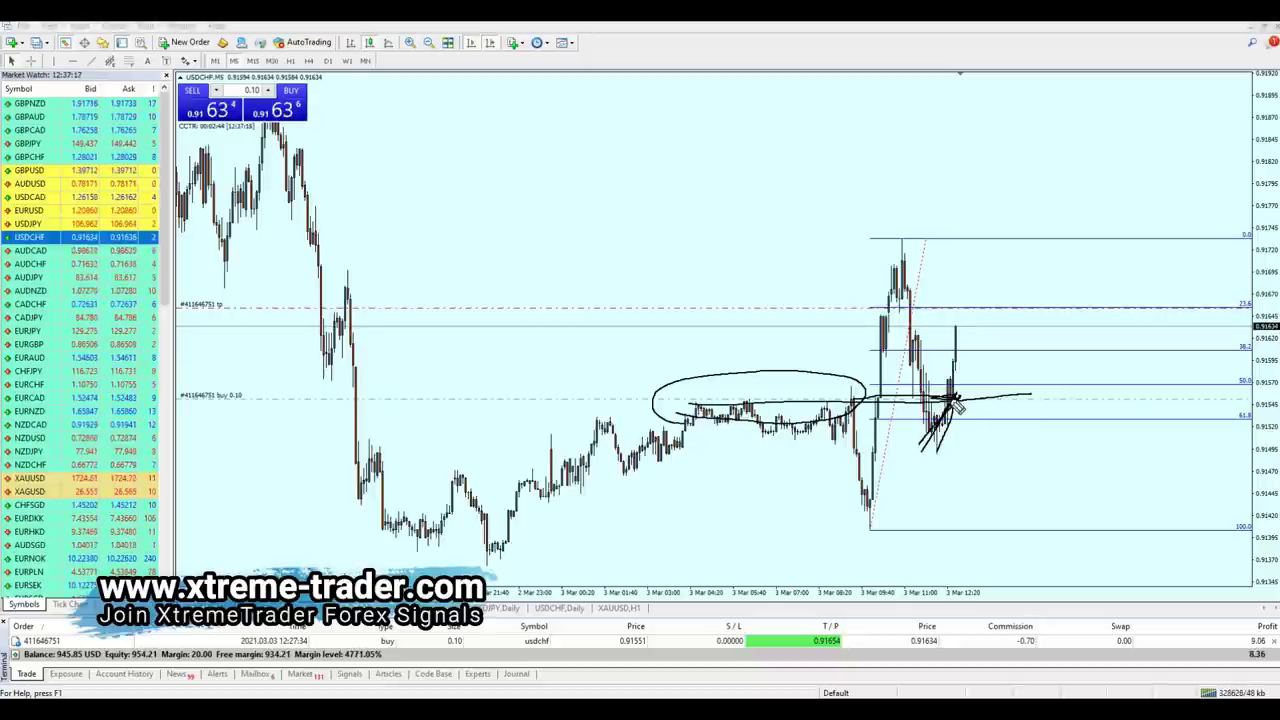
{"action": "left_click_drag", "start_coordinate": [955, 402], "coordinate": [1008, 538]}
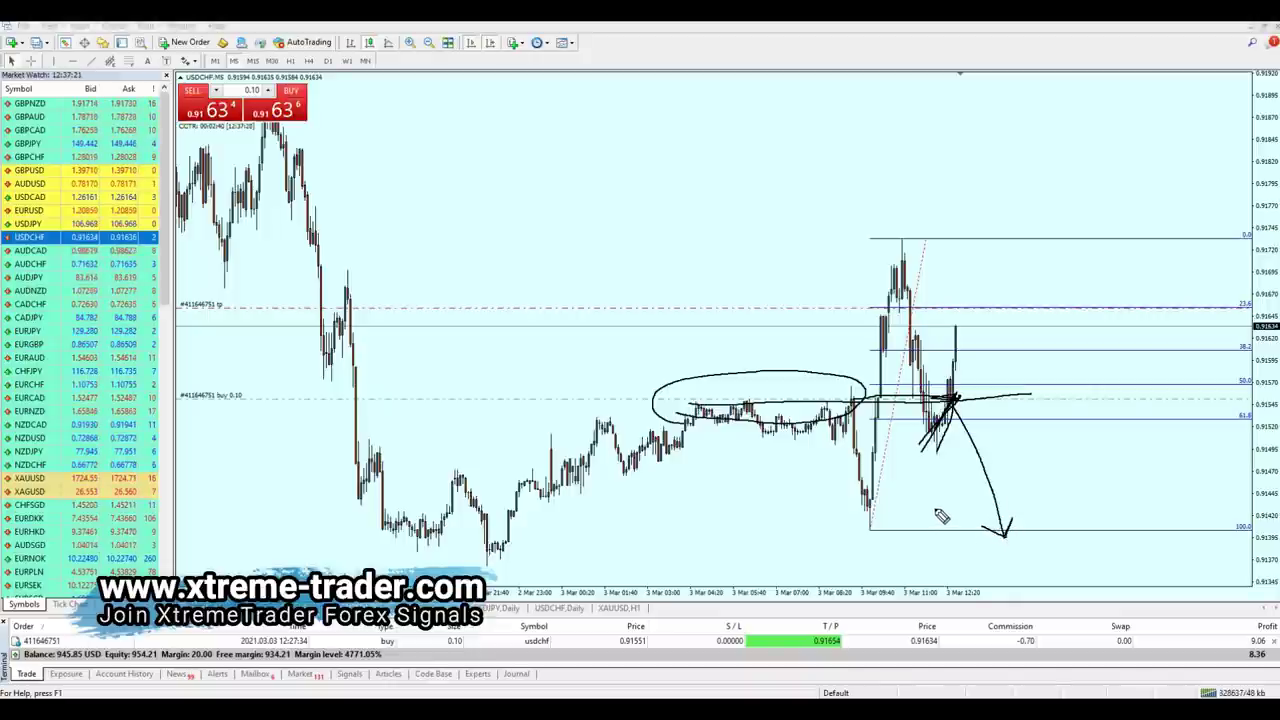
{"action": "key", "text": "e"}
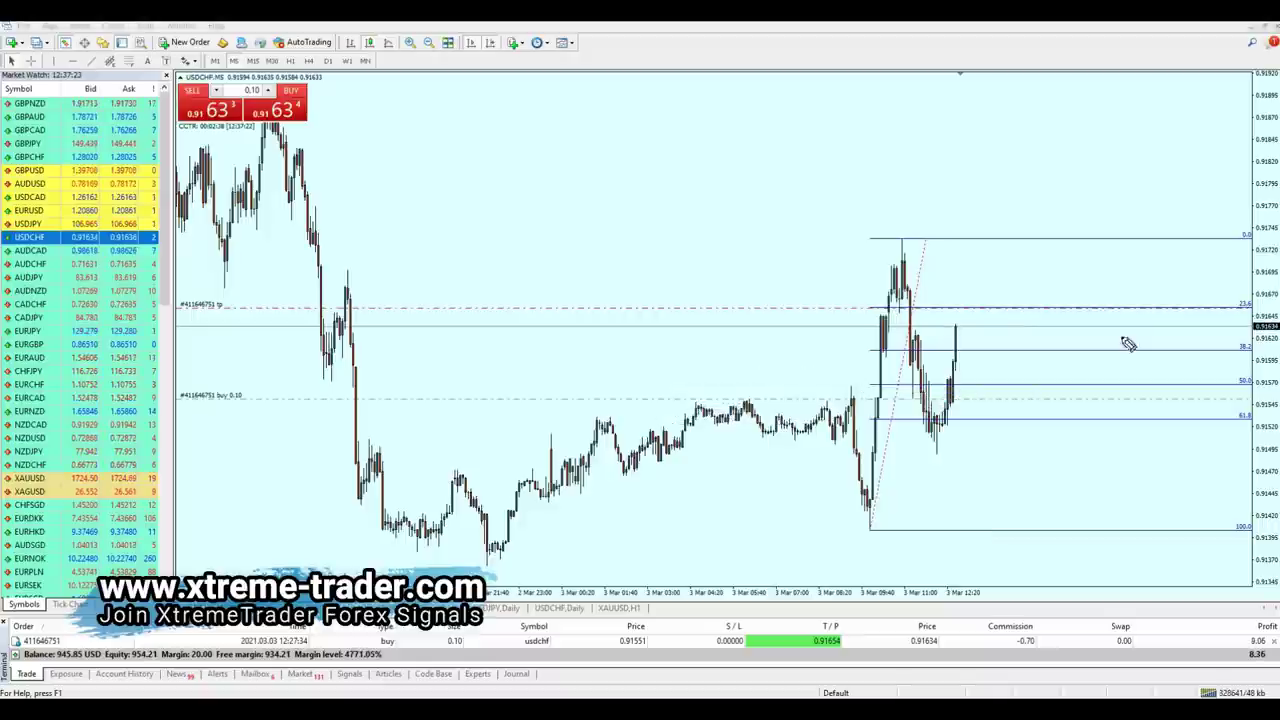
Step: Circle the pullback low around 61.8, sketch crossing strokes and upward projection lines through it, and clear the annotations
{"action": "left_click_drag", "start_coordinate": [940, 462], "coordinate": [912, 458]}
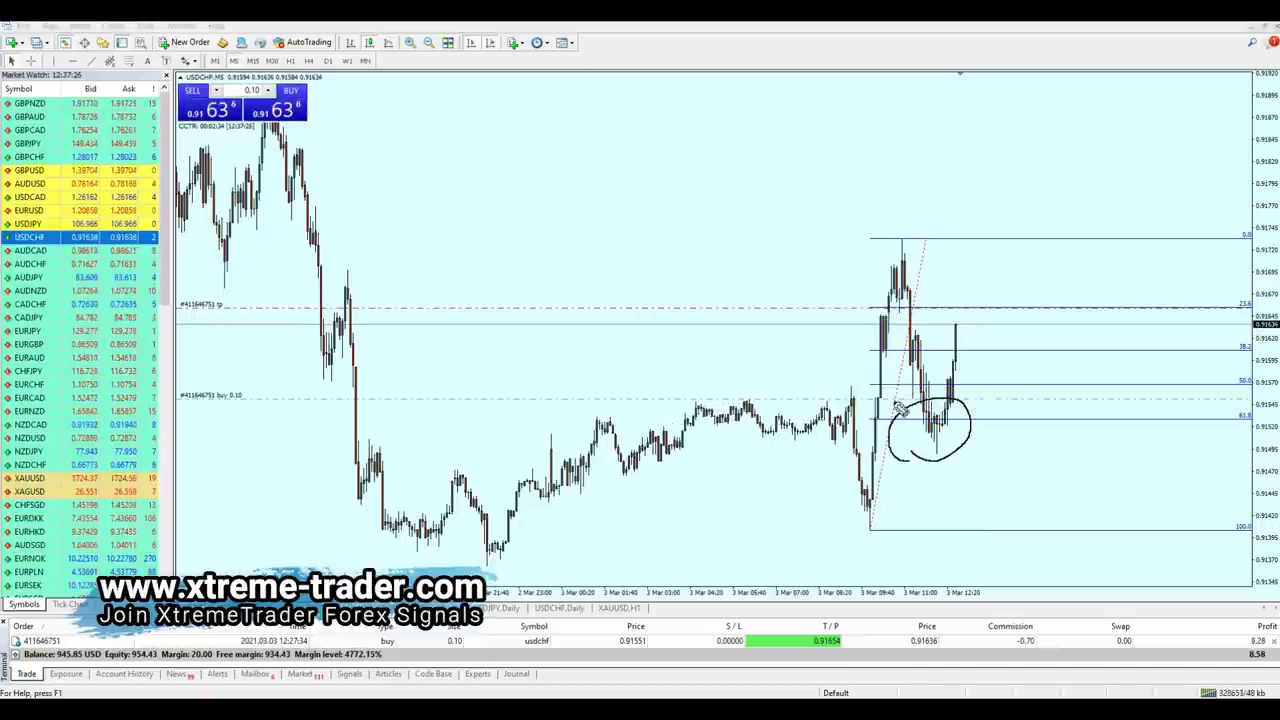
{"action": "left_click_drag", "start_coordinate": [935, 460], "coordinate": [971, 447]}
{"action": "mouse_move", "coordinate": [914, 341]}
{"action": "left_mouse_down"}
{"action": "mouse_move", "coordinate": [1031, 311]}
{"action": "mouse_move", "coordinate": [1027, 300]}
{"action": "left_mouse_up"}
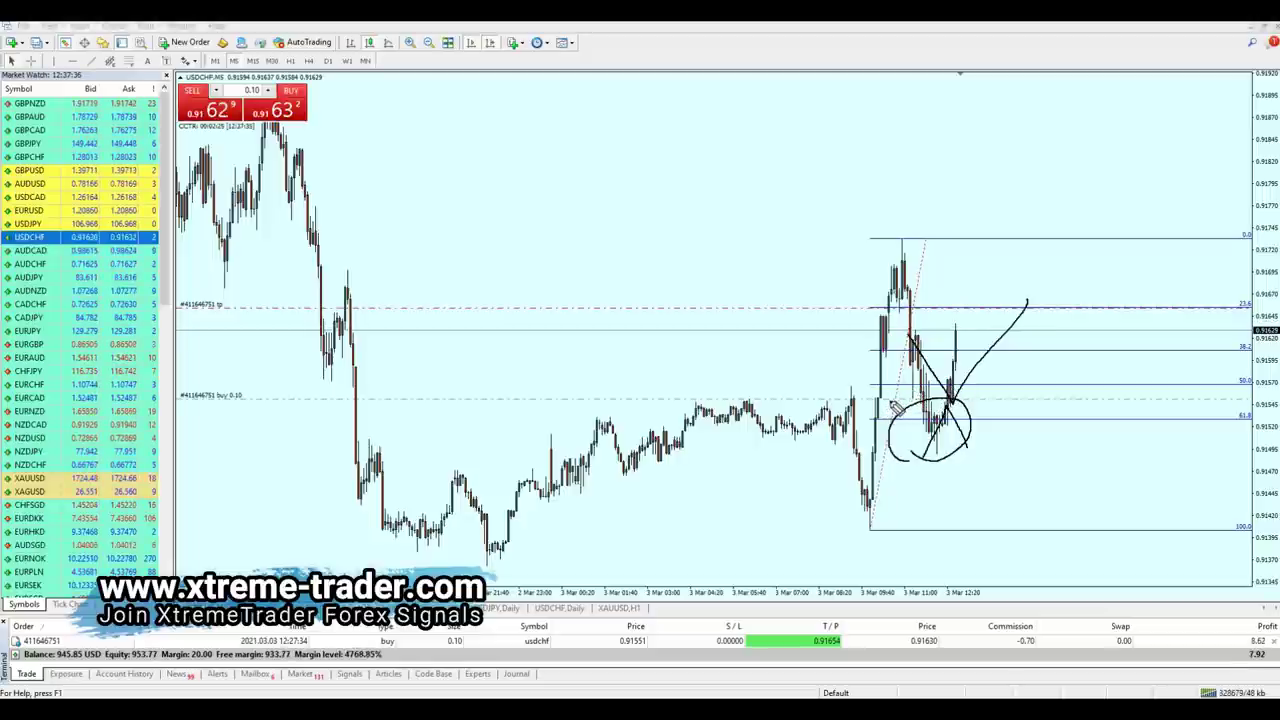
{"action": "left_click_drag", "start_coordinate": [918, 476], "coordinate": [962, 409]}
{"action": "mouse_move", "coordinate": [914, 330]}
{"action": "left_mouse_down"}
{"action": "mouse_move", "coordinate": [955, 400]}
{"action": "mouse_move", "coordinate": [1068, 256]}
{"action": "left_mouse_up"}
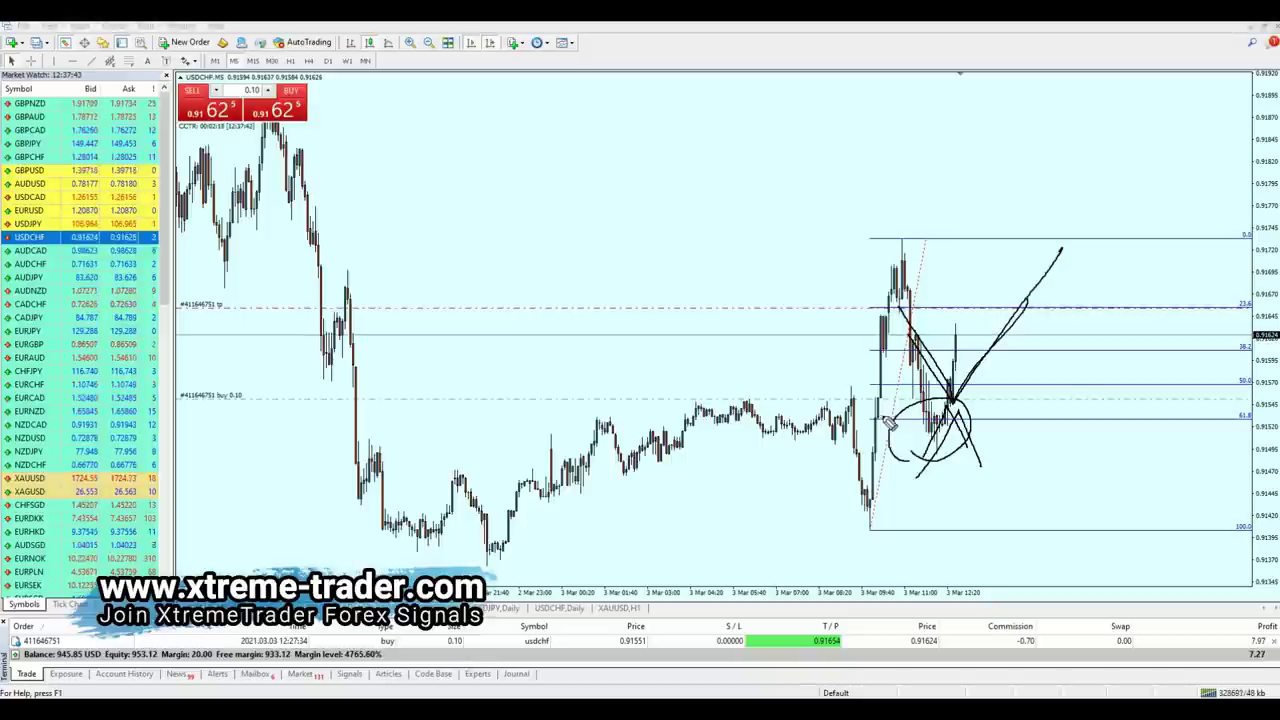
{"action": "mouse_move", "coordinate": [952, 404]}
{"action": "left_mouse_down"}
{"action": "mouse_move", "coordinate": [910, 440]}
{"action": "mouse_move", "coordinate": [948, 452]}
{"action": "left_mouse_up"}
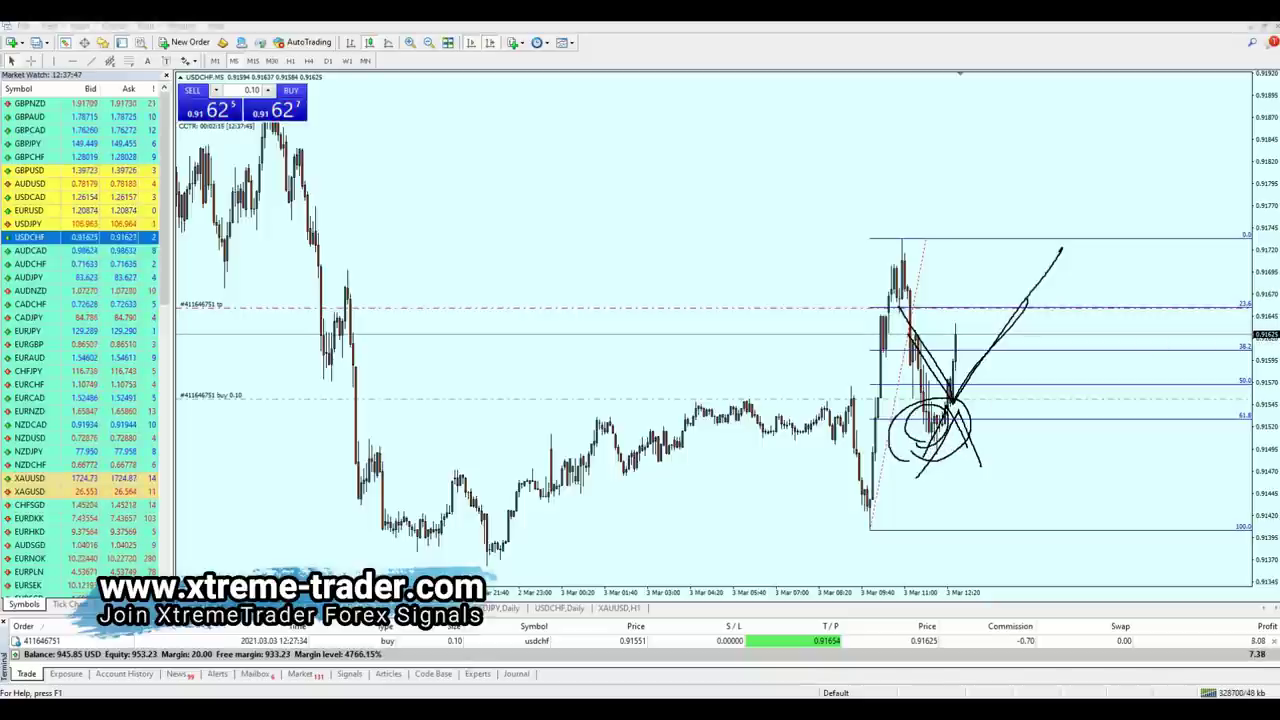
{"action": "key", "text": "e"}
Step: Circle the pullback low beneath the 61.8 level, clear the annotation, and delete the Fibonacci retracement
{"action": "mouse_move", "coordinate": [915, 457]}
{"action": "left_mouse_down"}
{"action": "mouse_move", "coordinate": [997, 423]}
{"action": "mouse_move", "coordinate": [906, 447]}
{"action": "left_mouse_up"}
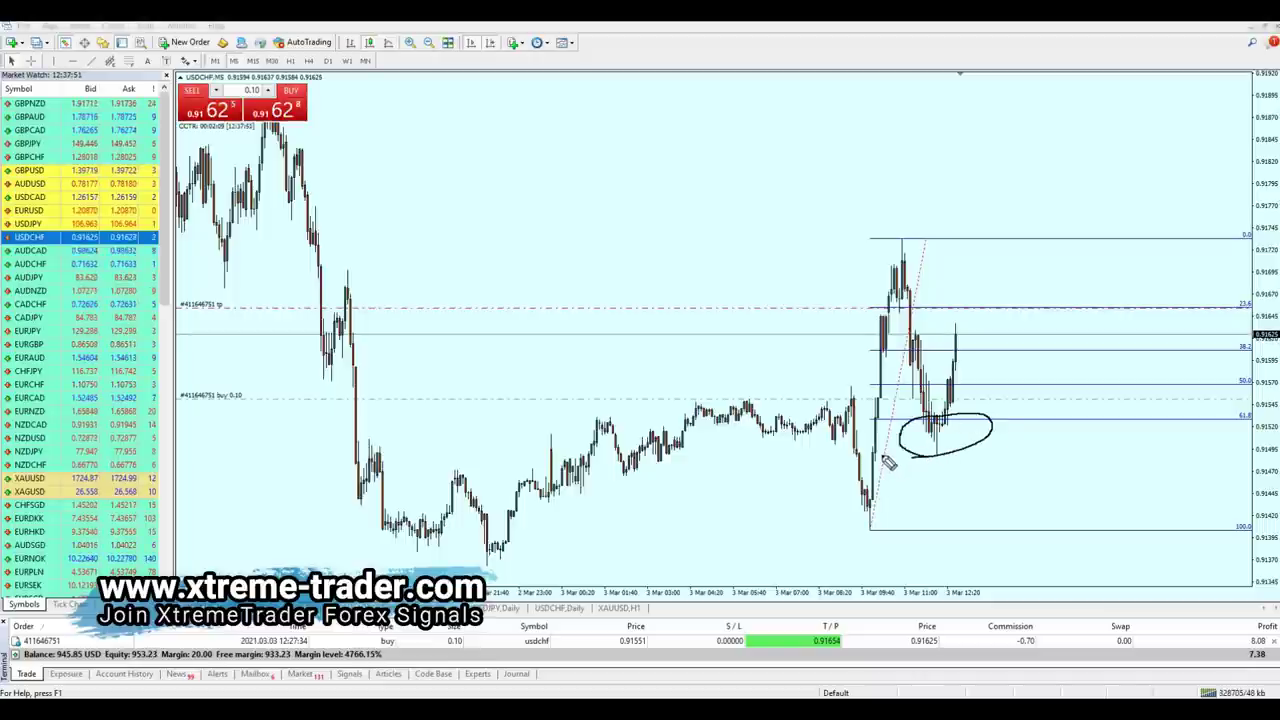
{"action": "key", "text": "e"}
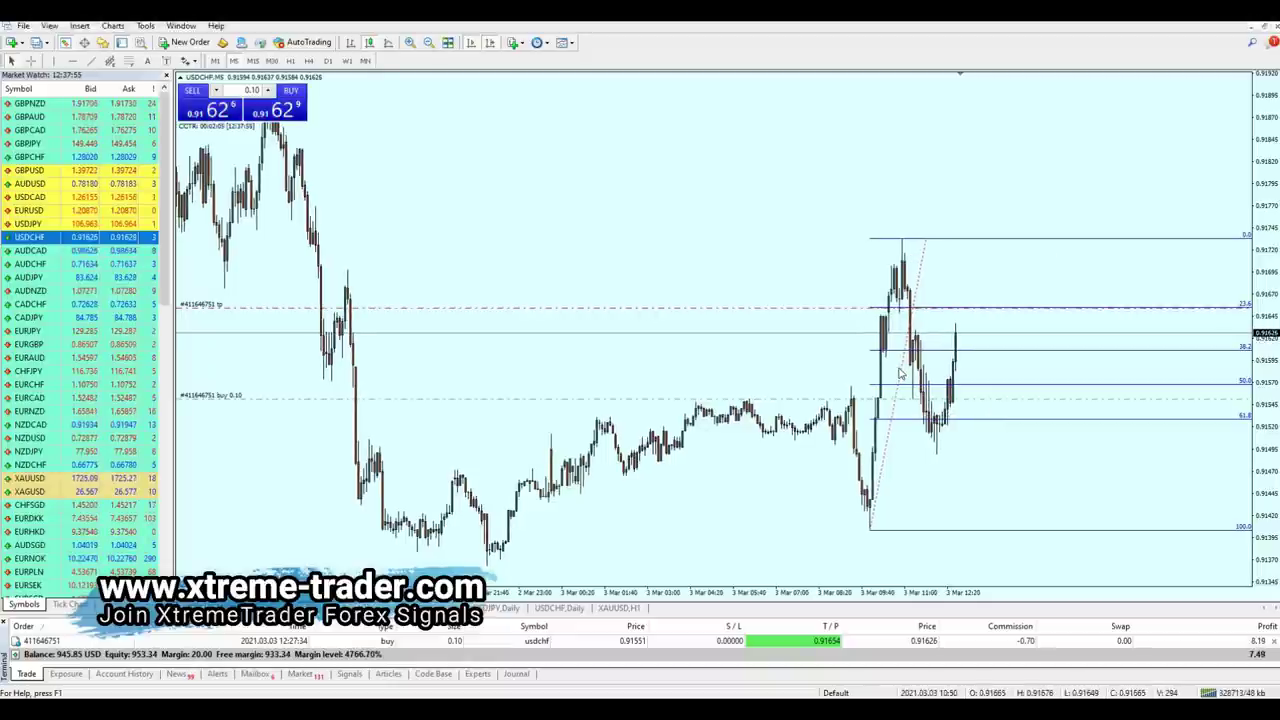
{"action": "key", "text": "Delete"}
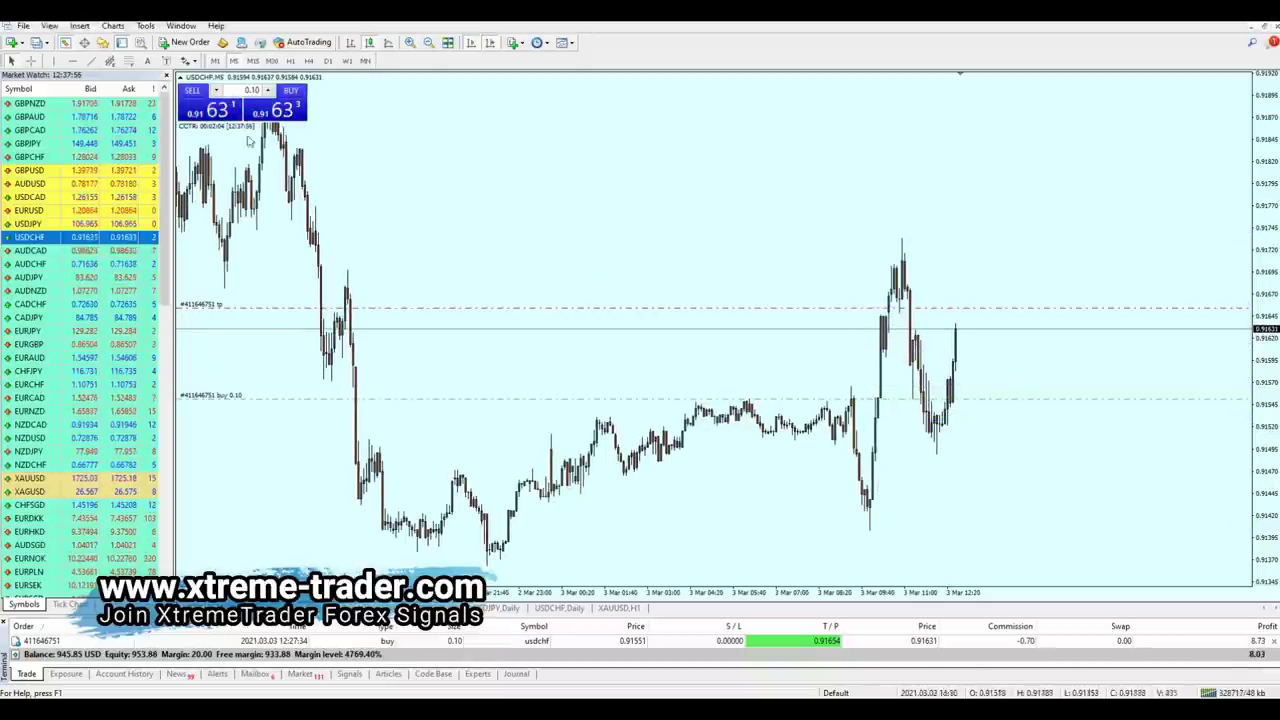
Step: Draw a Fibonacci retracement from about 0.9189 down to 0.9167 in the empty chart area and sketch a zigzag price path rising beyond its 100.0 level
{"action": "mouse_move", "coordinate": [520, 101]}
{"action": "left_mouse_down"}
{"action": "mouse_move", "coordinate": [677, 229]}
{"action": "mouse_move", "coordinate": [681, 295]}
{"action": "left_mouse_up"}
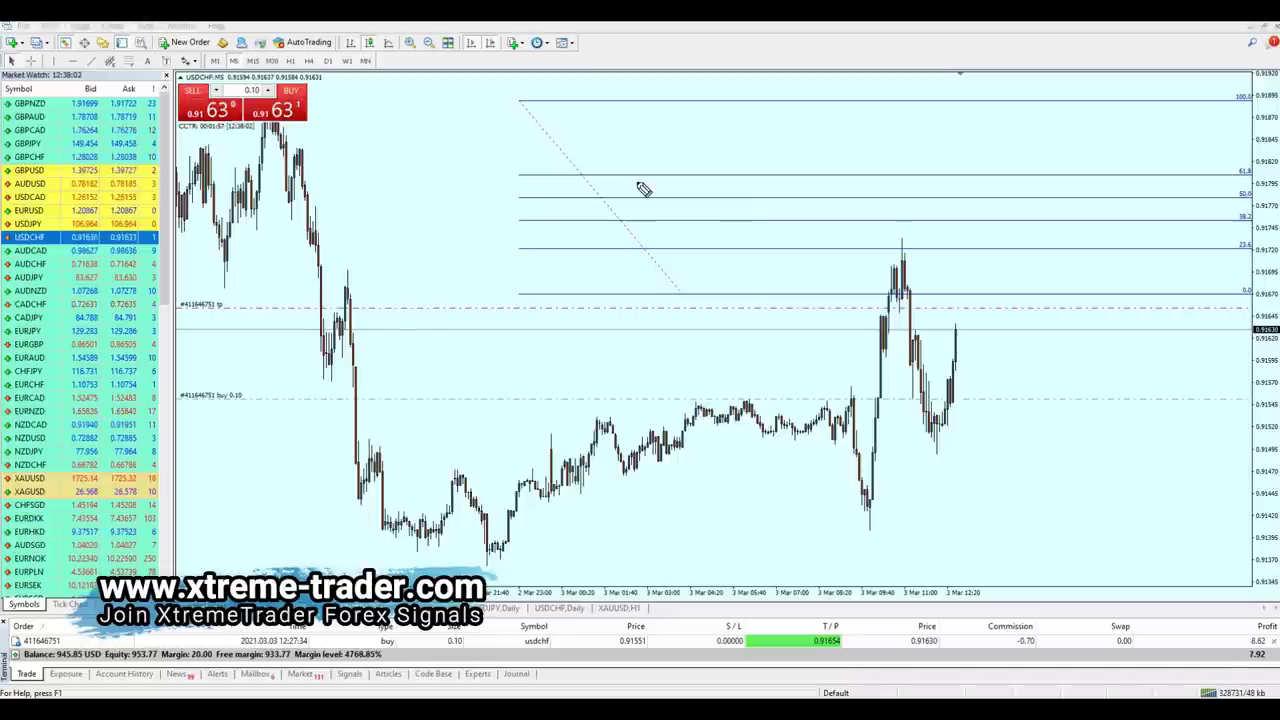
{"action": "mouse_move", "coordinate": [503, 87]}
{"action": "left_mouse_down"}
{"action": "mouse_move", "coordinate": [555, 220]}
{"action": "mouse_move", "coordinate": [592, 193]}
{"action": "mouse_move", "coordinate": [616, 270]}
{"action": "mouse_move", "coordinate": [660, 211]}
{"action": "mouse_move", "coordinate": [686, 250]}
{"action": "mouse_move", "coordinate": [713, 190]}
{"action": "mouse_move", "coordinate": [740, 222]}
{"action": "mouse_move", "coordinate": [757, 197]}
{"action": "mouse_move", "coordinate": [772, 220]}
{"action": "mouse_move", "coordinate": [791, 207]}
{"action": "left_mouse_up"}
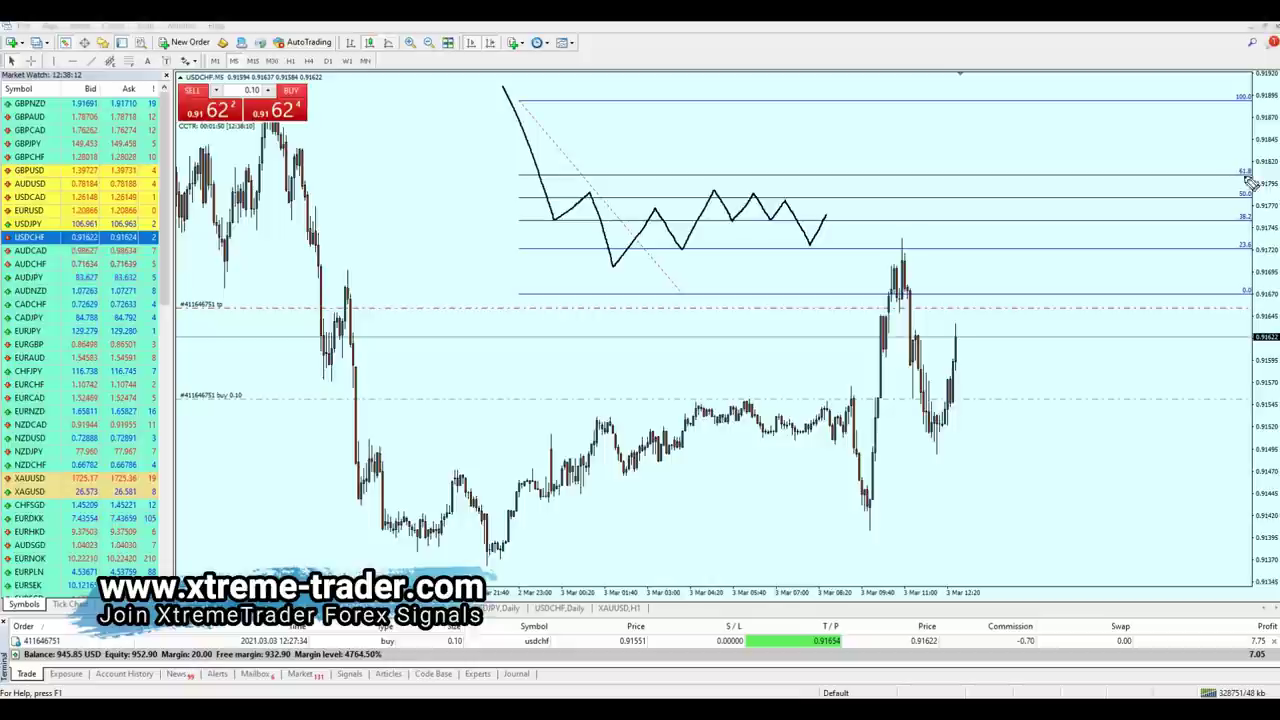
{"action": "mouse_move", "coordinate": [831, 220]}
{"action": "left_mouse_down"}
{"action": "mouse_move", "coordinate": [860, 249]}
{"action": "mouse_move", "coordinate": [890, 212]}
{"action": "mouse_move", "coordinate": [965, 230]}
{"action": "mouse_move", "coordinate": [1000, 210]}
{"action": "mouse_move", "coordinate": [1025, 137]}
{"action": "mouse_move", "coordinate": [1037, 177]}
{"action": "mouse_move", "coordinate": [1055, 115]}
{"action": "mouse_move", "coordinate": [1070, 132]}
{"action": "mouse_move", "coordinate": [1089, 92]}
{"action": "mouse_move", "coordinate": [1120, 133]}
{"action": "mouse_move", "coordinate": [1130, 88]}
{"action": "mouse_move", "coordinate": [1150, 98]}
{"action": "mouse_move", "coordinate": [1164, 40]}
{"action": "left_mouse_up"}
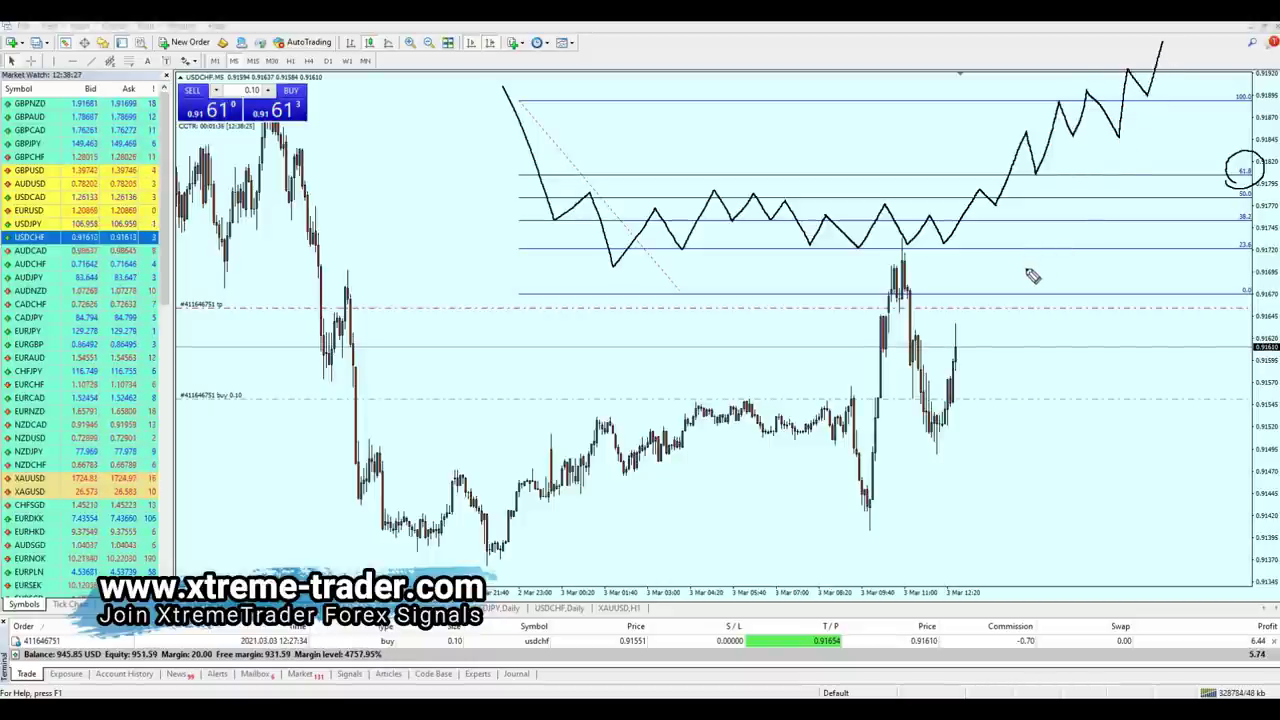
Step: Clear the zigzag annotations and delete the example Fibonacci retracement
{"action": "key", "text": "Escape"}
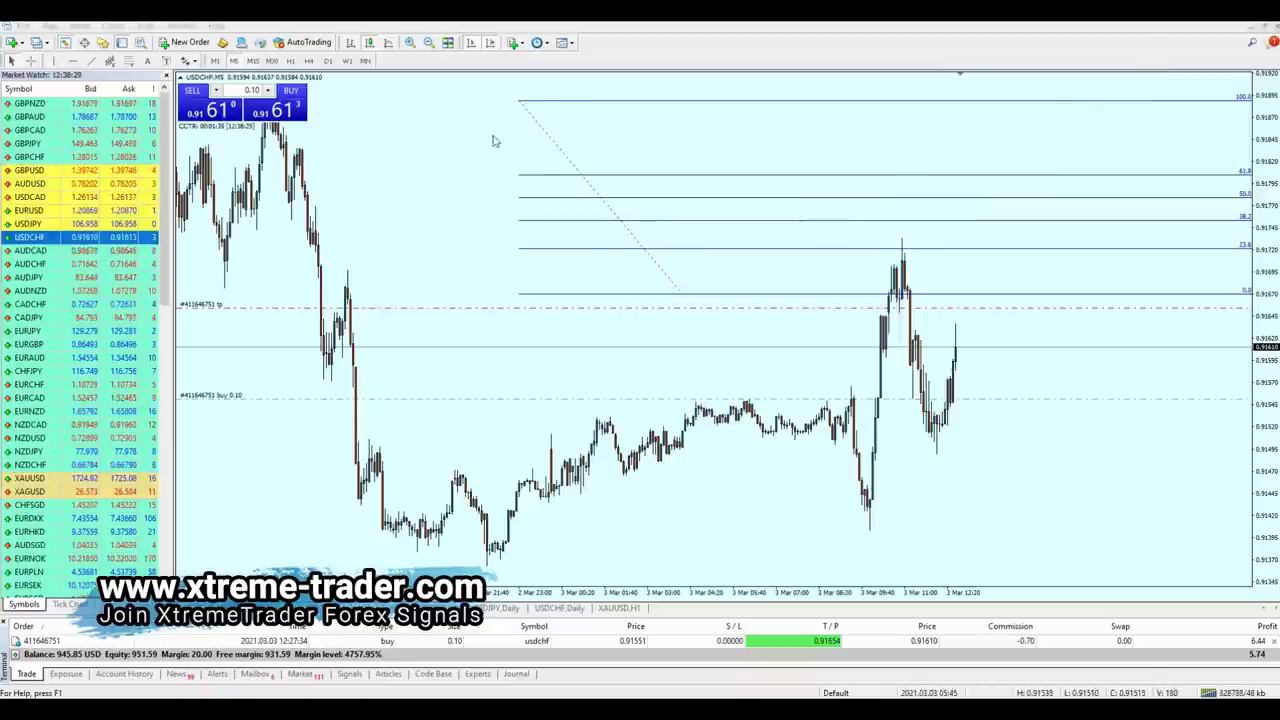
{"action": "key", "text": "BackSpace"}
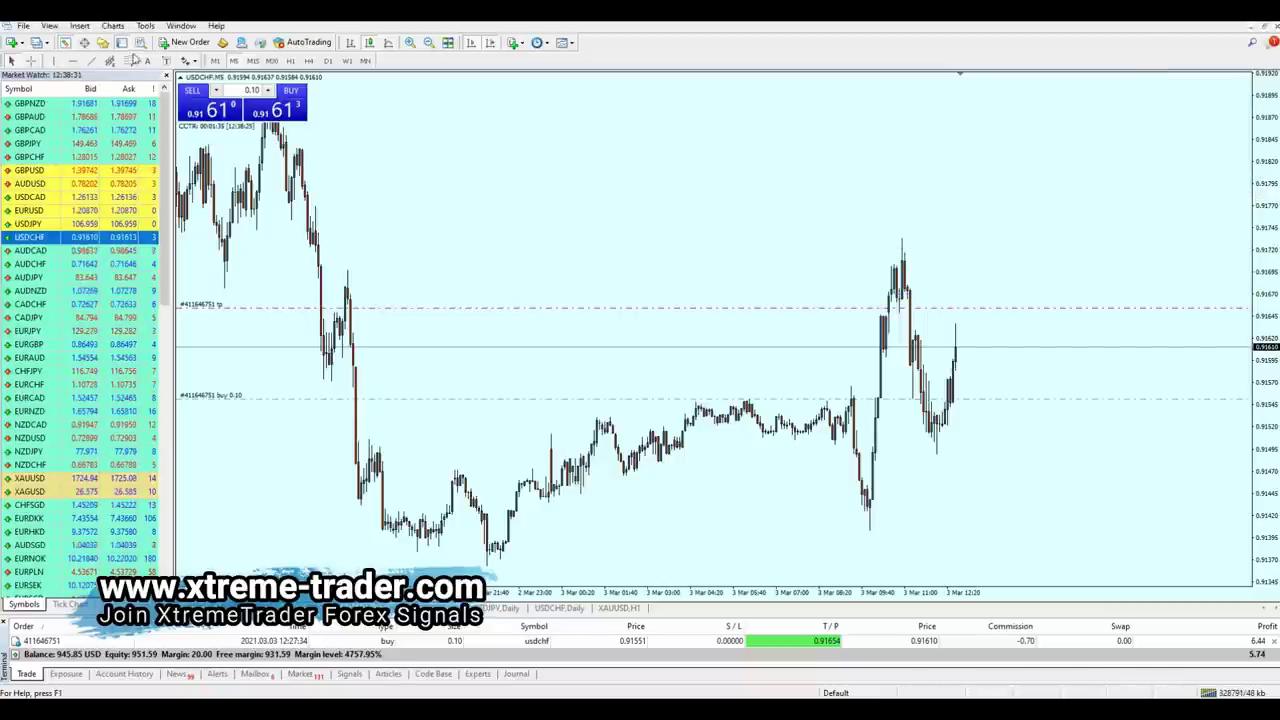
Step: Draw a Fibonacci retracement from about 0.9171 up to 0.9187 and sketch a zigzag path with rising channel lines, falling past its 161.8 level
{"action": "left_click", "coordinate": [128, 60]}
{"action": "left_click_drag", "start_coordinate": [640, 254], "coordinate": [678, 122]}
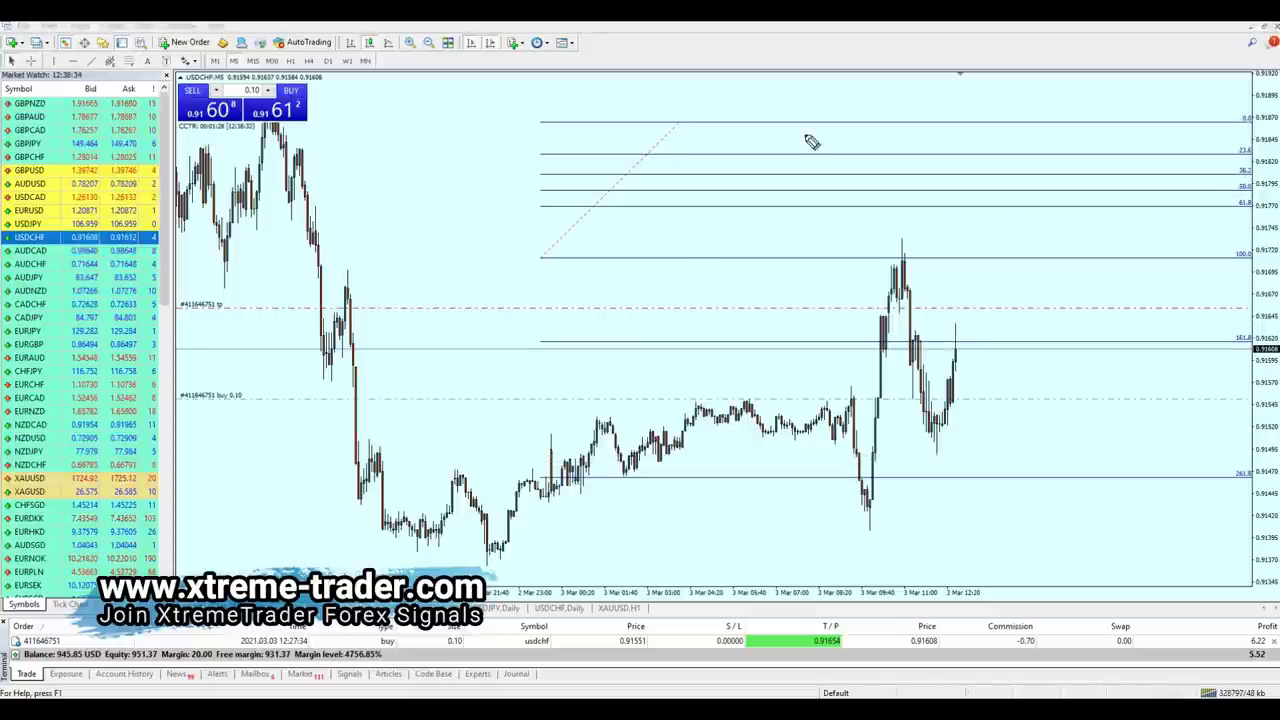
{"action": "mouse_move", "coordinate": [703, 145]}
{"action": "left_mouse_down"}
{"action": "mouse_move", "coordinate": [743, 206]}
{"action": "mouse_move", "coordinate": [767, 152]}
{"action": "mouse_move", "coordinate": [820, 171]}
{"action": "mouse_move", "coordinate": [838, 131]}
{"action": "mouse_move", "coordinate": [872, 182]}
{"action": "mouse_move", "coordinate": [891, 126]}
{"action": "mouse_move", "coordinate": [923, 154]}
{"action": "mouse_move", "coordinate": [936, 138]}
{"action": "mouse_move", "coordinate": [992, 205]}
{"action": "mouse_move", "coordinate": [1005, 150]}
{"action": "mouse_move", "coordinate": [1030, 192]}
{"action": "mouse_move", "coordinate": [1044, 182]}
{"action": "mouse_move", "coordinate": [1088, 254]}
{"action": "left_mouse_up"}
{"action": "left_click_drag", "start_coordinate": [593, 320], "coordinate": [1080, 165]}
{"action": "left_click_drag", "start_coordinate": [462, 165], "coordinate": [980, 86]}
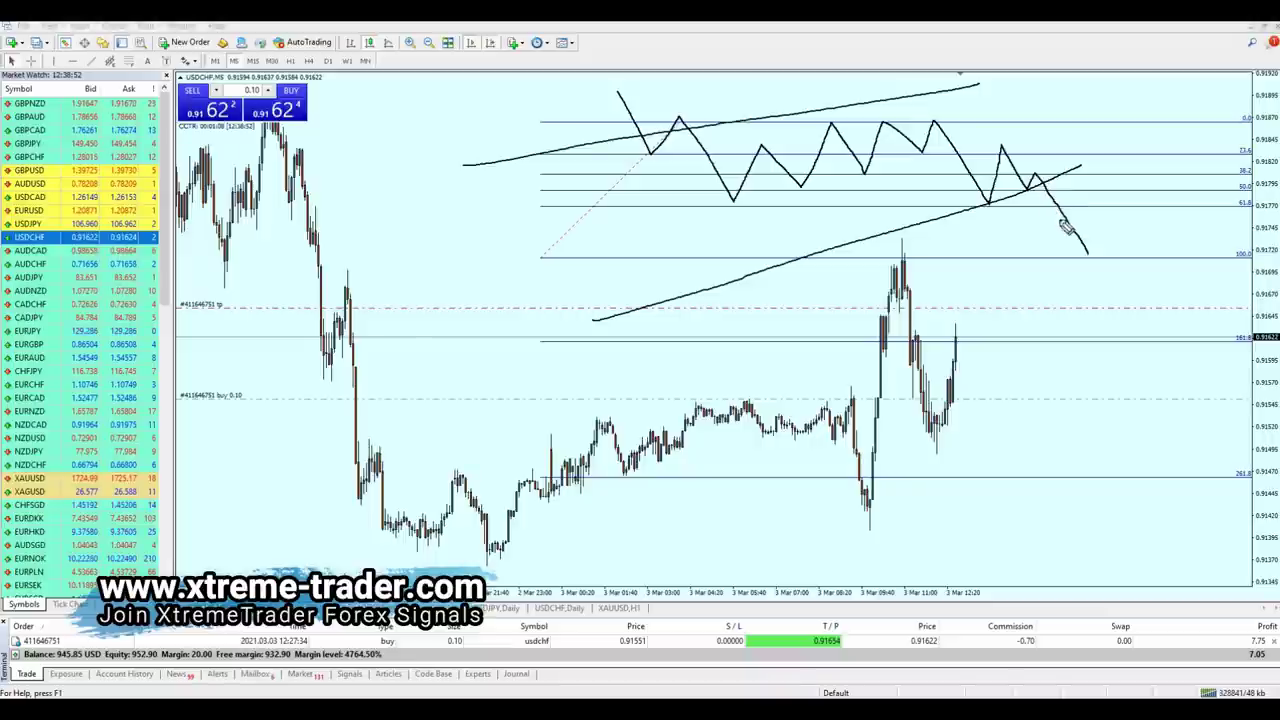
{"action": "mouse_move", "coordinate": [1088, 254]}
{"action": "left_mouse_down"}
{"action": "mouse_move", "coordinate": [1108, 207]}
{"action": "mouse_move", "coordinate": [1133, 195]}
{"action": "left_mouse_up"}
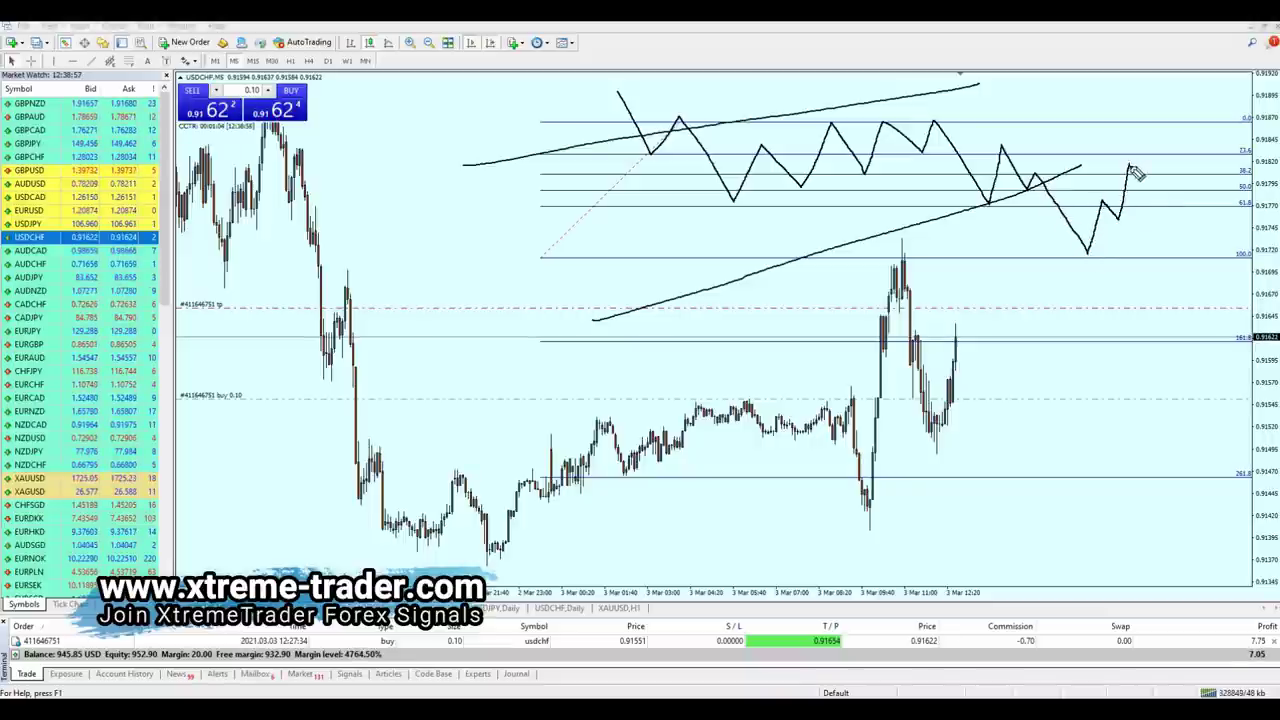
{"action": "mouse_move", "coordinate": [1162, 270]}
{"action": "left_mouse_down"}
{"action": "mouse_move", "coordinate": [1228, 308]}
{"action": "mouse_move", "coordinate": [1255, 423]}
{"action": "left_mouse_up"}
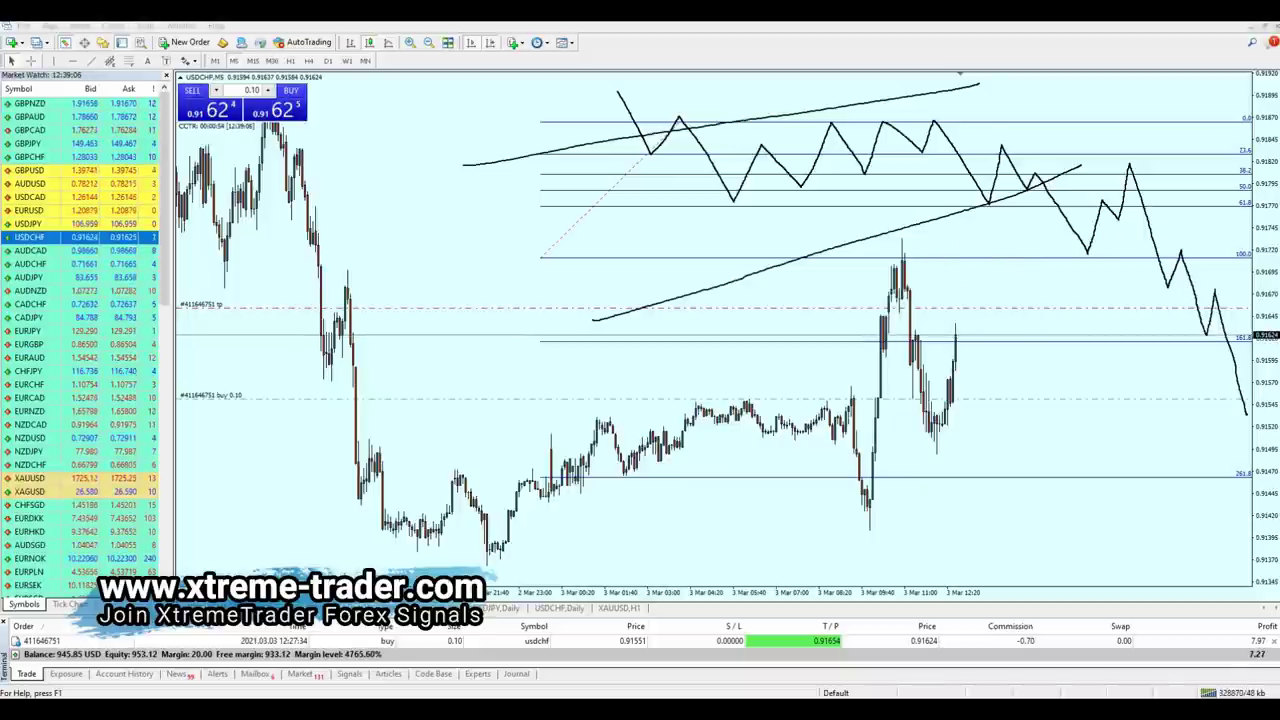
Step: Clear the zigzag sketch, circle the retracement's 61.8 level label, and clear the circle
{"action": "key", "text": "Escape"}
{"action": "mouse_move", "coordinate": [1248, 190]}
{"action": "left_mouse_down"}
{"action": "mouse_move", "coordinate": [1243, 223]}
{"action": "mouse_move", "coordinate": [1222, 240]}
{"action": "left_mouse_up"}
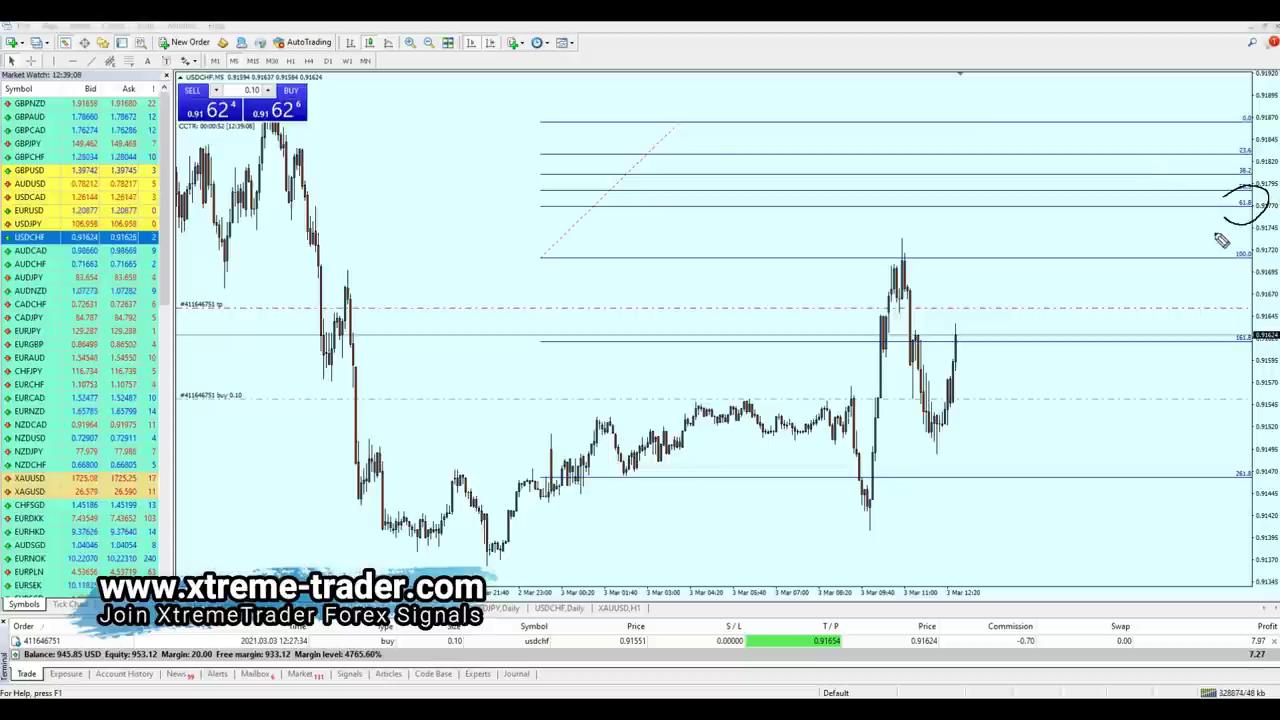
{"action": "key", "text": "Escape"}
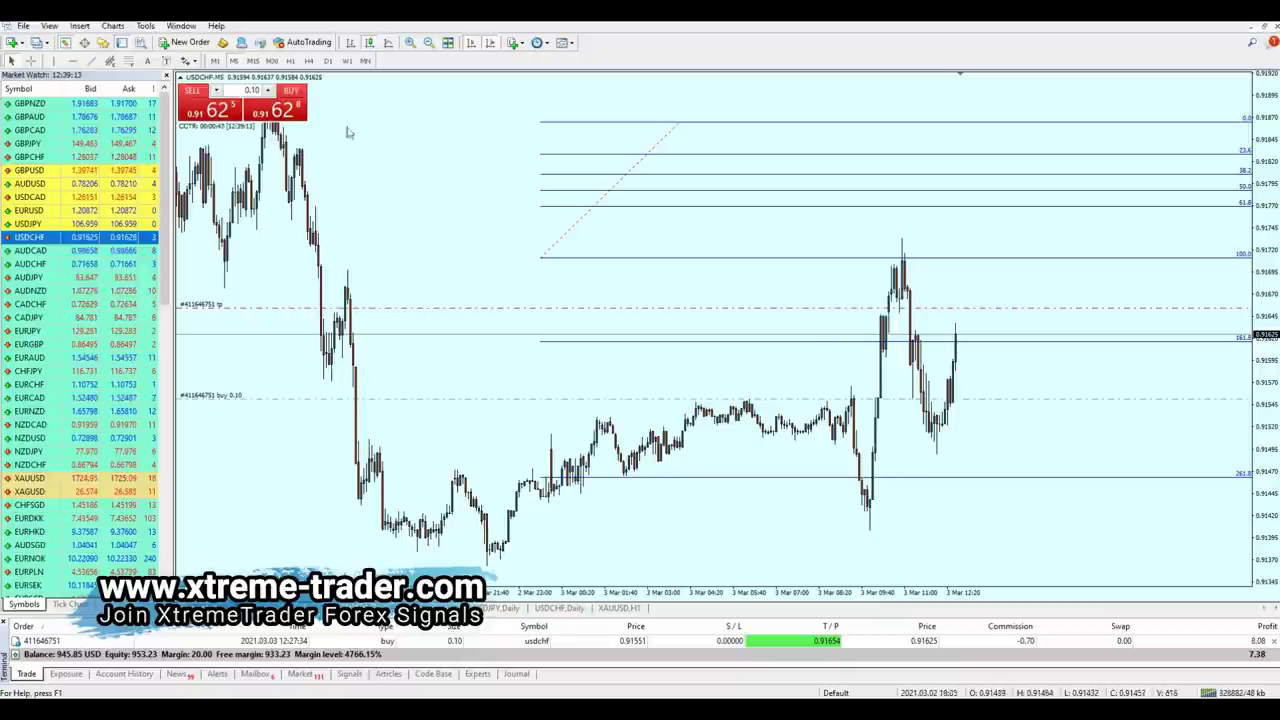
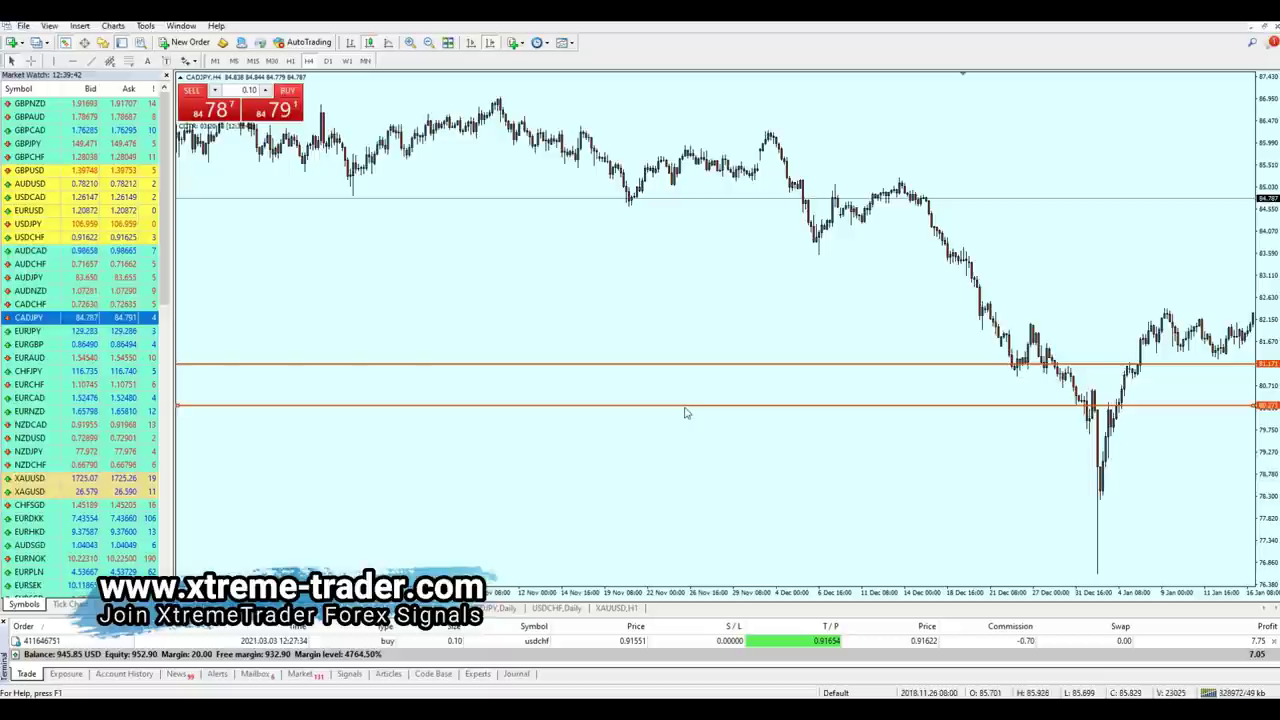
Step: Delete the two orange horizontal lines from the CADJPY H4 chart and check the Monthly timeframe before returning to H4
{"action": "key", "text": "BackSpace"}
{"action": "key", "text": "BackSpace"}
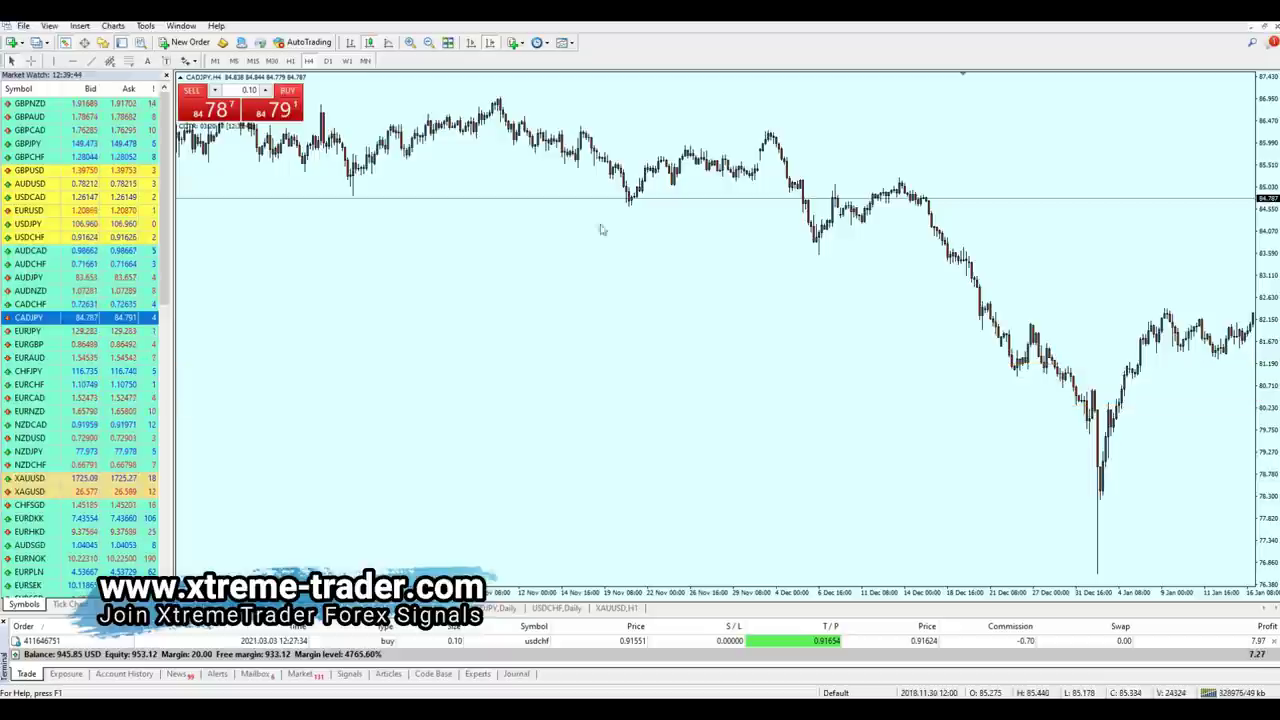
{"action": "left_click", "coordinate": [365, 61]}
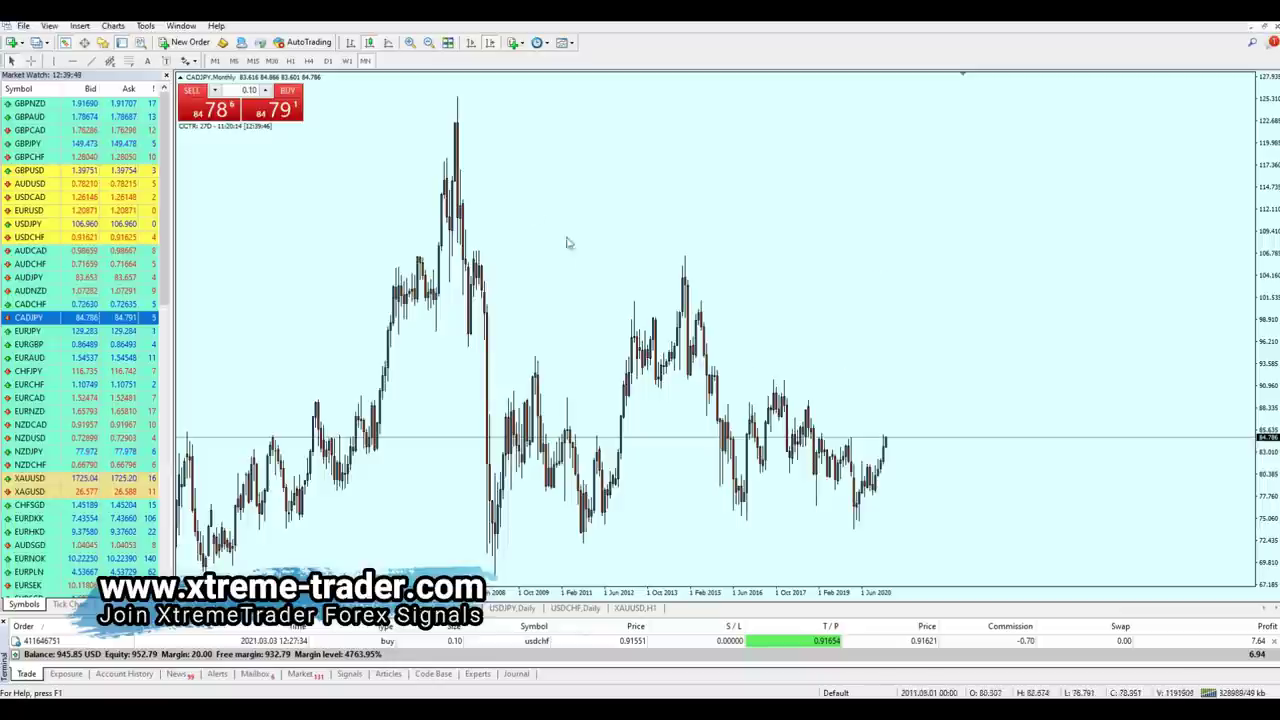
{"action": "left_click", "coordinate": [308, 61]}
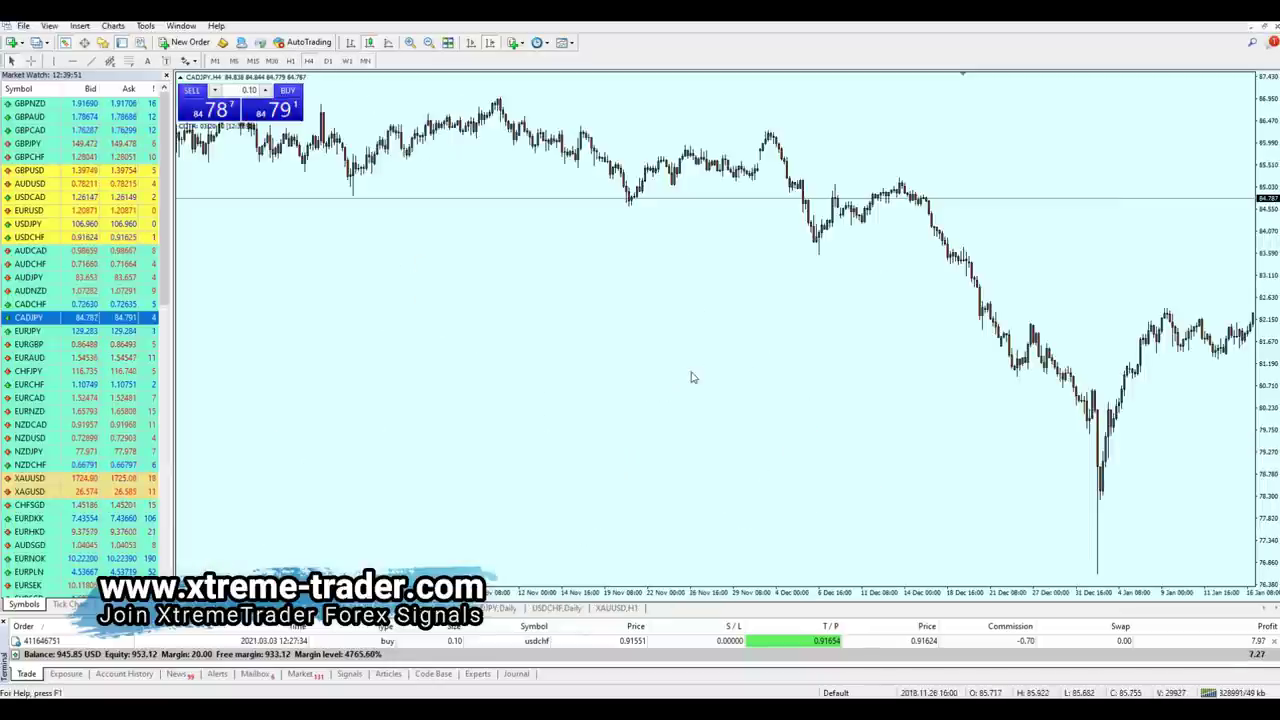
Step: Look back through the CADJPY H4 price history to early 2017 for a sustained downtrend
{"action": "scroll", "coordinate": [758, 378], "scroll_direction": "up", "scroll_amount": 10}
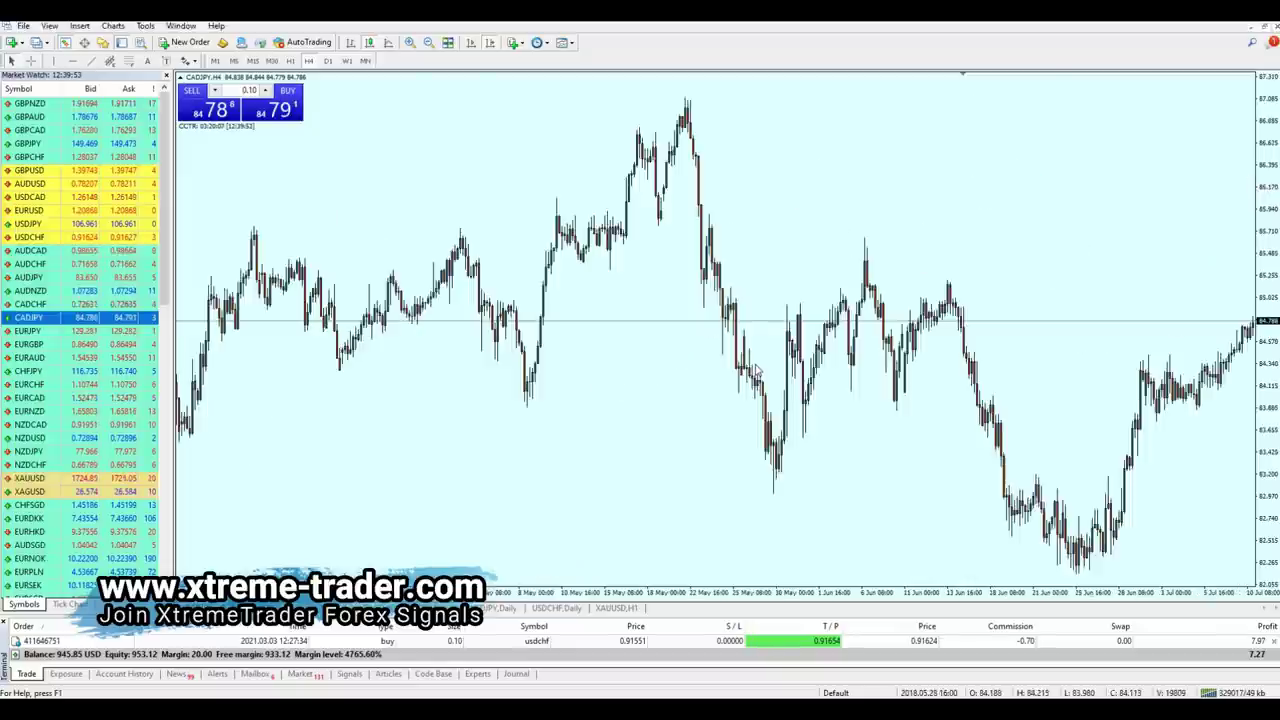
{"action": "scroll", "coordinate": [758, 370], "scroll_direction": "up", "scroll_amount": 5}
{"action": "scroll", "coordinate": [750, 358], "scroll_direction": "up", "scroll_amount": 15}
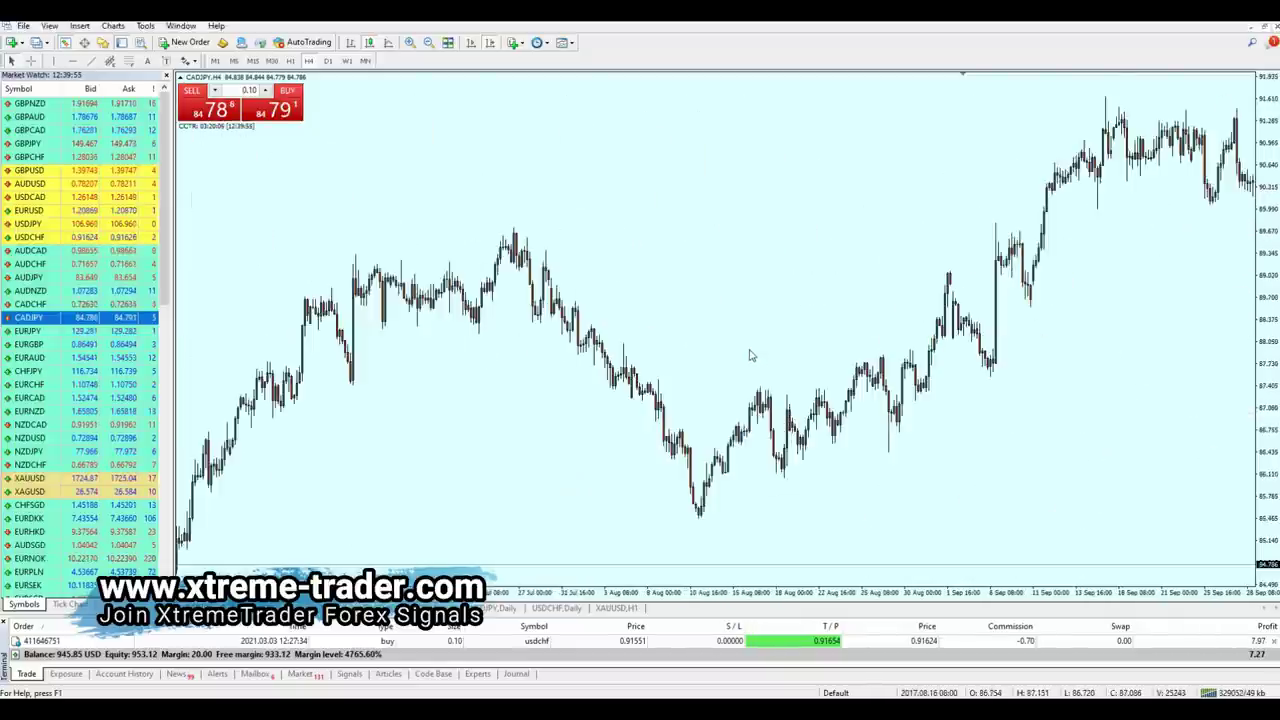
{"action": "scroll", "coordinate": [732, 357], "scroll_direction": "up", "scroll_amount": 3}
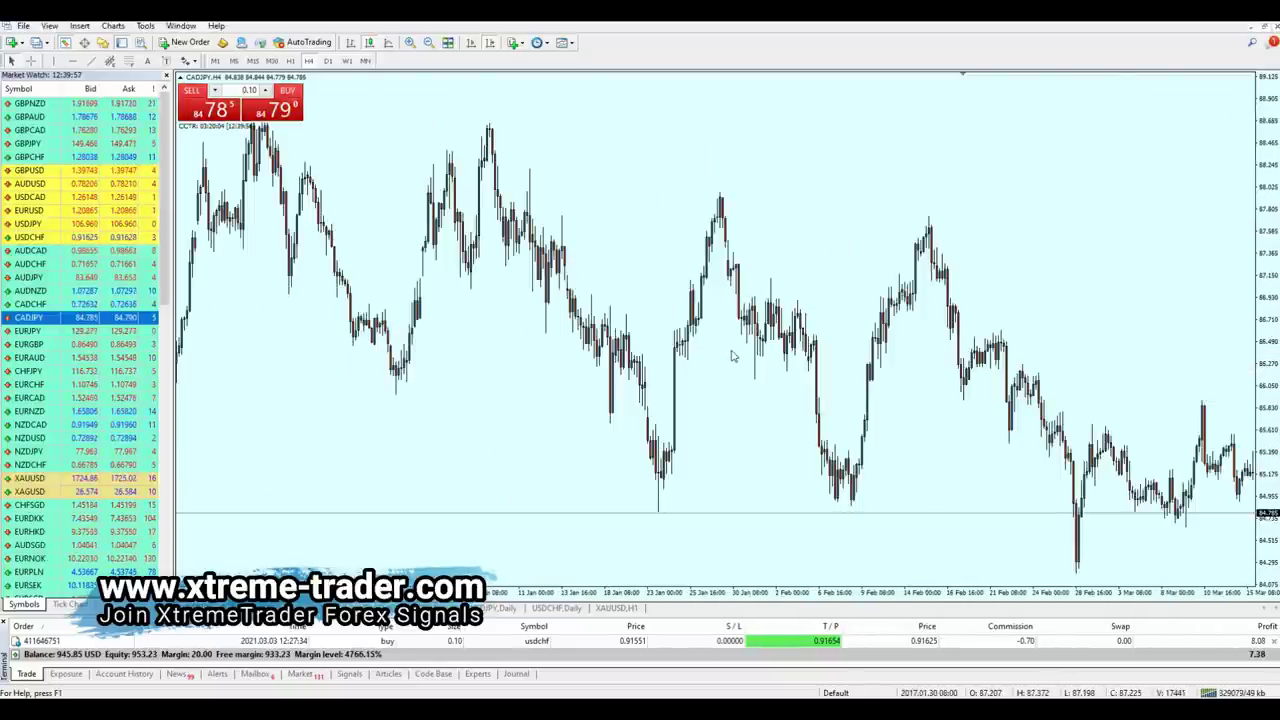
{"action": "scroll", "coordinate": [730, 358], "scroll_direction": "down", "scroll_amount": 10}
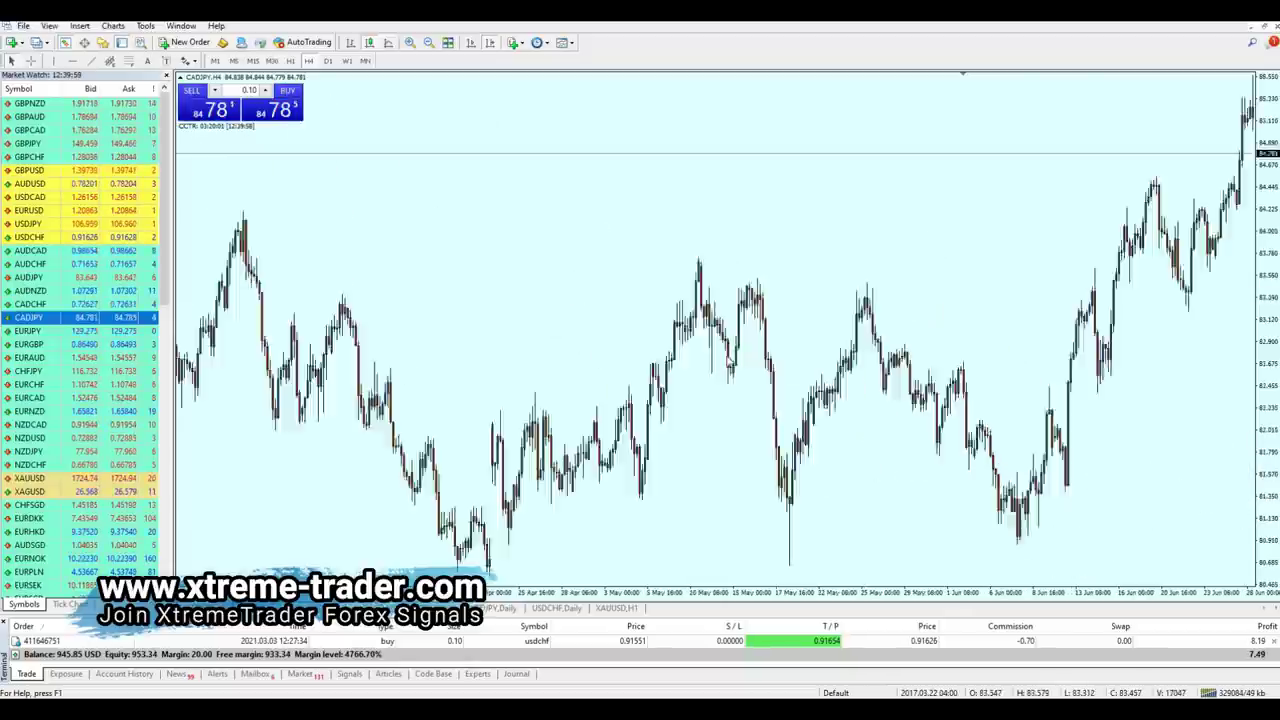
{"action": "scroll", "coordinate": [735, 355], "scroll_direction": "up", "scroll_amount": 10}
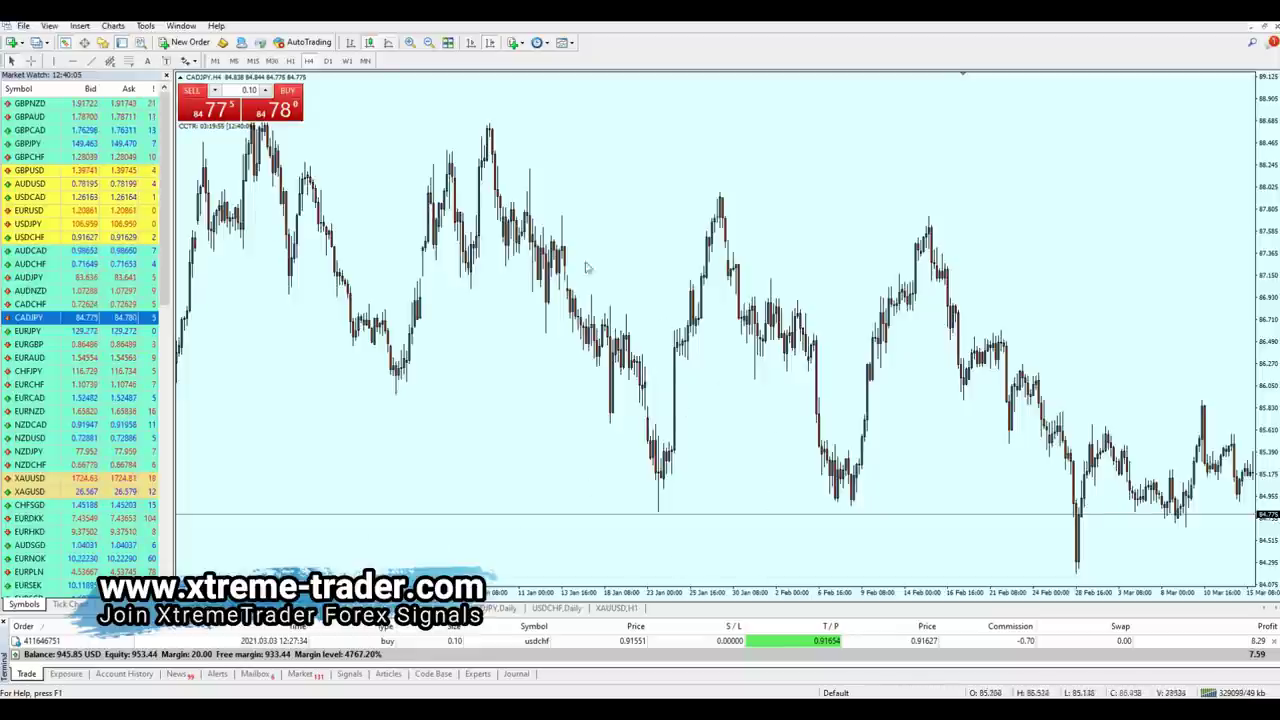
{"action": "left_click_drag", "start_coordinate": [741, 374], "coordinate": [287, 376]}
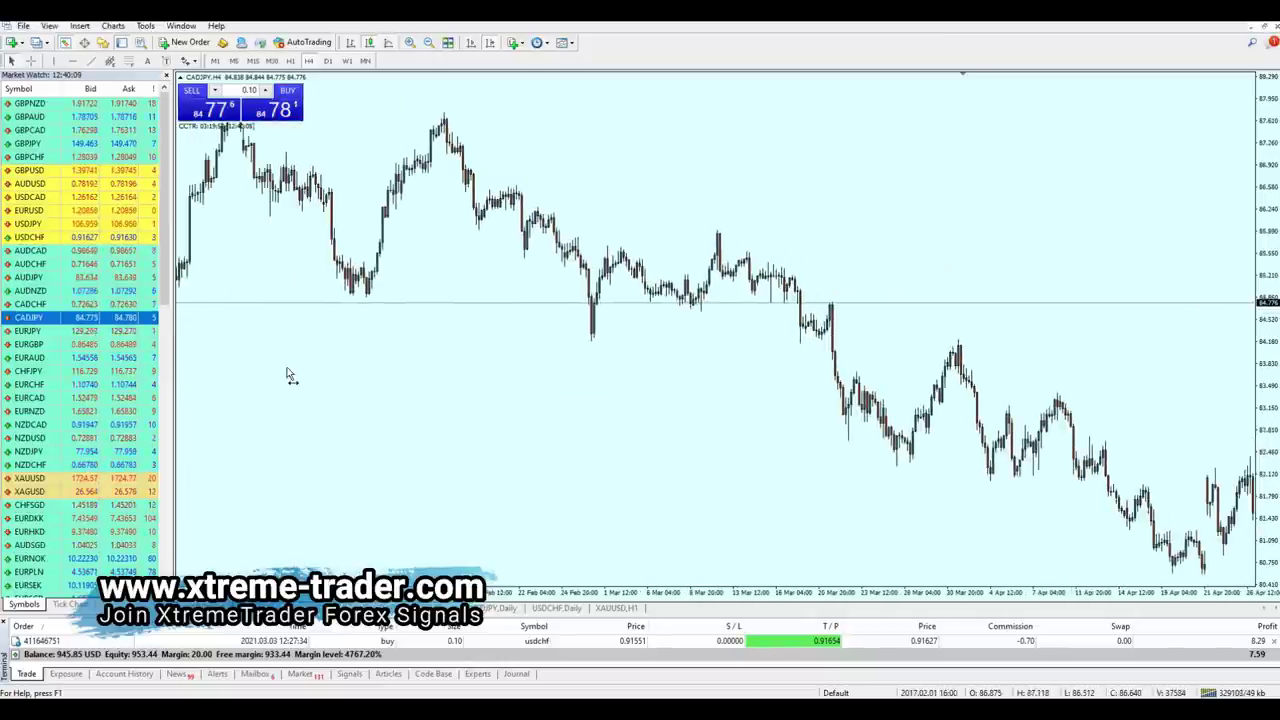
{"action": "scroll", "coordinate": [633, 355], "scroll_direction": "down", "scroll_amount": 8}
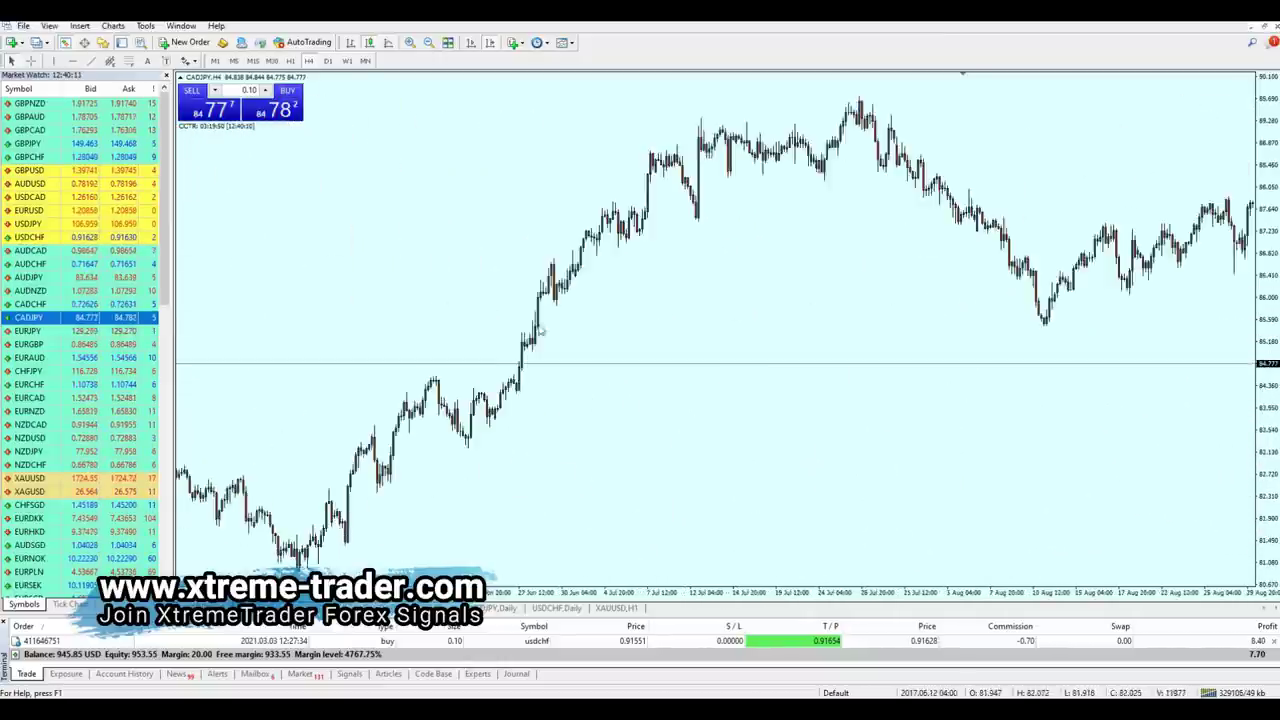
{"action": "scroll", "coordinate": [540, 332], "scroll_direction": "up", "scroll_amount": 10}
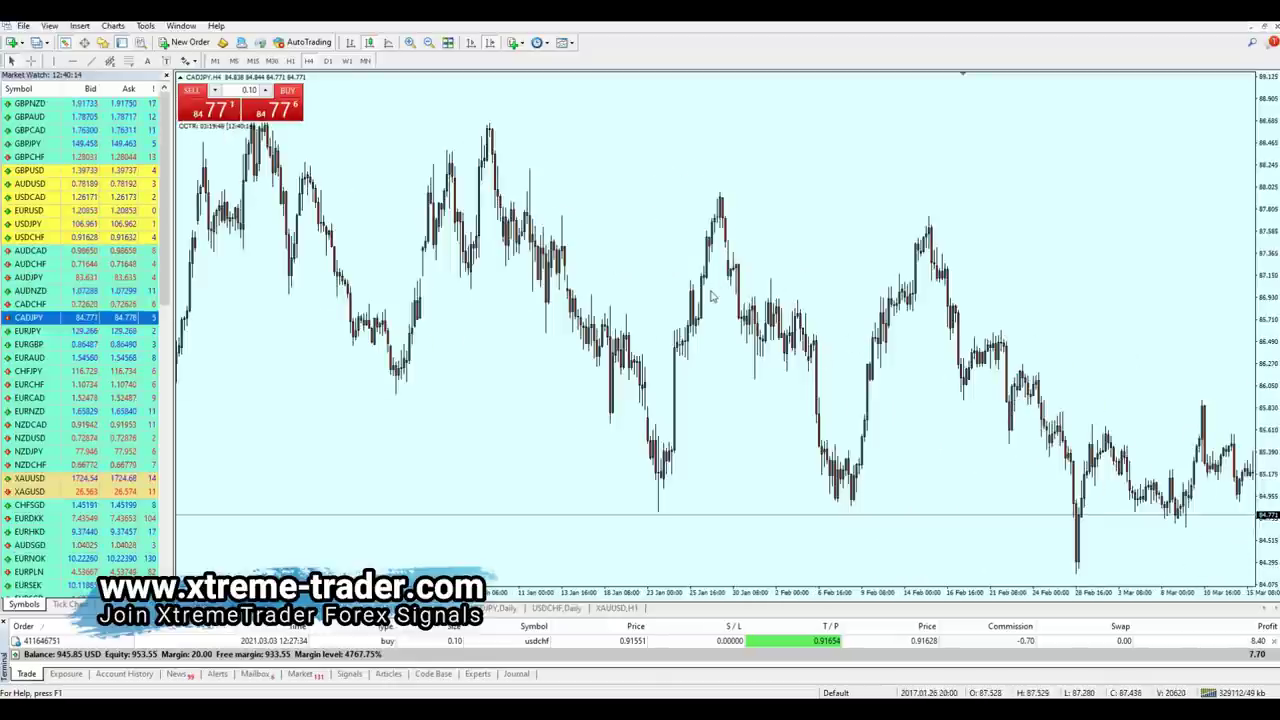
{"action": "scroll", "coordinate": [849, 340], "scroll_direction": "down", "scroll_amount": 1}
{"action": "scroll", "coordinate": [830, 342], "scroll_direction": "down", "scroll_amount": 9}
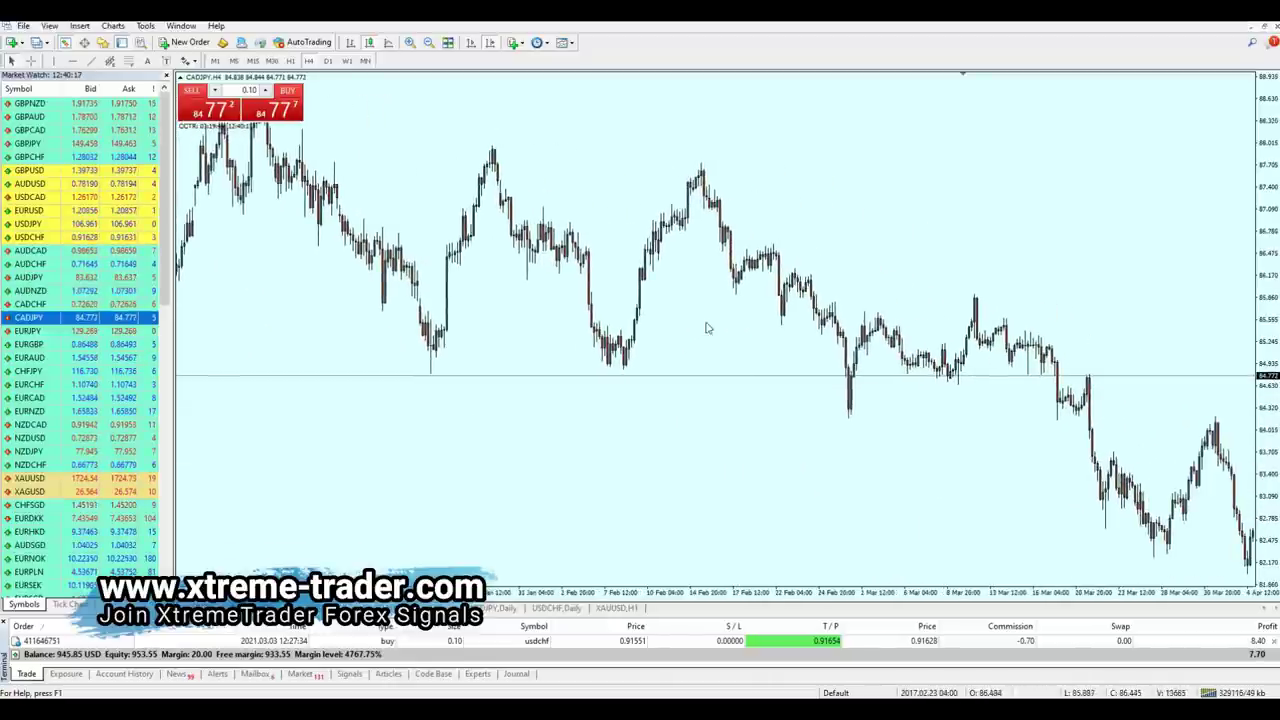
Step: Draw two descending trend lines around the February–March 2017 decline and steepen the upper one to end at about 84.4
{"action": "left_click", "coordinate": [91, 61]}
{"action": "left_click_drag", "start_coordinate": [493, 148], "coordinate": [1185, 345]}
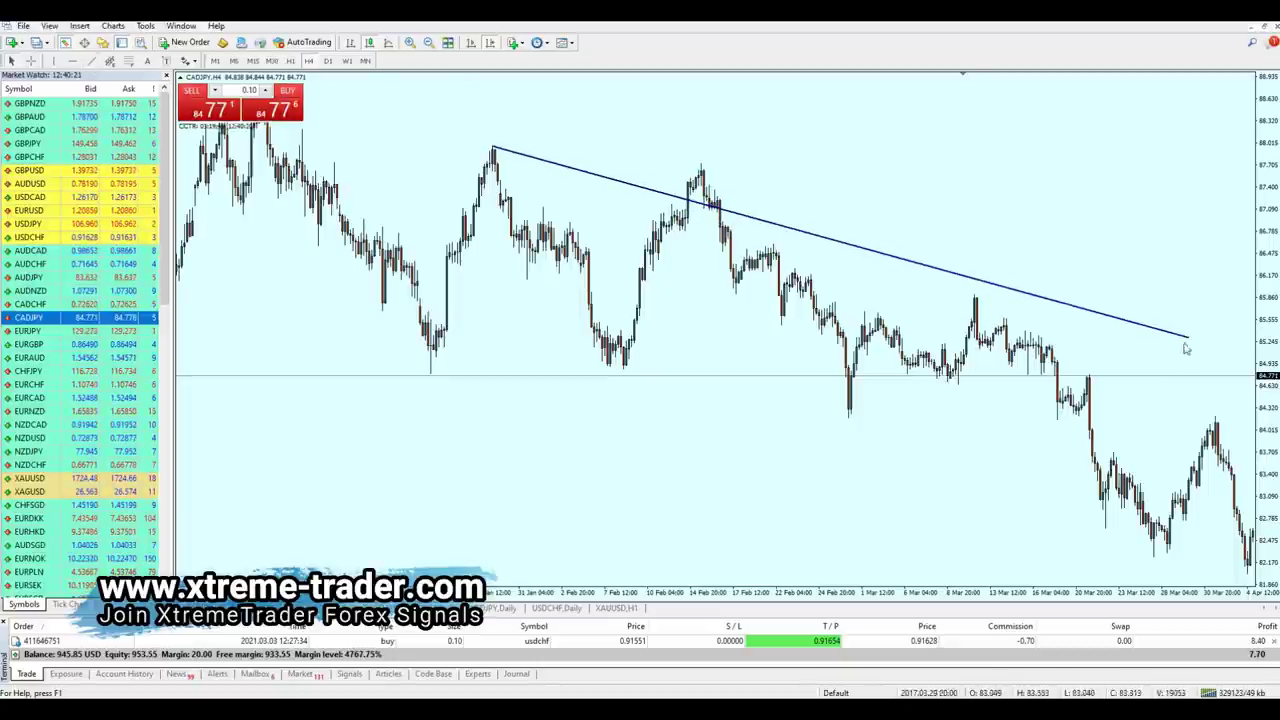
{"action": "left_click", "coordinate": [91, 61]}
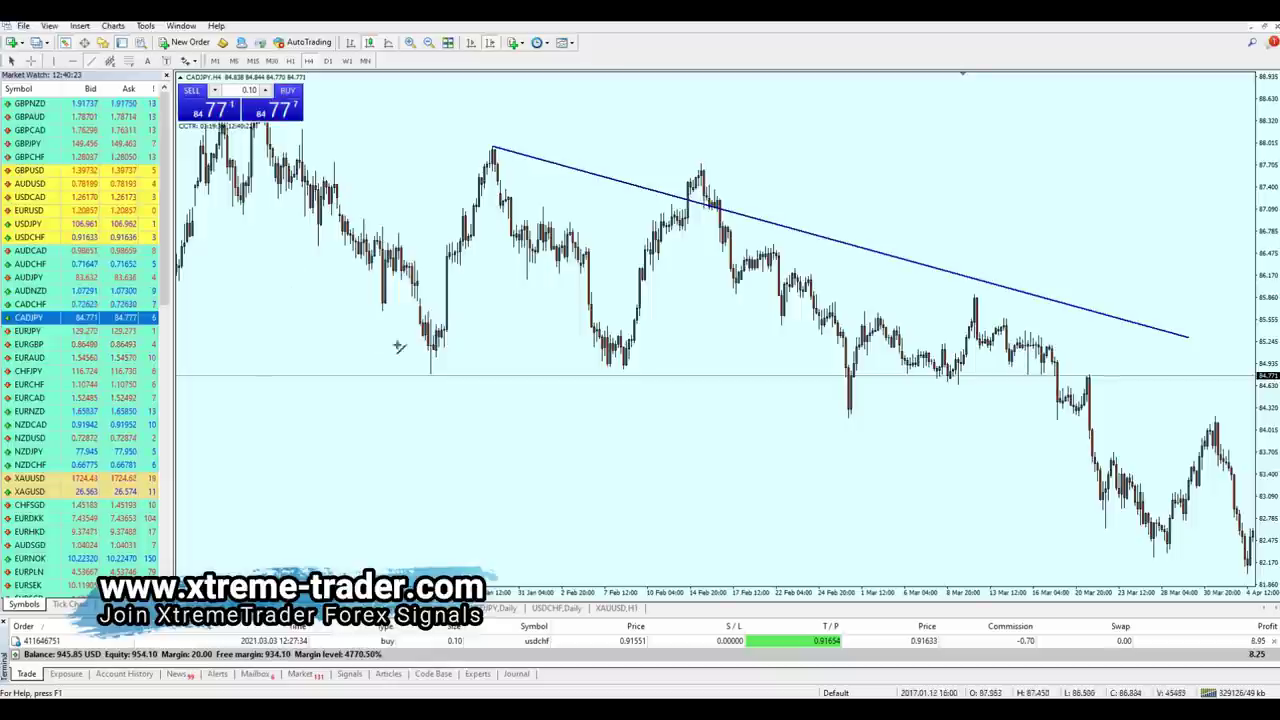
{"action": "left_click_drag", "start_coordinate": [448, 348], "coordinate": [1187, 553]}
{"action": "double_click", "coordinate": [1186, 338]}
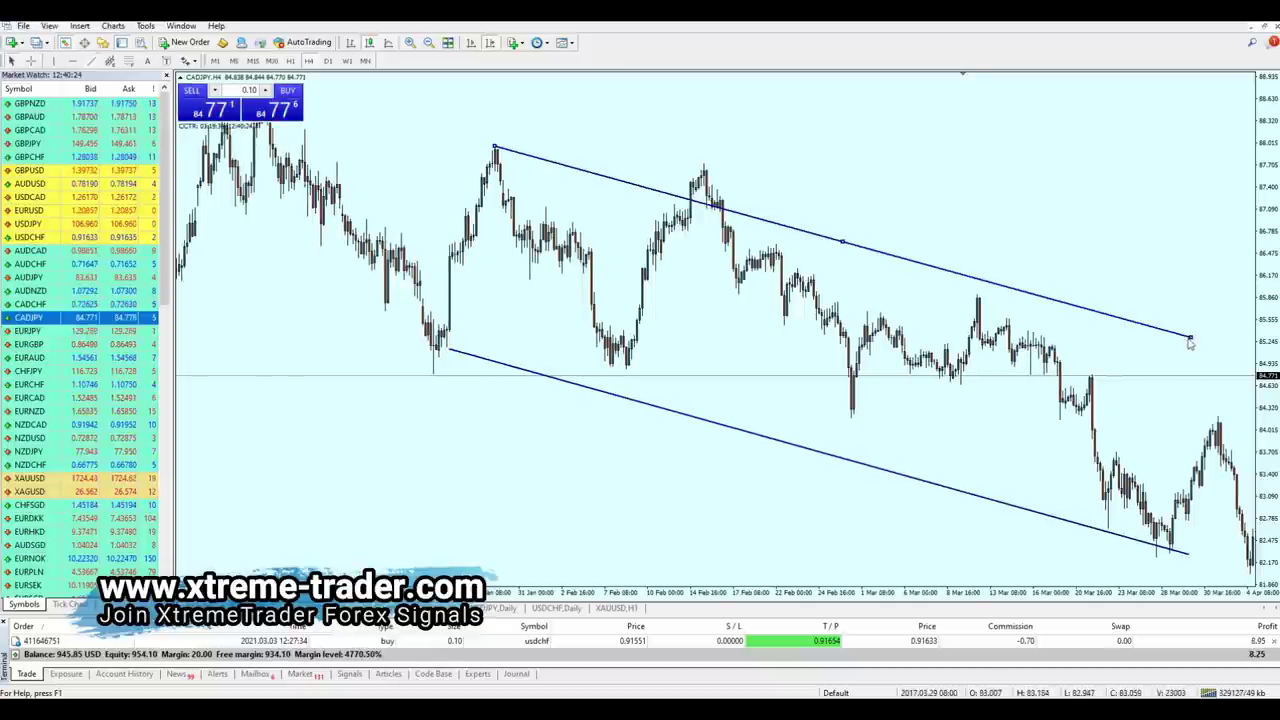
{"action": "mouse_move", "coordinate": [1186, 338]}
{"action": "left_mouse_down"}
{"action": "mouse_move", "coordinate": [1252, 420]}
{"action": "mouse_move", "coordinate": [1240, 414]}
{"action": "left_mouse_up"}
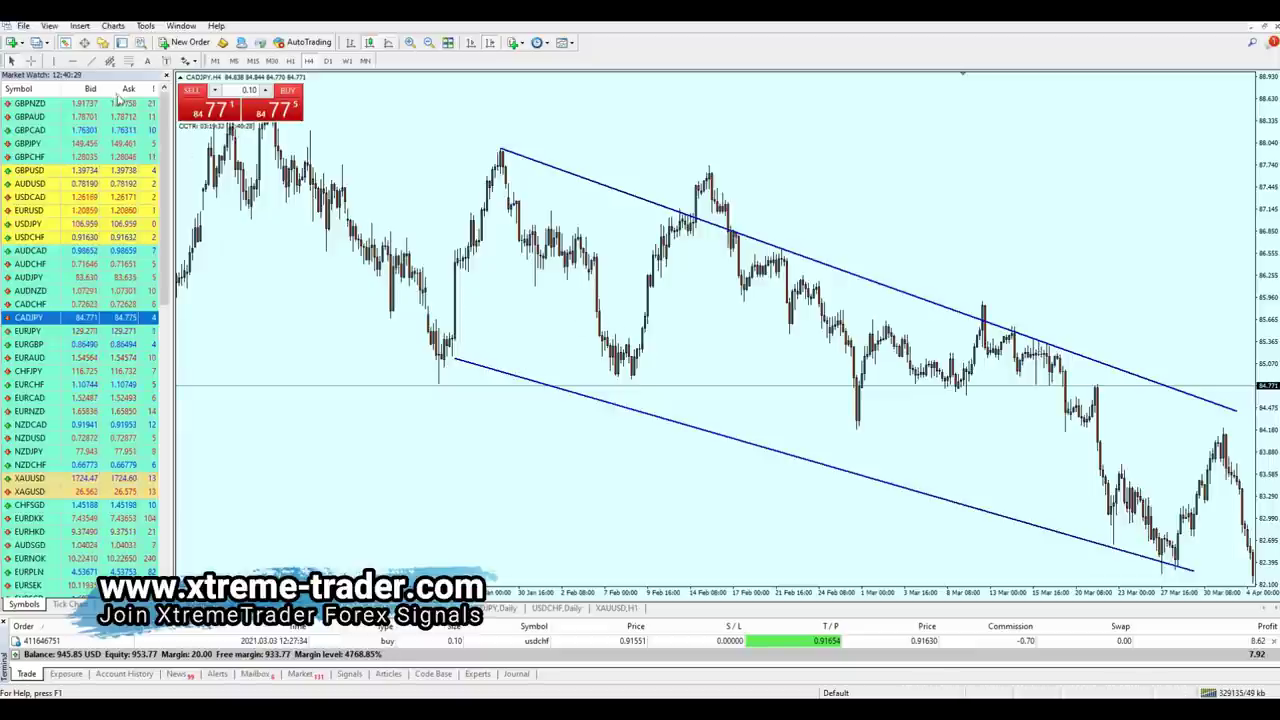
Step: Draw a Fibonacci retracement from the late January 2017 high near 88.0 down to the late March low near 82.2
{"action": "left_click", "coordinate": [107, 61]}
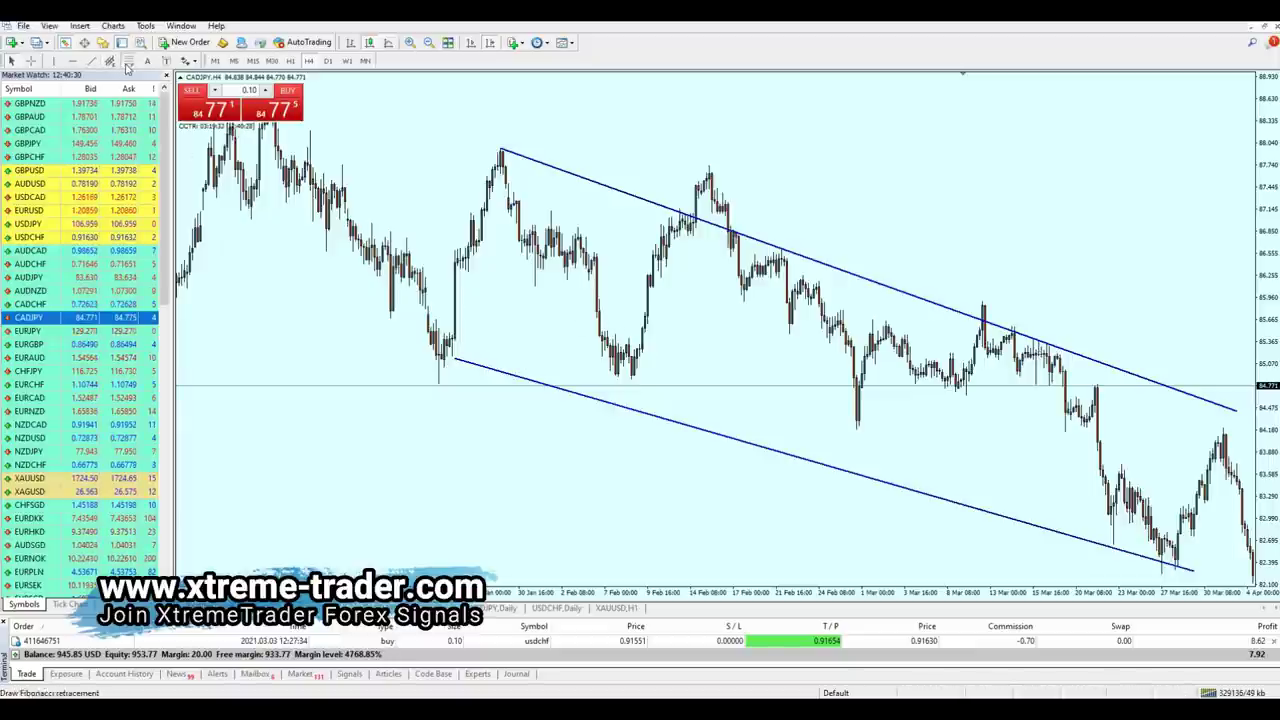
{"action": "left_click", "coordinate": [501, 149]}
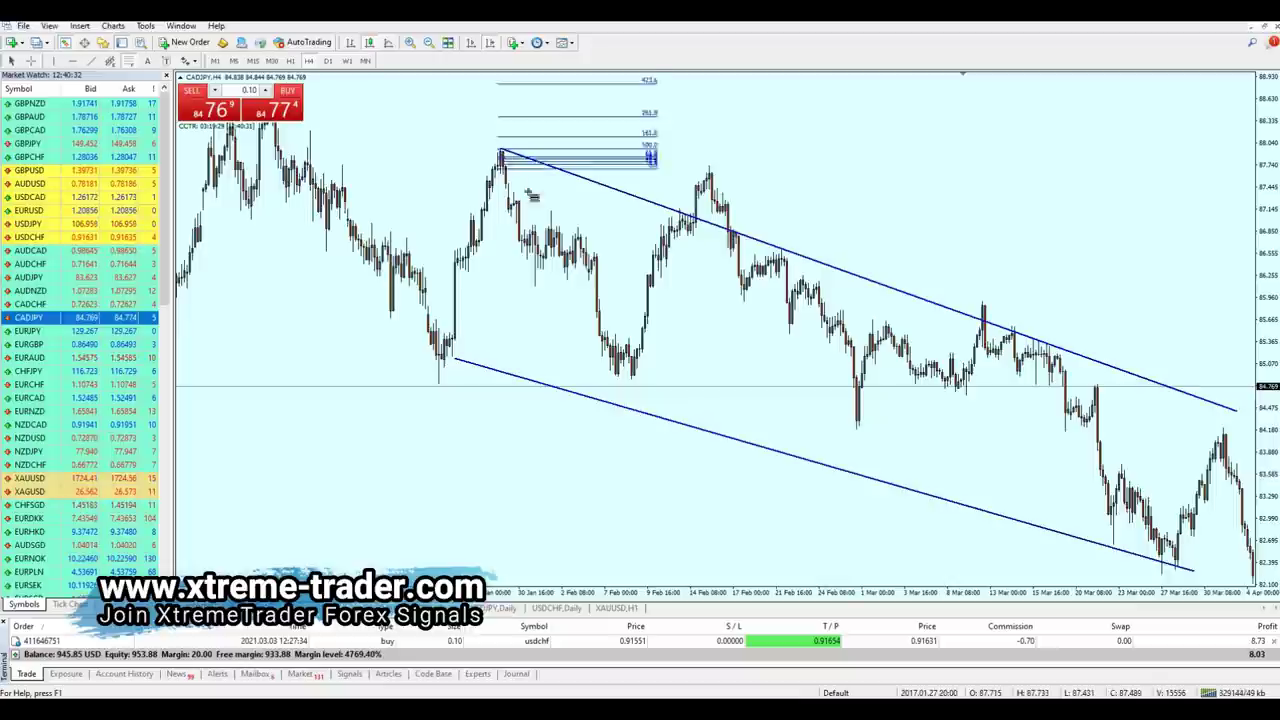
{"action": "left_click_drag", "start_coordinate": [533, 197], "coordinate": [778, 577]}
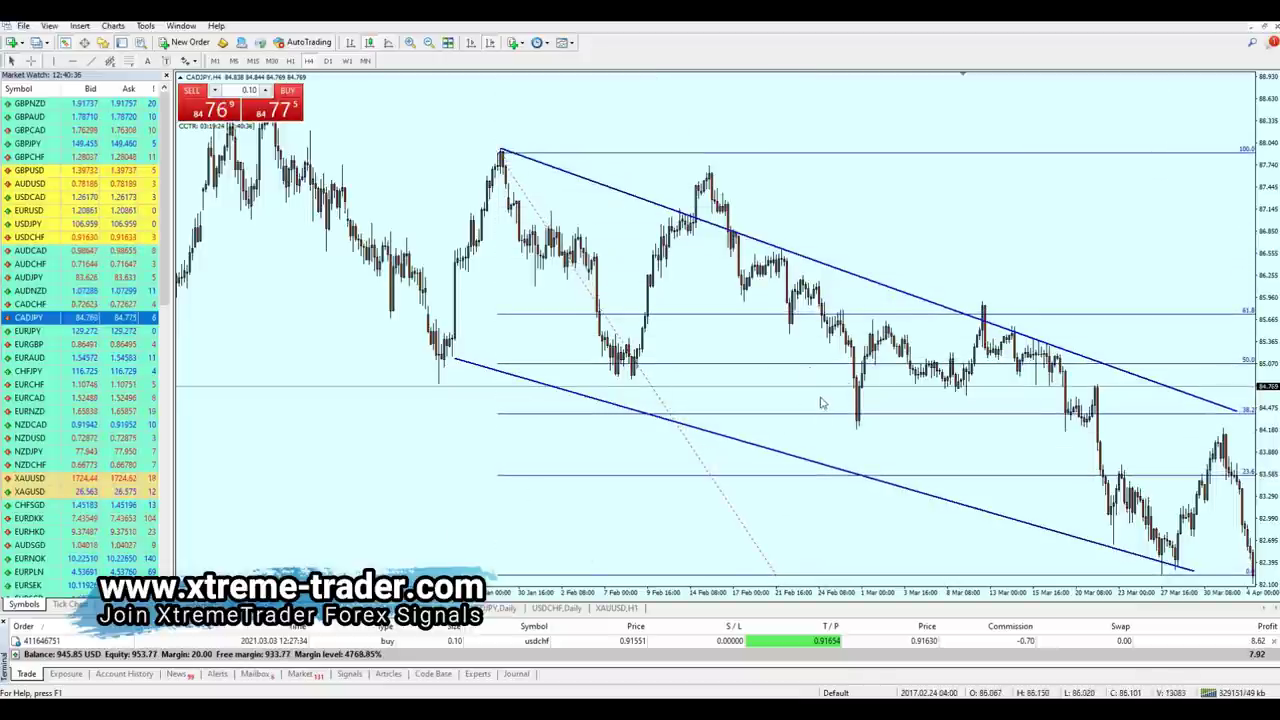
Step: Circle the two price touches on the 61.8 level, its label, and the swing high and low anchoring the retracement
{"action": "scroll", "coordinate": [823, 400], "scroll_direction": "down", "scroll_amount": 3}
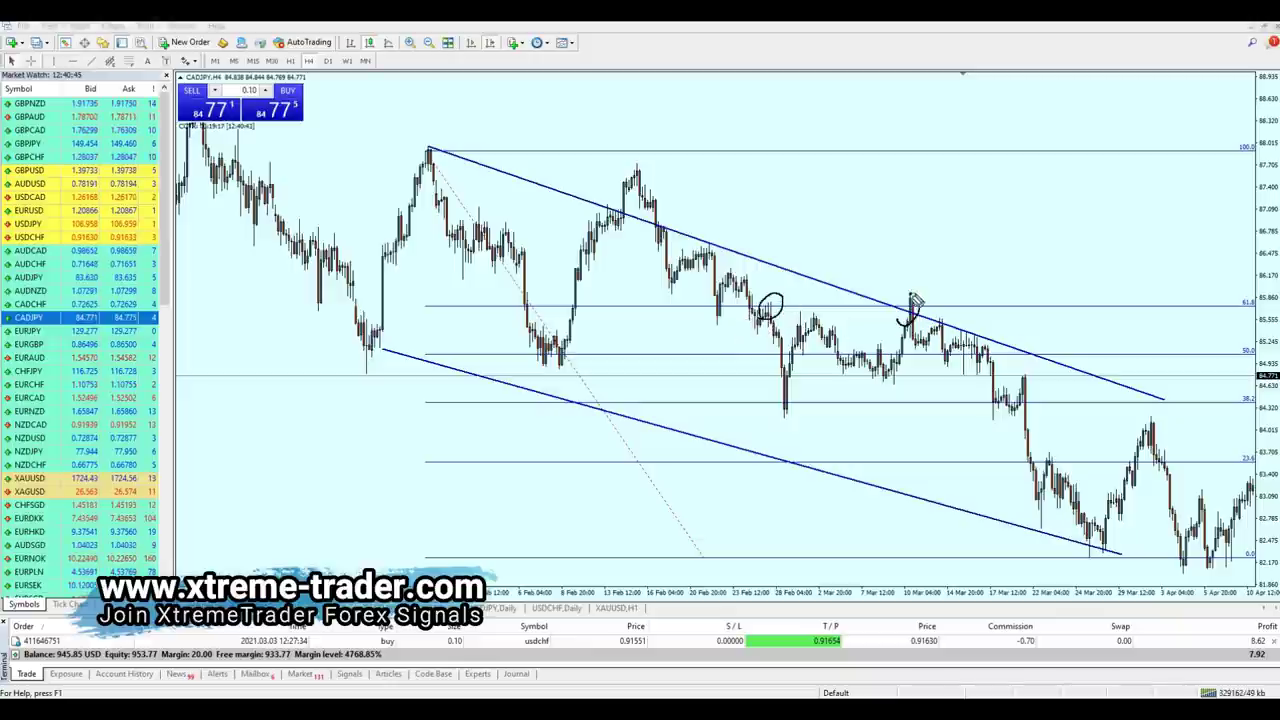
{"action": "mouse_move", "coordinate": [1242, 322]}
{"action": "left_mouse_down"}
{"action": "mouse_move", "coordinate": [1212, 305]}
{"action": "mouse_move", "coordinate": [1208, 318]}
{"action": "left_mouse_up"}
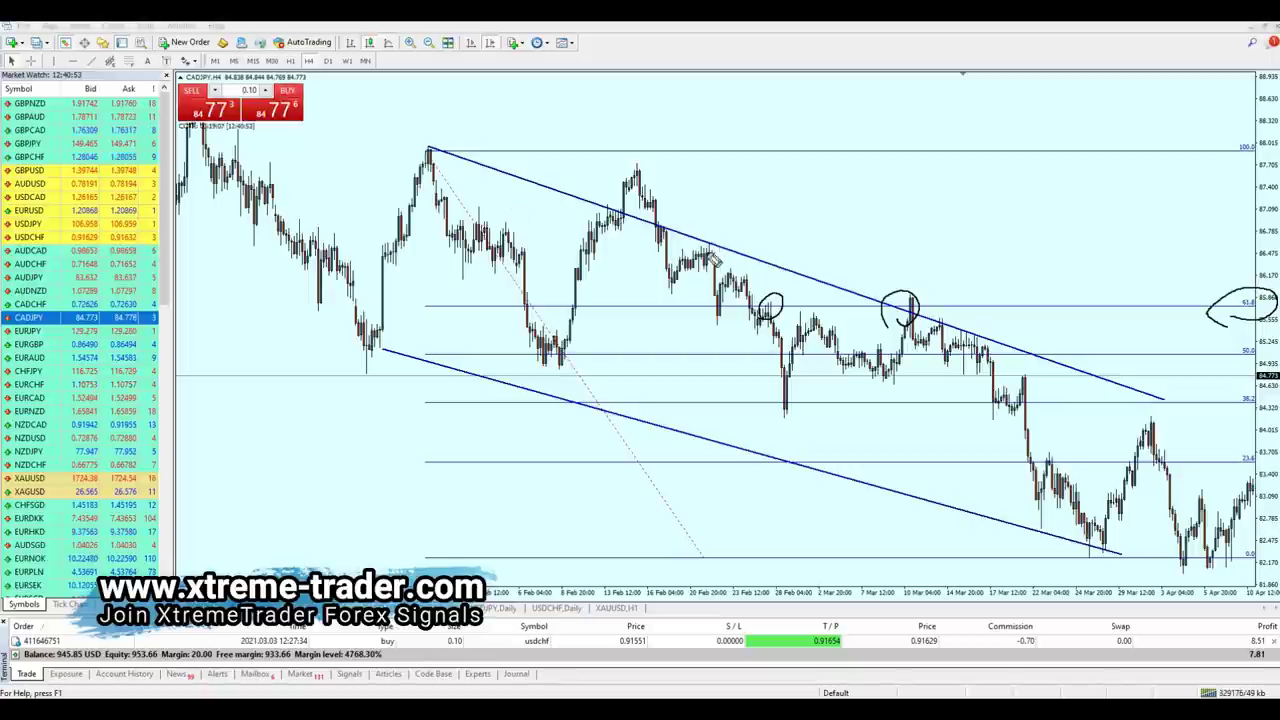
{"action": "mouse_move", "coordinate": [432, 172]}
{"action": "left_mouse_down"}
{"action": "mouse_move", "coordinate": [428, 130]}
{"action": "mouse_move", "coordinate": [422, 175]}
{"action": "left_mouse_up"}
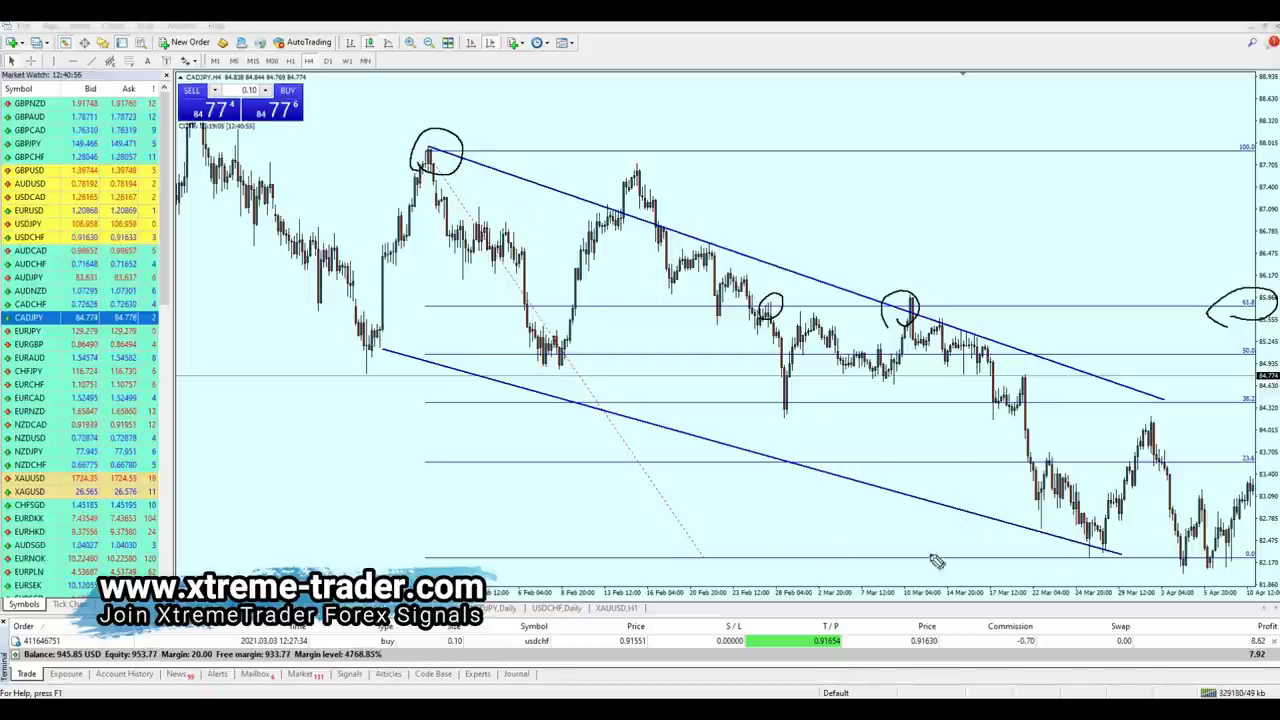
{"action": "mouse_move", "coordinate": [1108, 545]}
{"action": "left_mouse_down"}
{"action": "mouse_move", "coordinate": [1104, 578]}
{"action": "mouse_move", "coordinate": [1062, 556]}
{"action": "left_mouse_up"}
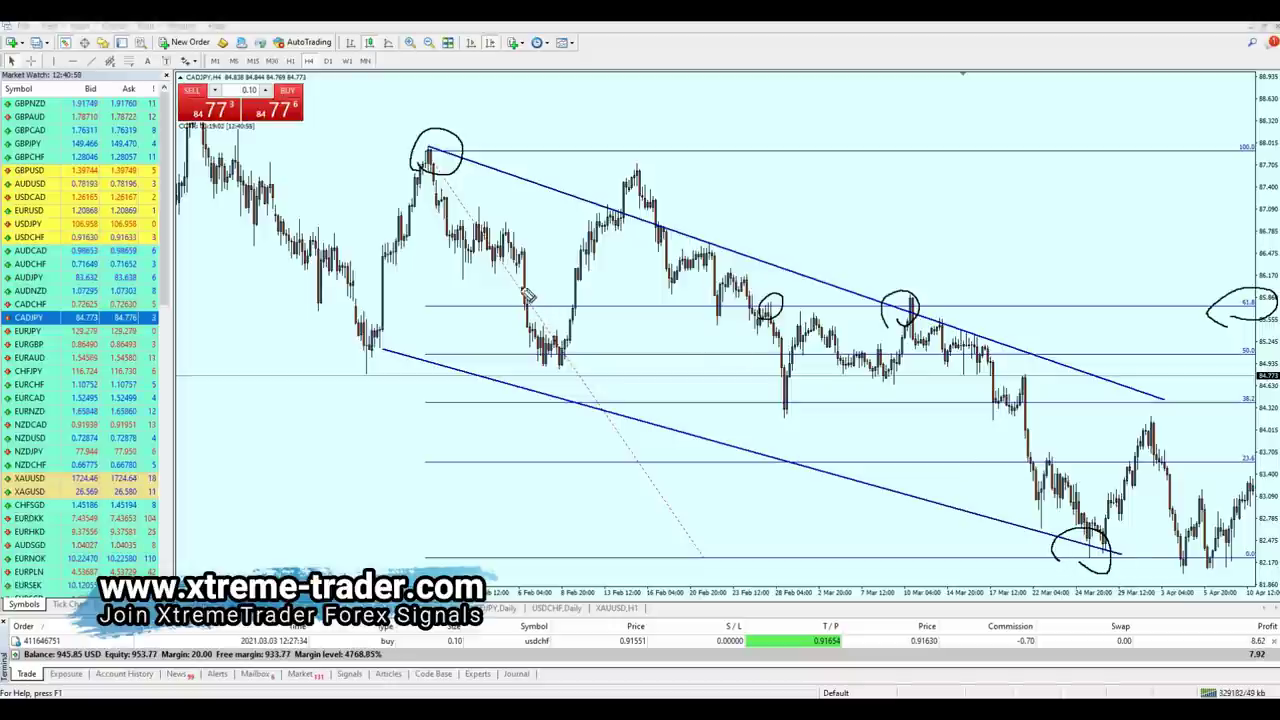
Step: Trace and circle the early February rebound through the 61.8 level, circle the late March low again, and clear the annotations
{"action": "left_click_drag", "start_coordinate": [580, 345], "coordinate": [578, 262]}
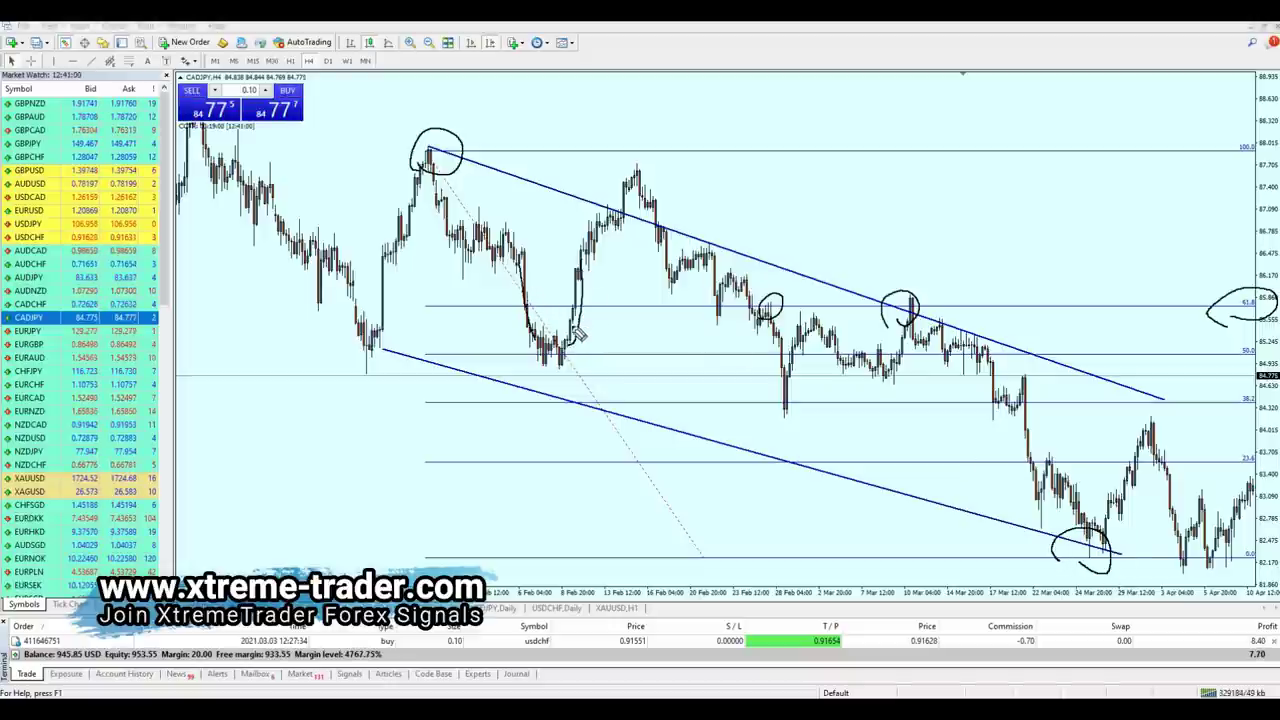
{"action": "left_click_drag", "start_coordinate": [560, 352], "coordinate": [568, 283]}
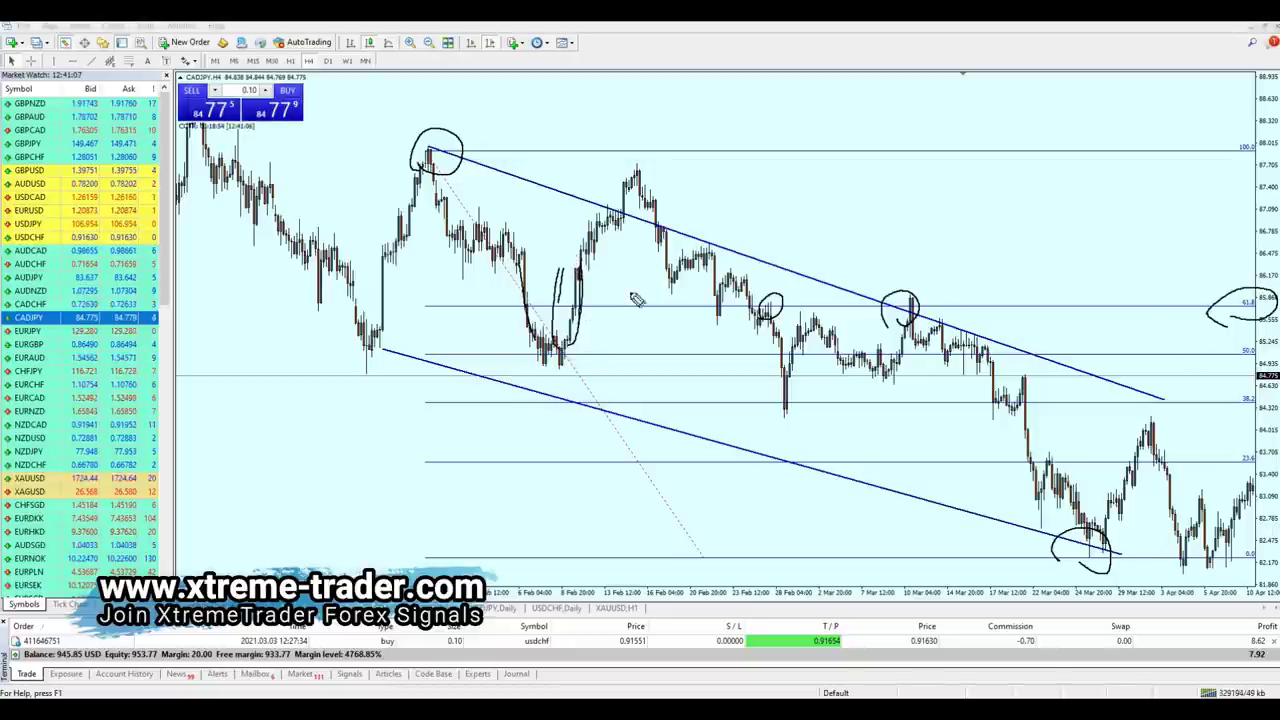
{"action": "left_click_drag", "start_coordinate": [636, 300], "coordinate": [628, 275]}
{"action": "left_click_drag", "start_coordinate": [1120, 537], "coordinate": [1098, 574]}
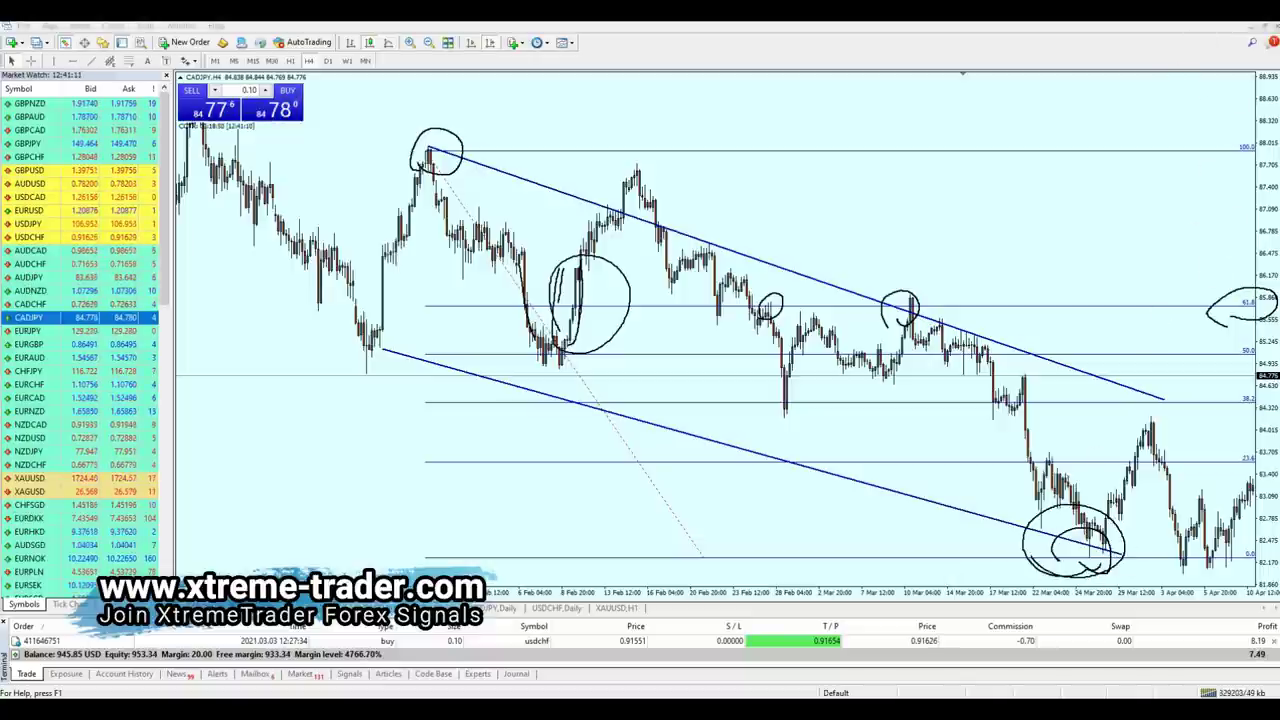
{"action": "key", "text": "Escape"}
Step: Circle the 61.8 label, trace its level across the chart, sketch a falling channel through March–April 2017, and clear the annotations
{"action": "scroll", "coordinate": [1053, 398], "scroll_direction": "down", "scroll_amount": 10}
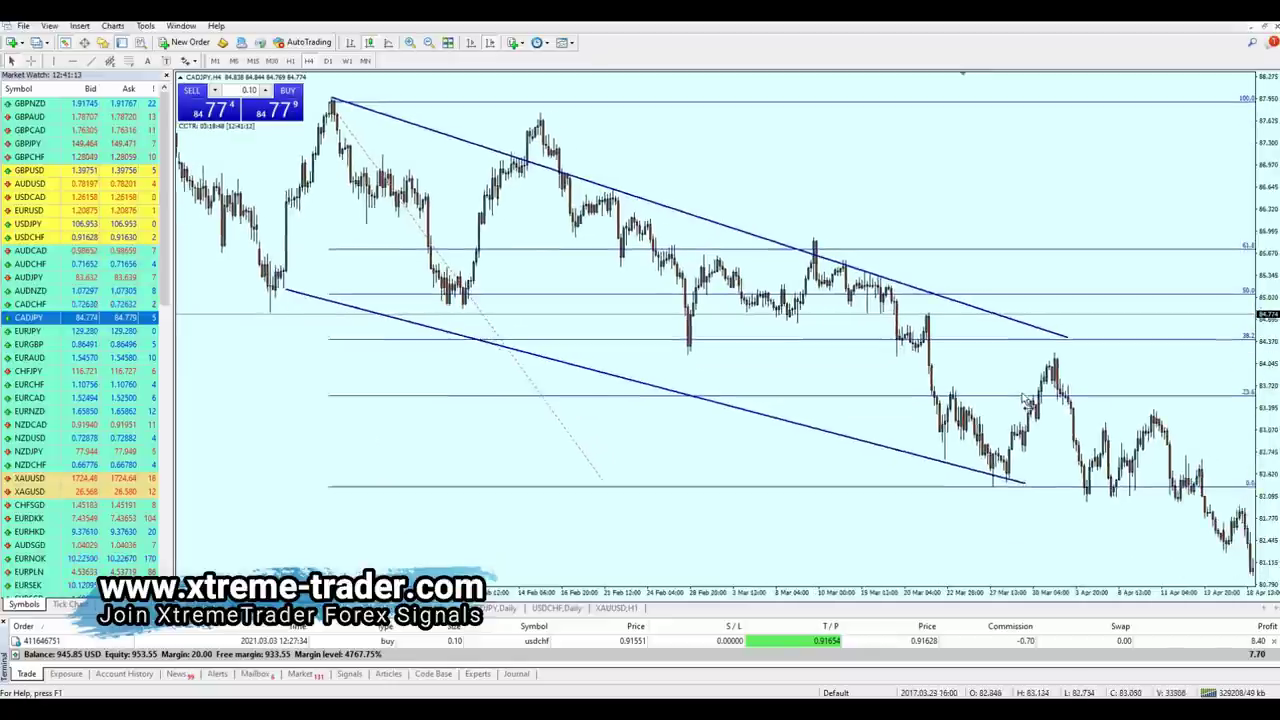
{"action": "scroll", "coordinate": [845, 408], "scroll_direction": "up", "scroll_amount": 10}
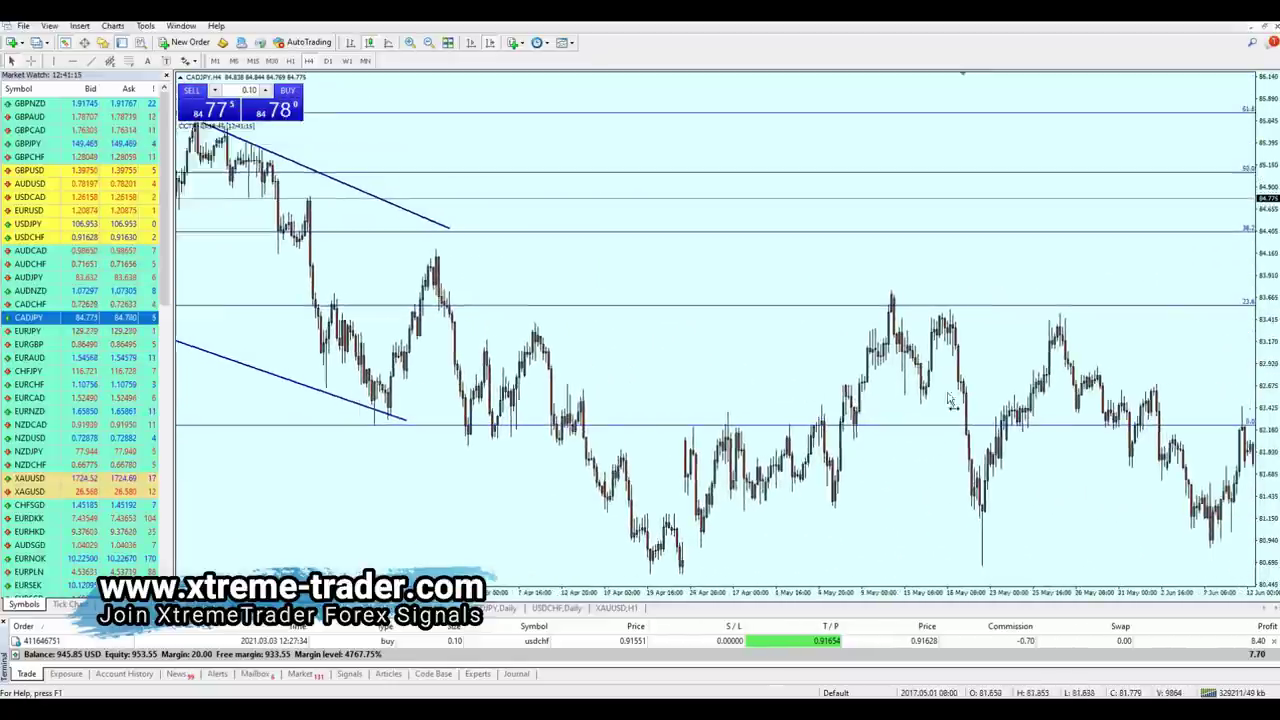
{"action": "scroll", "coordinate": [885, 400], "scroll_direction": "up", "scroll_amount": 1}
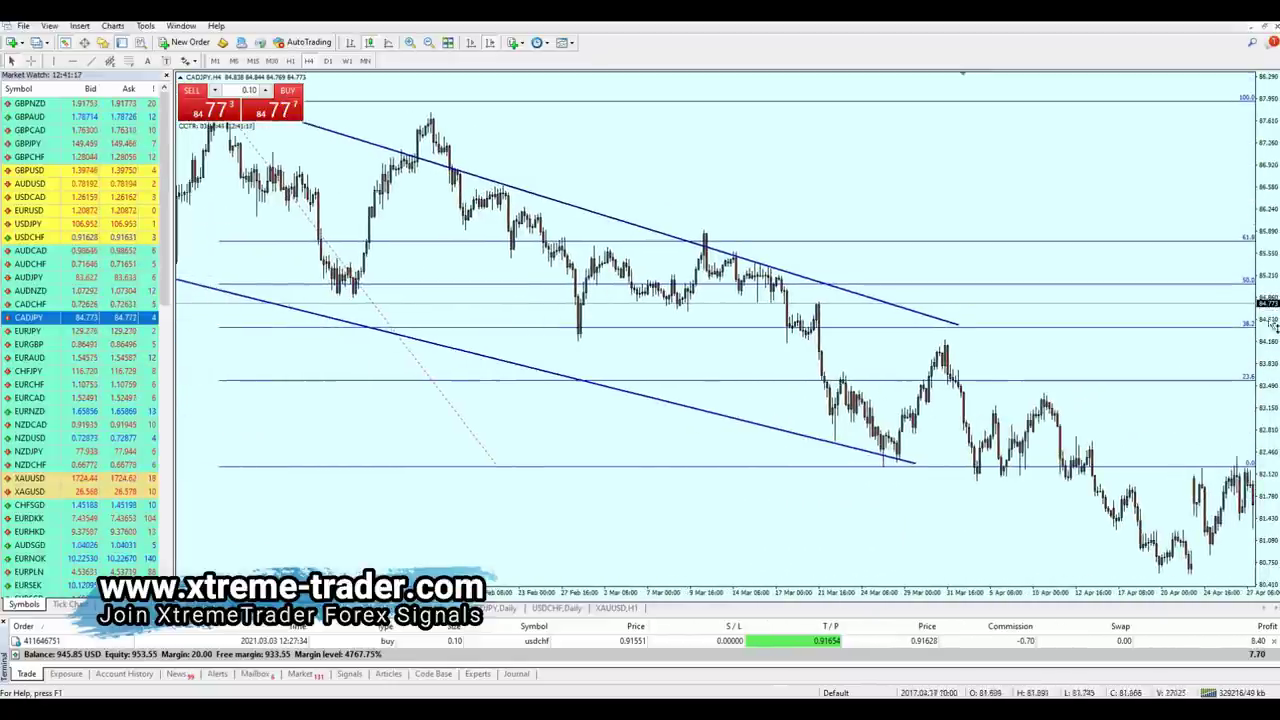
{"action": "mouse_move", "coordinate": [1209, 258]}
{"action": "left_mouse_down"}
{"action": "mouse_move", "coordinate": [1255, 222]}
{"action": "mouse_move", "coordinate": [1215, 246]}
{"action": "mouse_move", "coordinate": [400, 243]}
{"action": "left_mouse_up"}
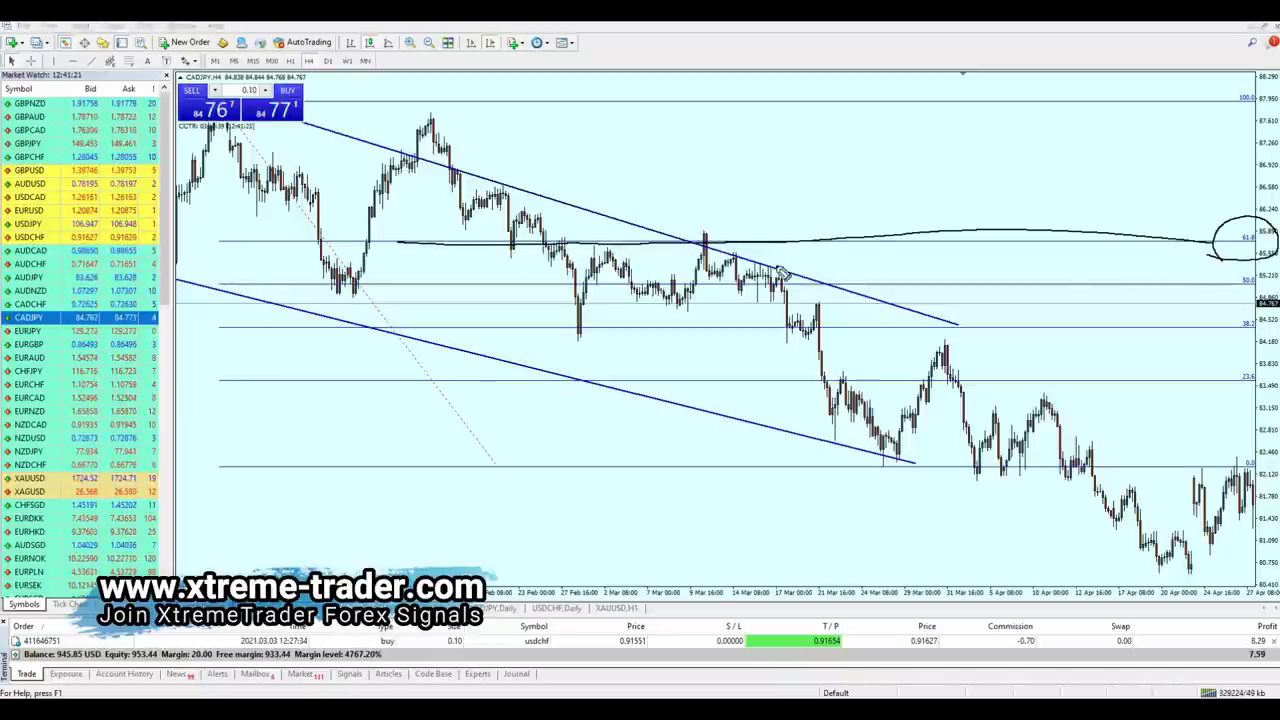
{"action": "left_click_drag", "start_coordinate": [765, 234], "coordinate": [1165, 443]}
{"action": "left_click_drag", "start_coordinate": [524, 291], "coordinate": [578, 328]}
{"action": "left_click_drag", "start_coordinate": [823, 468], "coordinate": [1073, 560]}
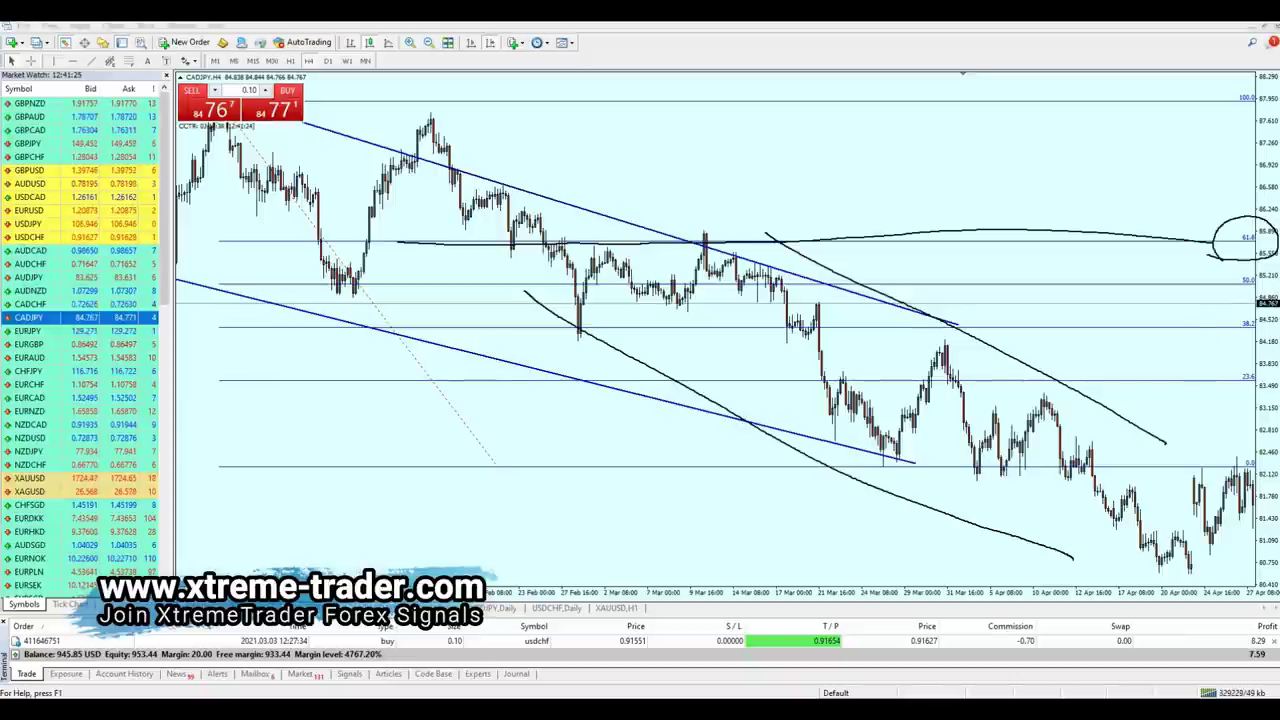
{"action": "key", "text": "Escape"}
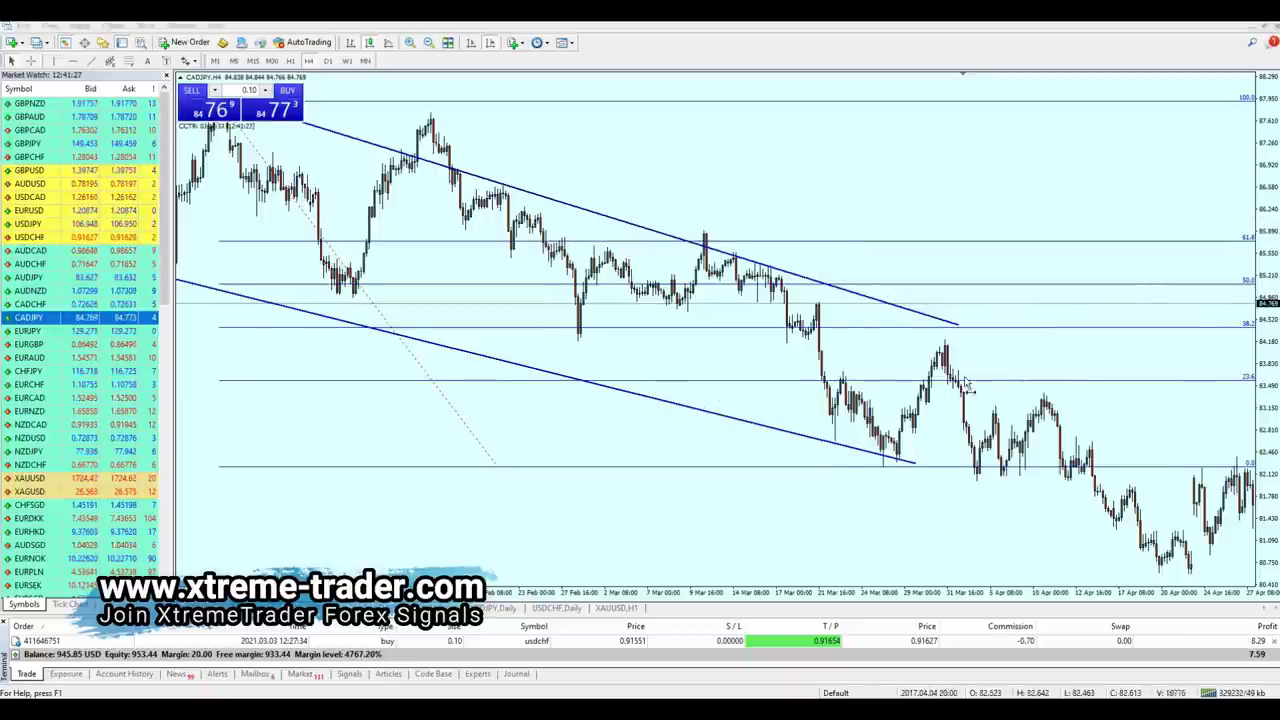
Step: Place a horizontal line on the Fibonacci 61.8 level at about 85.7 and review the price action following the descending channel
{"action": "scroll", "coordinate": [965, 385], "scroll_direction": "down", "scroll_amount": 5}
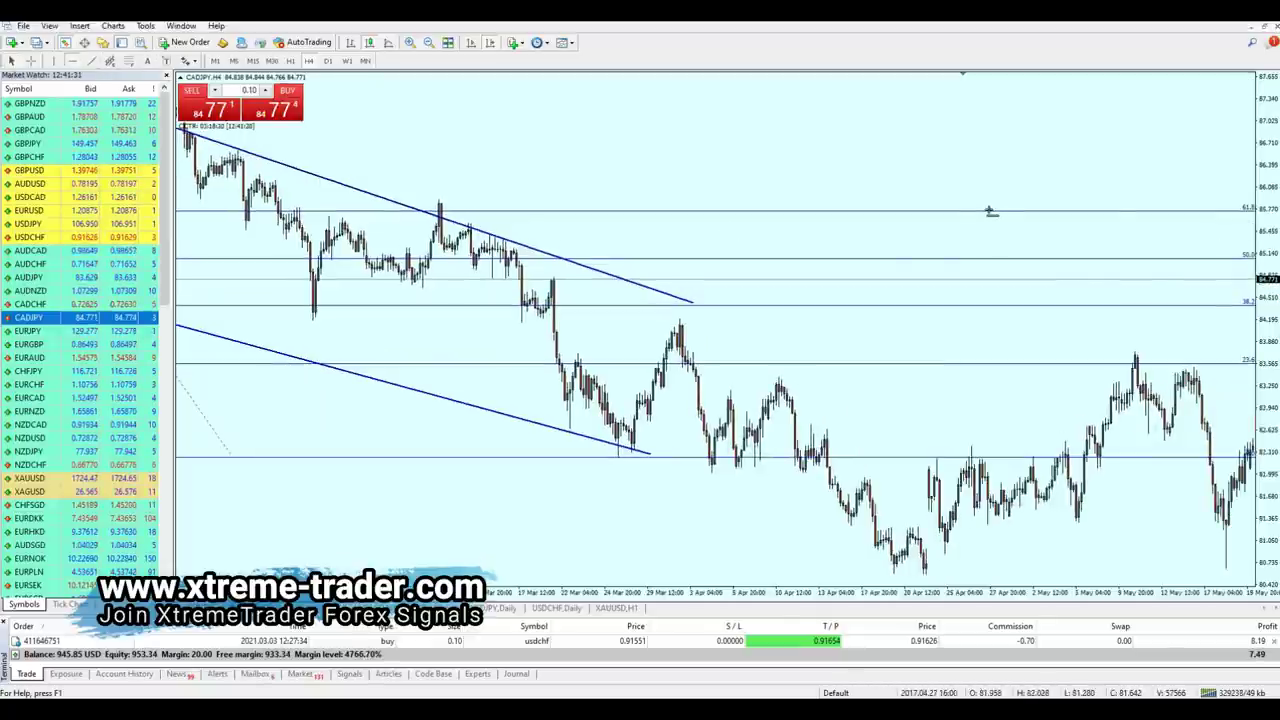
{"action": "left_click", "coordinate": [990, 211]}
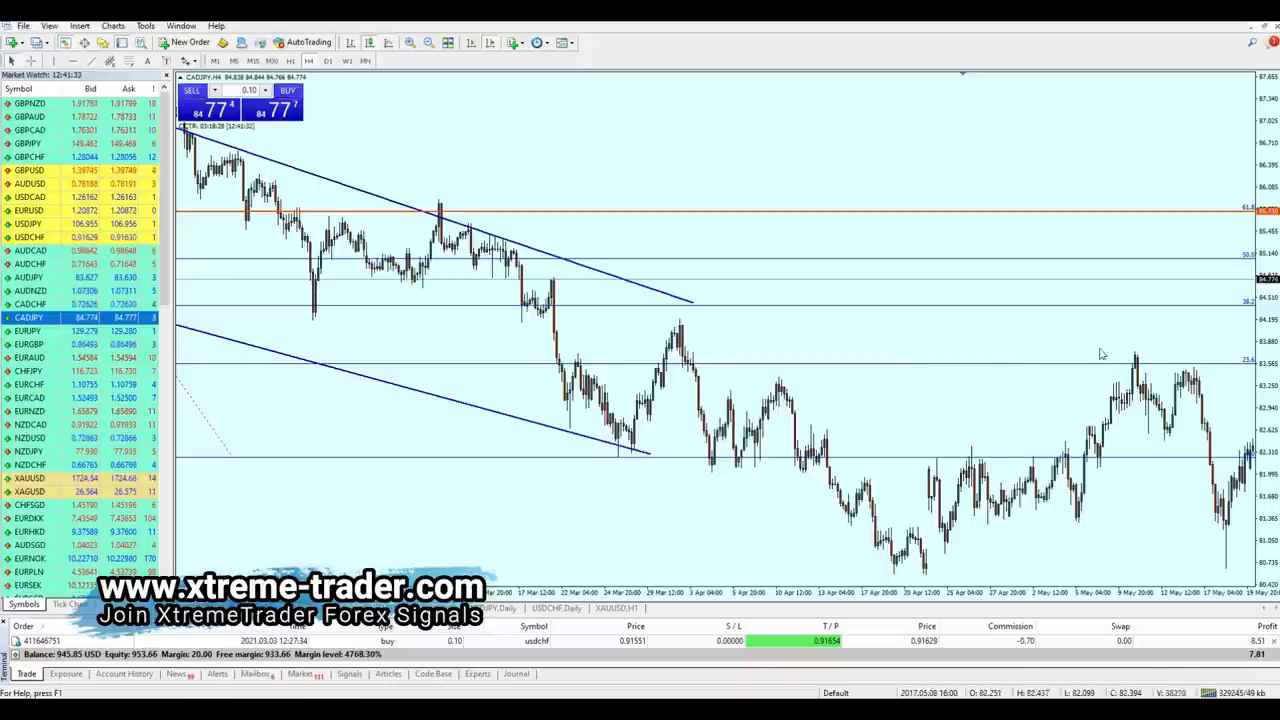
{"action": "scroll", "coordinate": [1000, 326], "scroll_direction": "down", "scroll_amount": 10}
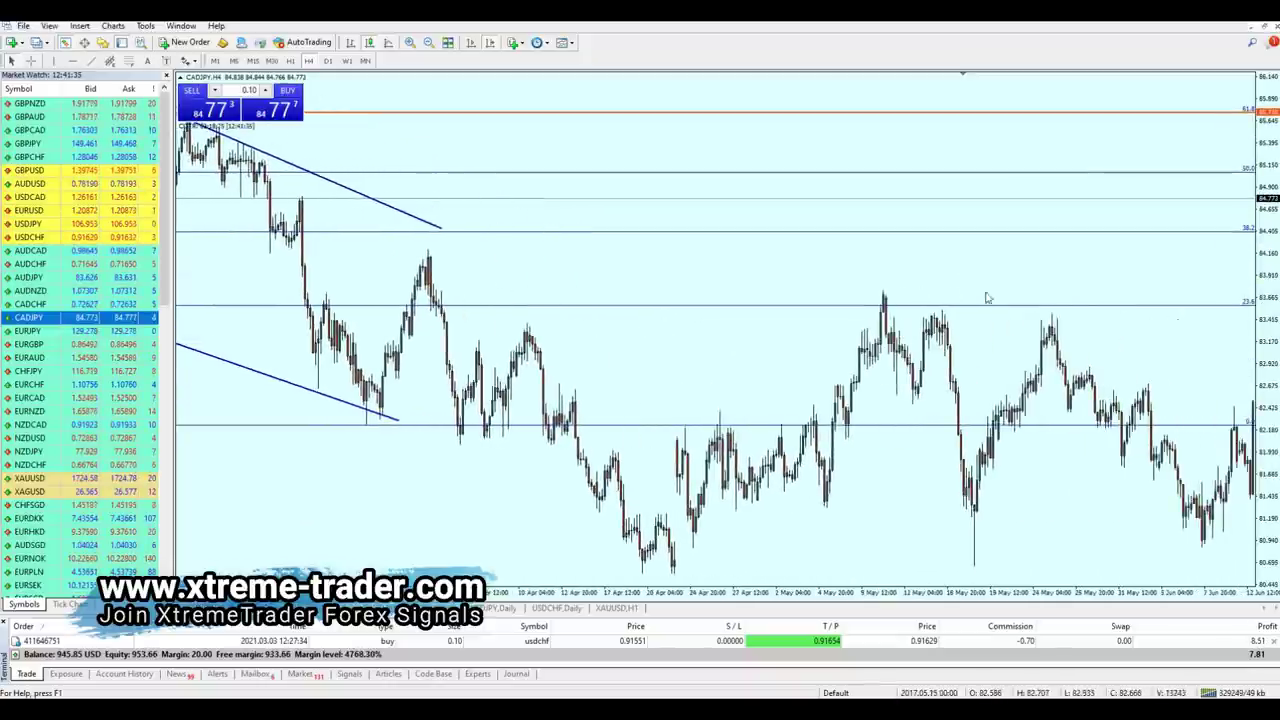
{"action": "scroll", "coordinate": [878, 297], "scroll_direction": "up", "scroll_amount": 5}
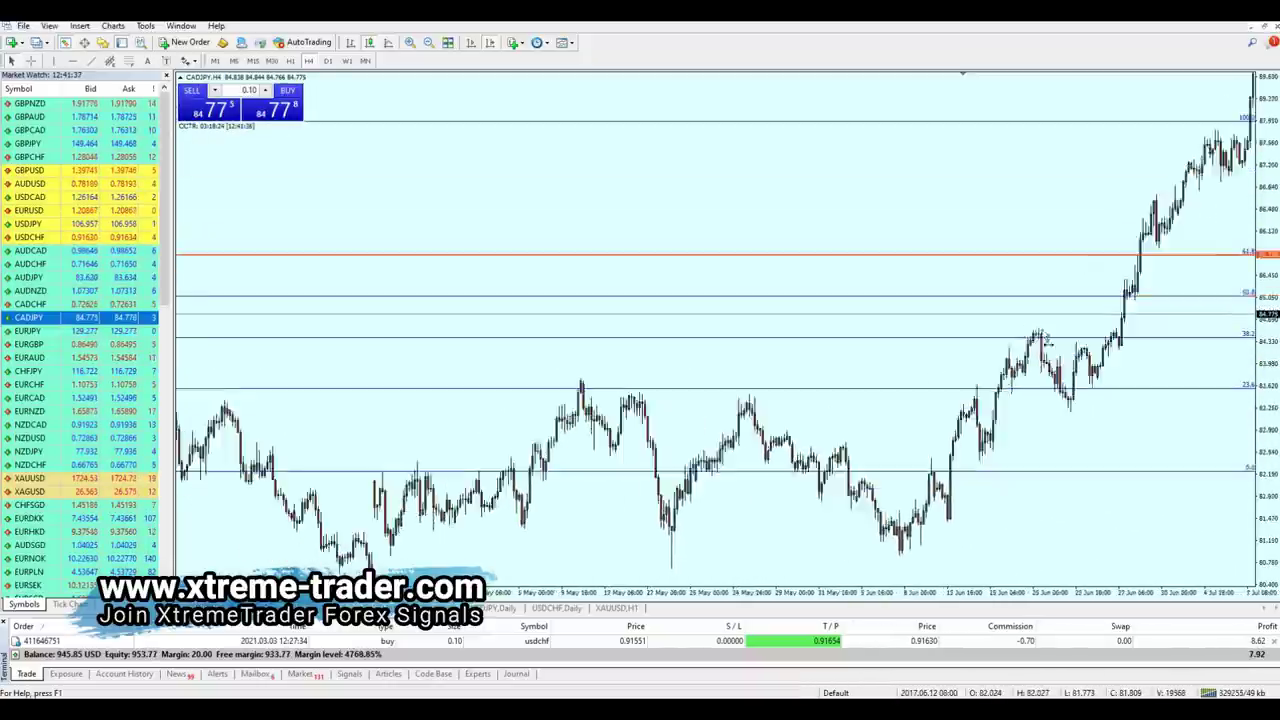
{"action": "scroll", "coordinate": [838, 322], "scroll_direction": "up", "scroll_amount": 5}
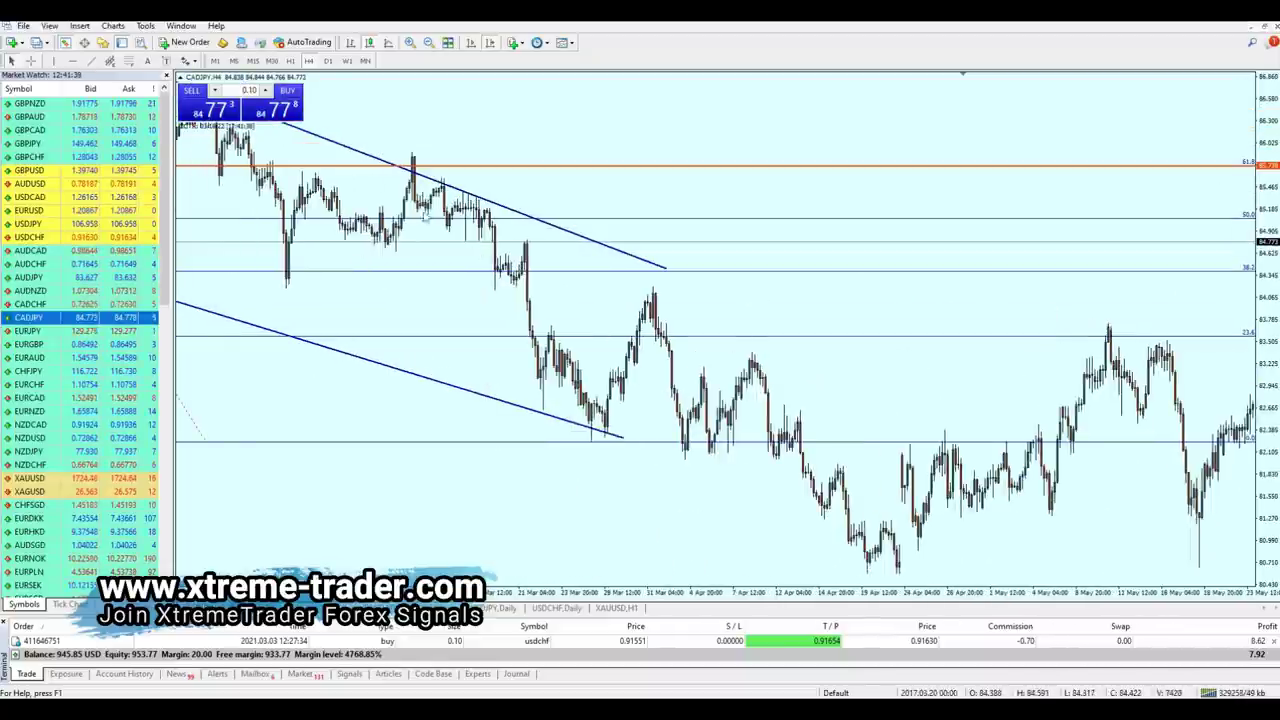
Step: Switch the chart to the daily timeframe and stretch both descending trend lines to enclose the December 2016–June 2017 decline
{"action": "left_click", "coordinate": [328, 61]}
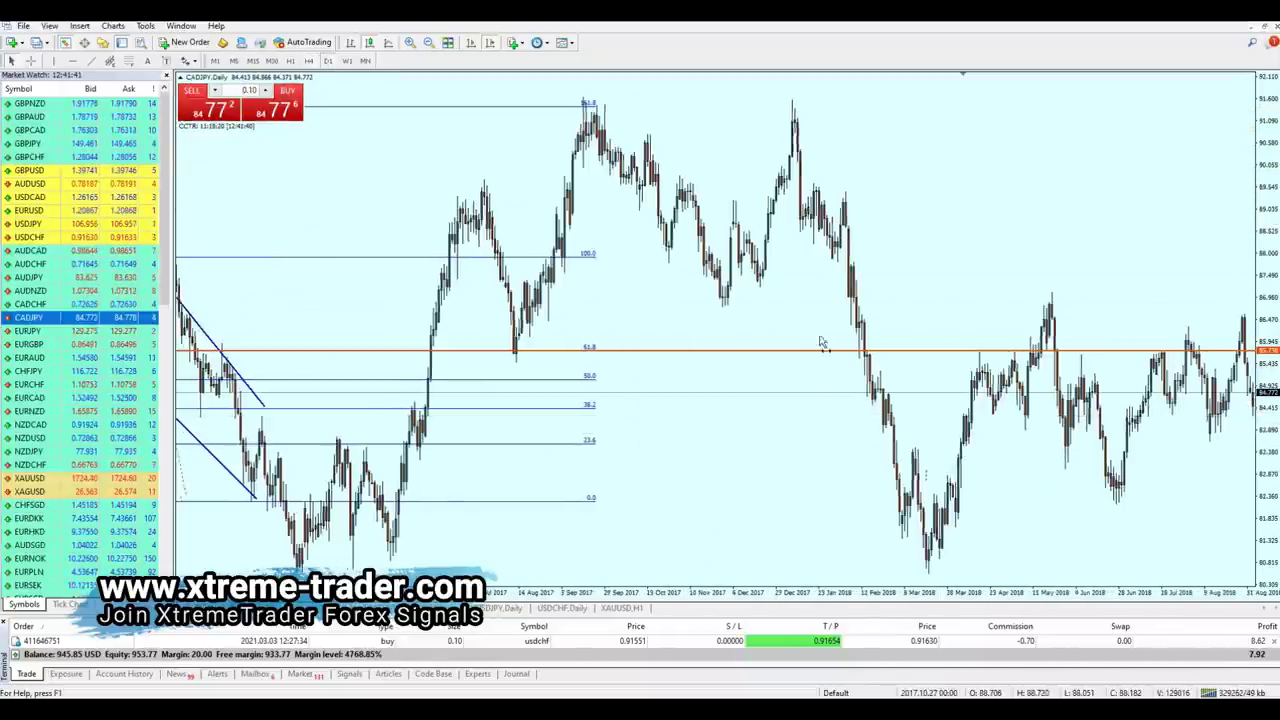
{"action": "scroll", "coordinate": [649, 363], "scroll_direction": "up", "scroll_amount": 5}
{"action": "scroll", "coordinate": [790, 360], "scroll_direction": "up", "scroll_amount": 4}
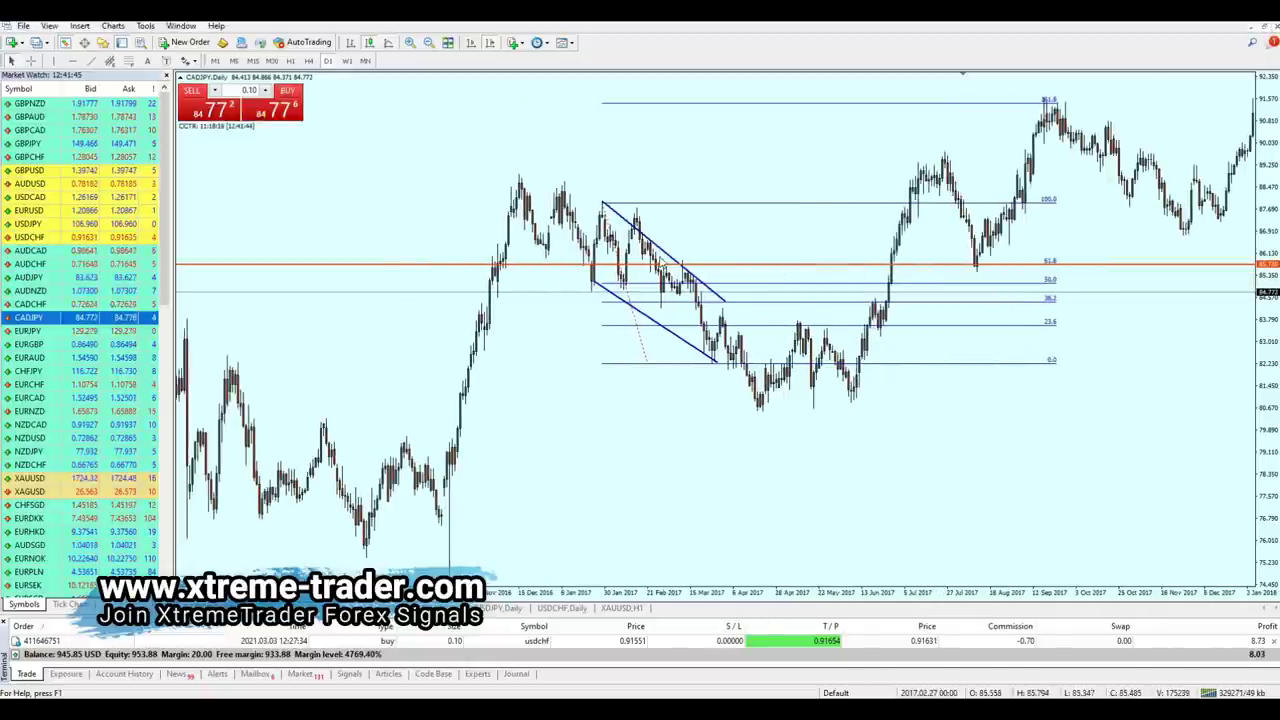
{"action": "left_click_drag", "start_coordinate": [722, 300], "coordinate": [982, 340]}
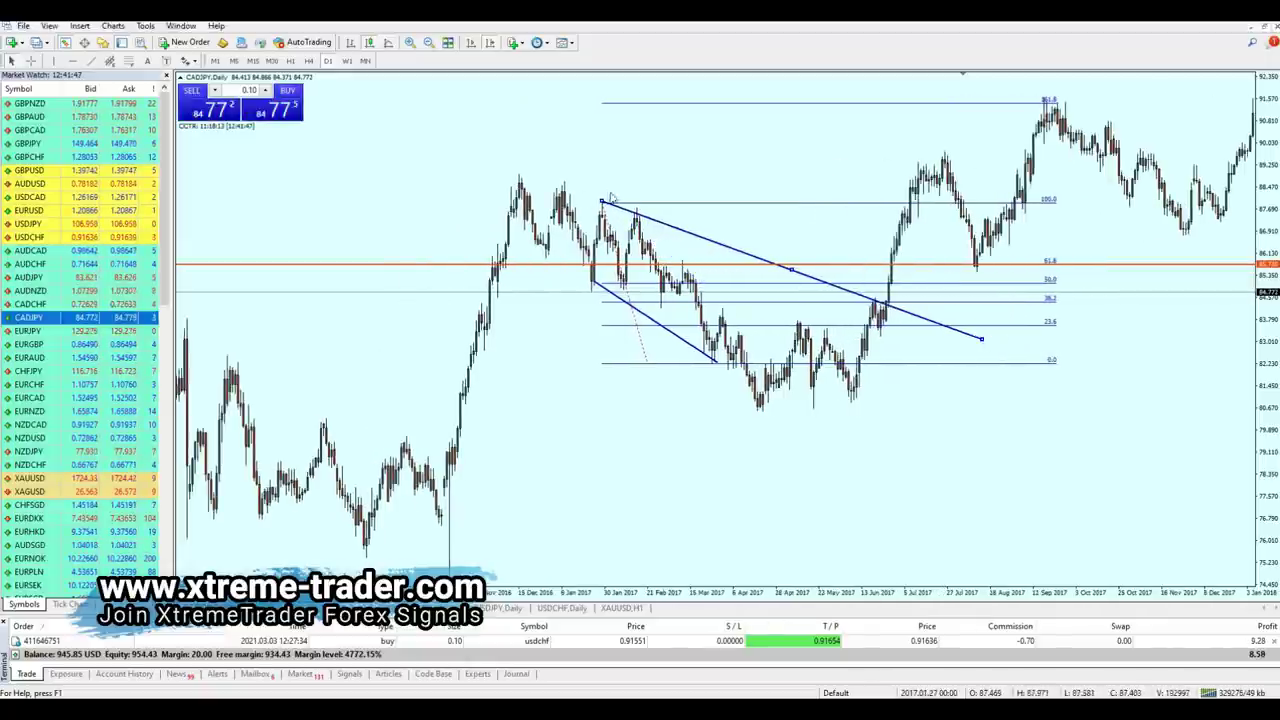
{"action": "left_click_drag", "start_coordinate": [602, 202], "coordinate": [522, 175]}
{"action": "left_click_drag", "start_coordinate": [600, 295], "coordinate": [498, 255]}
{"action": "mouse_move", "coordinate": [718, 362]}
{"action": "left_mouse_down"}
{"action": "mouse_move", "coordinate": [745, 392]}
{"action": "mouse_move", "coordinate": [988, 458]}
{"action": "mouse_move", "coordinate": [720, 372]}
{"action": "left_mouse_up"}
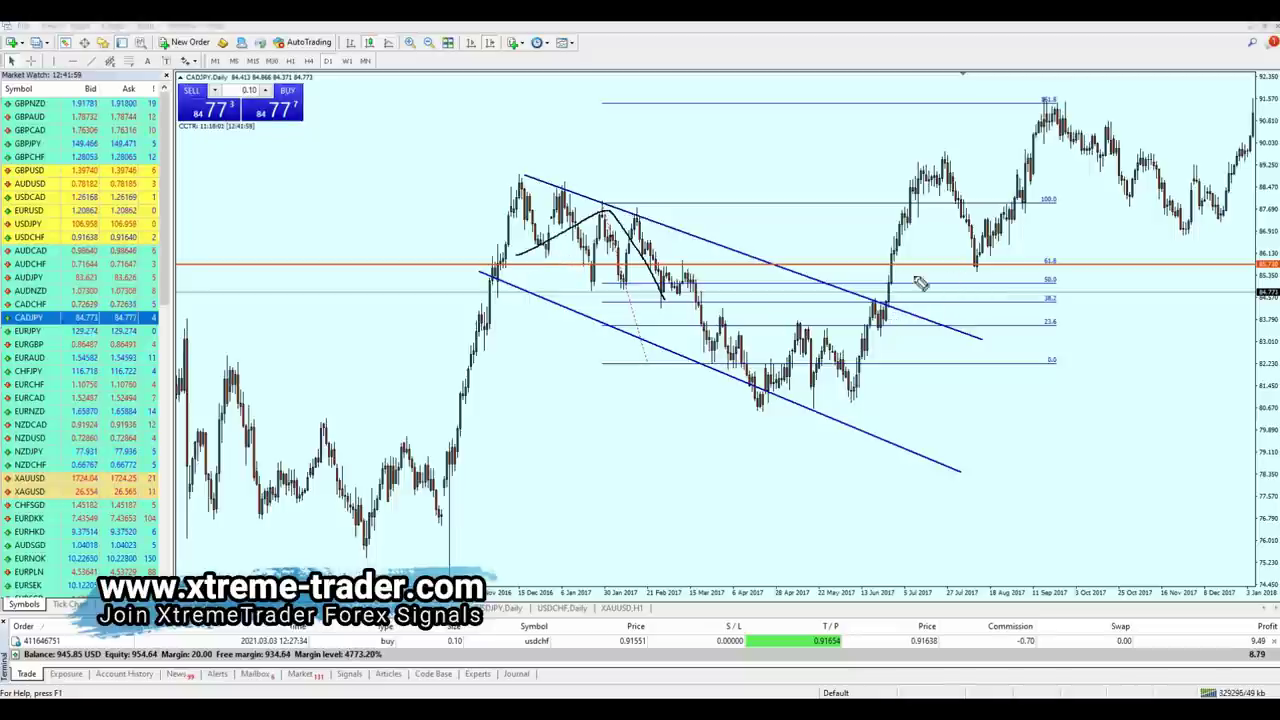
Step: Circle the late June 2017 breakout and 61.8 label, connect the March touch to the August retest with an arrow, and clear the annotations
{"action": "mouse_move", "coordinate": [890, 282]}
{"action": "left_mouse_down"}
{"action": "mouse_move", "coordinate": [910, 255]}
{"action": "mouse_move", "coordinate": [890, 282]}
{"action": "left_mouse_up"}
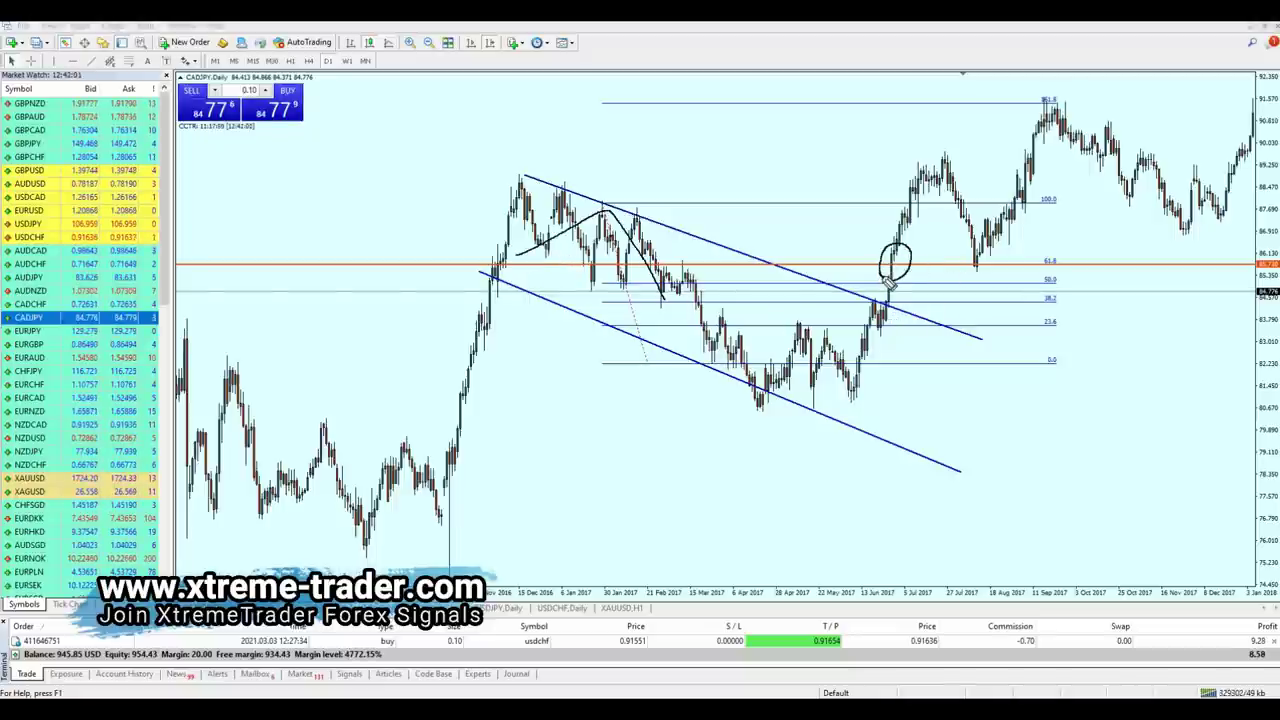
{"action": "left_click_drag", "start_coordinate": [1042, 280], "coordinate": [1044, 283]}
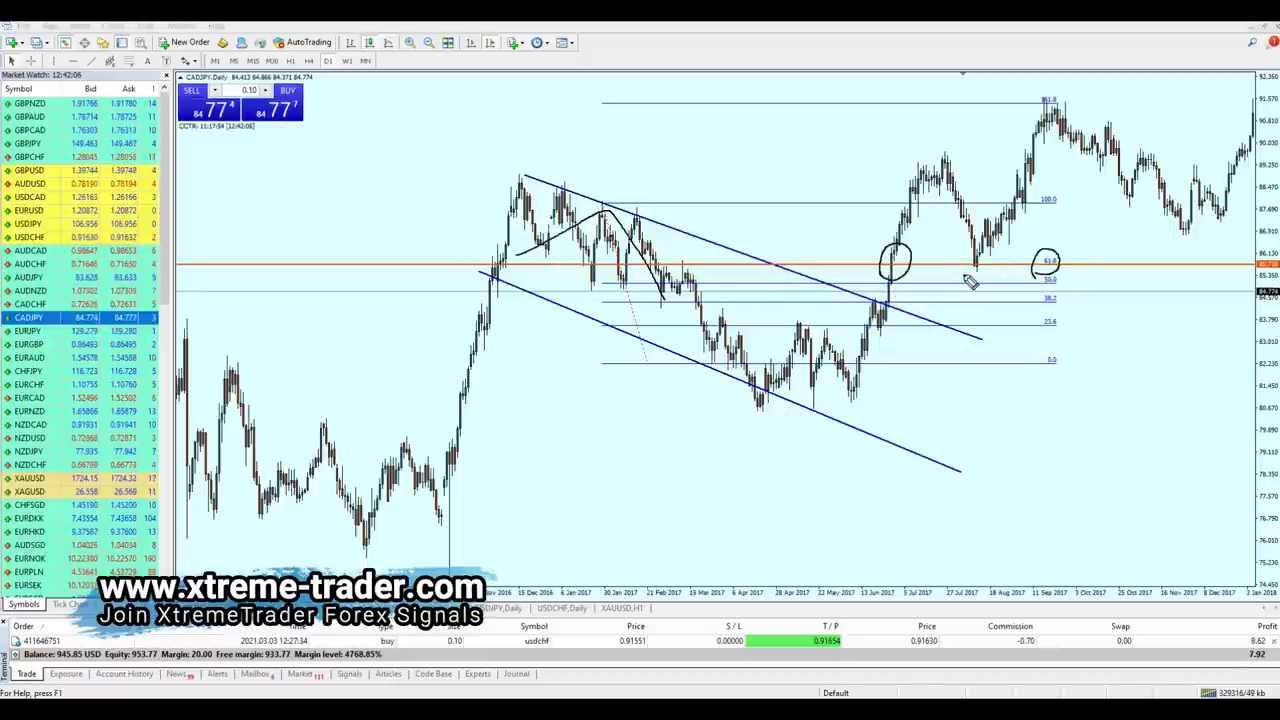
{"action": "mouse_move", "coordinate": [699, 255]}
{"action": "left_mouse_down"}
{"action": "mouse_move", "coordinate": [705, 282]}
{"action": "mouse_move", "coordinate": [975, 252]}
{"action": "left_mouse_up"}
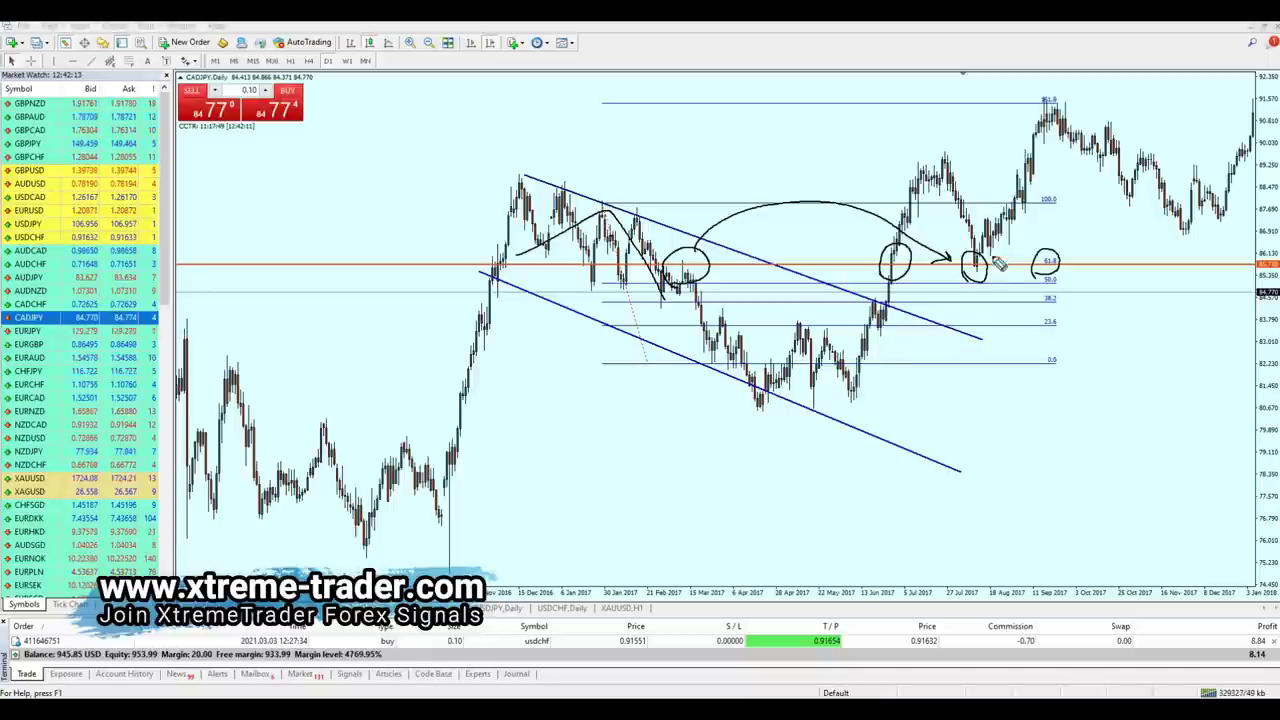
{"action": "left_click_drag", "start_coordinate": [1078, 277], "coordinate": [1045, 282]}
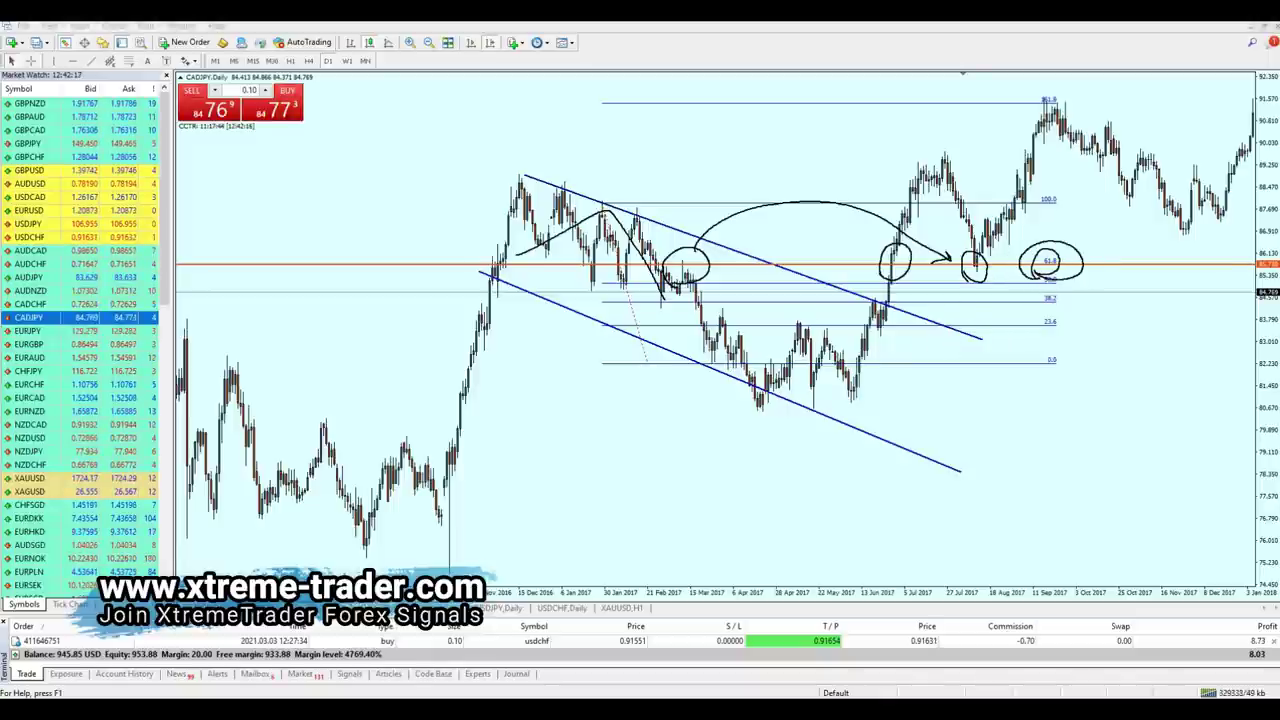
{"action": "key", "text": "Escape"}
Step: Draw two rising trend lines around the June 2017–January 2018 advance, the lower from about 81.0 and the upper from about 88.9
{"action": "scroll", "coordinate": [1143, 280], "scroll_direction": "down", "scroll_amount": 5}
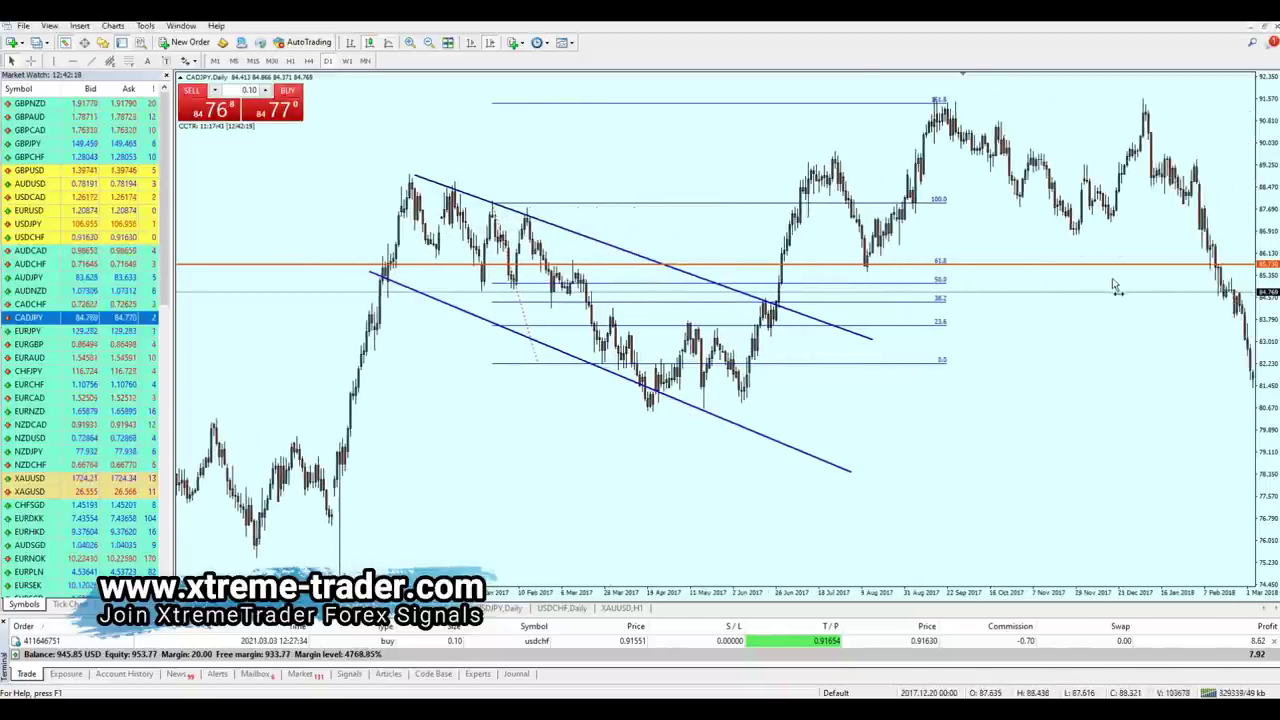
{"action": "scroll", "coordinate": [1115, 287], "scroll_direction": "down", "scroll_amount": 10}
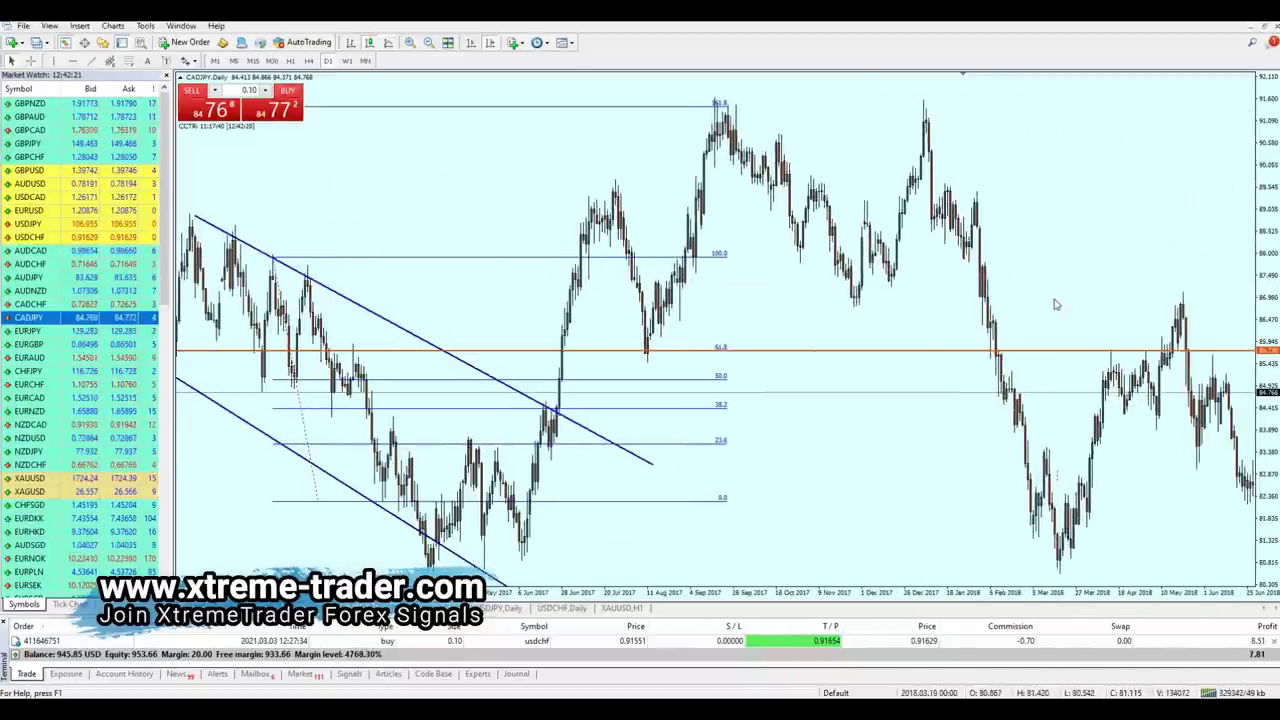
{"action": "scroll", "coordinate": [1055, 304], "scroll_direction": "down", "scroll_amount": 10}
{"action": "scroll", "coordinate": [957, 294], "scroll_direction": "up", "scroll_amount": 12}
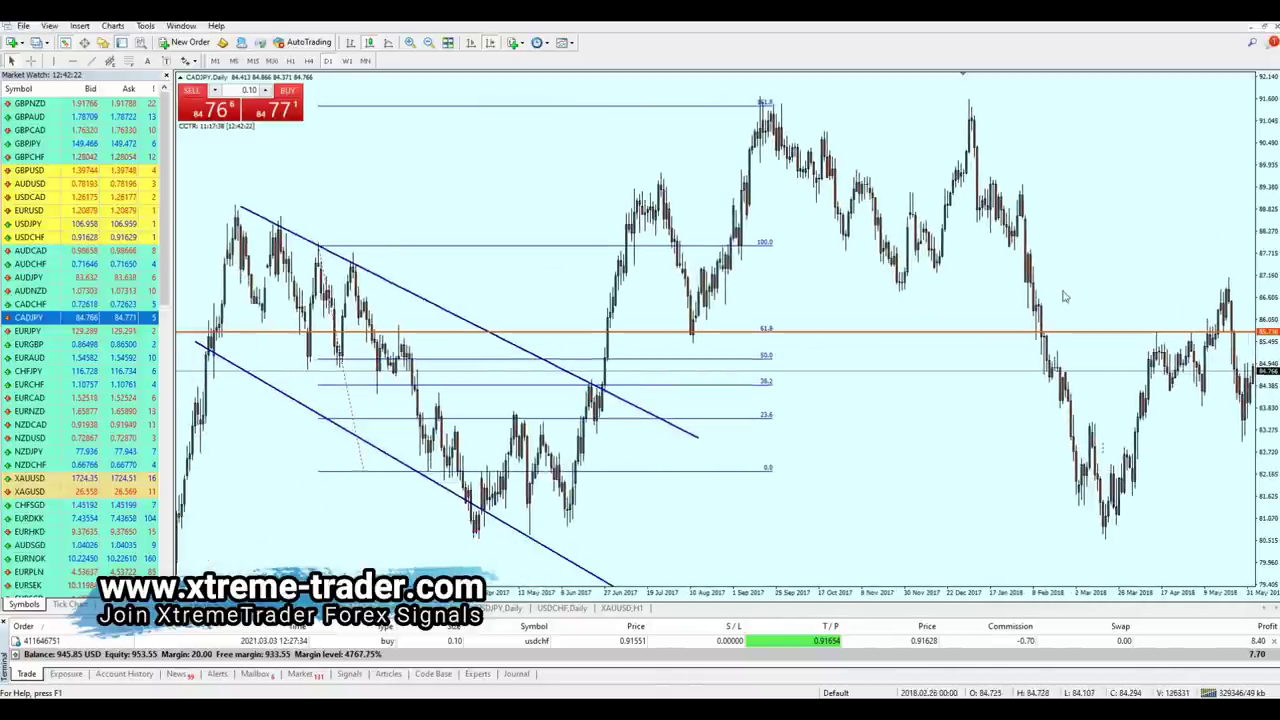
{"action": "scroll", "coordinate": [1000, 295], "scroll_direction": "up", "scroll_amount": 5}
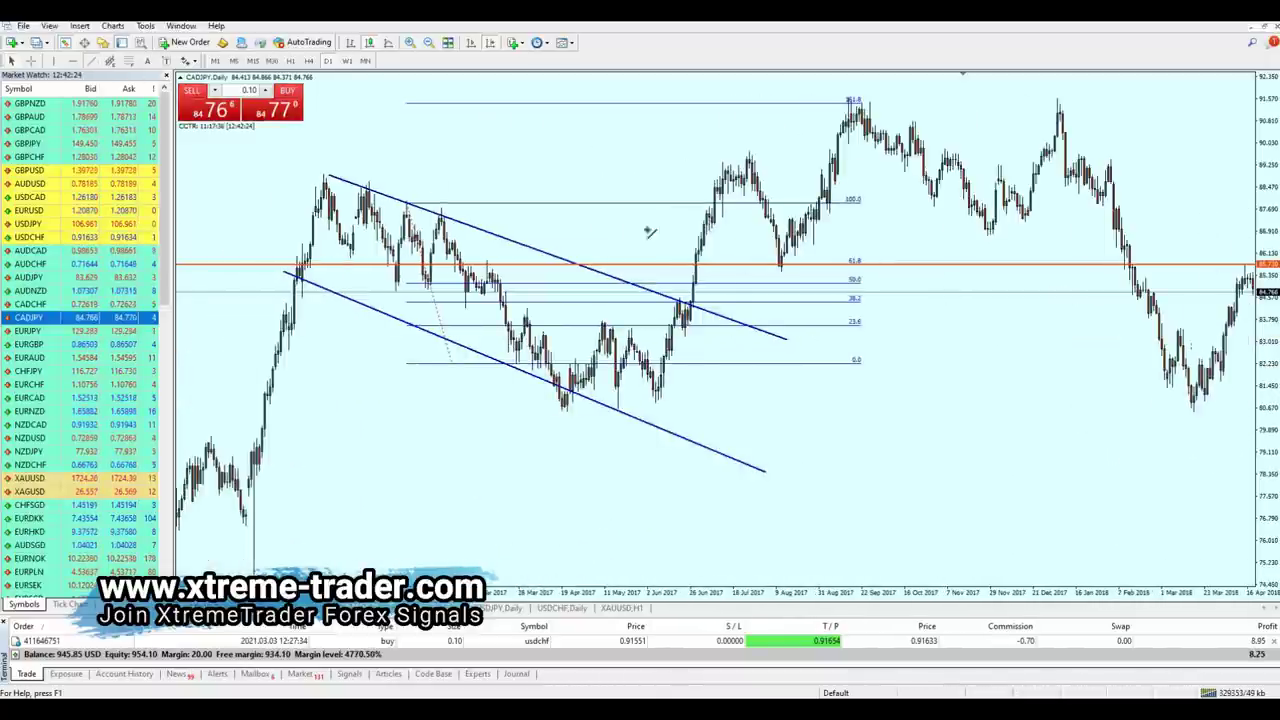
{"action": "mouse_move", "coordinate": [654, 397]}
{"action": "left_mouse_down"}
{"action": "mouse_move", "coordinate": [896, 292]}
{"action": "mouse_move", "coordinate": [1132, 148]}
{"action": "left_mouse_up"}
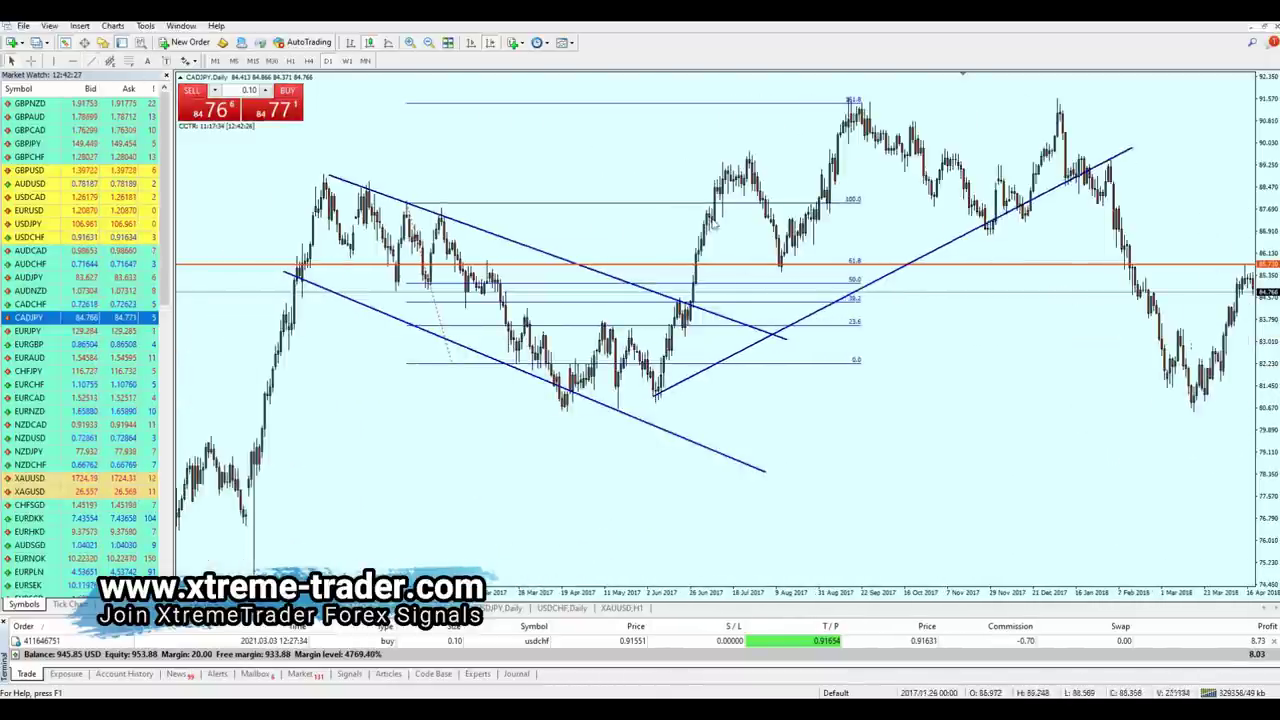
{"action": "left_click", "coordinate": [91, 61]}
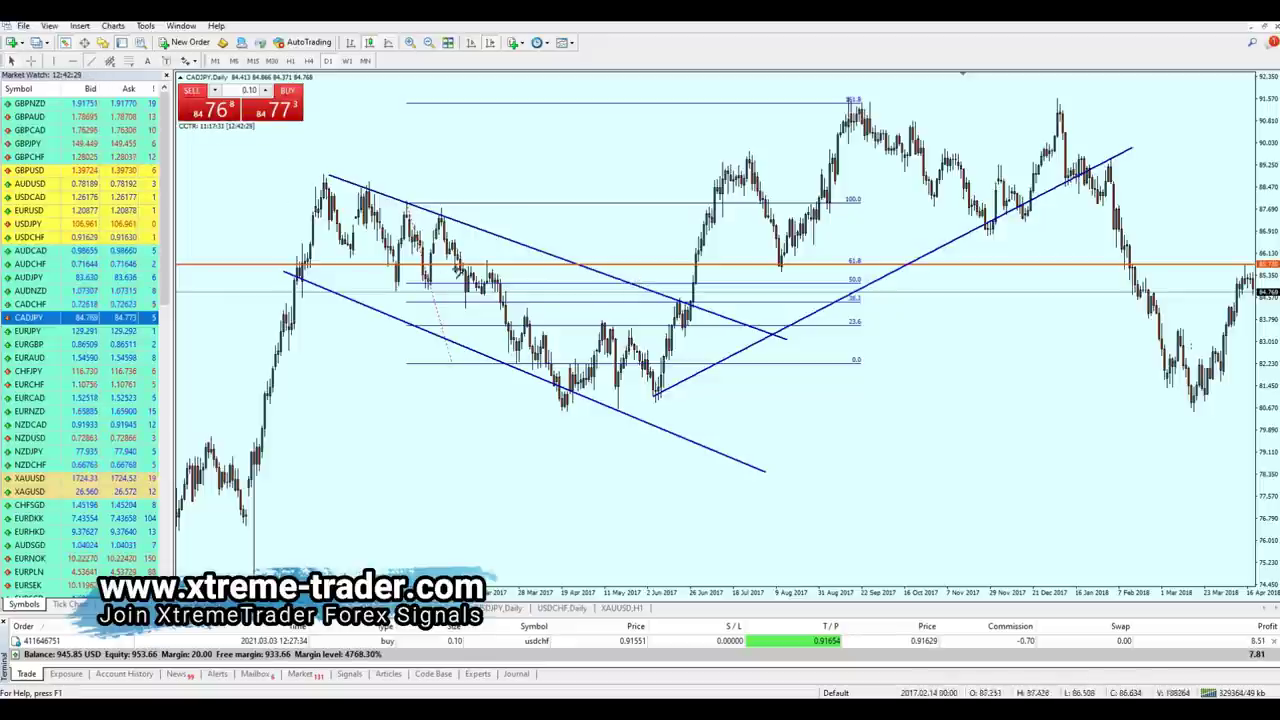
{"action": "mouse_move", "coordinate": [716, 174]}
{"action": "left_mouse_down"}
{"action": "mouse_move", "coordinate": [870, 108]}
{"action": "mouse_move", "coordinate": [1036, 78]}
{"action": "left_mouse_up"}
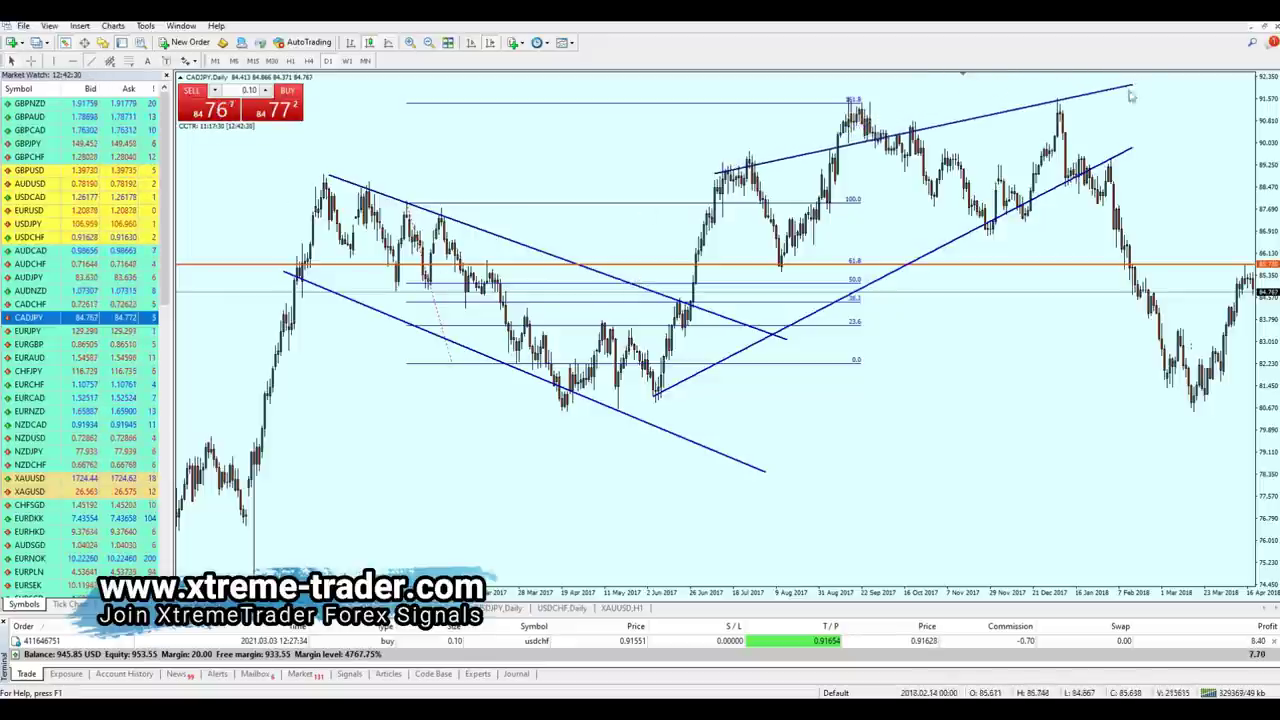
Step: Circle the 61.8 label, trace its level to the early February 2018 breakdown, circle that crossing, and outline the following decline with two strokes
{"action": "scroll", "coordinate": [1003, 343], "scroll_direction": "down", "scroll_amount": 2}
{"action": "key", "text": "plus"}
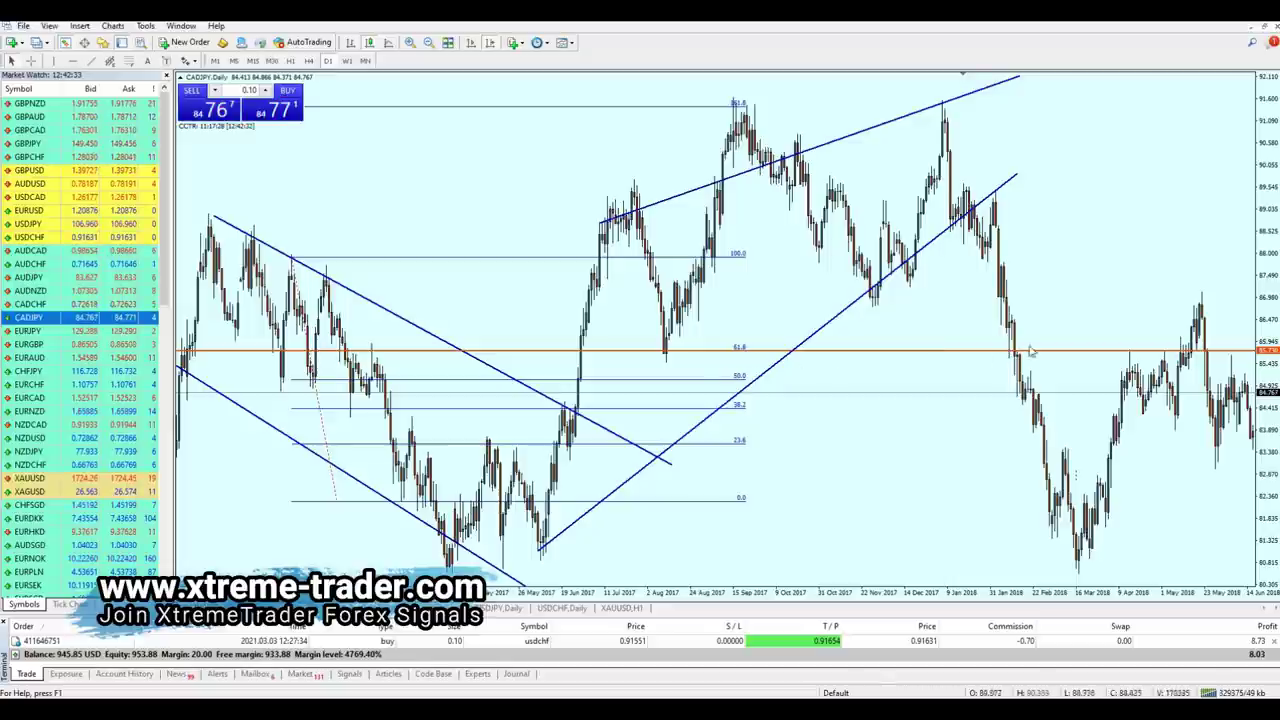
{"action": "scroll", "coordinate": [903, 323], "scroll_direction": "down", "scroll_amount": 3}
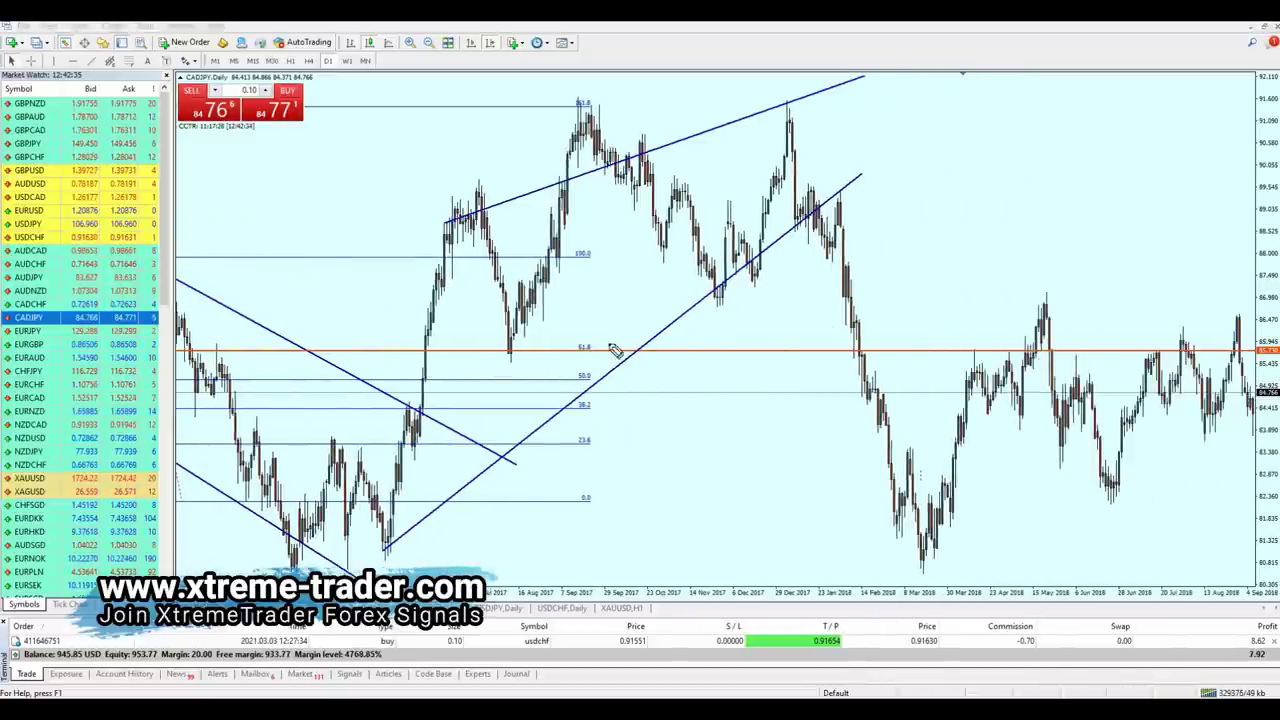
{"action": "left_click_drag", "start_coordinate": [633, 344], "coordinate": [857, 372]}
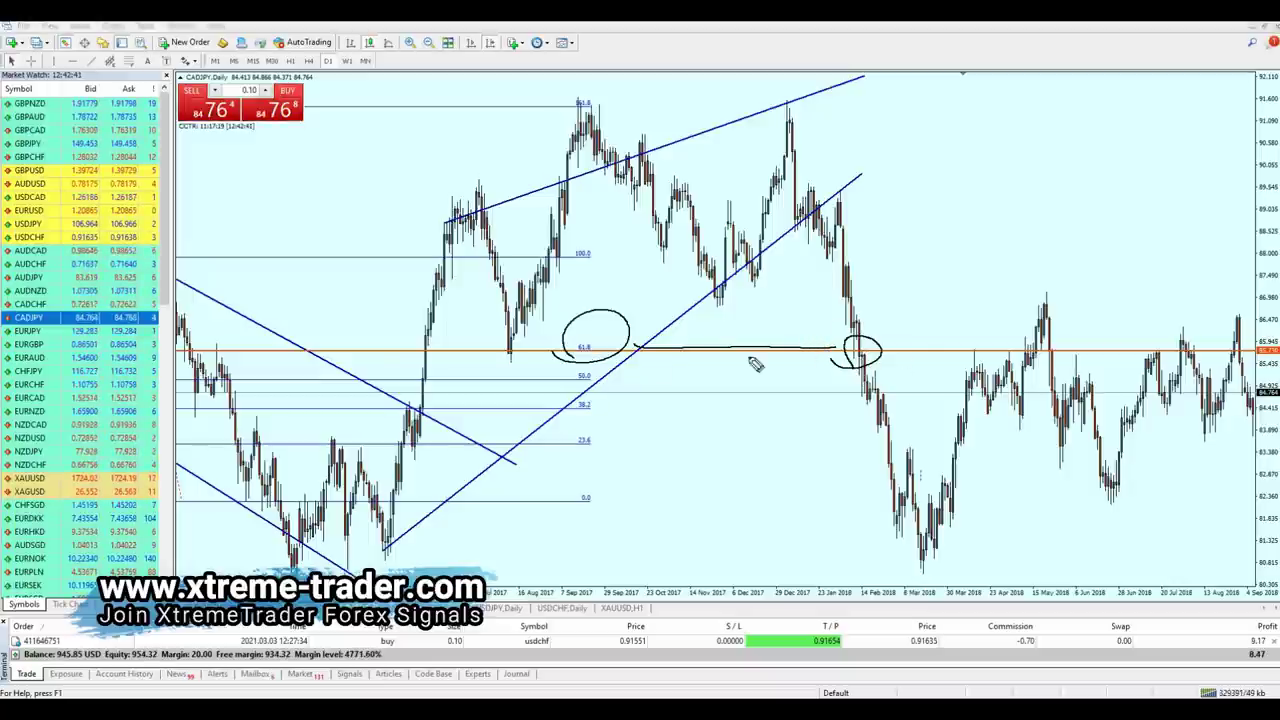
{"action": "left_click_drag", "start_coordinate": [866, 358], "coordinate": [944, 495]}
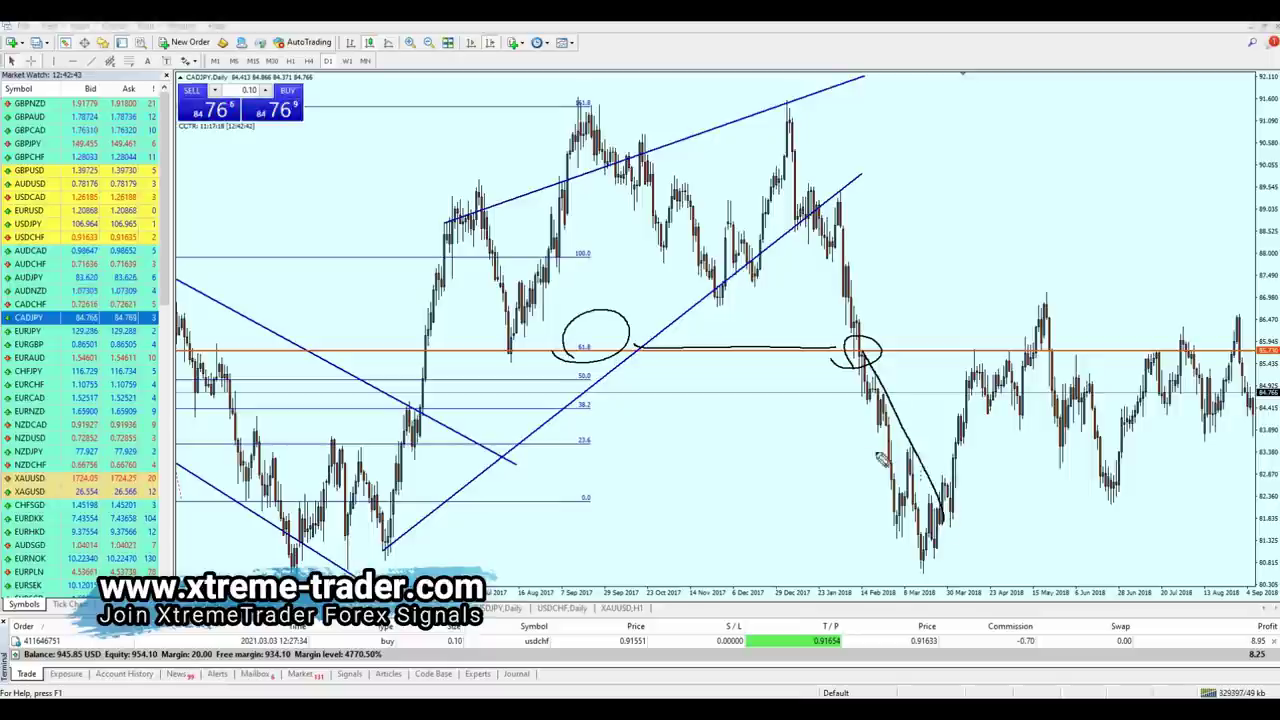
{"action": "left_click_drag", "start_coordinate": [848, 378], "coordinate": [910, 548]}
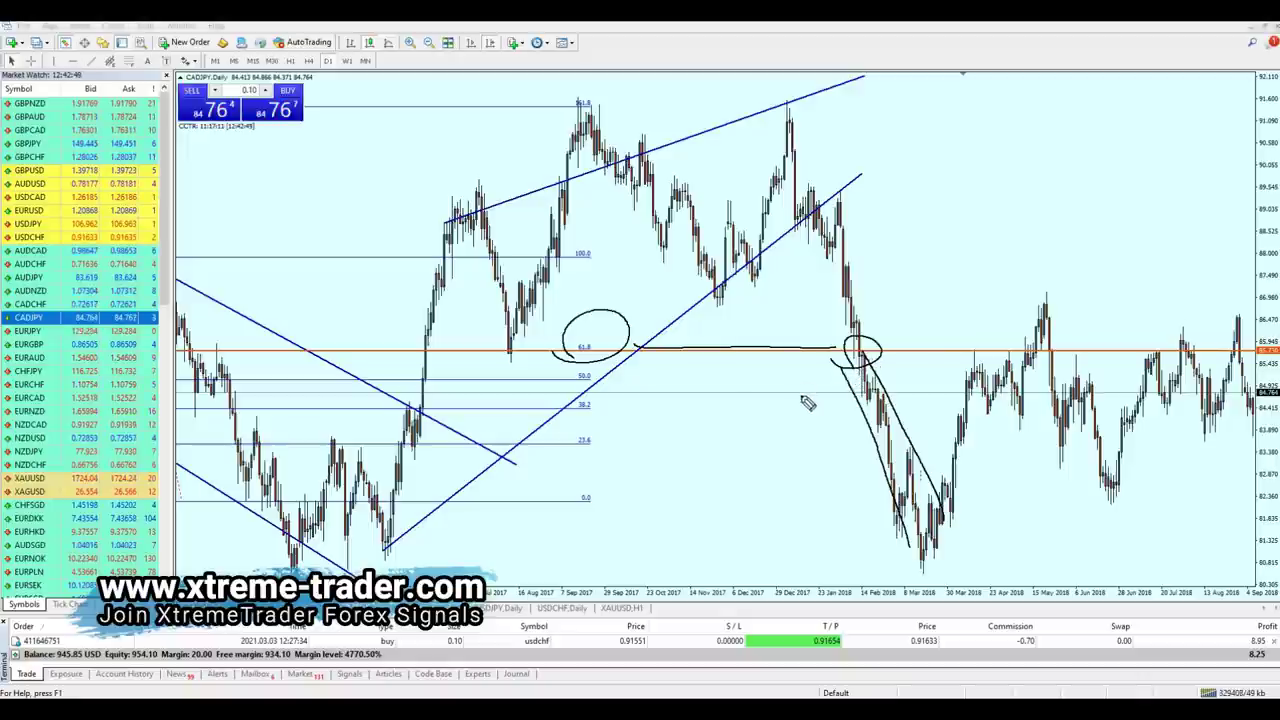
Step: Circle the August 2017 low, link it by arrow to the April 2018 retest, circle the 2018 touches on the 61.8 line, and clear the annotations
{"action": "left_click_drag", "start_coordinate": [490, 378], "coordinate": [490, 398]}
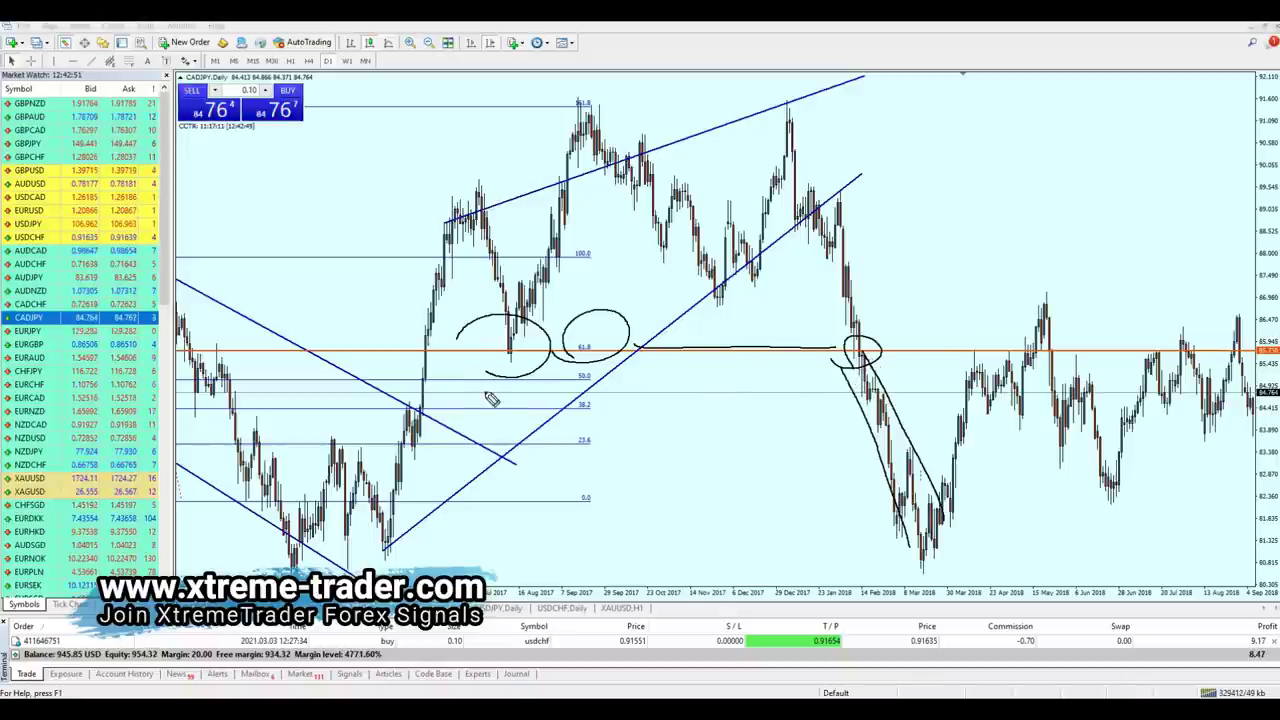
{"action": "mouse_move", "coordinate": [532, 318]}
{"action": "left_mouse_down"}
{"action": "mouse_move", "coordinate": [972, 326]}
{"action": "mouse_move", "coordinate": [985, 345]}
{"action": "mouse_move", "coordinate": [978, 334]}
{"action": "mouse_move", "coordinate": [972, 368]}
{"action": "left_mouse_up"}
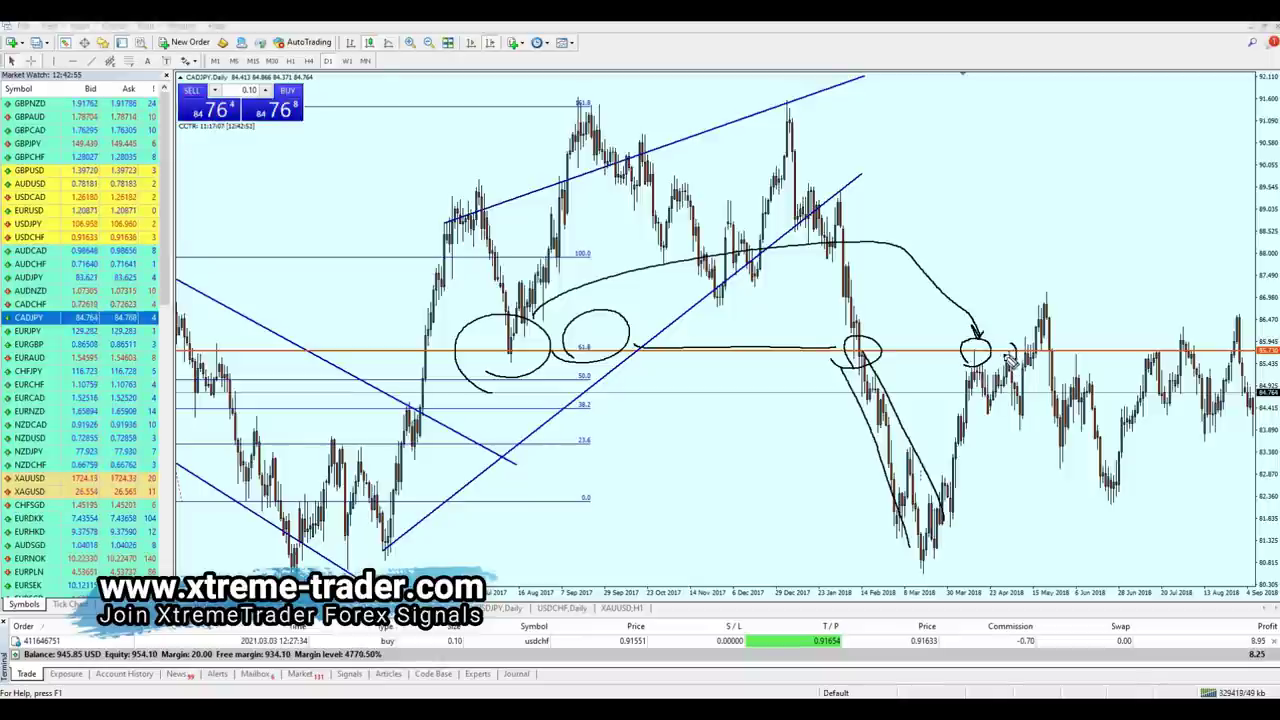
{"action": "left_click_drag", "start_coordinate": [1080, 368], "coordinate": [1073, 376]}
{"action": "mouse_move", "coordinate": [1166, 345]}
{"action": "left_mouse_down"}
{"action": "mouse_move", "coordinate": [1190, 340]}
{"action": "mouse_move", "coordinate": [1200, 360]}
{"action": "left_mouse_up"}
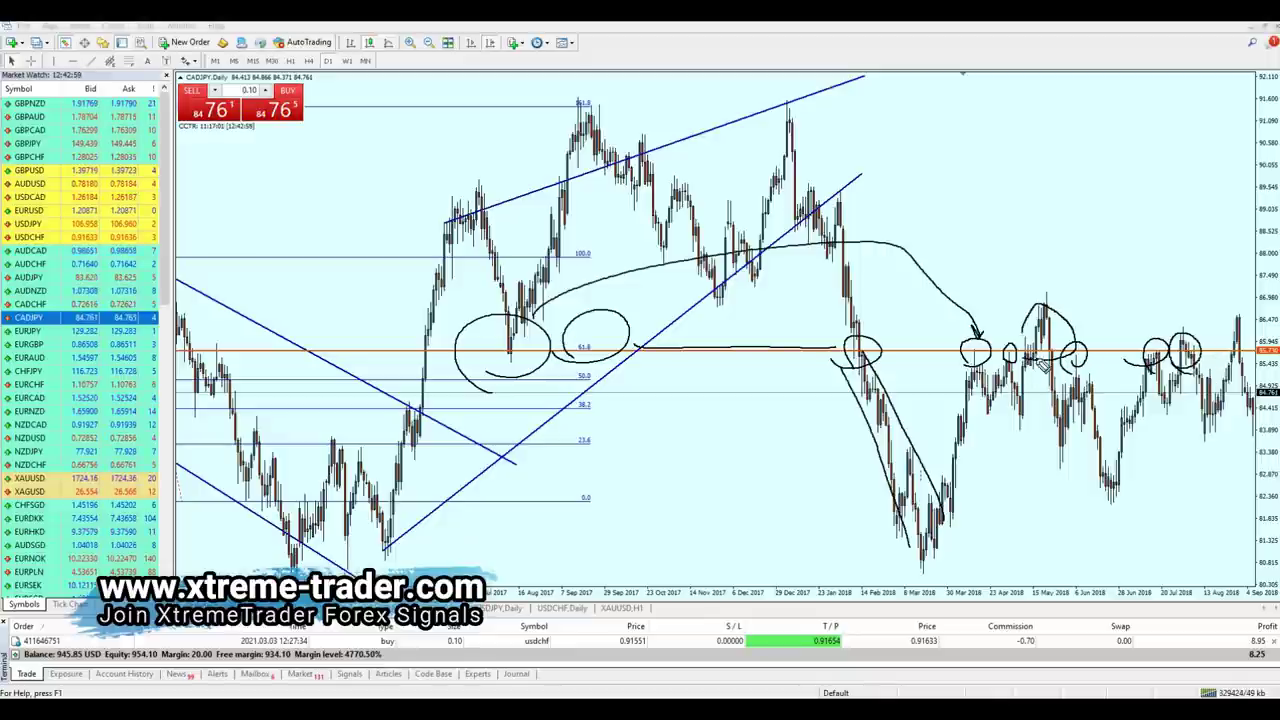
{"action": "left_click_drag", "start_coordinate": [1240, 365], "coordinate": [1244, 352]}
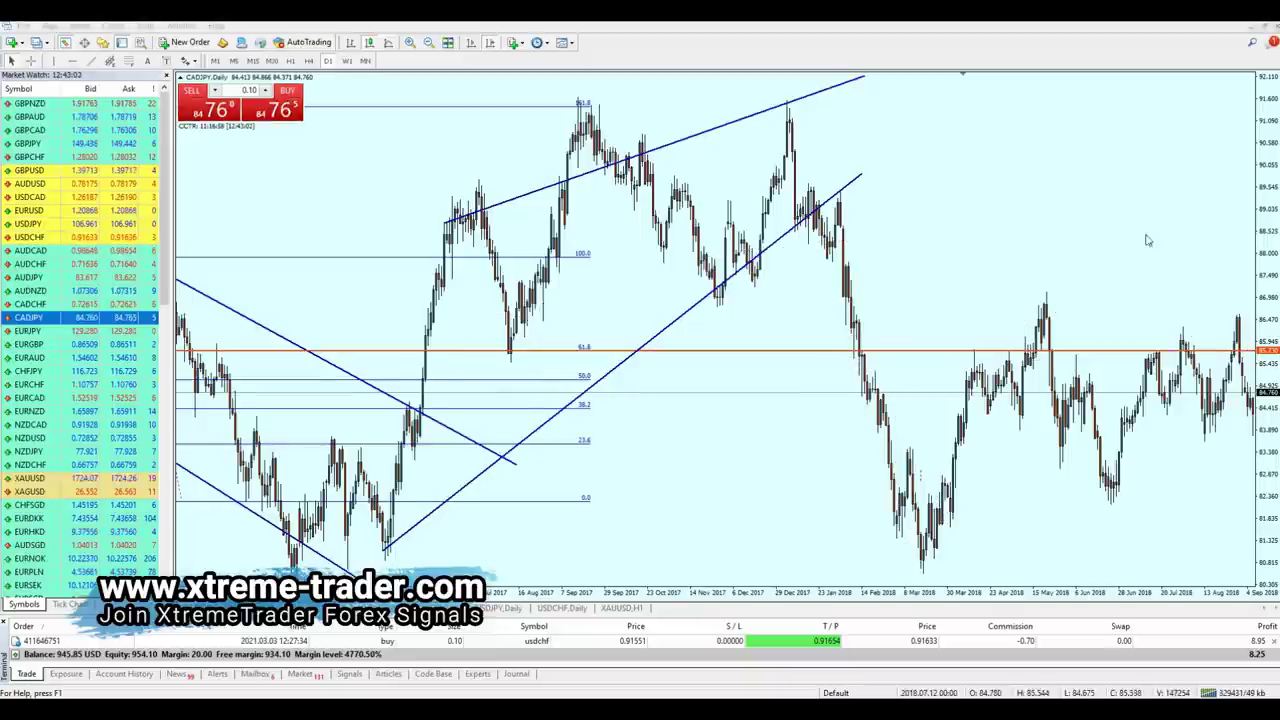
Step: Sketch a bar with two rising parallel strokes above the orange 85.73 line, then box the December 2018 breakdown and add two falling parallel strokes below it
{"action": "scroll", "coordinate": [1094, 260], "scroll_direction": "down", "scroll_amount": 5}
{"action": "scroll", "coordinate": [1080, 262], "scroll_direction": "down", "scroll_amount": 8}
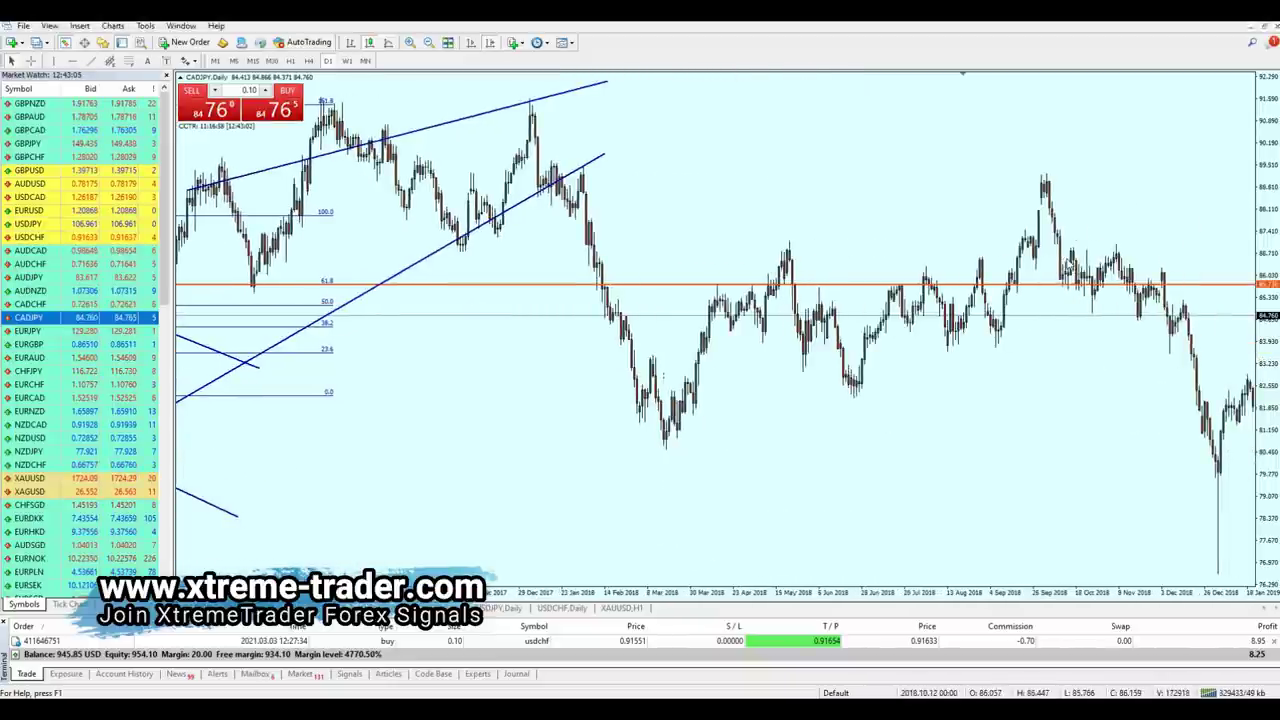
{"action": "scroll", "coordinate": [940, 320], "scroll_direction": "down", "scroll_amount": 8}
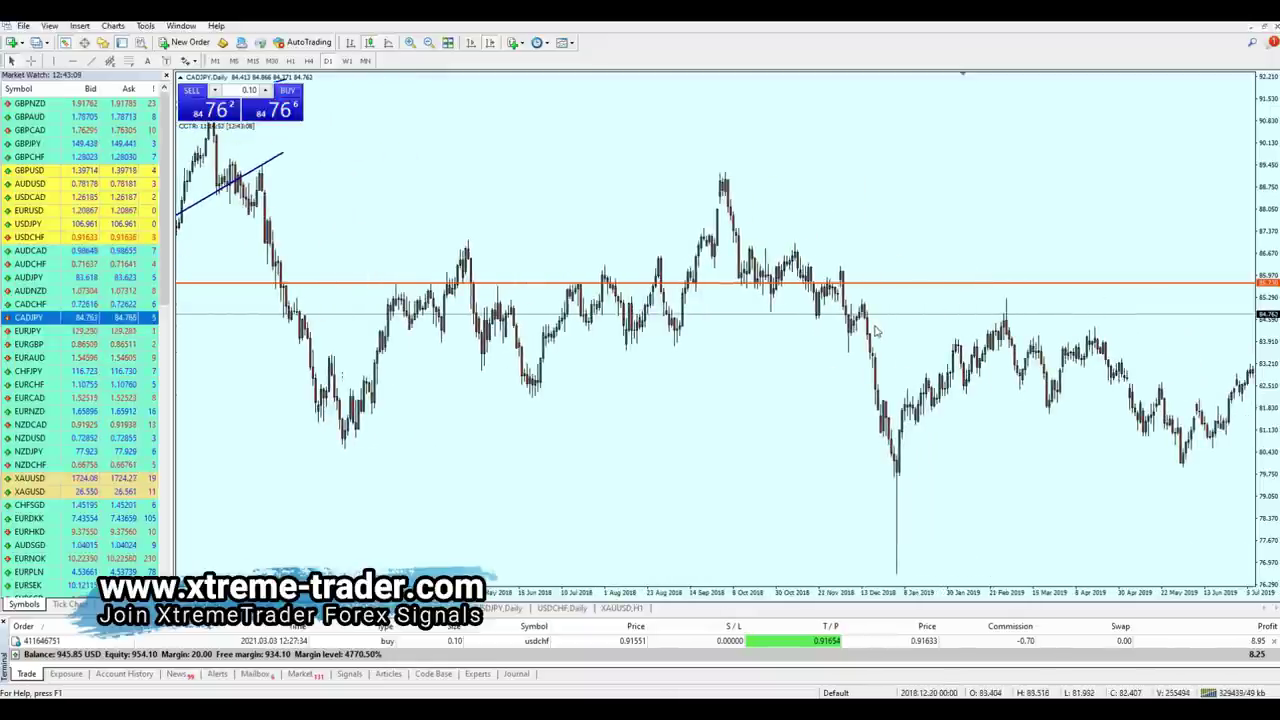
{"action": "scroll", "coordinate": [820, 318], "scroll_direction": "down", "scroll_amount": 6}
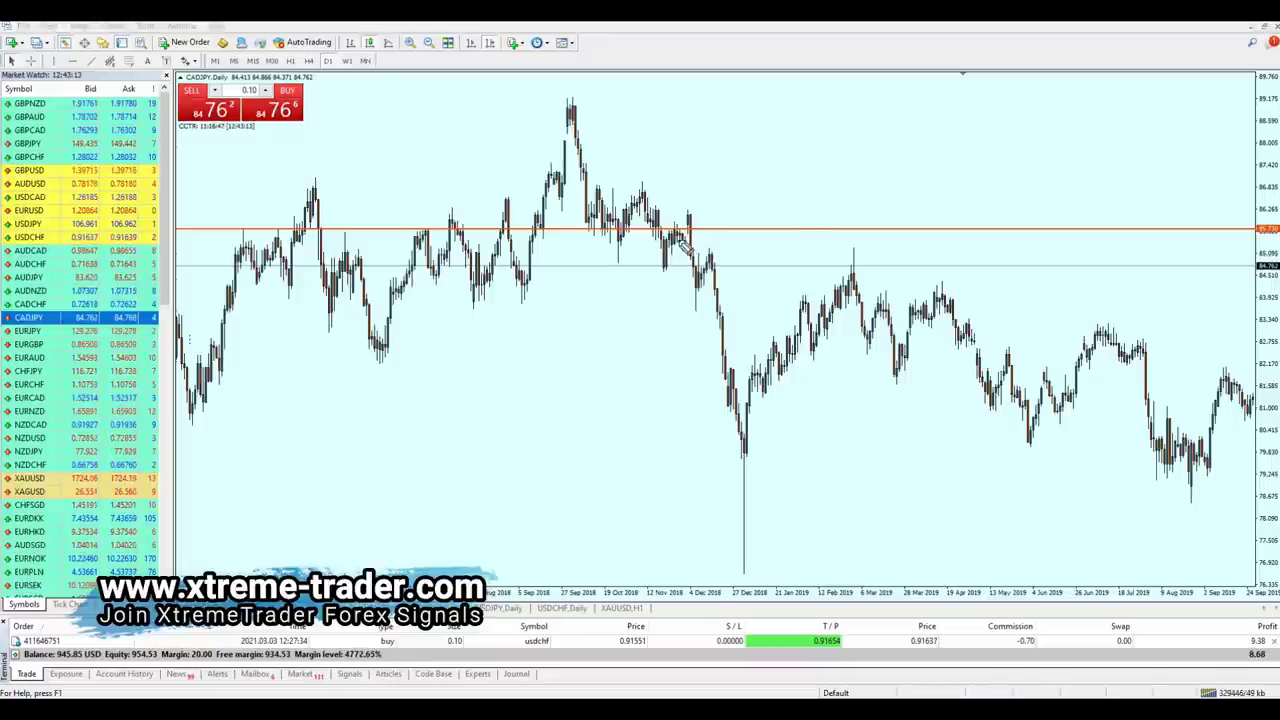
{"action": "mouse_move", "coordinate": [775, 248]}
{"action": "left_mouse_down"}
{"action": "mouse_move", "coordinate": [820, 137]}
{"action": "mouse_move", "coordinate": [778, 252]}
{"action": "left_mouse_up"}
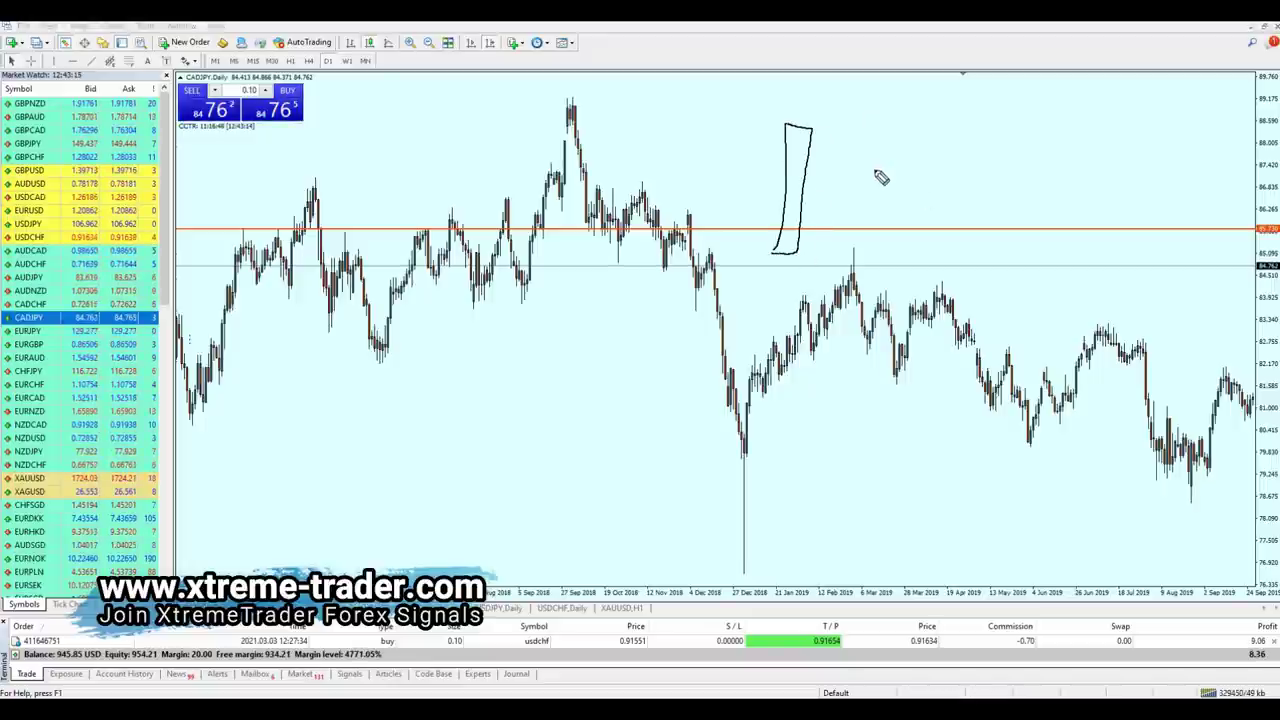
{"action": "left_click_drag", "start_coordinate": [879, 167], "coordinate": [1032, 92]}
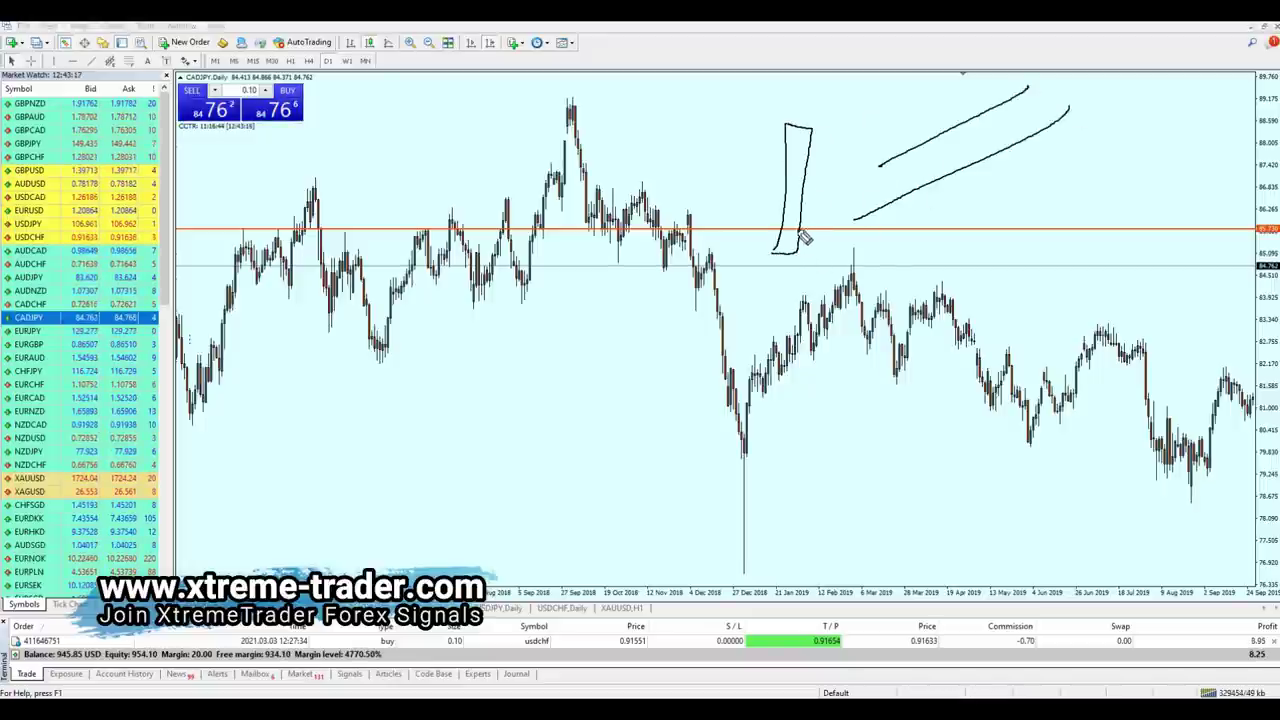
{"action": "mouse_move", "coordinate": [727, 316]}
{"action": "left_mouse_down"}
{"action": "mouse_move", "coordinate": [702, 240]}
{"action": "mouse_move", "coordinate": [724, 214]}
{"action": "left_mouse_up"}
{"action": "left_click_drag", "start_coordinate": [771, 320], "coordinate": [901, 444]}
{"action": "left_click_drag", "start_coordinate": [765, 368], "coordinate": [846, 440]}
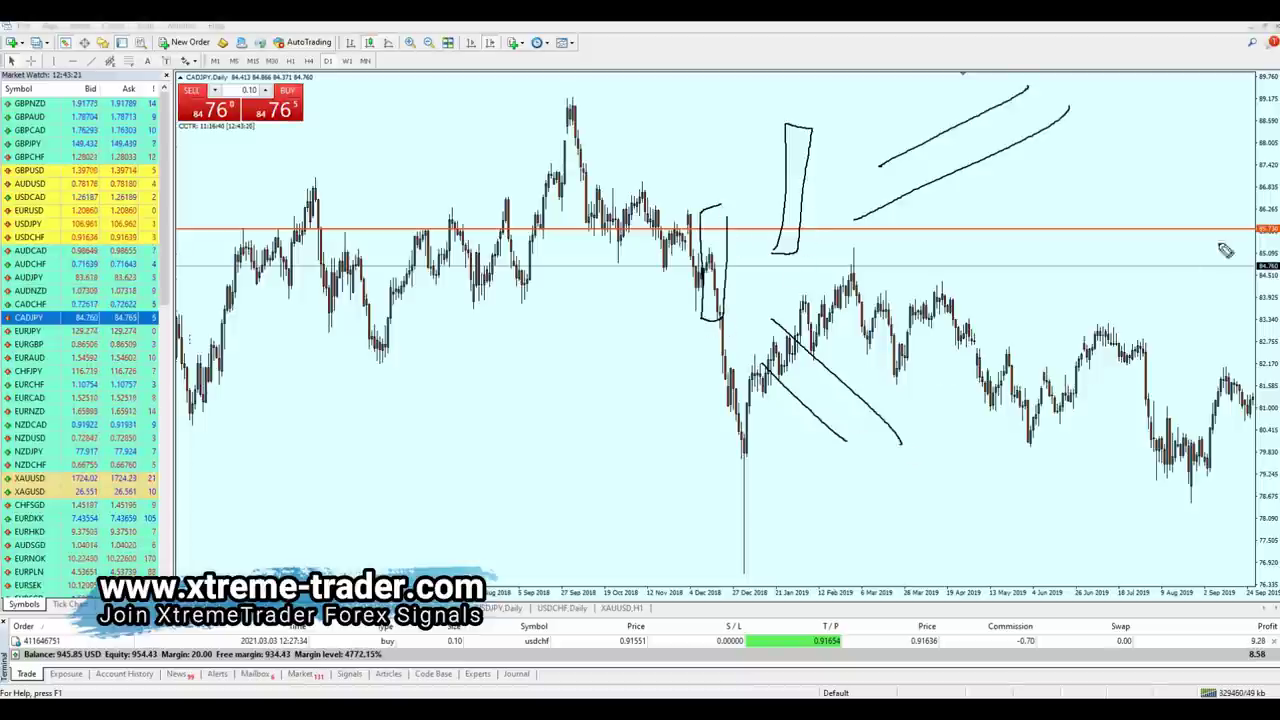
Step: Examine the CADJPY daily price action from 2019 to February 2021 against the orange 85.73 line
{"action": "scroll", "coordinate": [1008, 294], "scroll_direction": "down", "scroll_amount": 10}
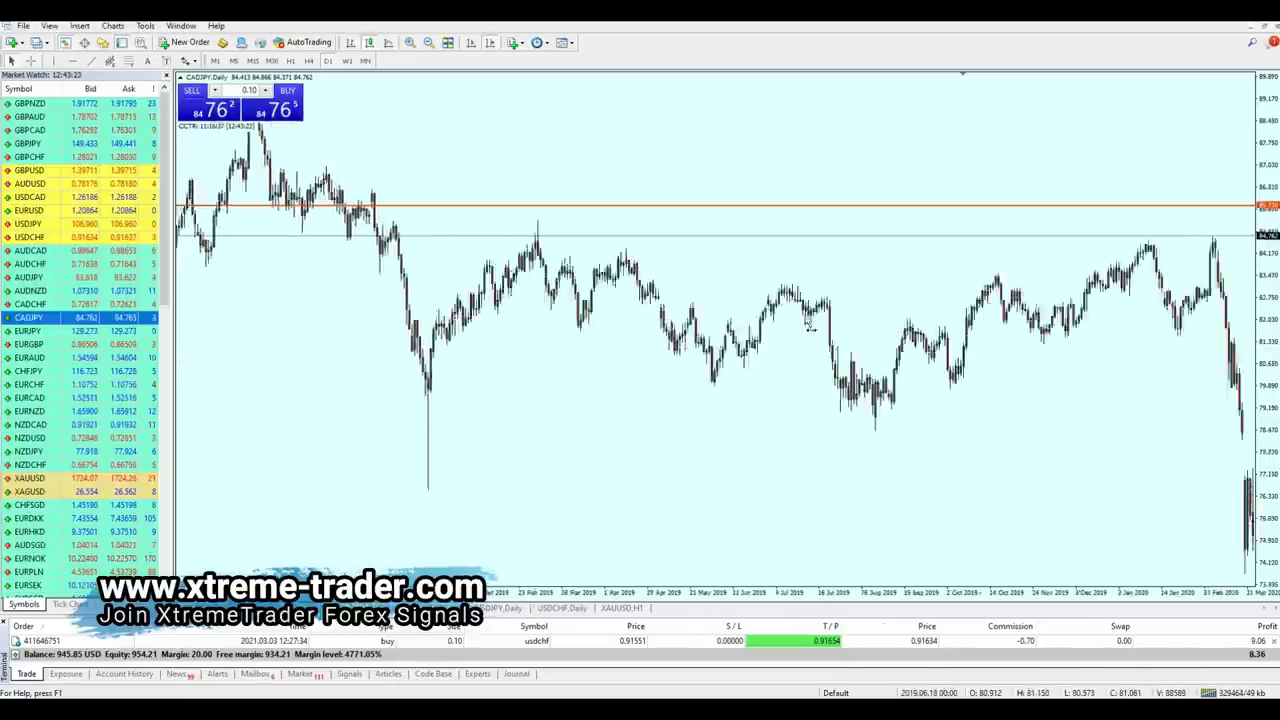
{"action": "scroll", "coordinate": [800, 305], "scroll_direction": "down", "scroll_amount": 10}
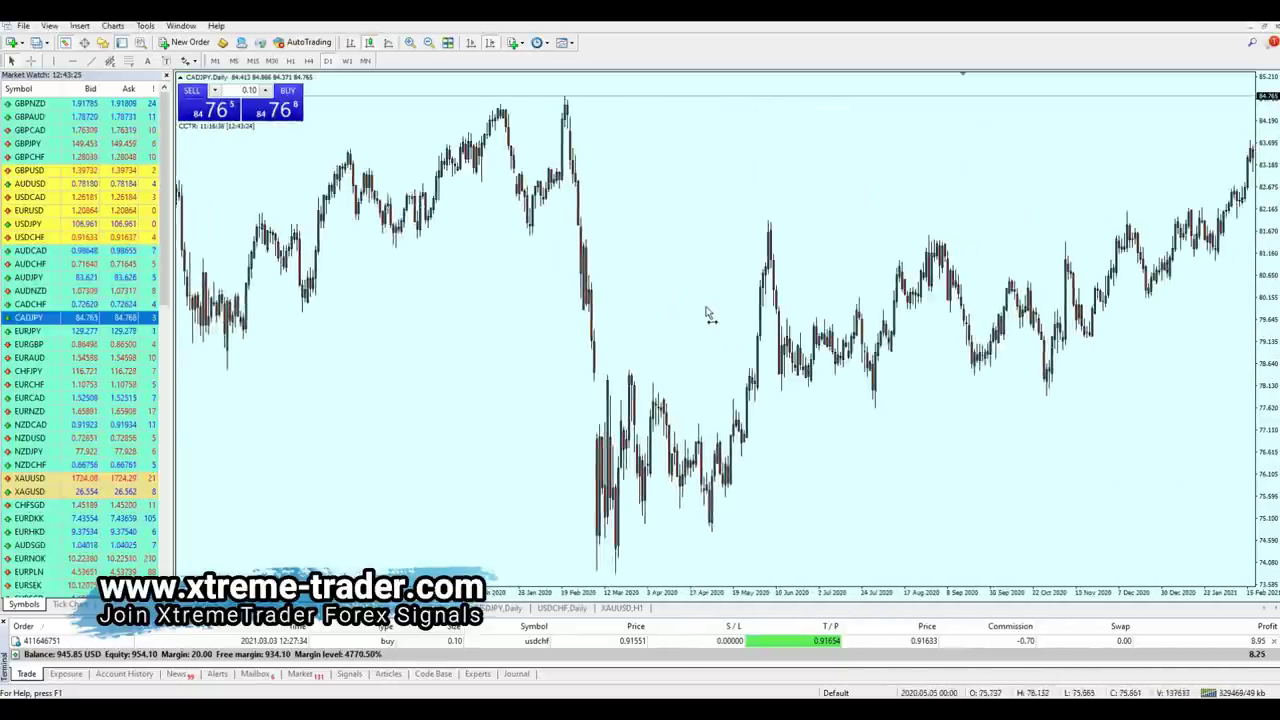
{"action": "scroll", "coordinate": [683, 319], "scroll_direction": "down", "scroll_amount": 3}
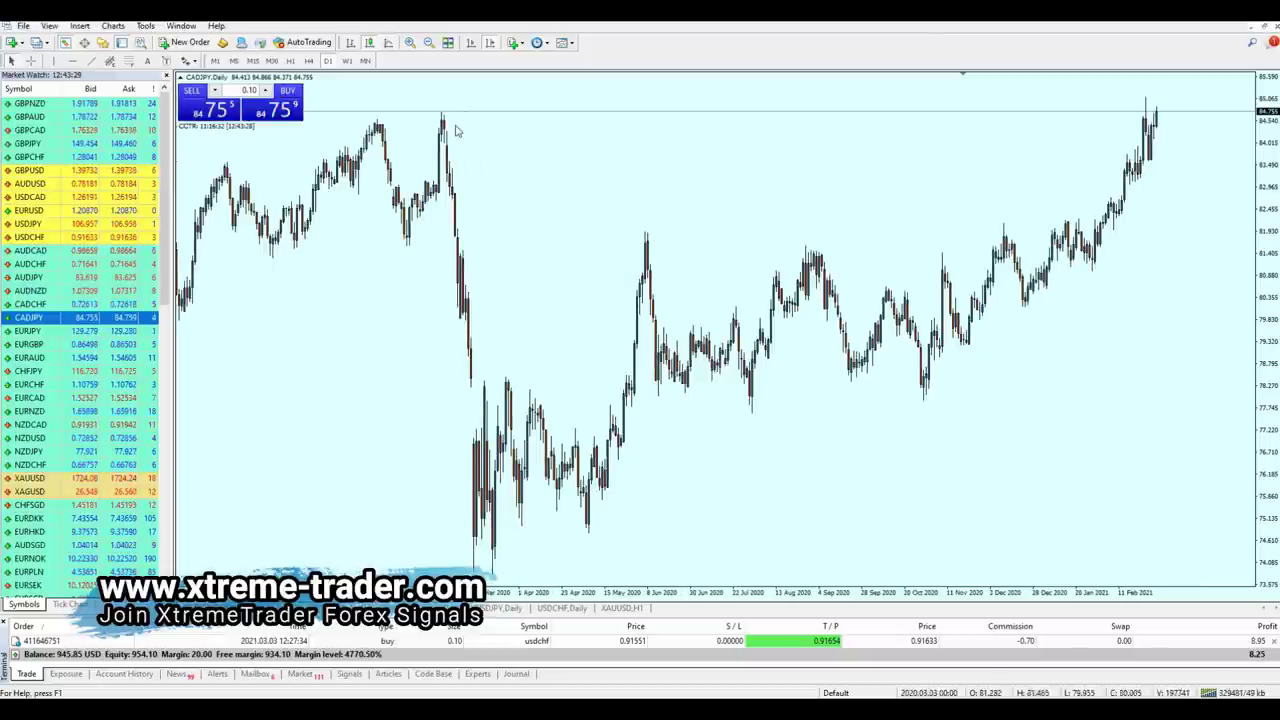
{"action": "scroll", "coordinate": [506, 131], "scroll_direction": "up", "scroll_amount": 10}
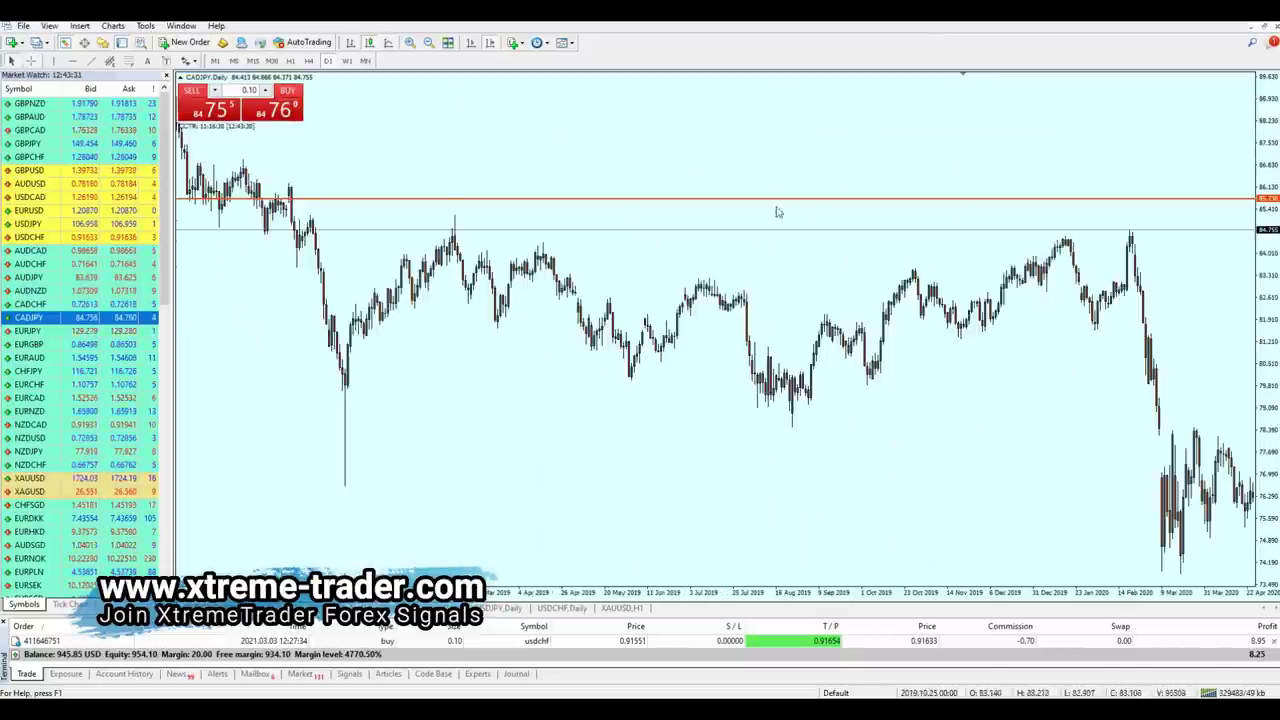
{"action": "scroll", "coordinate": [778, 212], "scroll_direction": "down", "scroll_amount": 10}
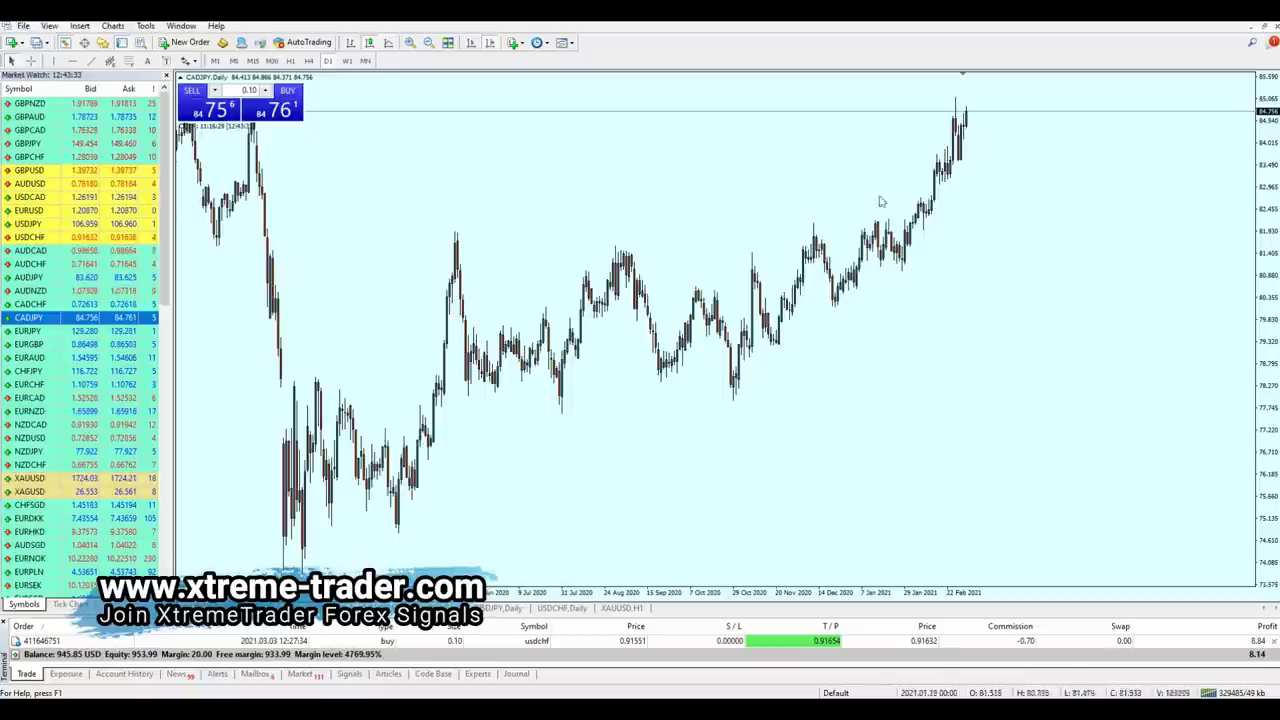
{"action": "scroll", "coordinate": [769, 226], "scroll_direction": "up", "scroll_amount": 10}
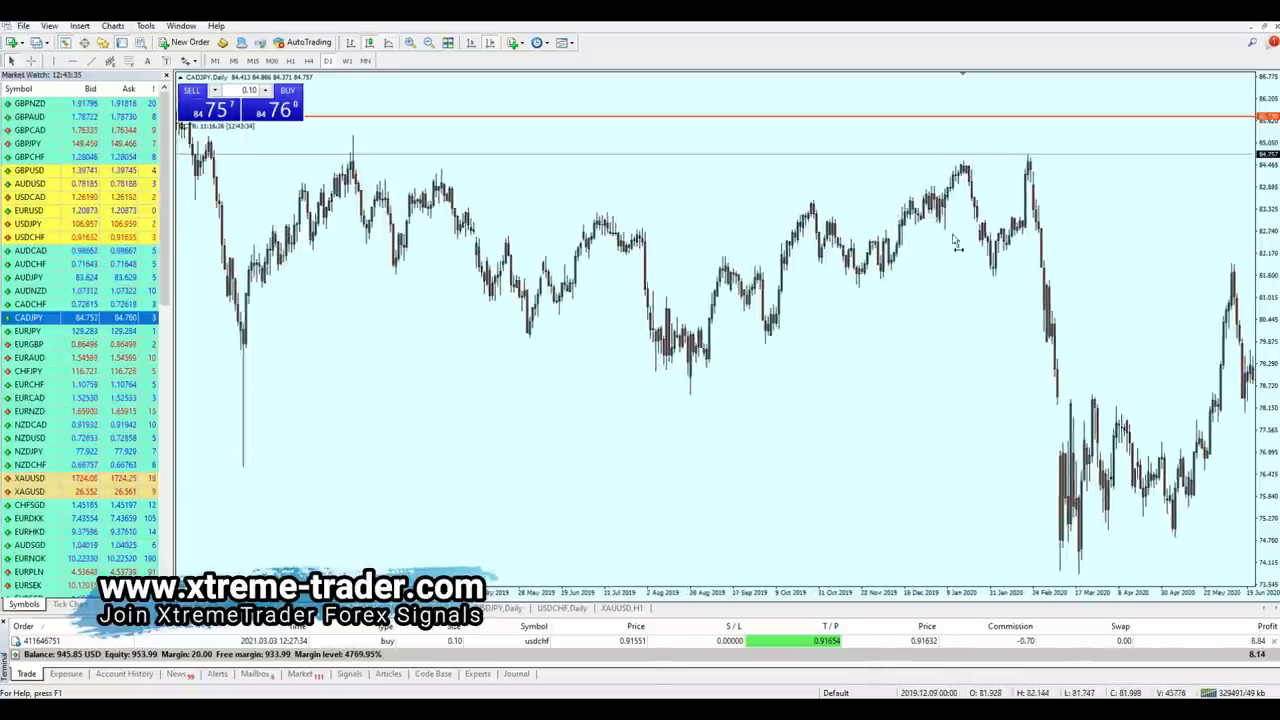
{"action": "scroll", "coordinate": [680, 171], "scroll_direction": "up", "scroll_amount": 1}
{"action": "middle_click", "coordinate": [650, 143]}
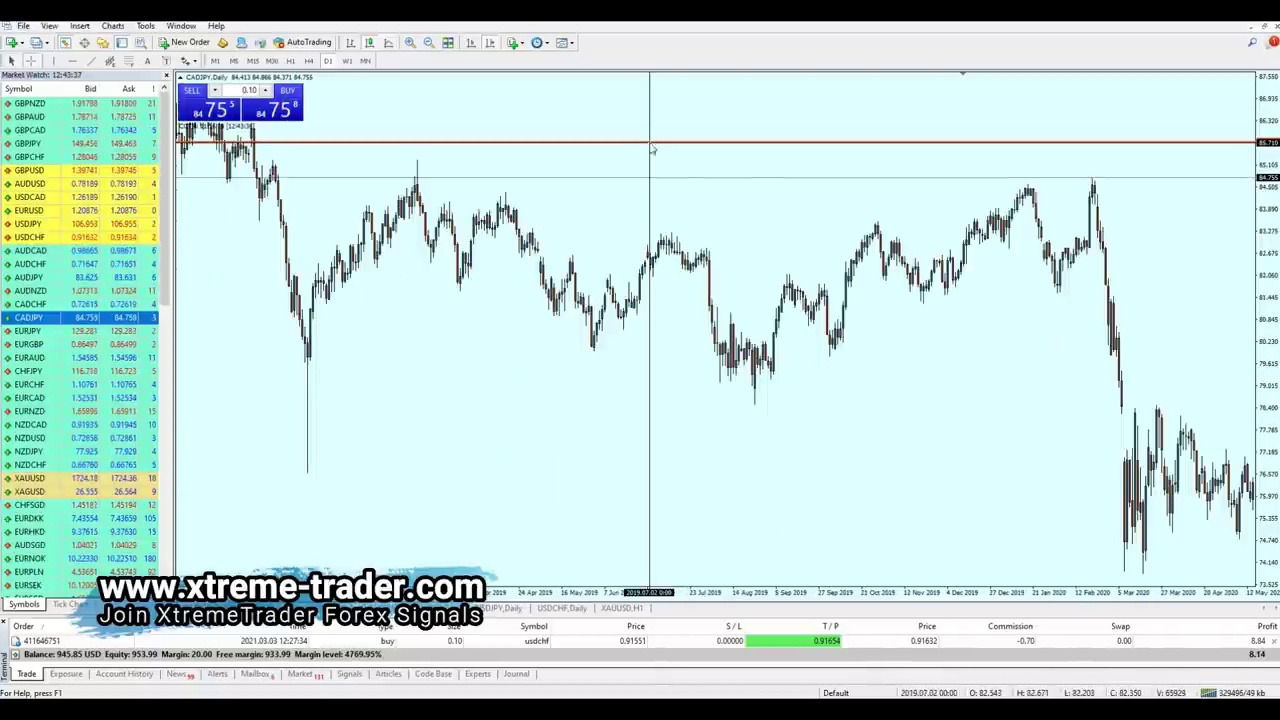
{"action": "scroll", "coordinate": [791, 171], "scroll_direction": "down", "scroll_amount": 10}
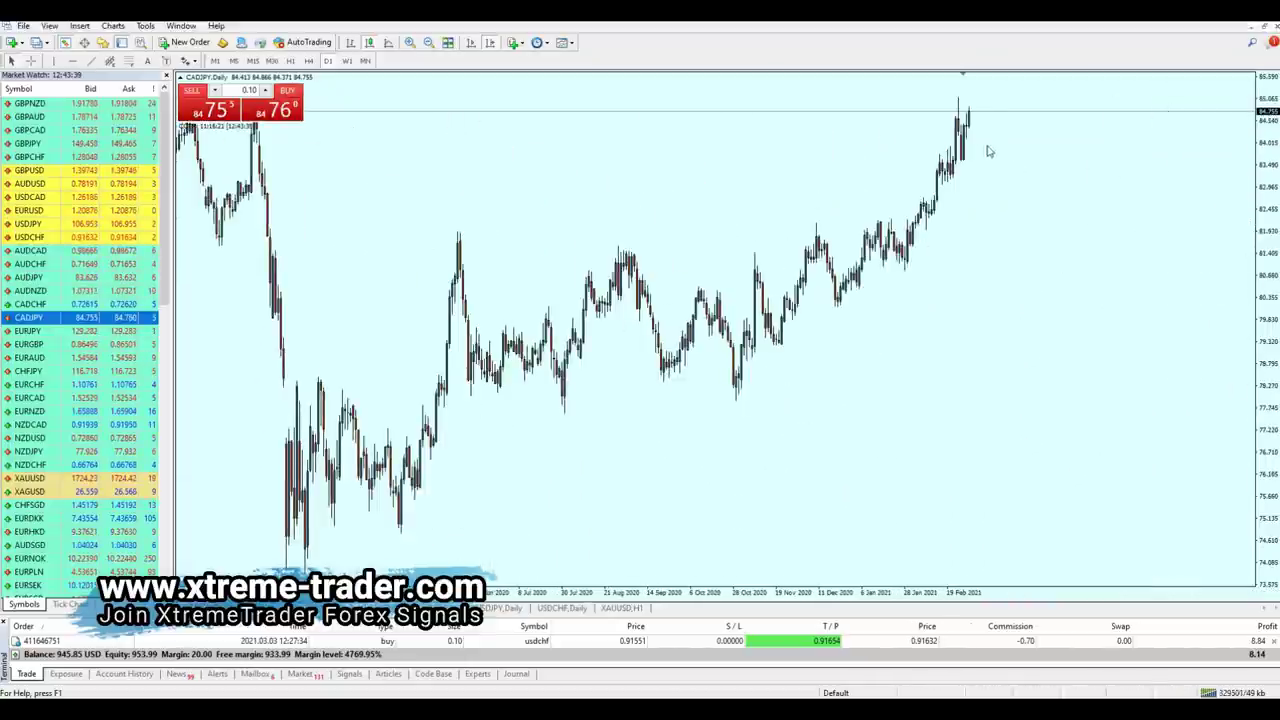
{"action": "scroll", "coordinate": [900, 168], "scroll_direction": "down", "scroll_amount": 1}
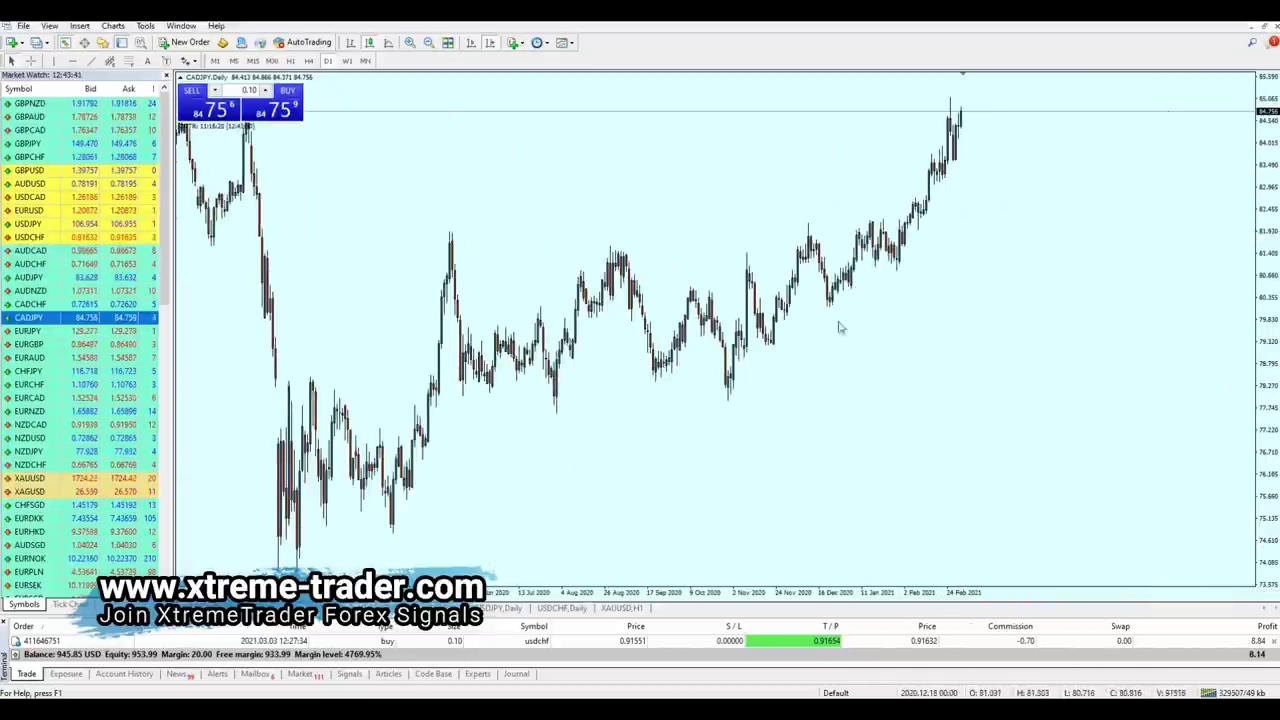
Step: Show the latest CADJPY bars on H4, and replace the symbol with USDCHF on the M5 timeframe
{"action": "left_click", "coordinate": [309, 61]}
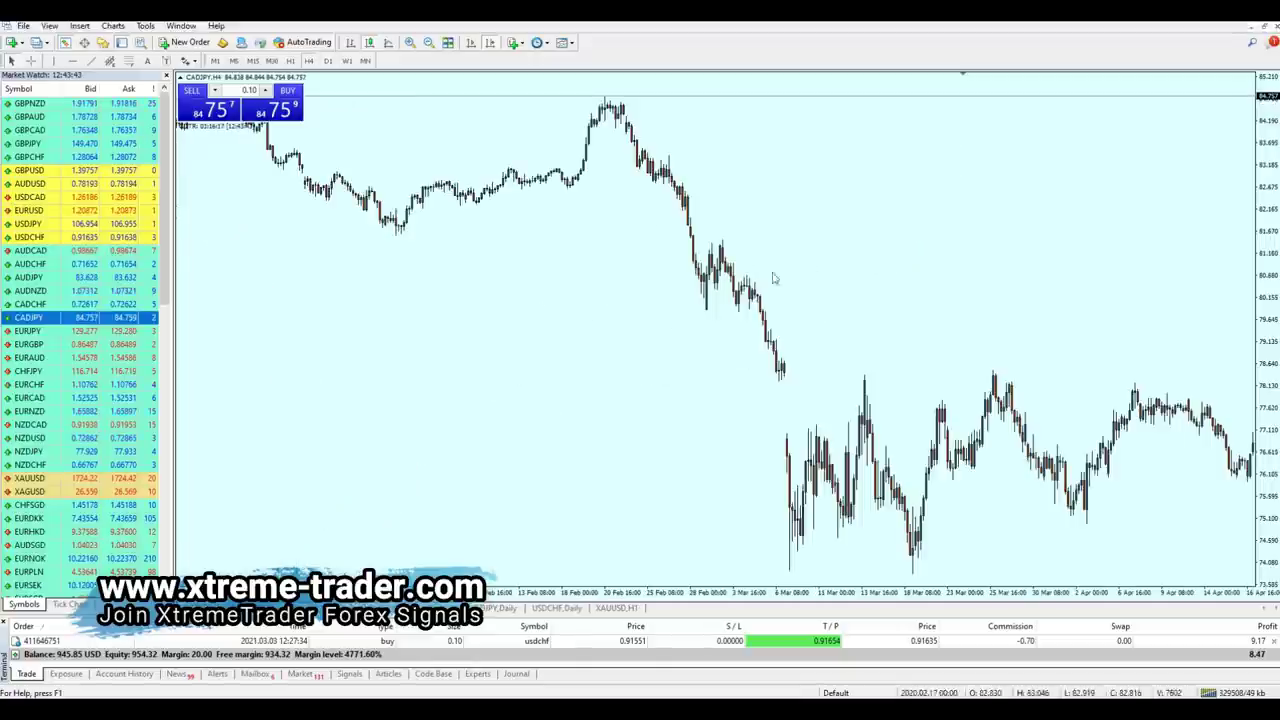
{"action": "left_click", "coordinate": [479, 38]}
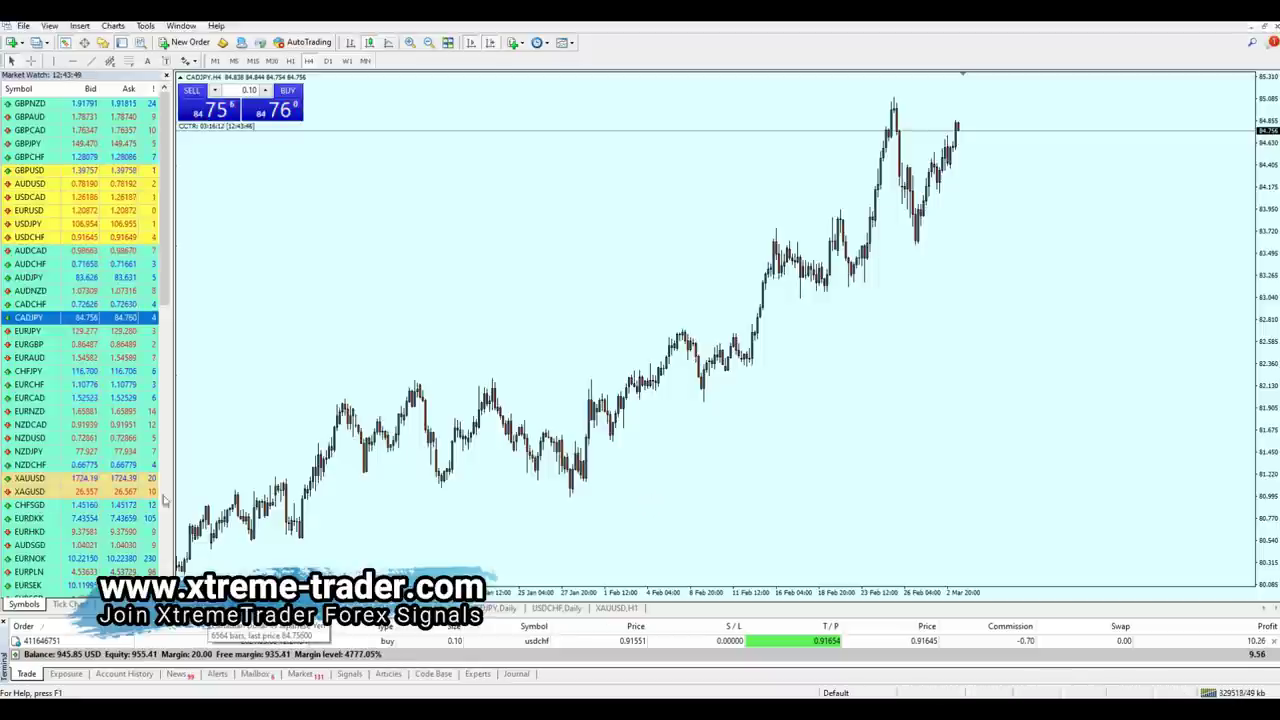
{"action": "left_click_drag", "start_coordinate": [30, 237], "coordinate": [723, 323]}
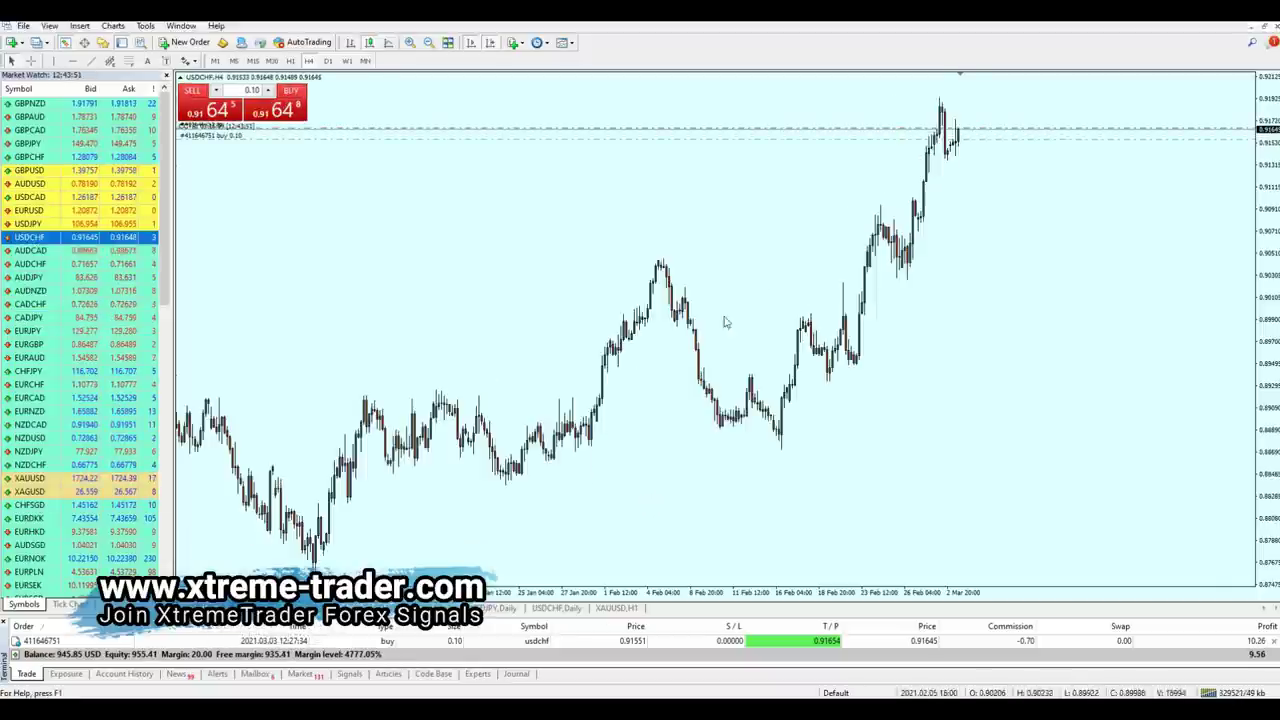
{"action": "left_click", "coordinate": [233, 60]}
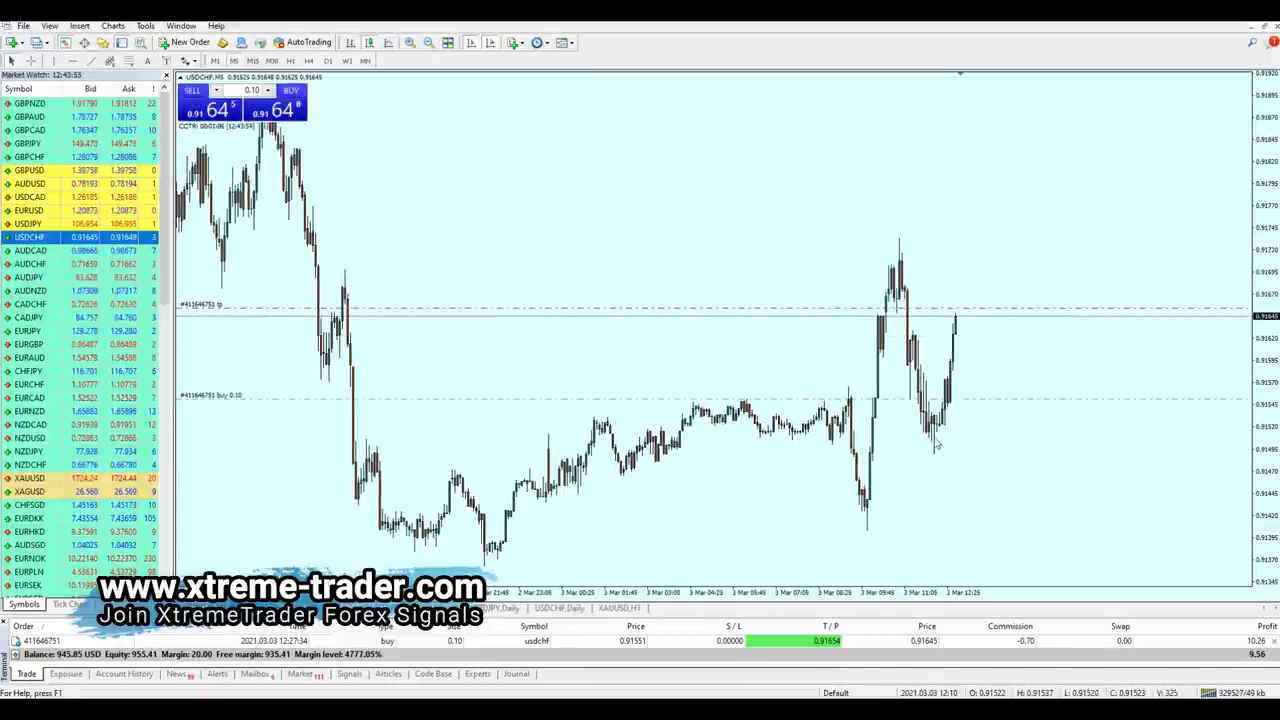
Step: Draw a Fibonacci retracement from the 3 March high at about 0.9173 to the following low at about 0.9149
{"action": "middle_click", "coordinate": [975, 392]}
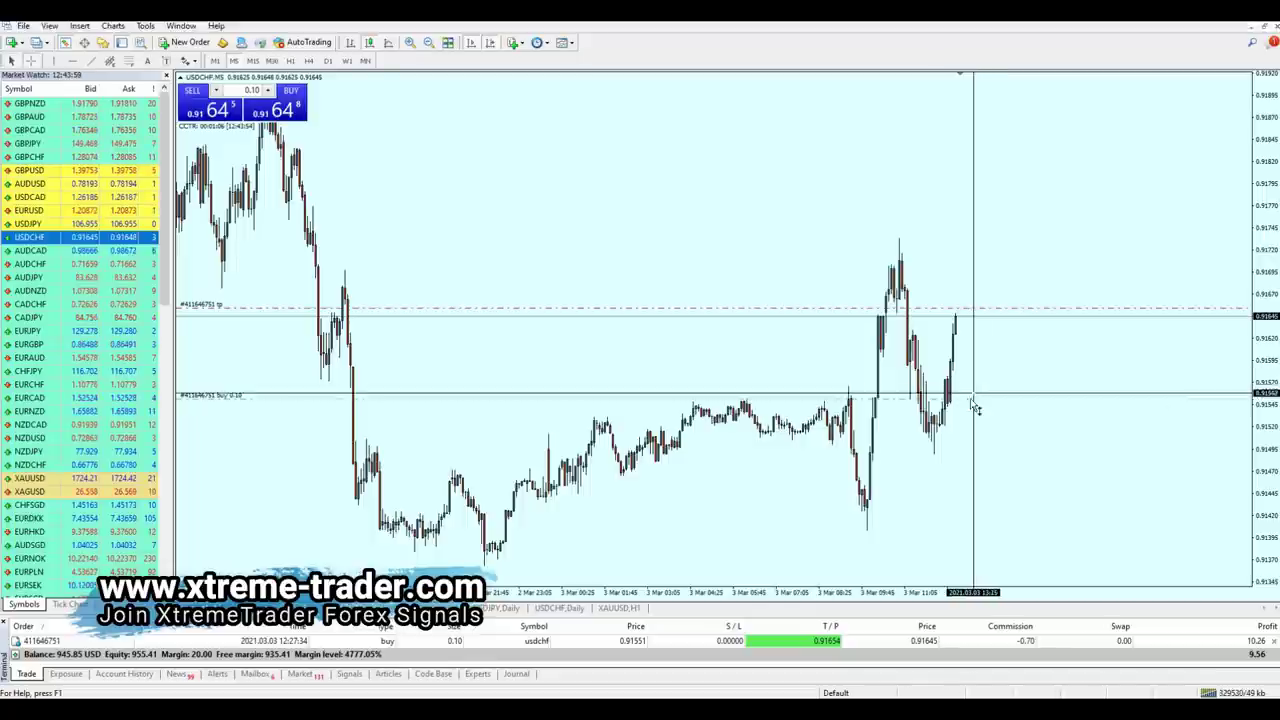
{"action": "middle_click", "coordinate": [1124, 512]}
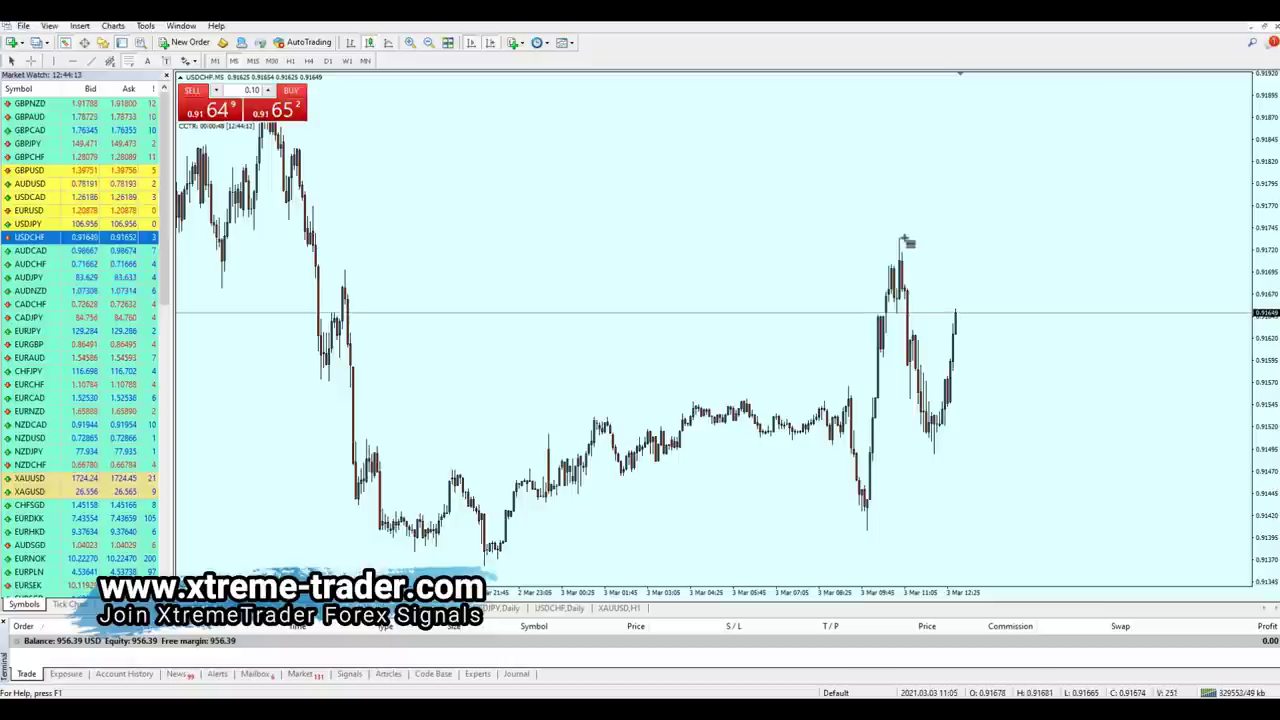
{"action": "left_click_drag", "start_coordinate": [903, 239], "coordinate": [966, 455]}
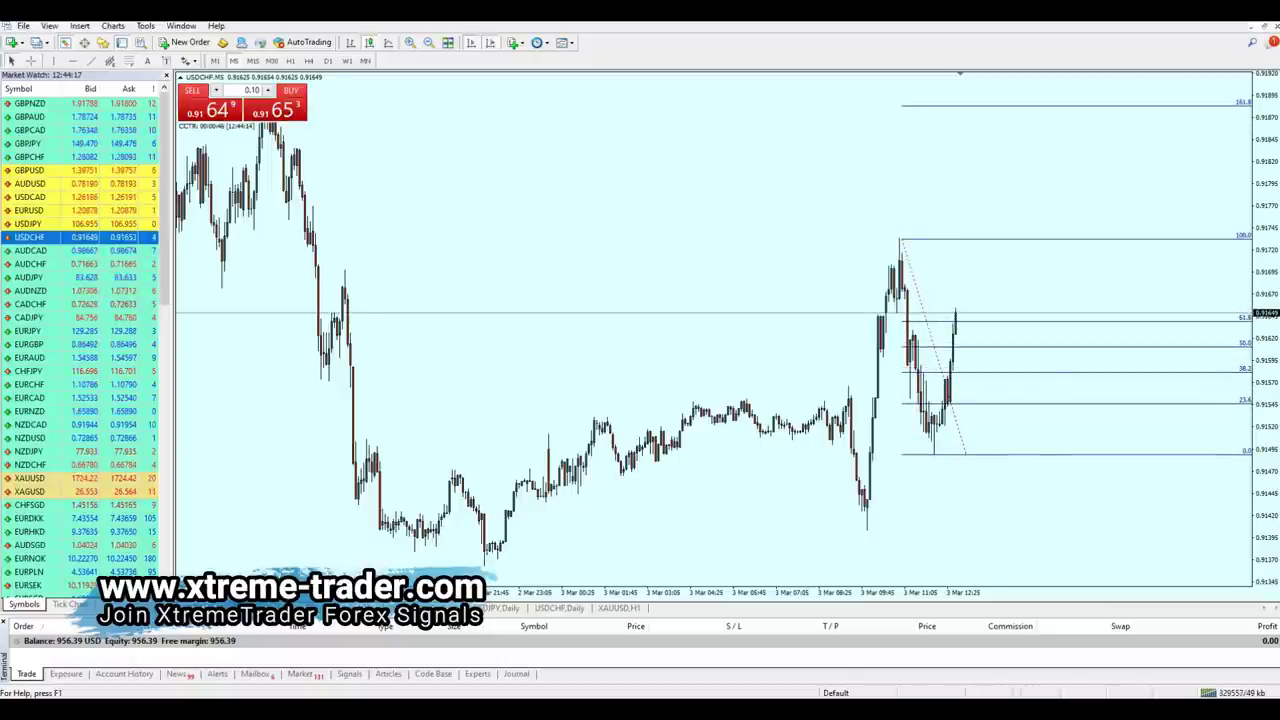
Step: Circle the latest candle at the 61.8 level and the 61.8 label, and clear the annotations
{"action": "left_click_drag", "start_coordinate": [971, 349], "coordinate": [948, 352]}
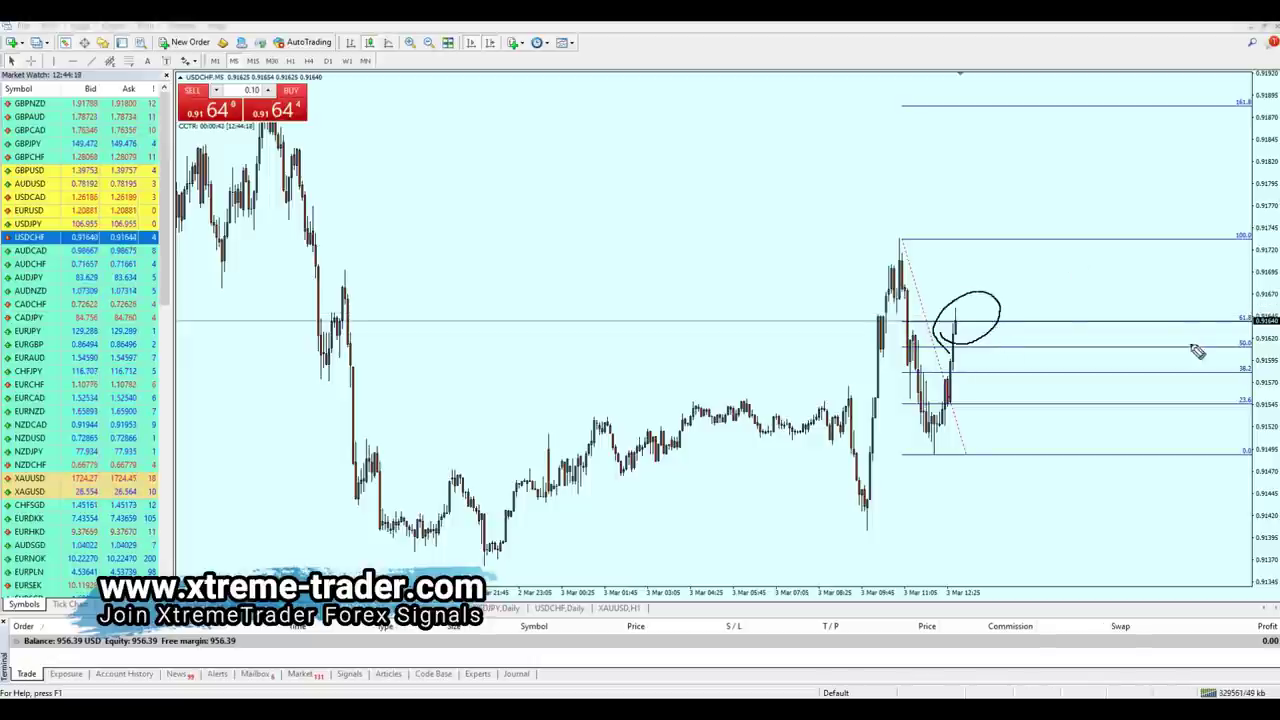
{"action": "mouse_move", "coordinate": [1236, 336]}
{"action": "left_mouse_down"}
{"action": "mouse_move", "coordinate": [1257, 303]}
{"action": "mouse_move", "coordinate": [1238, 328]}
{"action": "left_mouse_up"}
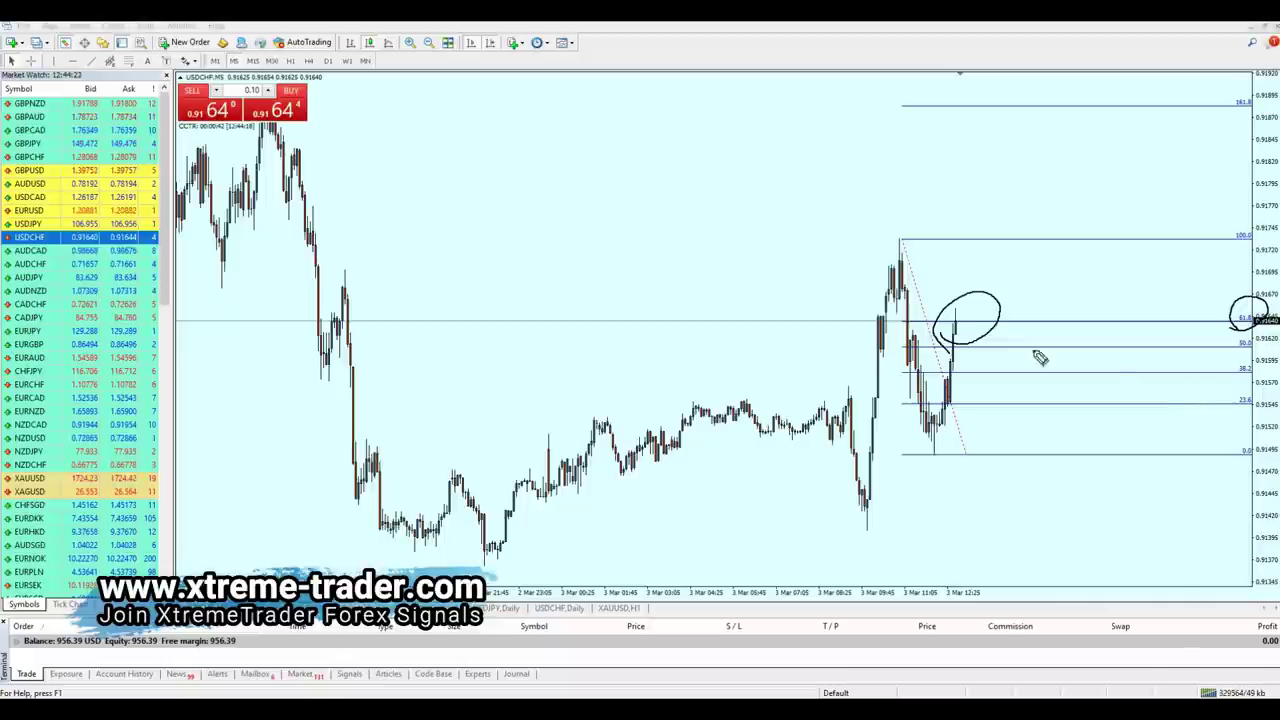
{"action": "key", "text": "Escape"}
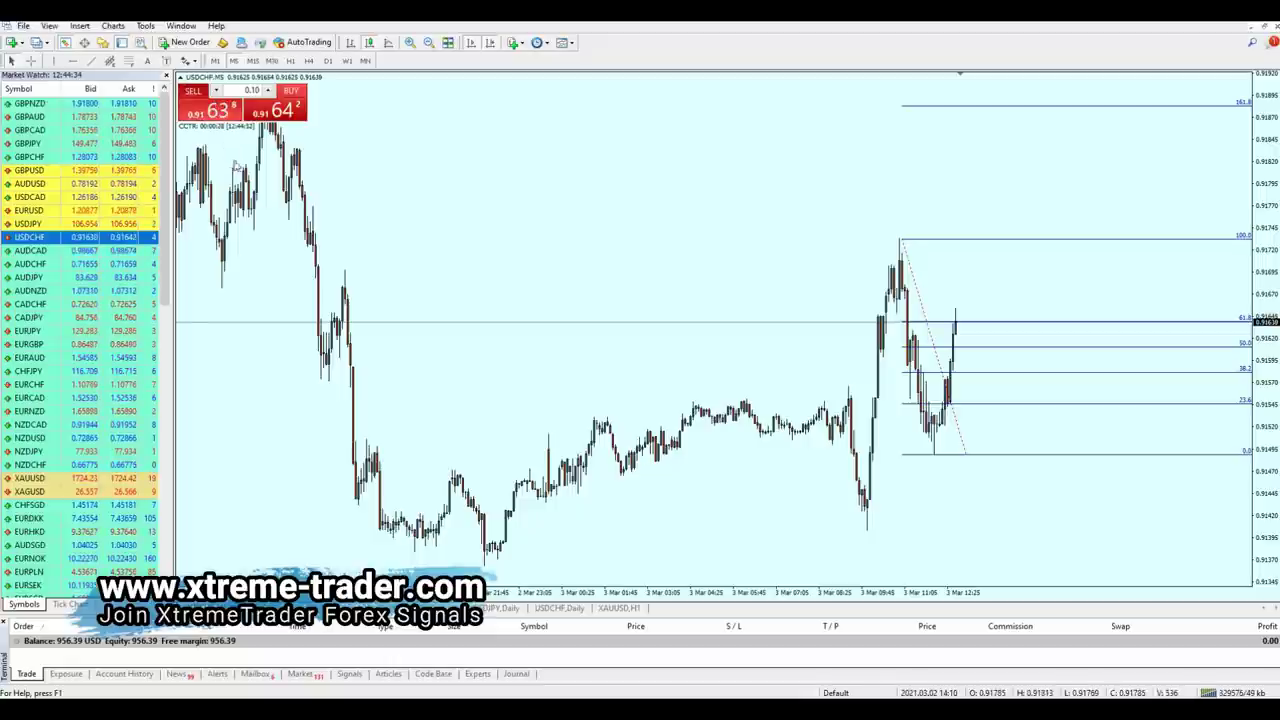
Step: Open a 0.10-lot USDCHF sell at market and draw an arrow to the earlier 3 March candle at the 61.8 level
{"action": "left_click", "coordinate": [200, 105]}
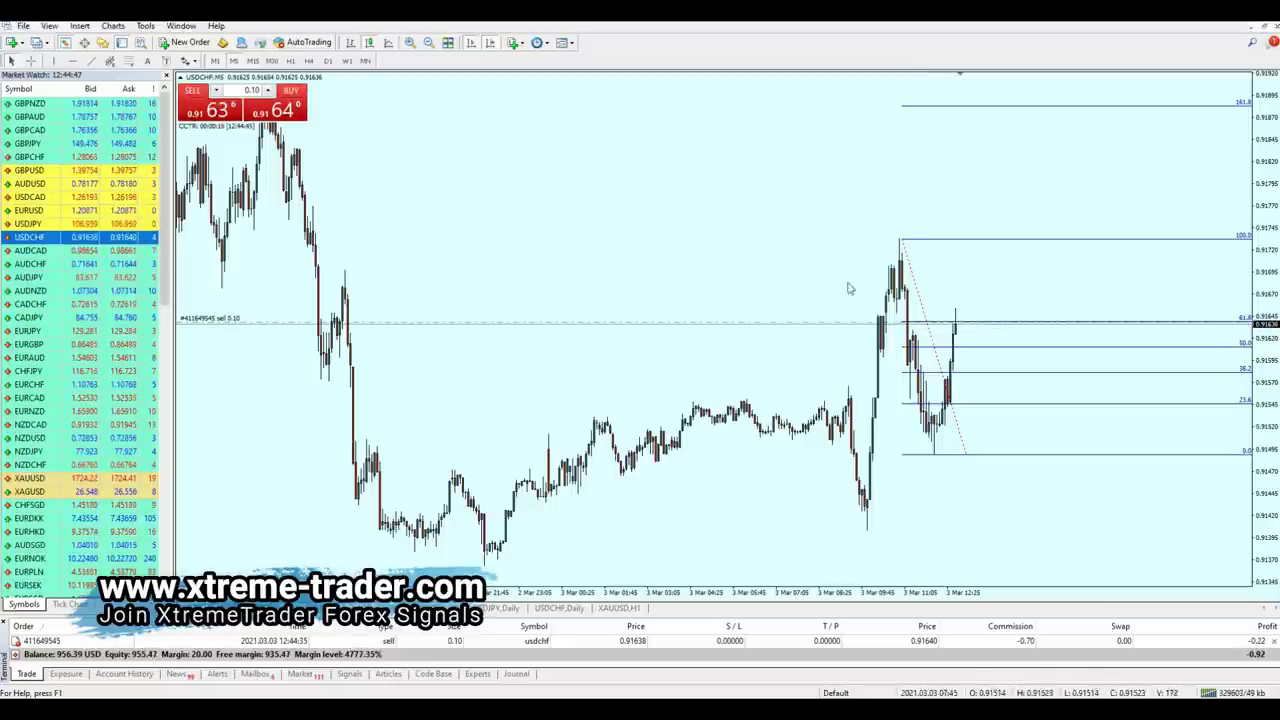
{"action": "left_click_drag", "start_coordinate": [820, 257], "coordinate": [878, 318]}
{"action": "left_click_drag", "start_coordinate": [860, 310], "coordinate": [878, 318]}
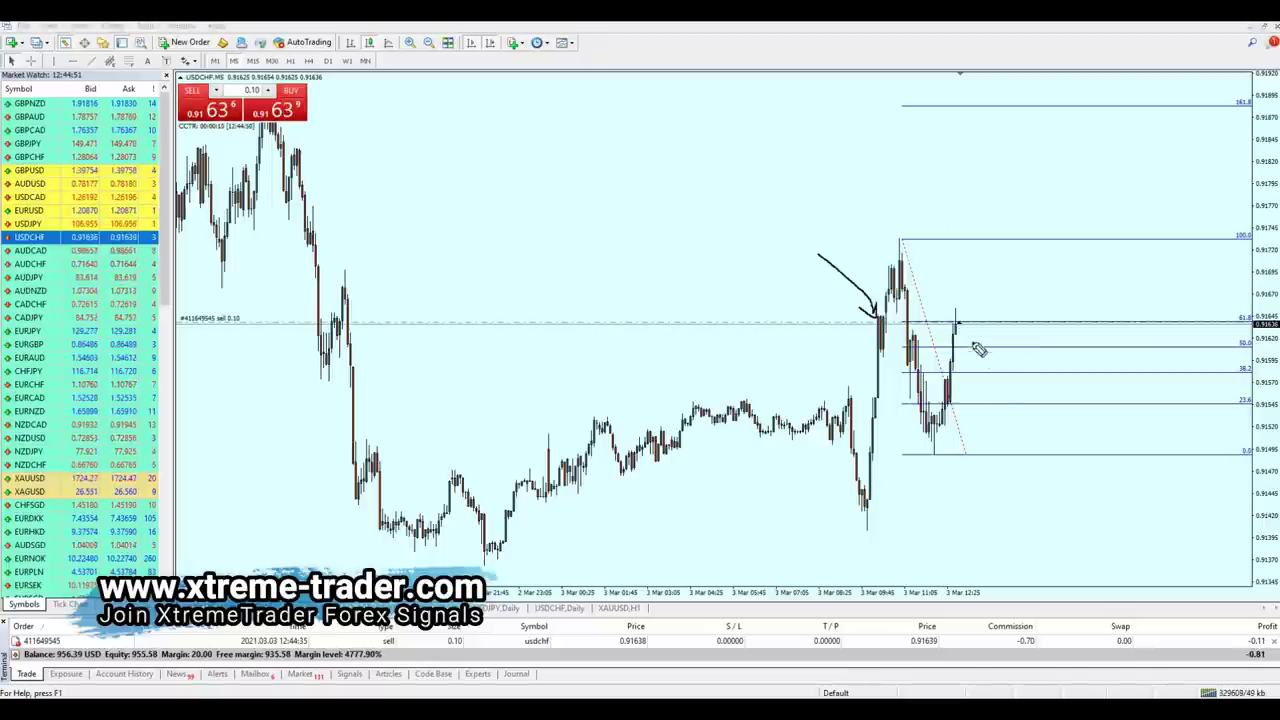
Step: Sketch the fall from 61.8 to 23.6 labelled S2, add an upward arrow labelled S1 at the 23.6 level, and clear the annotations
{"action": "mouse_move", "coordinate": [998, 408]}
{"action": "left_mouse_down"}
{"action": "mouse_move", "coordinate": [1046, 412]}
{"action": "mouse_move", "coordinate": [992, 454]}
{"action": "mouse_move", "coordinate": [1048, 455]}
{"action": "left_mouse_up"}
{"action": "left_click_drag", "start_coordinate": [942, 482], "coordinate": [968, 428]}
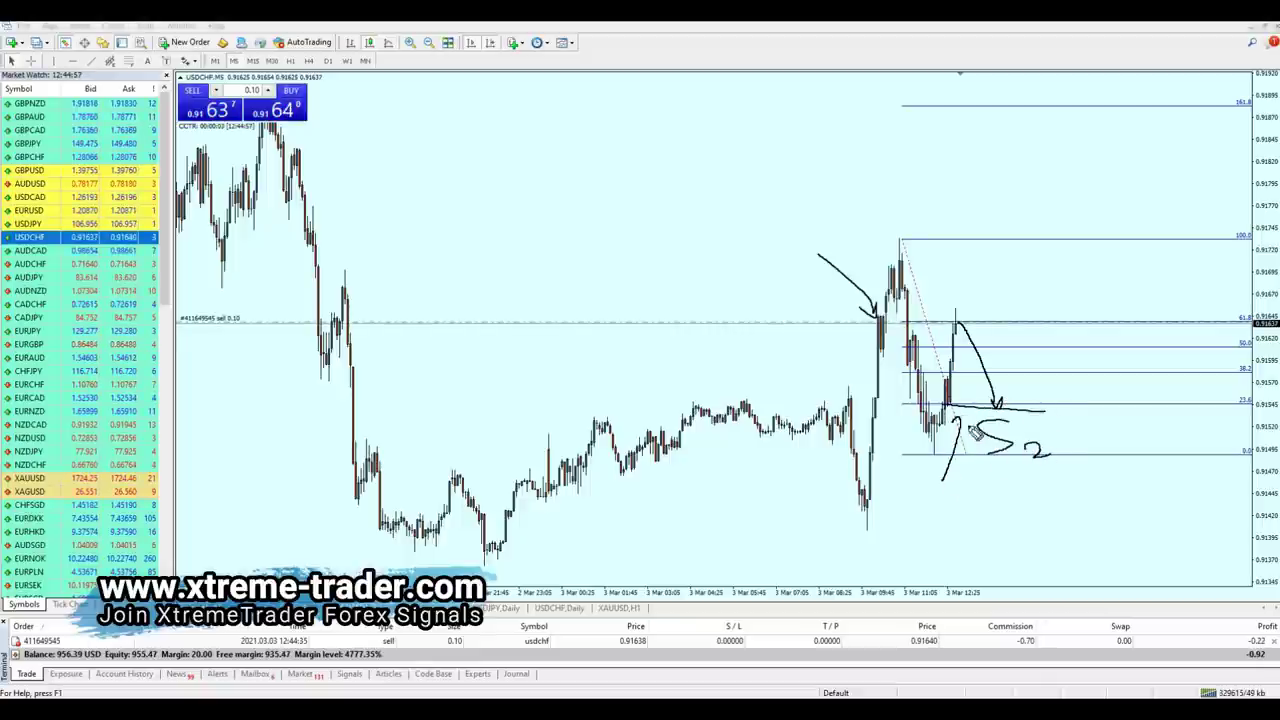
{"action": "left_click_drag", "start_coordinate": [955, 487], "coordinate": [935, 516]}
{"action": "left_click_drag", "start_coordinate": [975, 503], "coordinate": [982, 518]}
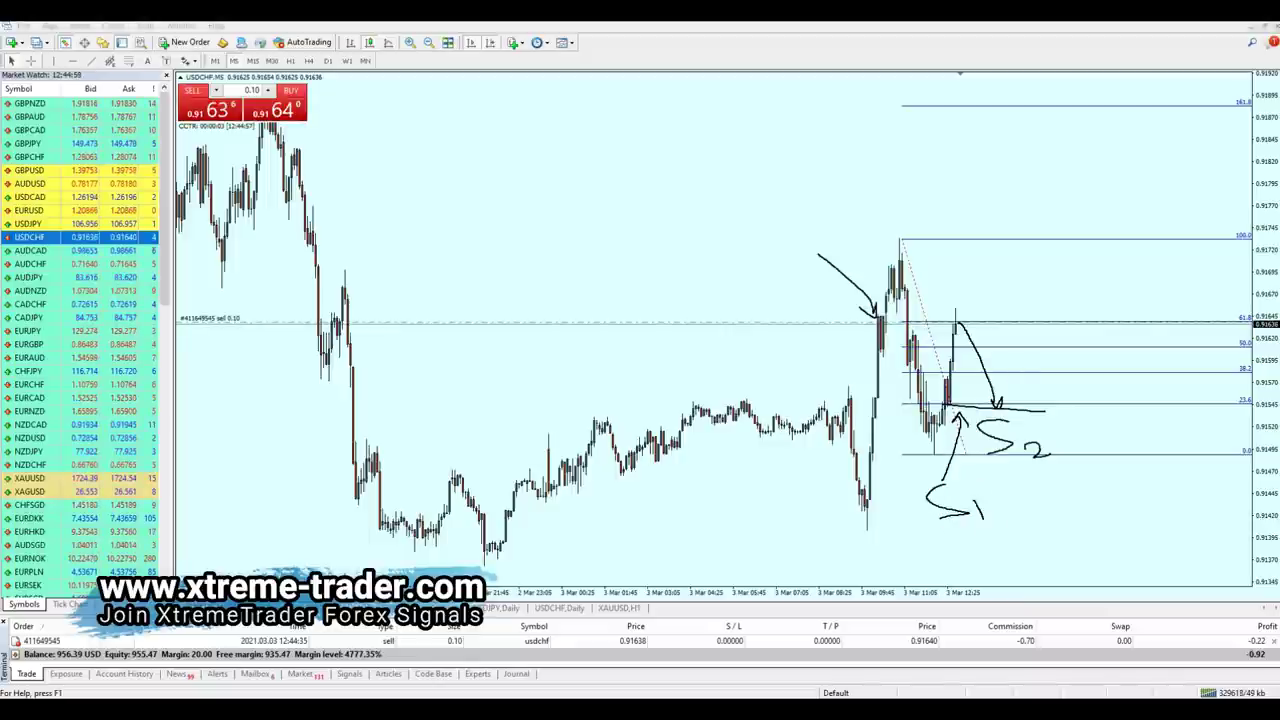
{"action": "key", "text": "Escape"}
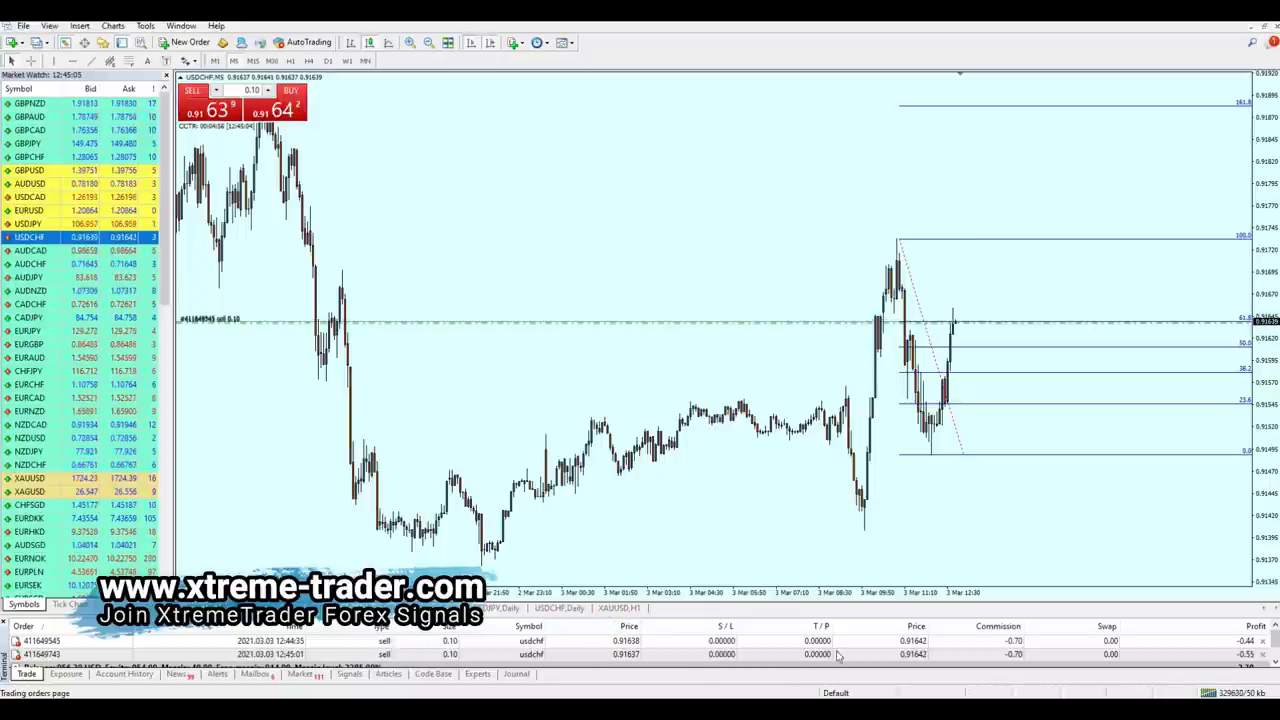
Step: Enlarge the open orders area so that both USDCHF sell positions fit in view
{"action": "left_click_drag", "start_coordinate": [828, 600], "coordinate": [828, 560]}
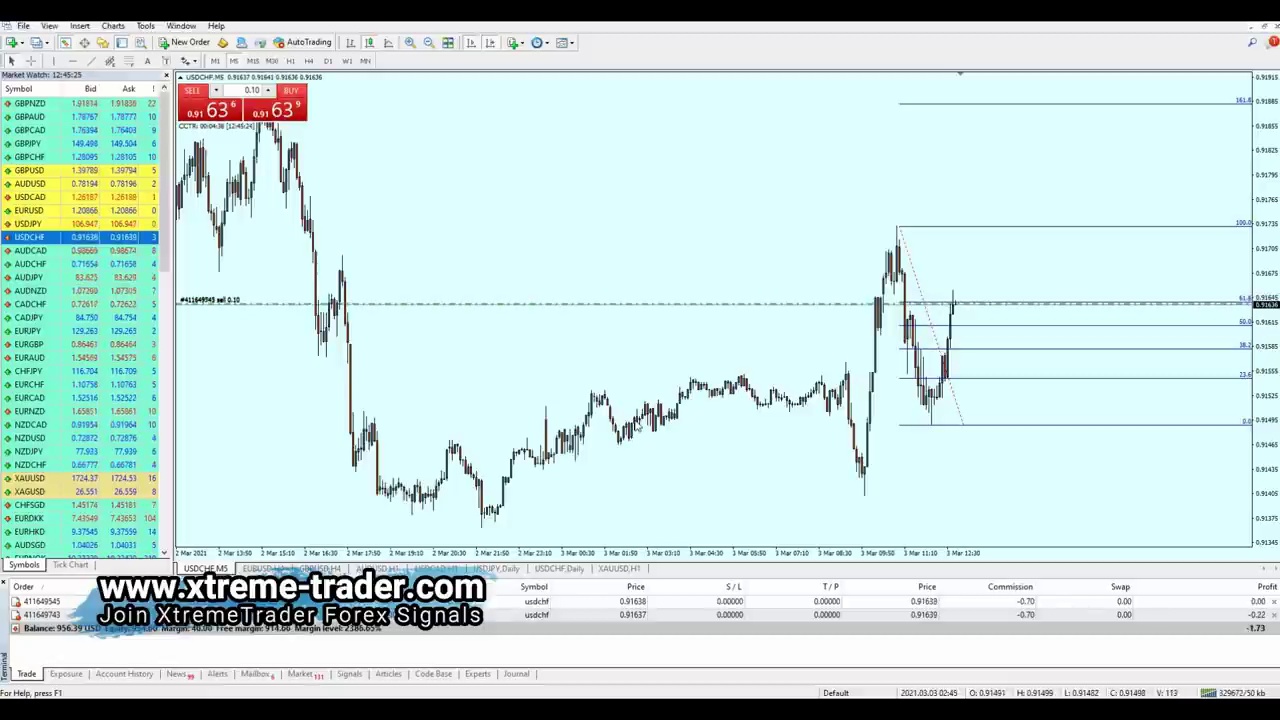
{"action": "mouse_move", "coordinate": [634, 428]}
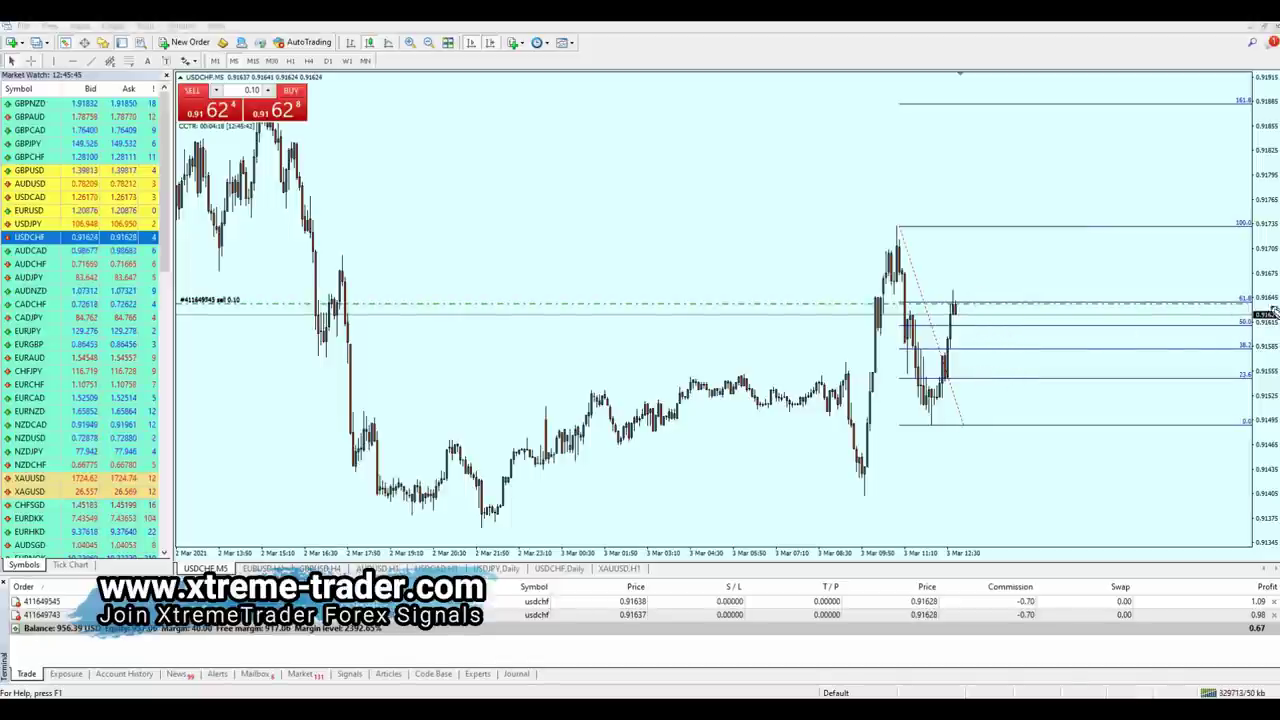
Step: Circle the 61.8 label, write a large NO beside the latest candles with two strokes beneath it, and clear the annotations
{"action": "left_click_drag", "start_coordinate": [1245, 312], "coordinate": [1258, 328]}
{"action": "mouse_move", "coordinate": [995, 305]}
{"action": "left_mouse_down"}
{"action": "mouse_move", "coordinate": [1016, 165]}
{"action": "mouse_move", "coordinate": [1138, 153]}
{"action": "mouse_move", "coordinate": [1092, 268]}
{"action": "mouse_move", "coordinate": [1097, 160]}
{"action": "left_mouse_up"}
{"action": "left_click_drag", "start_coordinate": [1228, 308], "coordinate": [1138, 362]}
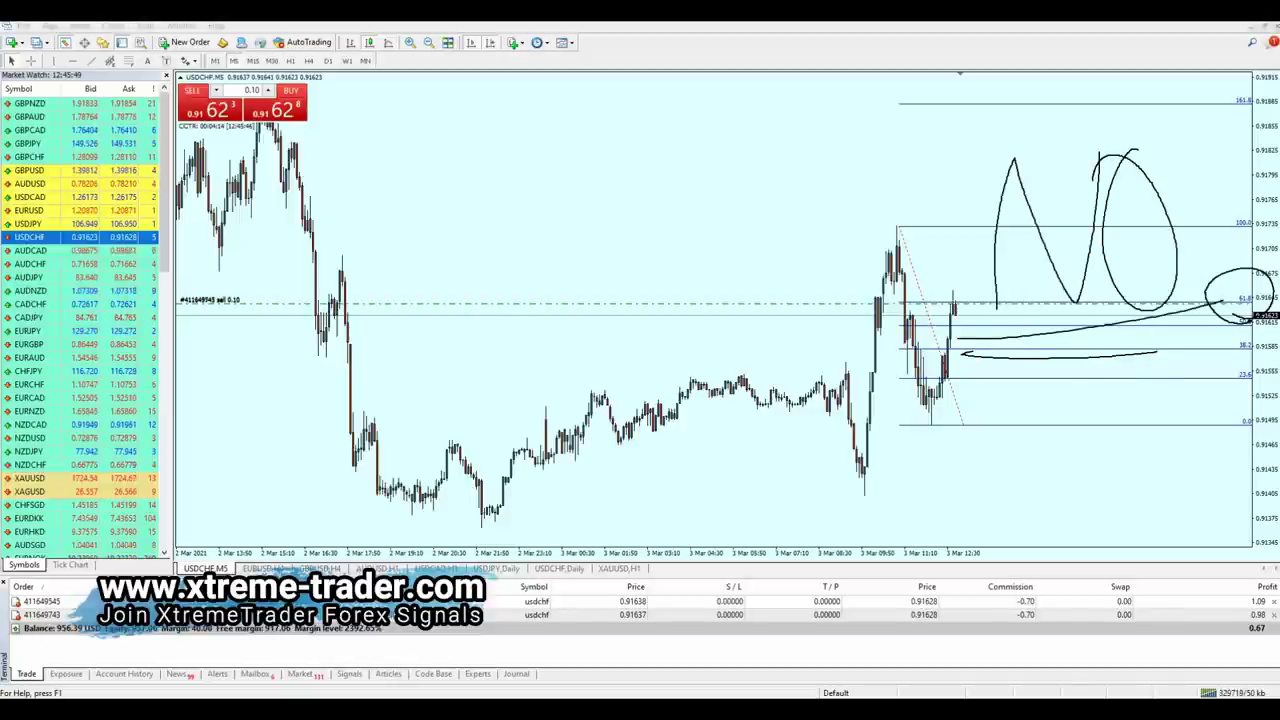
{"action": "key", "text": "Escape"}
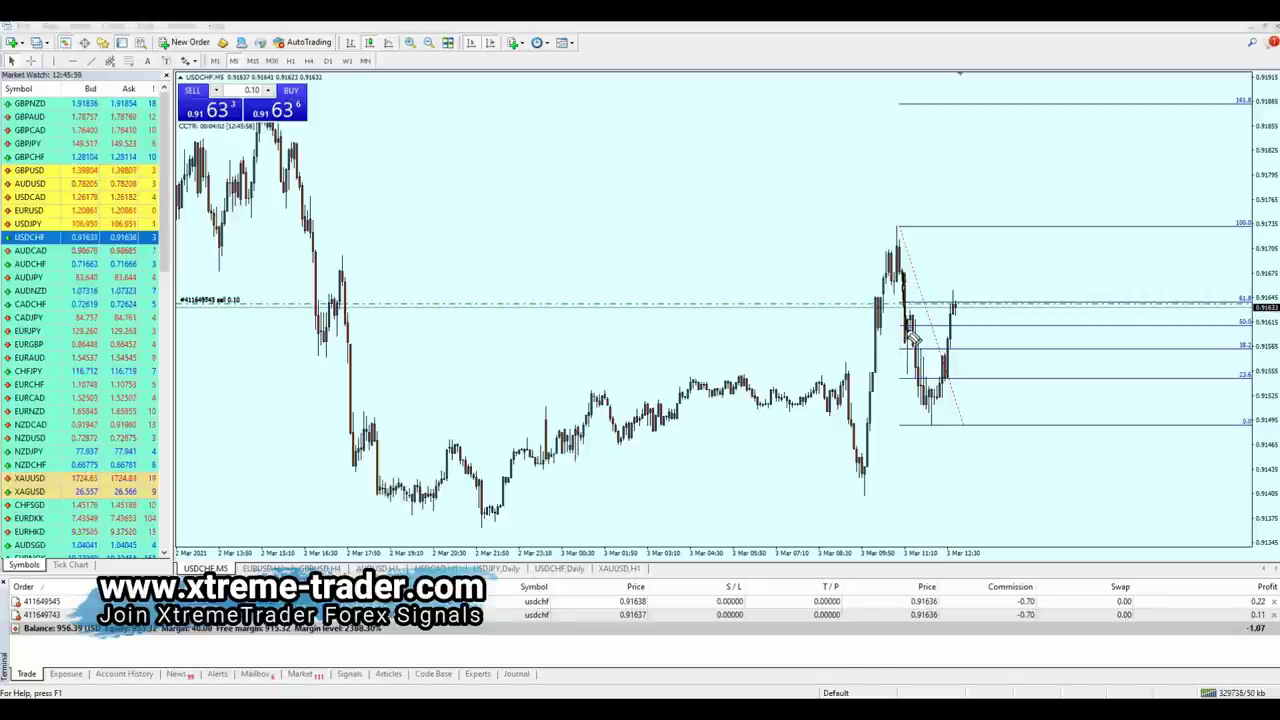
Step: Circle the candles at 23.6 labelled S1, circle those at 61.8 with a downward arrow labelled S2, and clear the annotations
{"action": "left_click_drag", "start_coordinate": [948, 392], "coordinate": [1000, 436]}
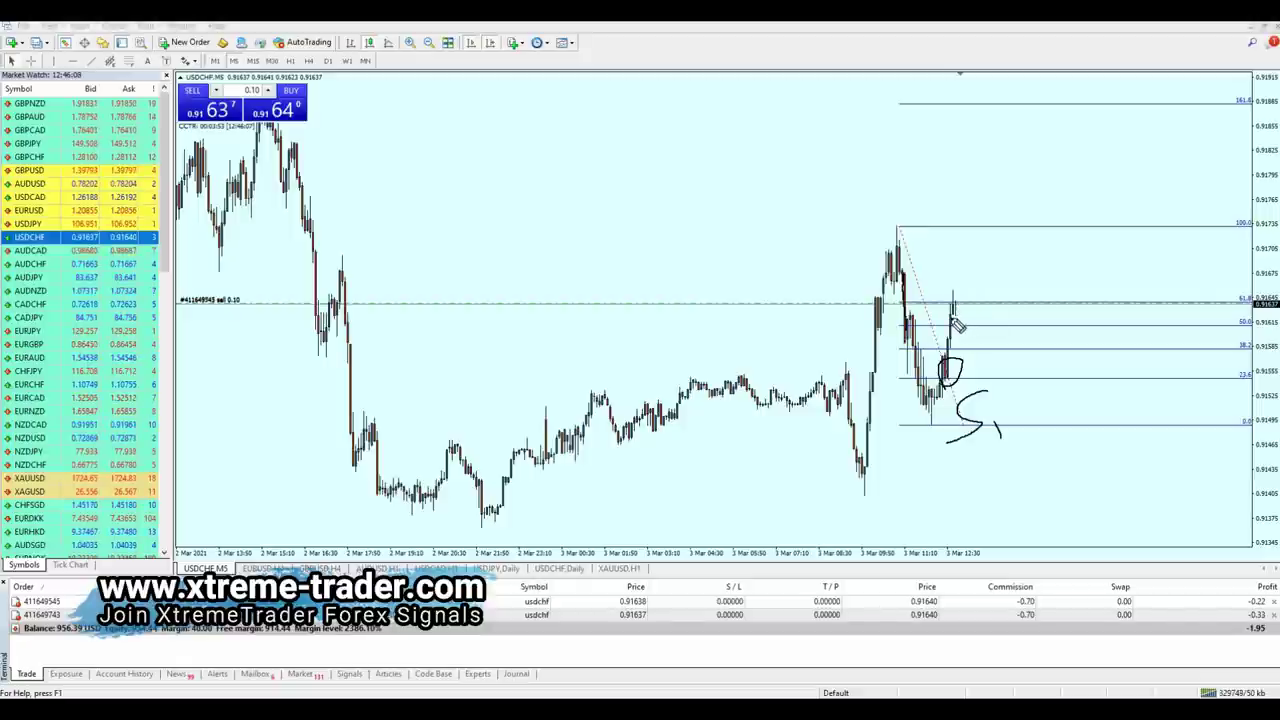
{"action": "left_click_drag", "start_coordinate": [940, 303], "coordinate": [955, 320]}
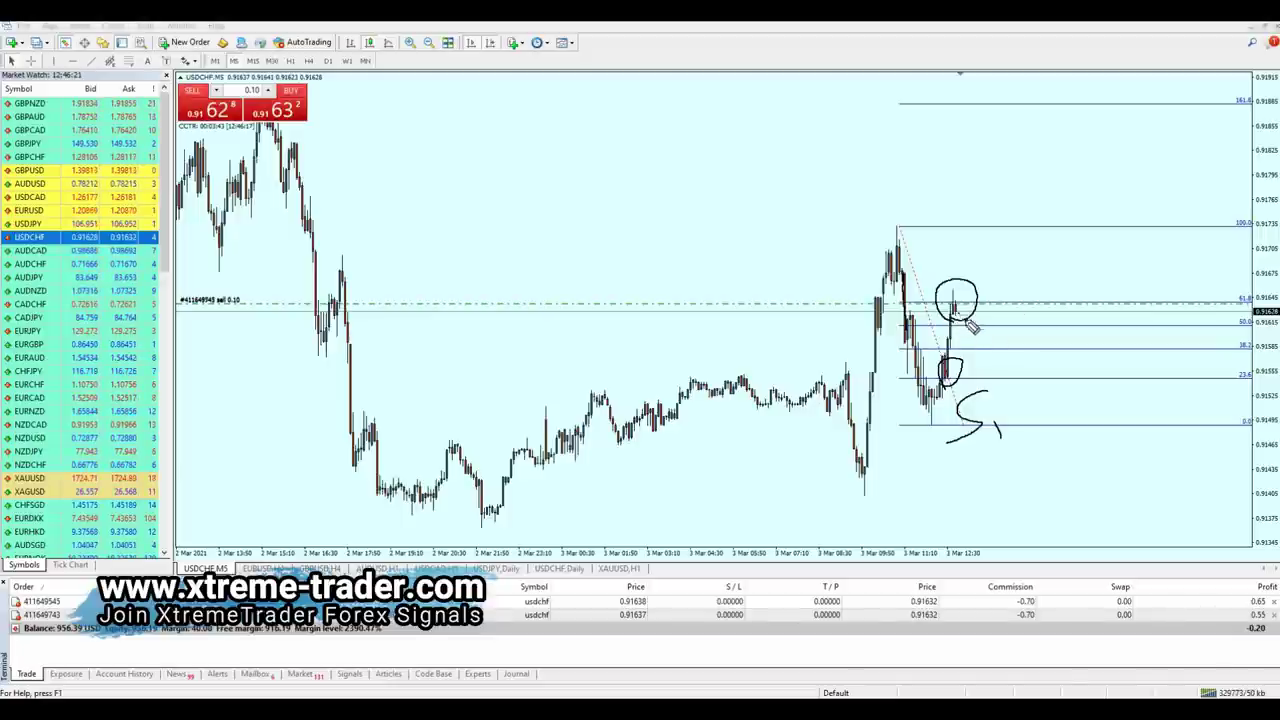
{"action": "left_click_drag", "start_coordinate": [968, 325], "coordinate": [1000, 388]}
{"action": "mouse_move", "coordinate": [997, 381]}
{"action": "left_mouse_down"}
{"action": "mouse_move", "coordinate": [1034, 389]}
{"action": "mouse_move", "coordinate": [1043, 434]}
{"action": "mouse_move", "coordinate": [1090, 432]}
{"action": "left_mouse_up"}
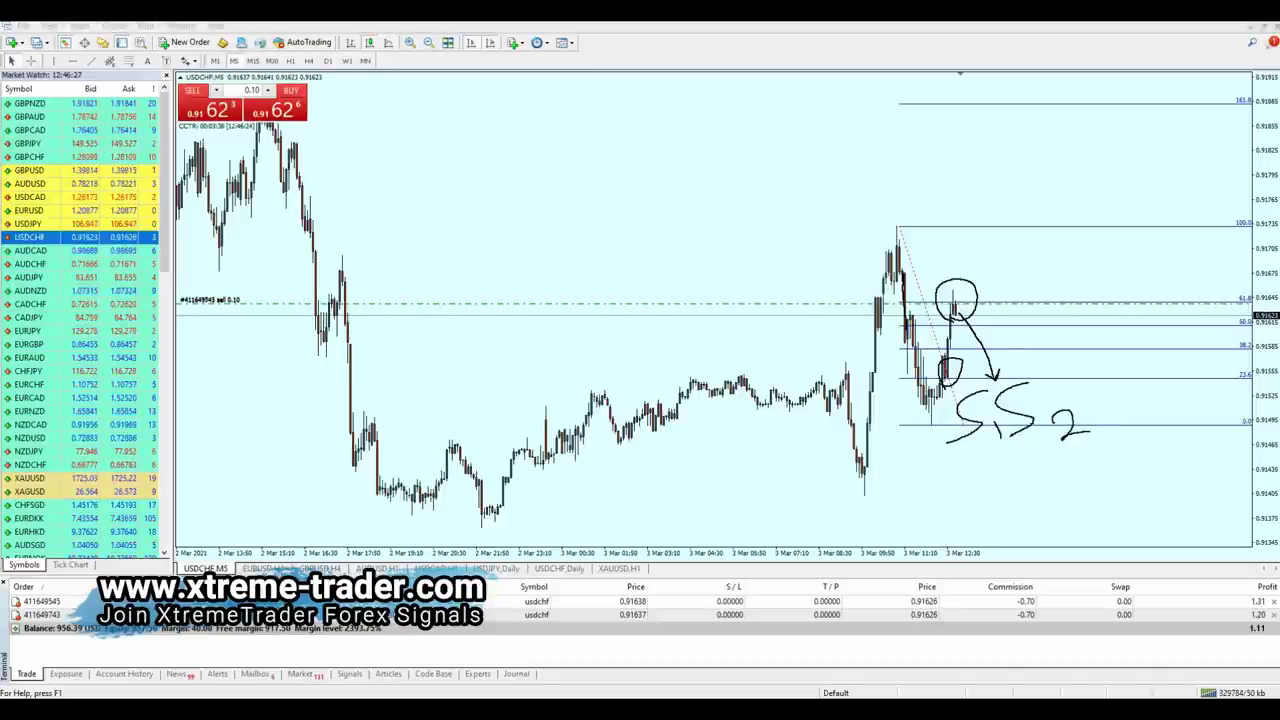
{"action": "key", "text": "Escape"}
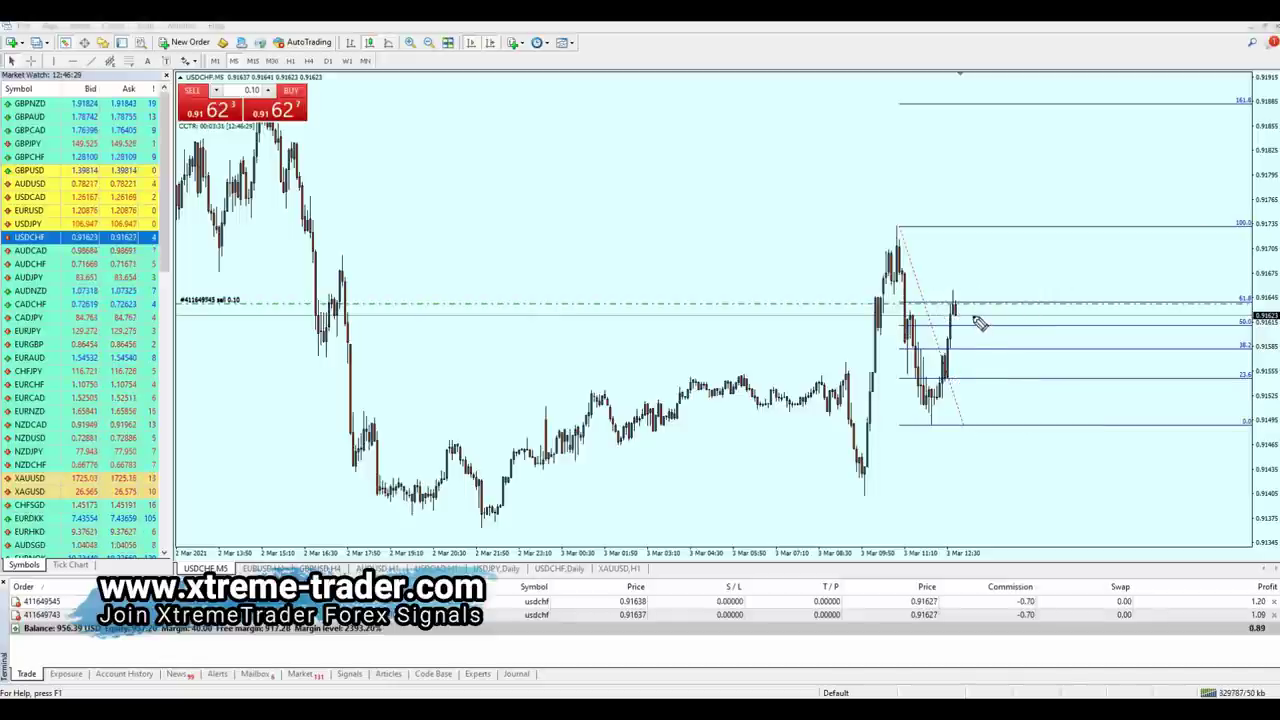
Step: Sketch a tall candle crossing the 61.8 level beside the latest price, mark that level with strokes, and clear the annotations
{"action": "mouse_move", "coordinate": [977, 288]}
{"action": "left_mouse_down"}
{"action": "mouse_move", "coordinate": [986, 306]}
{"action": "mouse_move", "coordinate": [975, 310]}
{"action": "left_mouse_up"}
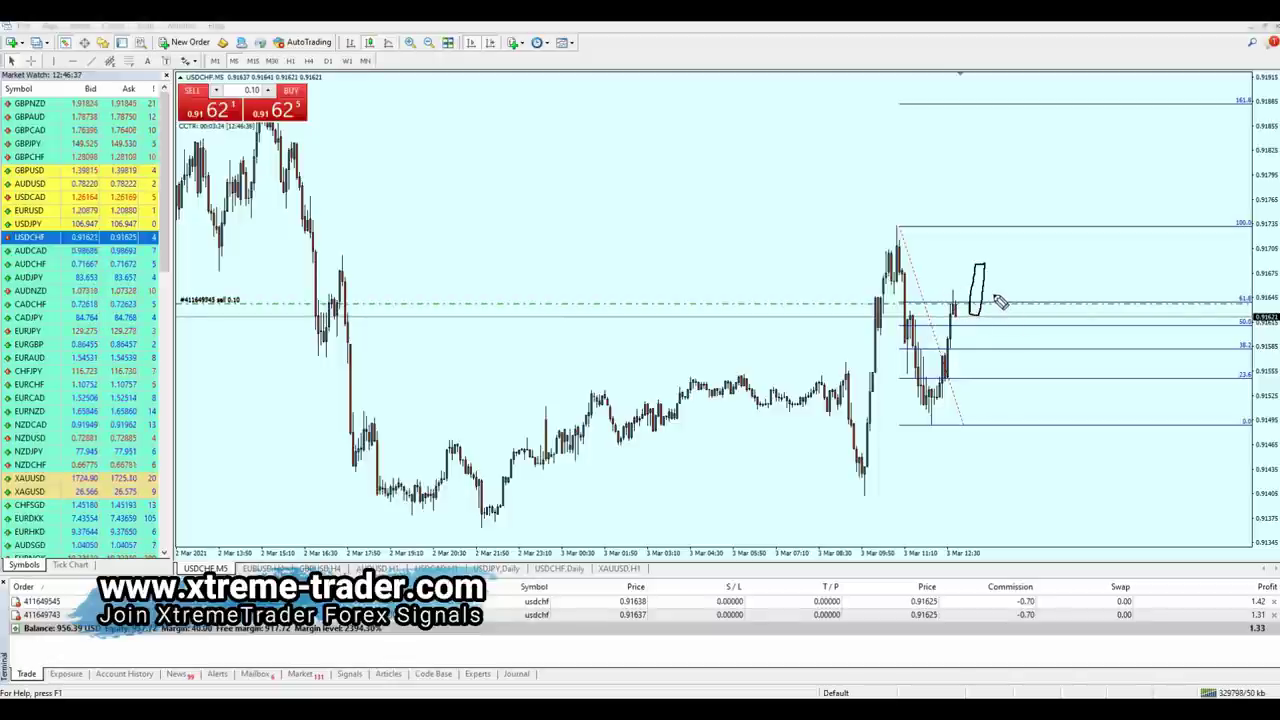
{"action": "mouse_move", "coordinate": [922, 304]}
{"action": "left_mouse_down"}
{"action": "mouse_move", "coordinate": [985, 300]}
{"action": "mouse_move", "coordinate": [988, 316]}
{"action": "left_mouse_up"}
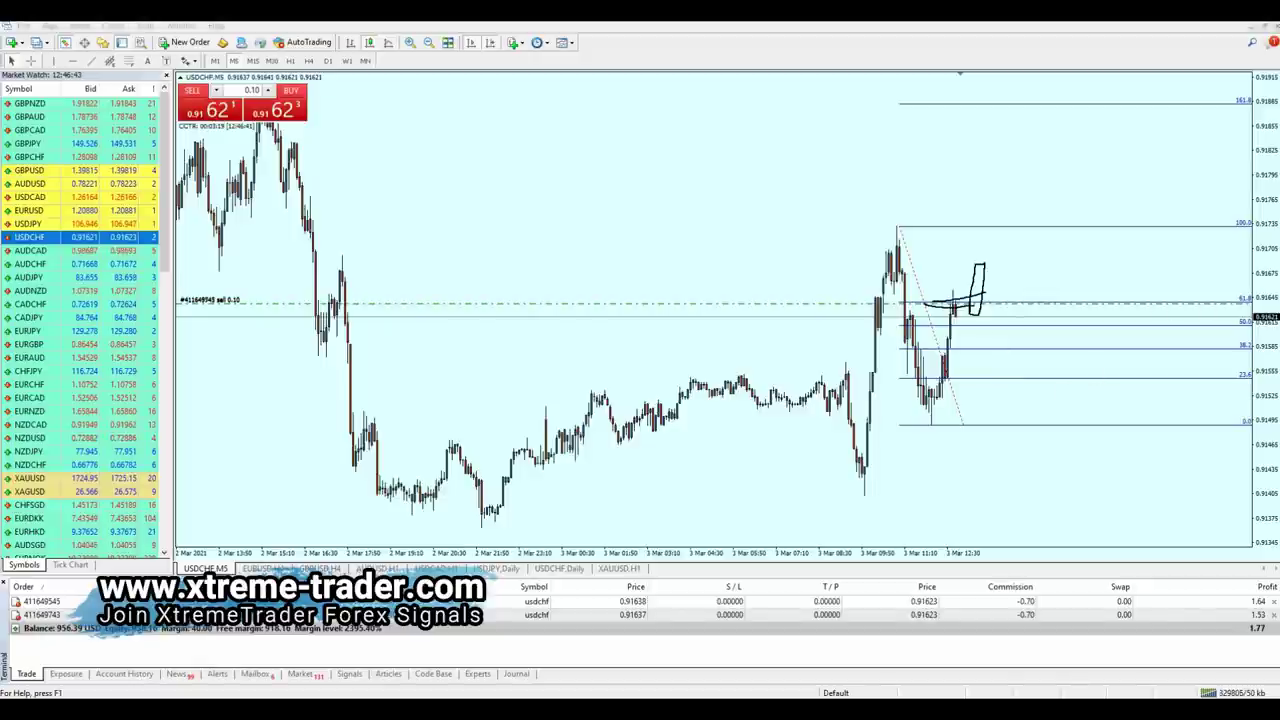
{"action": "key", "text": "e"}
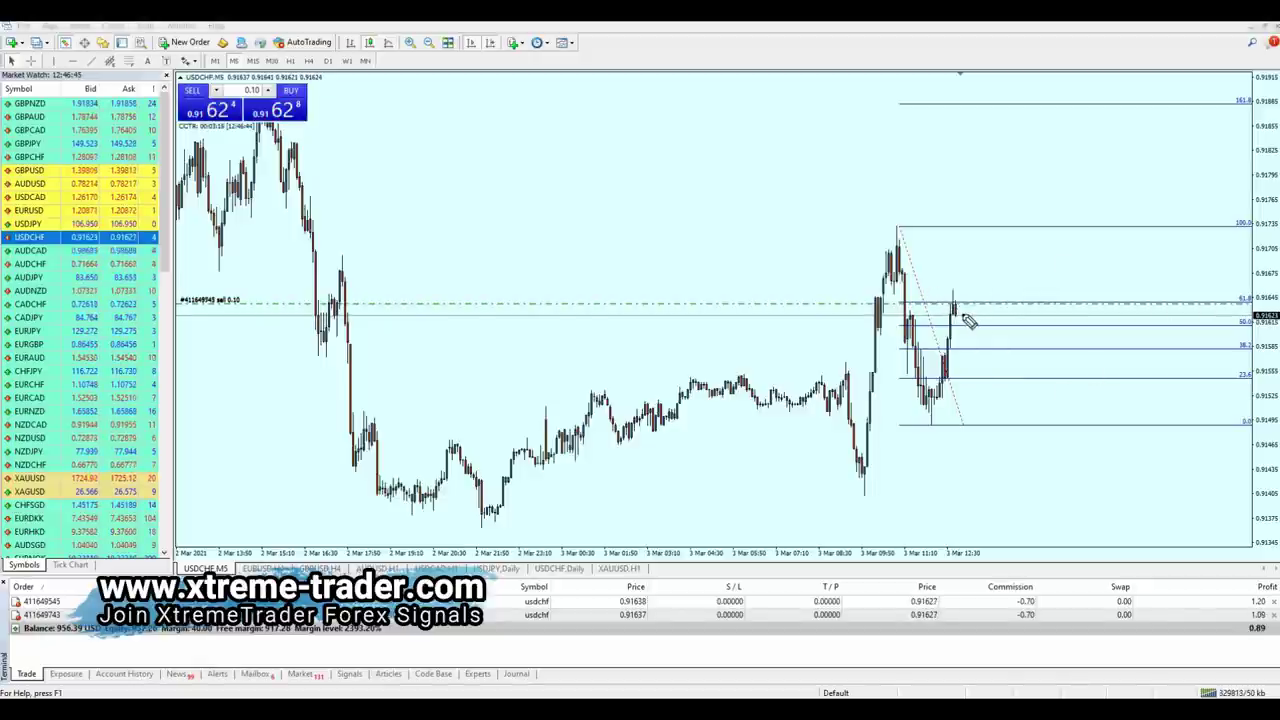
Step: Sketch a rise to 100.0, a pullback to the circled 61.8 level and a rebound labelled Buy, underline it twice, and clear the annotations
{"action": "mouse_move", "coordinate": [966, 255]}
{"action": "left_mouse_down"}
{"action": "mouse_move", "coordinate": [971, 237]}
{"action": "mouse_move", "coordinate": [978, 290]}
{"action": "mouse_move", "coordinate": [970, 316]}
{"action": "mouse_move", "coordinate": [960, 305]}
{"action": "left_mouse_up"}
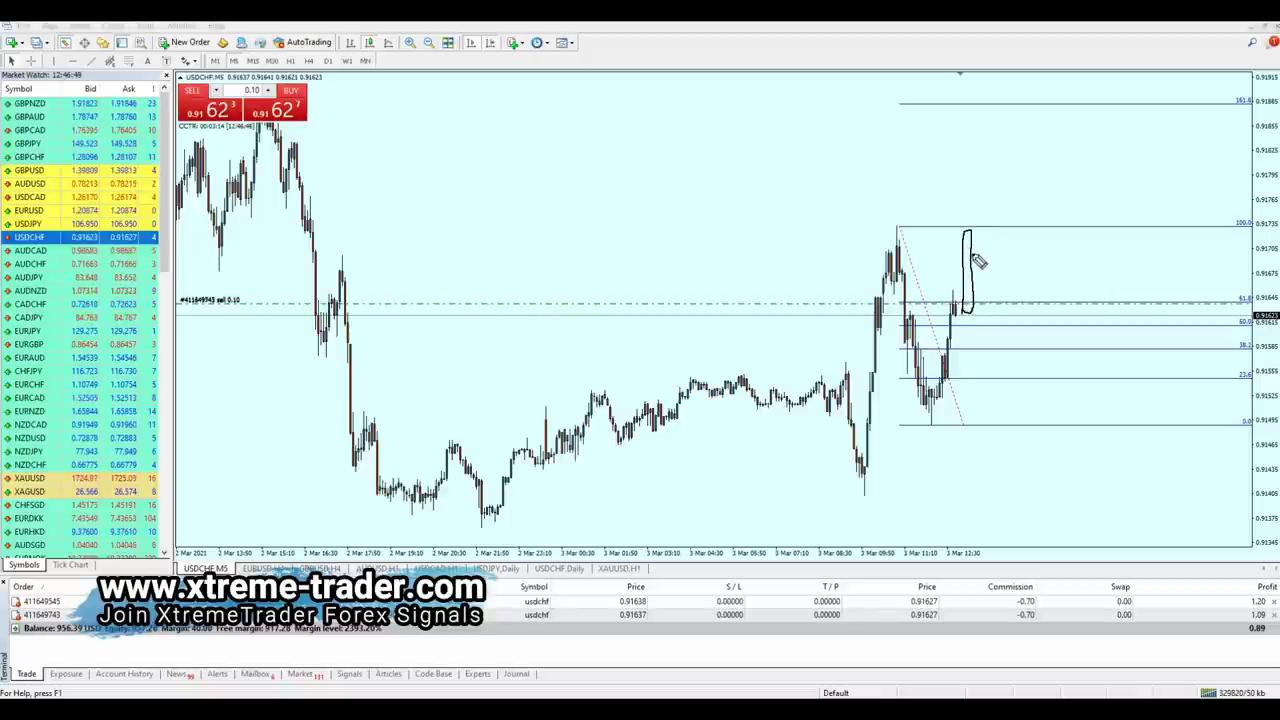
{"action": "left_click_drag", "start_coordinate": [979, 236], "coordinate": [1042, 316]}
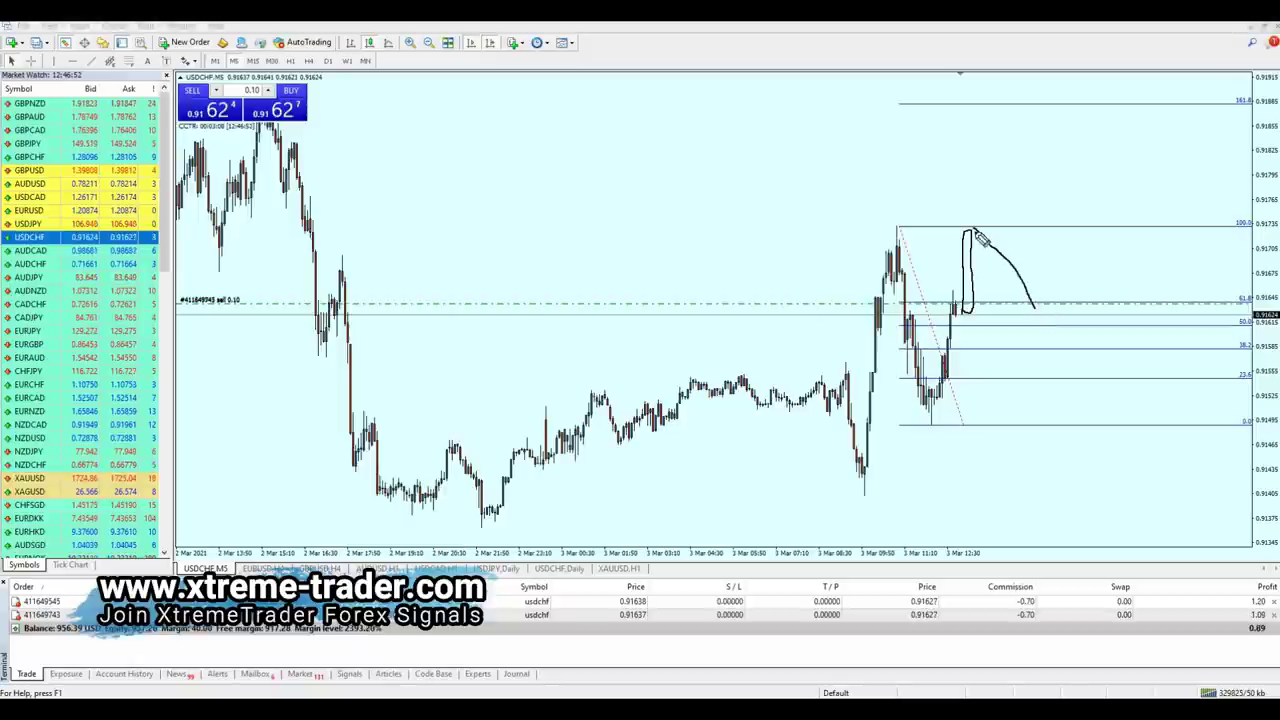
{"action": "mouse_move", "coordinate": [1212, 318]}
{"action": "left_mouse_down"}
{"action": "mouse_move", "coordinate": [1245, 312]}
{"action": "mouse_move", "coordinate": [1228, 300]}
{"action": "mouse_move", "coordinate": [1222, 310]}
{"action": "left_mouse_up"}
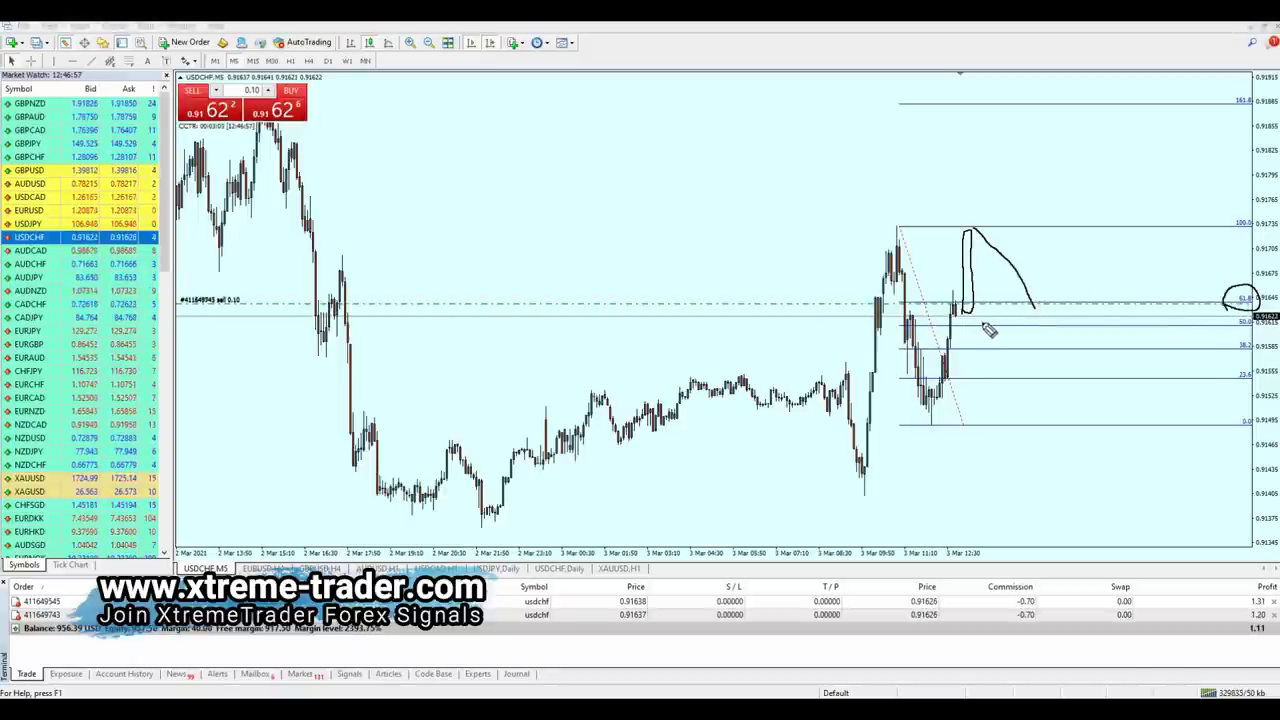
{"action": "left_click_drag", "start_coordinate": [1052, 230], "coordinate": [1021, 320]}
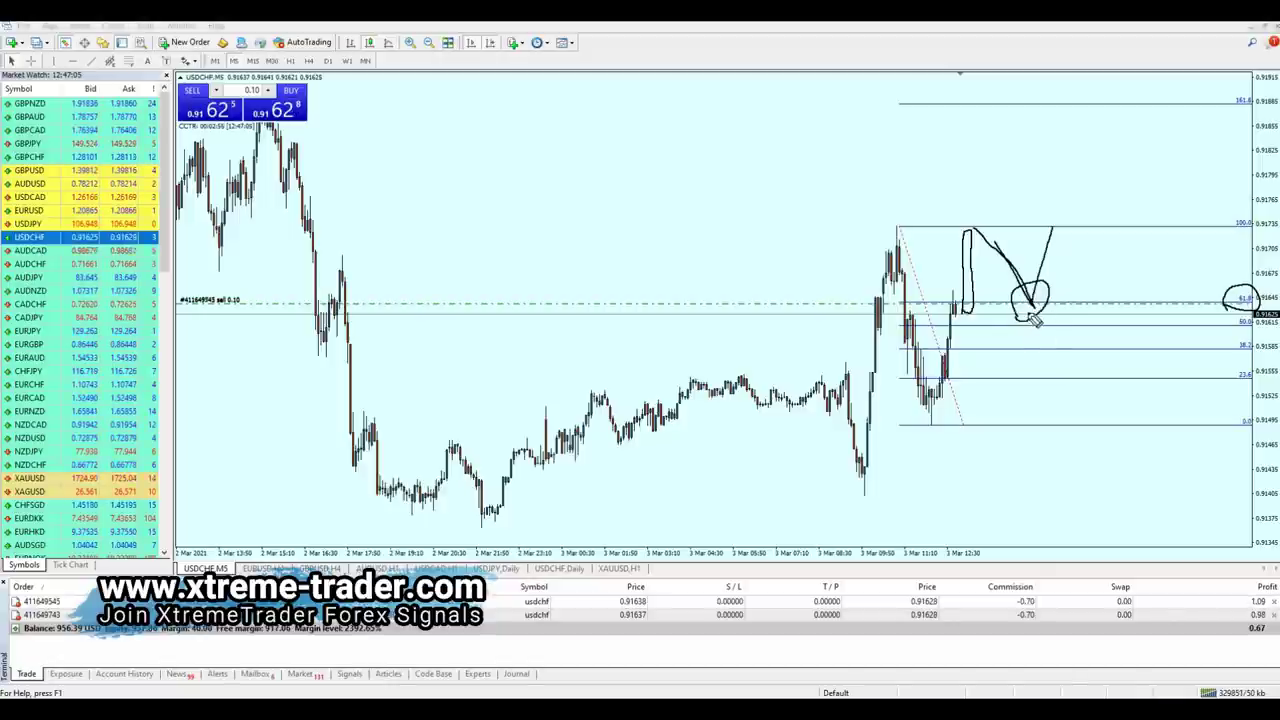
{"action": "mouse_move", "coordinate": [1044, 318]}
{"action": "left_mouse_down"}
{"action": "mouse_move", "coordinate": [1086, 391]}
{"action": "mouse_move", "coordinate": [1128, 371]}
{"action": "mouse_move", "coordinate": [1146, 423]}
{"action": "mouse_move", "coordinate": [1178, 443]}
{"action": "left_mouse_up"}
{"action": "left_click_drag", "start_coordinate": [1066, 478], "coordinate": [1176, 436]}
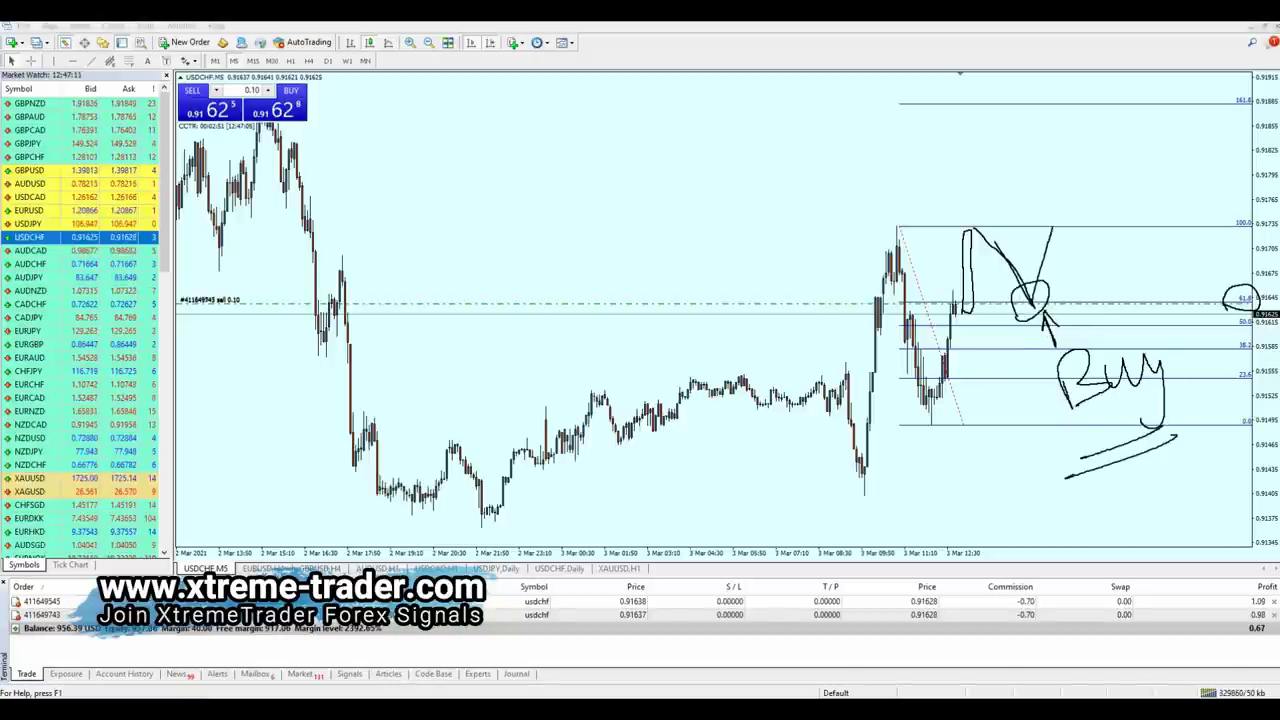
{"action": "key", "text": "Escape"}
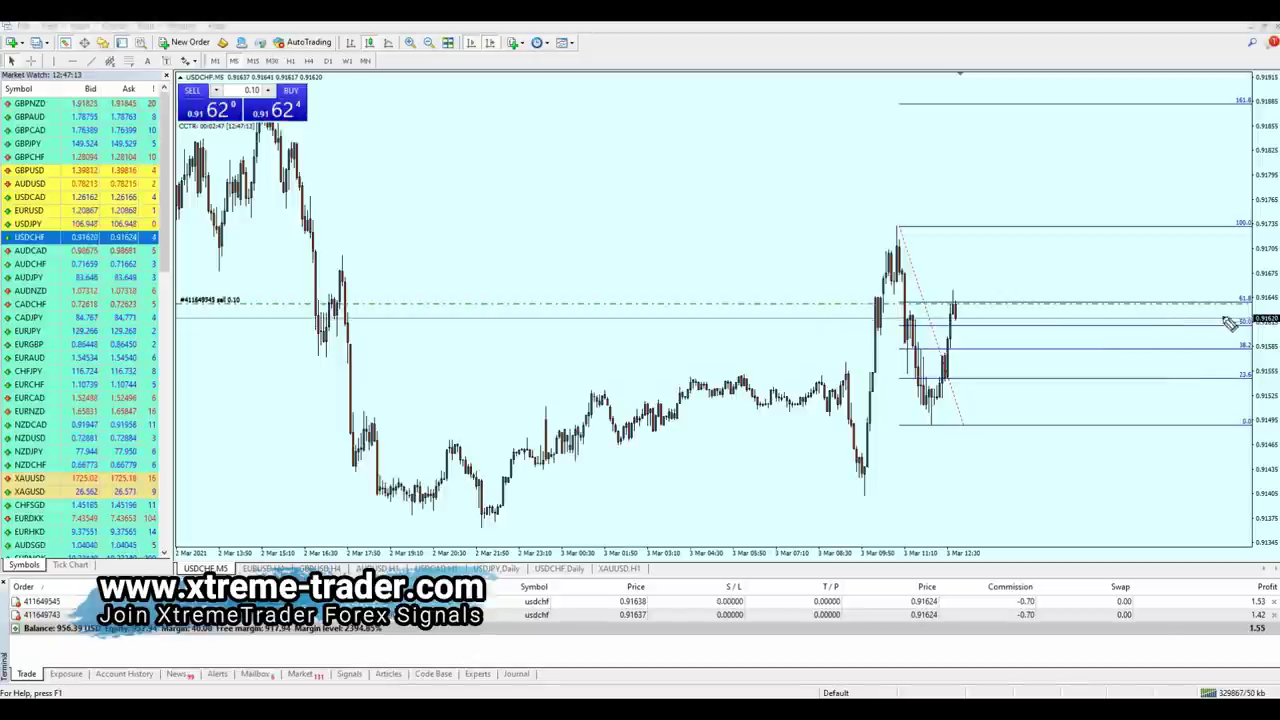
Step: Circle the 61.8 label and write a large yes beside it with two strokes beneath
{"action": "left_click_drag", "start_coordinate": [1248, 326], "coordinate": [1262, 322]}
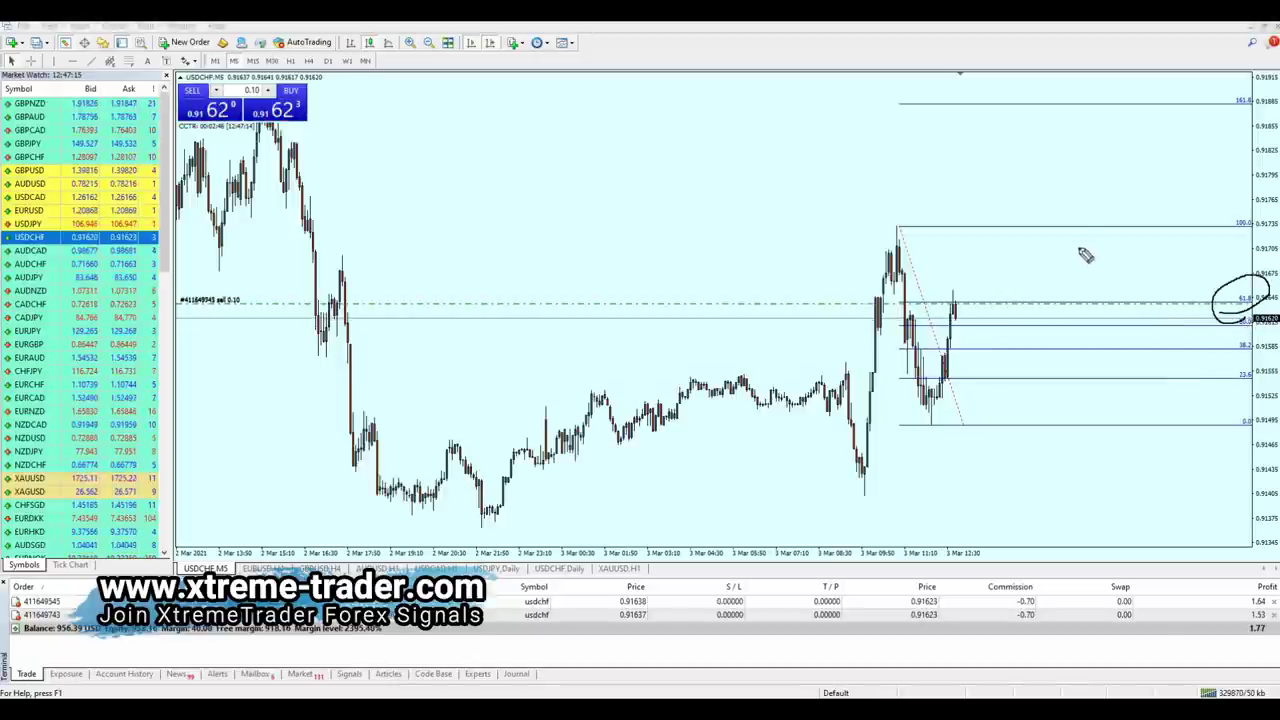
{"action": "left_click_drag", "start_coordinate": [1070, 230], "coordinate": [1130, 318]}
{"action": "mouse_move", "coordinate": [1132, 242]}
{"action": "left_mouse_down"}
{"action": "mouse_move", "coordinate": [1172, 230]}
{"action": "mouse_move", "coordinate": [1196, 200]}
{"action": "left_mouse_up"}
{"action": "mouse_move", "coordinate": [1125, 333]}
{"action": "left_mouse_down"}
{"action": "mouse_move", "coordinate": [1224, 250]}
{"action": "mouse_move", "coordinate": [1136, 346]}
{"action": "left_mouse_up"}
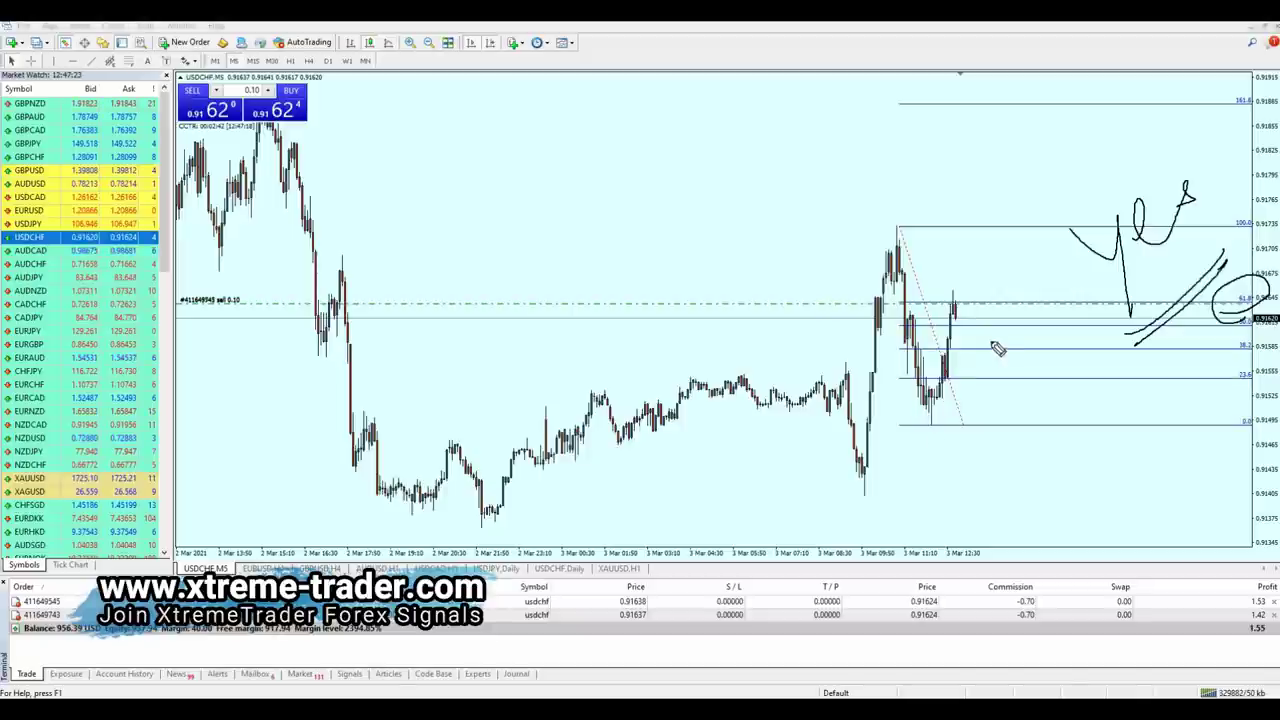
Step: Box the 3 March price range, mark its consolidation and resistance line with a downward arrow from 23.6, and clear the annotations
{"action": "mouse_move", "coordinate": [990, 342]}
{"action": "left_mouse_down"}
{"action": "mouse_move", "coordinate": [565, 344]}
{"action": "mouse_move", "coordinate": [996, 460]}
{"action": "left_mouse_up"}
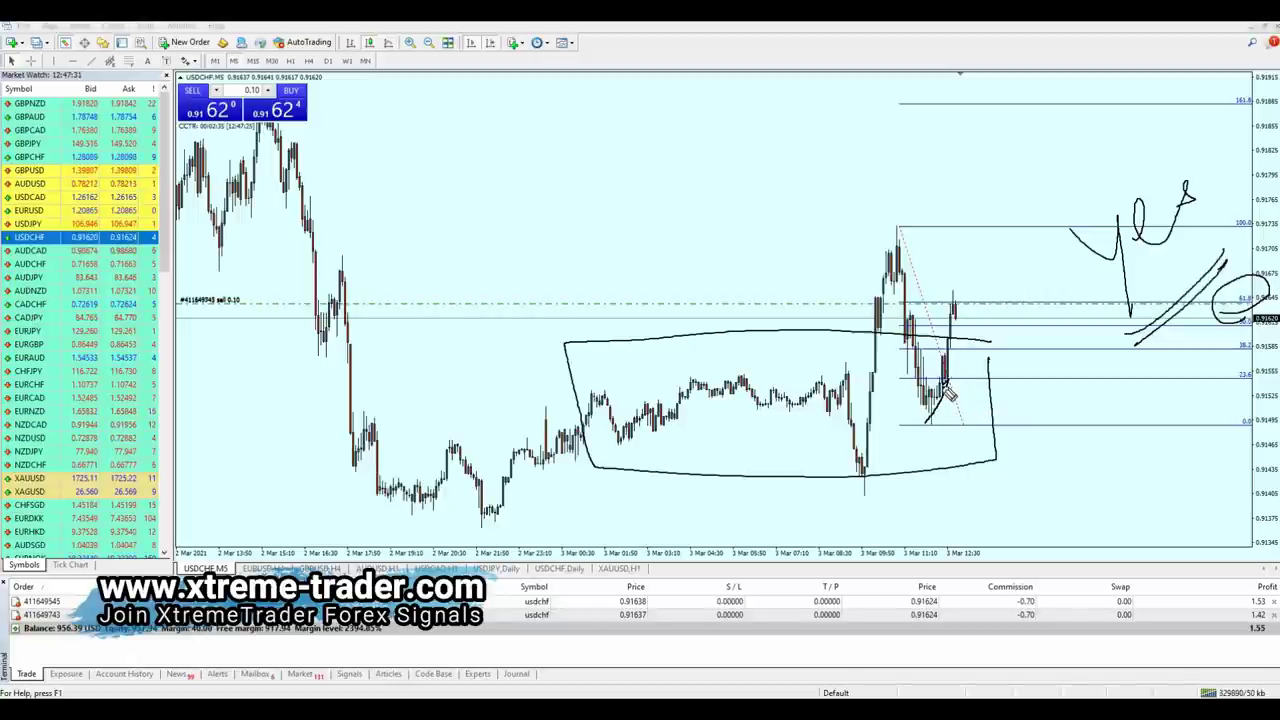
{"action": "left_click_drag", "start_coordinate": [938, 388], "coordinate": [954, 386]}
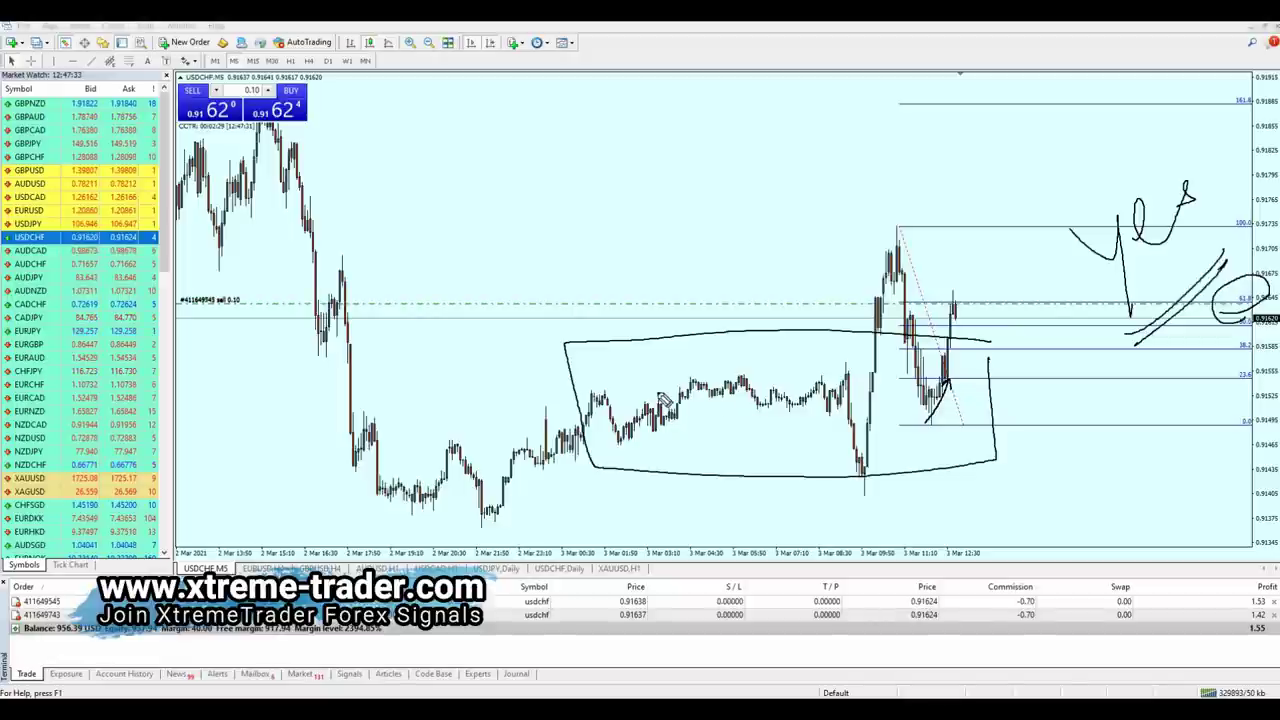
{"action": "mouse_move", "coordinate": [662, 396]}
{"action": "left_mouse_down"}
{"action": "mouse_move", "coordinate": [858, 380]}
{"action": "mouse_move", "coordinate": [642, 386]}
{"action": "mouse_move", "coordinate": [1056, 368]}
{"action": "left_mouse_up"}
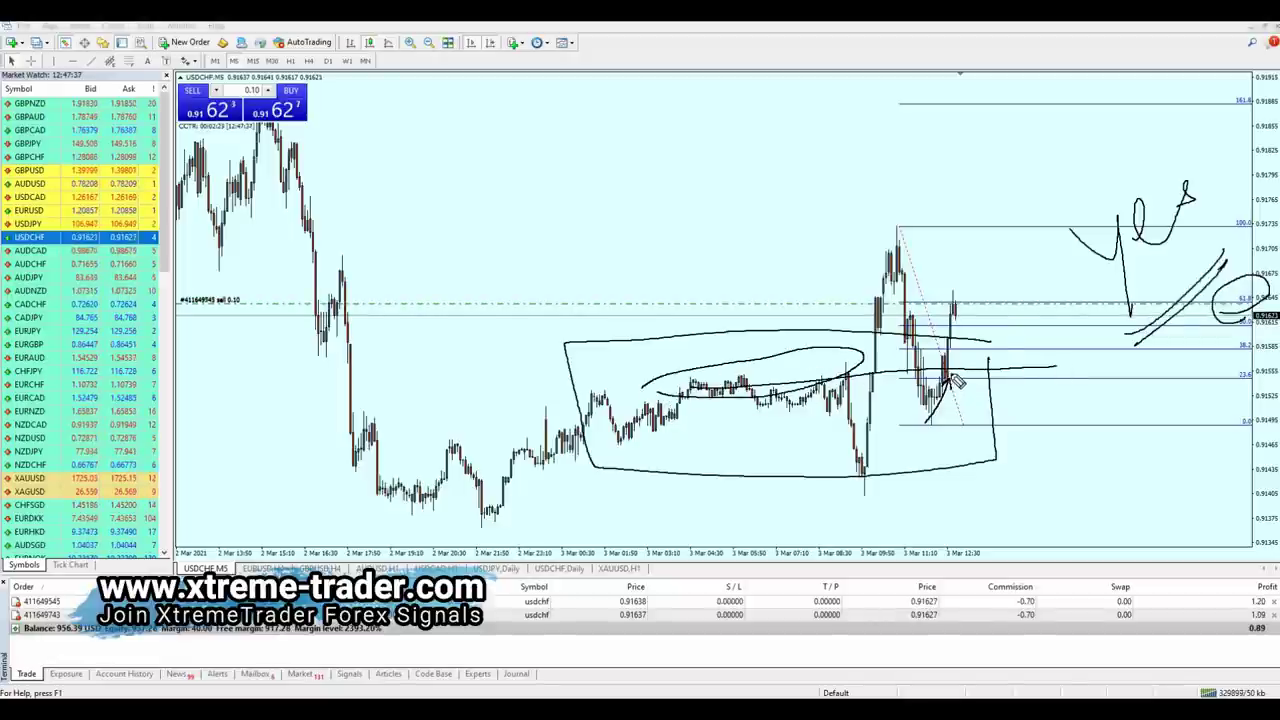
{"action": "left_click_drag", "start_coordinate": [952, 378], "coordinate": [1000, 522]}
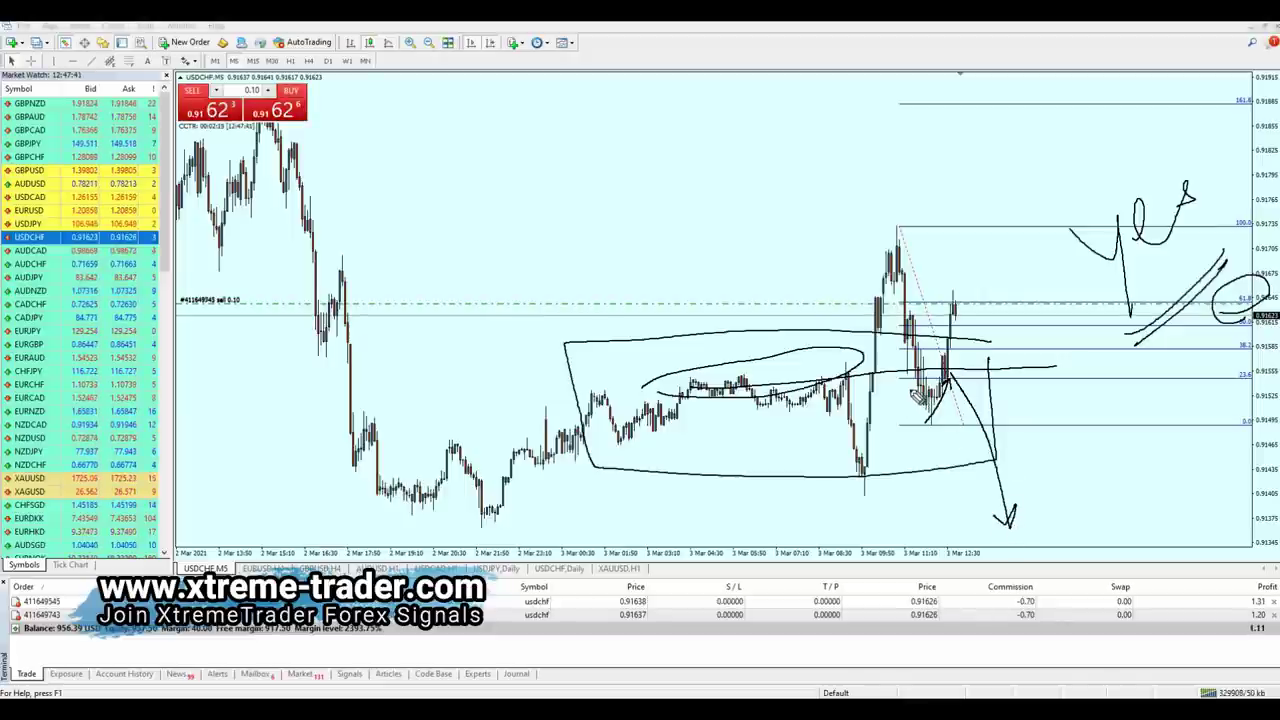
{"action": "left_click_drag", "start_coordinate": [912, 430], "coordinate": [945, 385]}
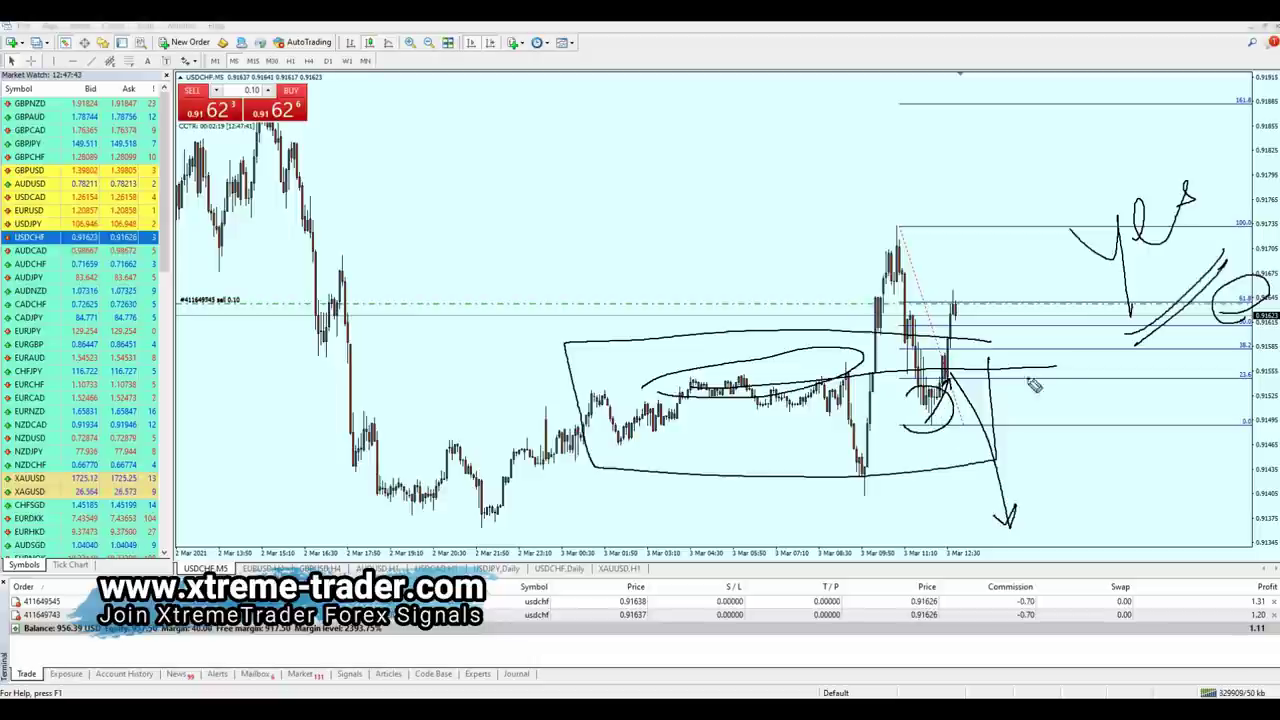
{"action": "key", "text": "e"}
Step: Circle the low below 23.6 and the earlier consolidation, sketch a peak and then a V-shaped bounce at 23.6, and clear the annotations
{"action": "mouse_move", "coordinate": [963, 431]}
{"action": "left_mouse_down"}
{"action": "mouse_move", "coordinate": [926, 440]}
{"action": "mouse_move", "coordinate": [943, 440]}
{"action": "left_mouse_up"}
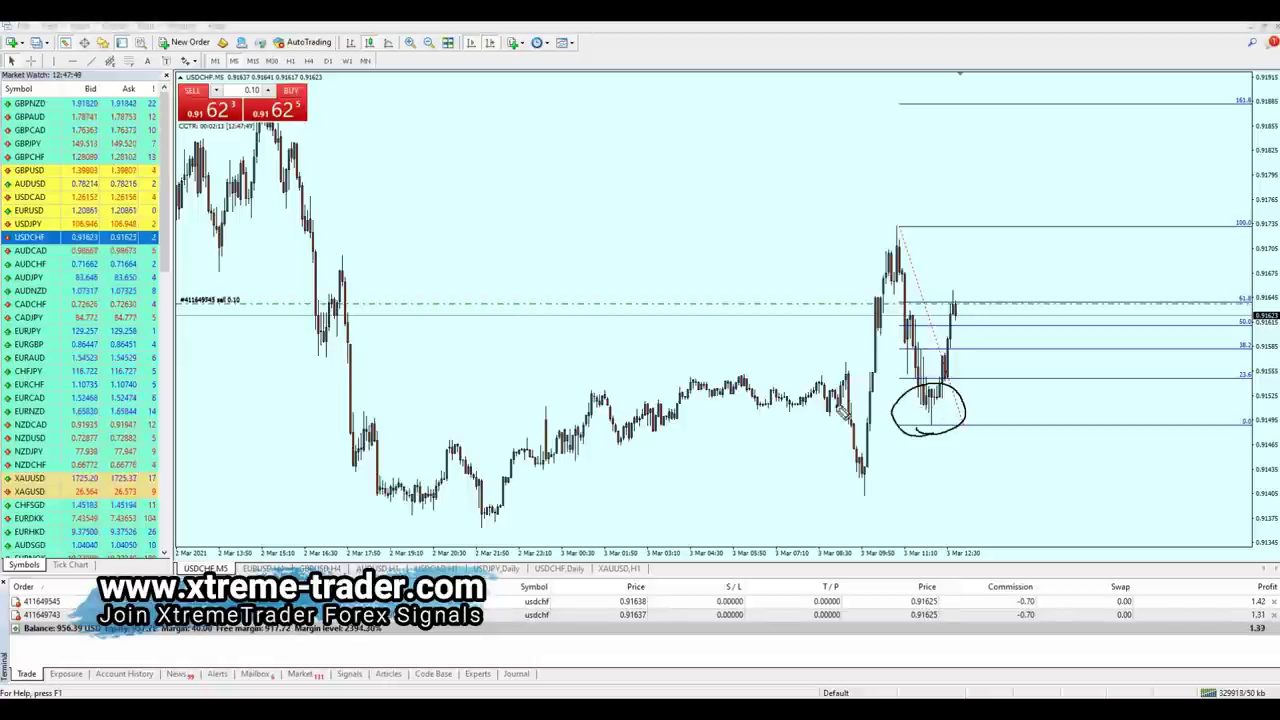
{"action": "mouse_move", "coordinate": [638, 387]}
{"action": "left_mouse_down"}
{"action": "mouse_move", "coordinate": [745, 410]}
{"action": "mouse_move", "coordinate": [823, 353]}
{"action": "left_mouse_up"}
{"action": "left_click_drag", "start_coordinate": [690, 368], "coordinate": [663, 383]}
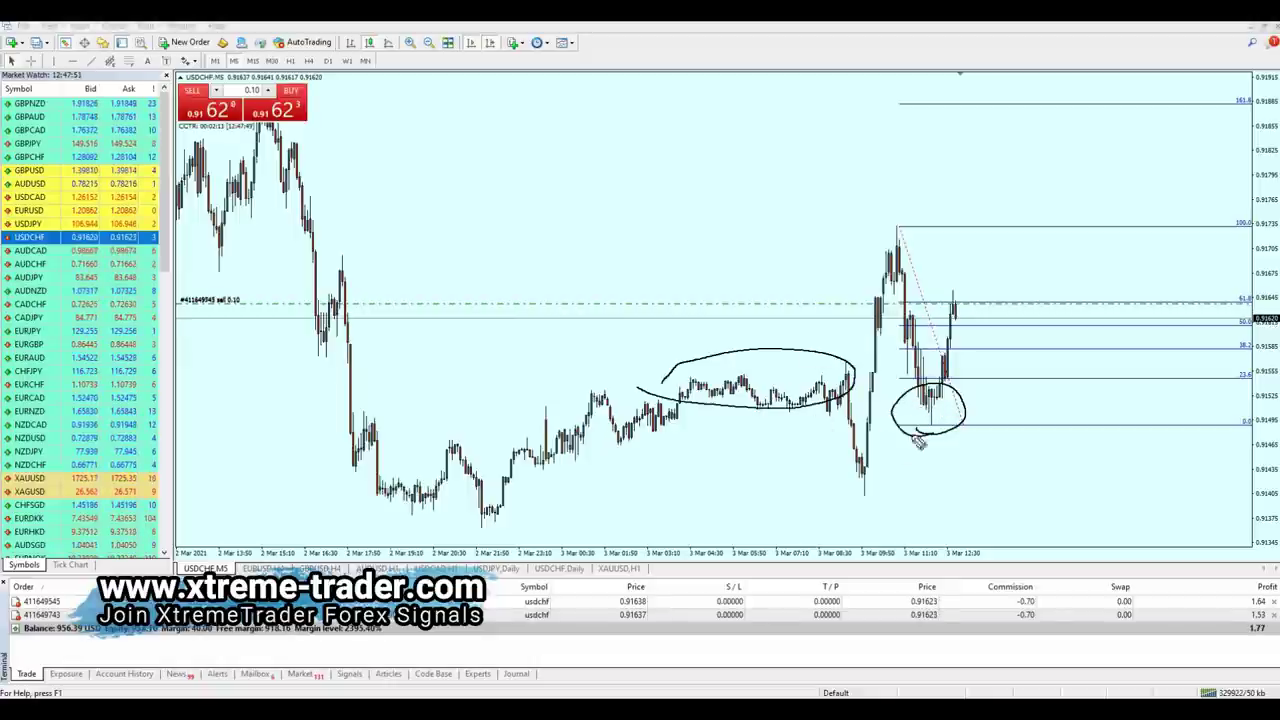
{"action": "mouse_move", "coordinate": [926, 428]}
{"action": "left_mouse_down"}
{"action": "mouse_move", "coordinate": [948, 392]}
{"action": "mouse_move", "coordinate": [968, 430]}
{"action": "left_mouse_up"}
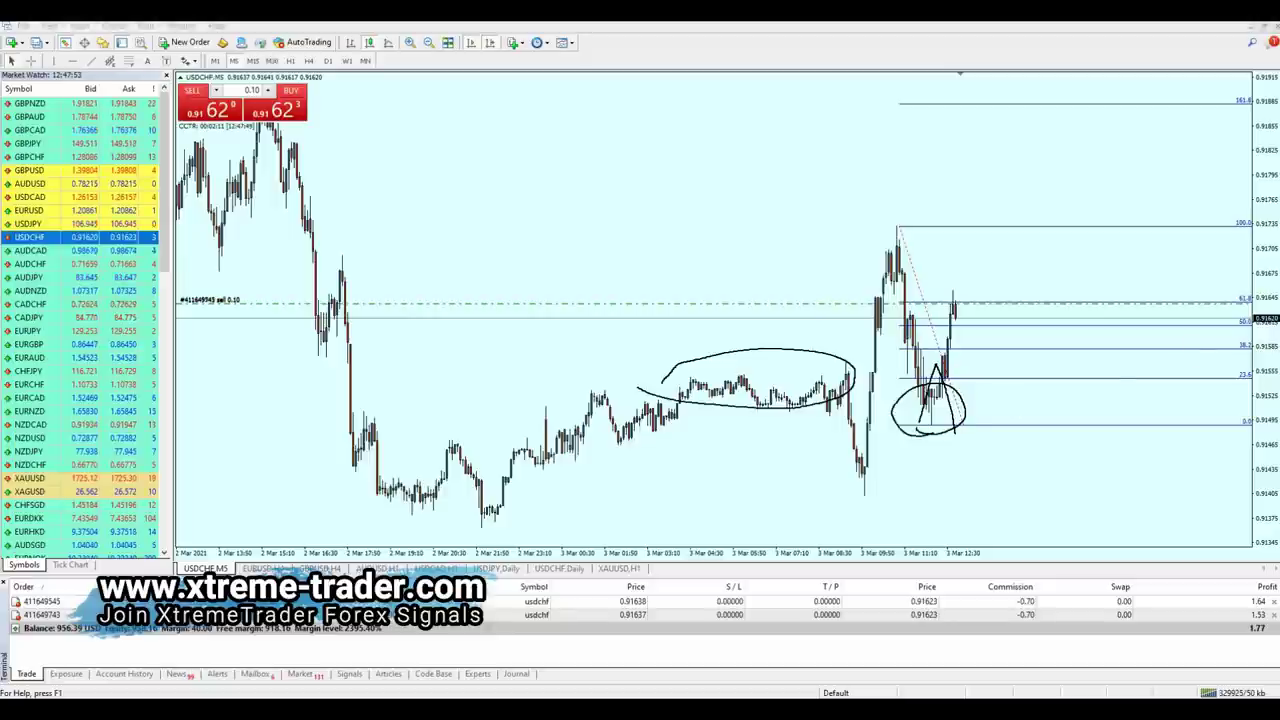
{"action": "left_click", "coordinate": [926, 424]}
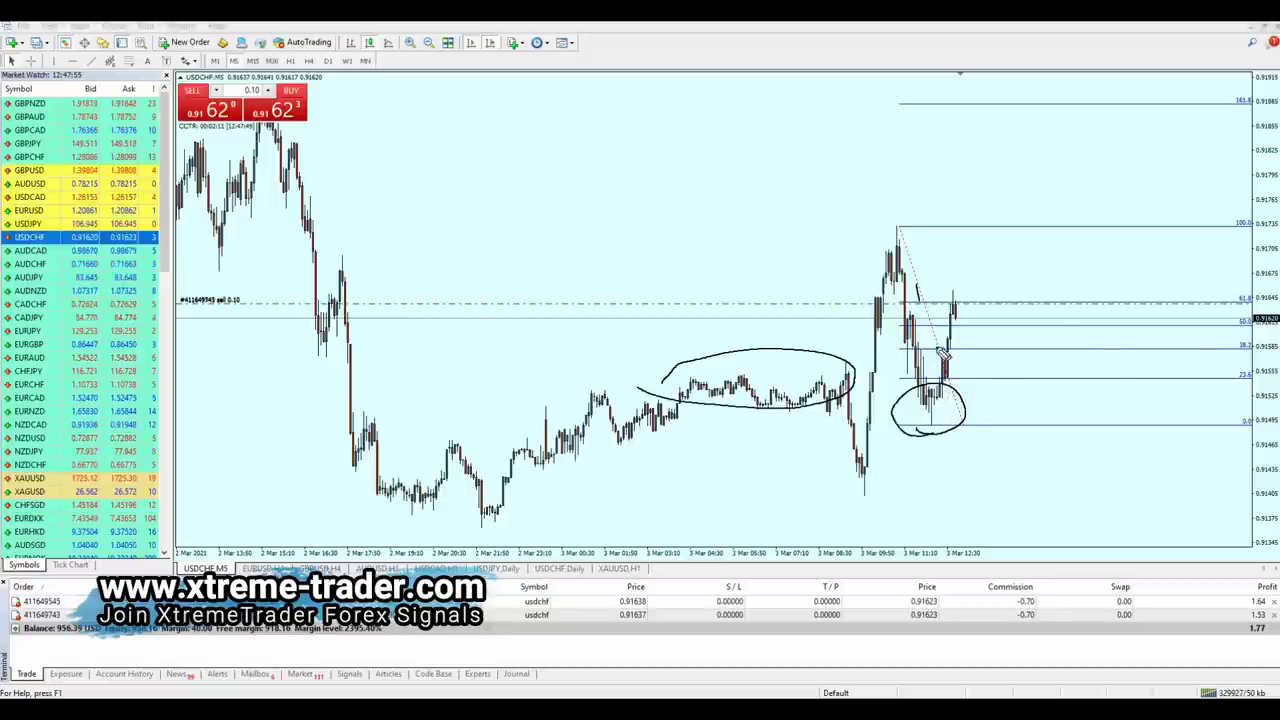
{"action": "left_click_drag", "start_coordinate": [943, 355], "coordinate": [972, 278]}
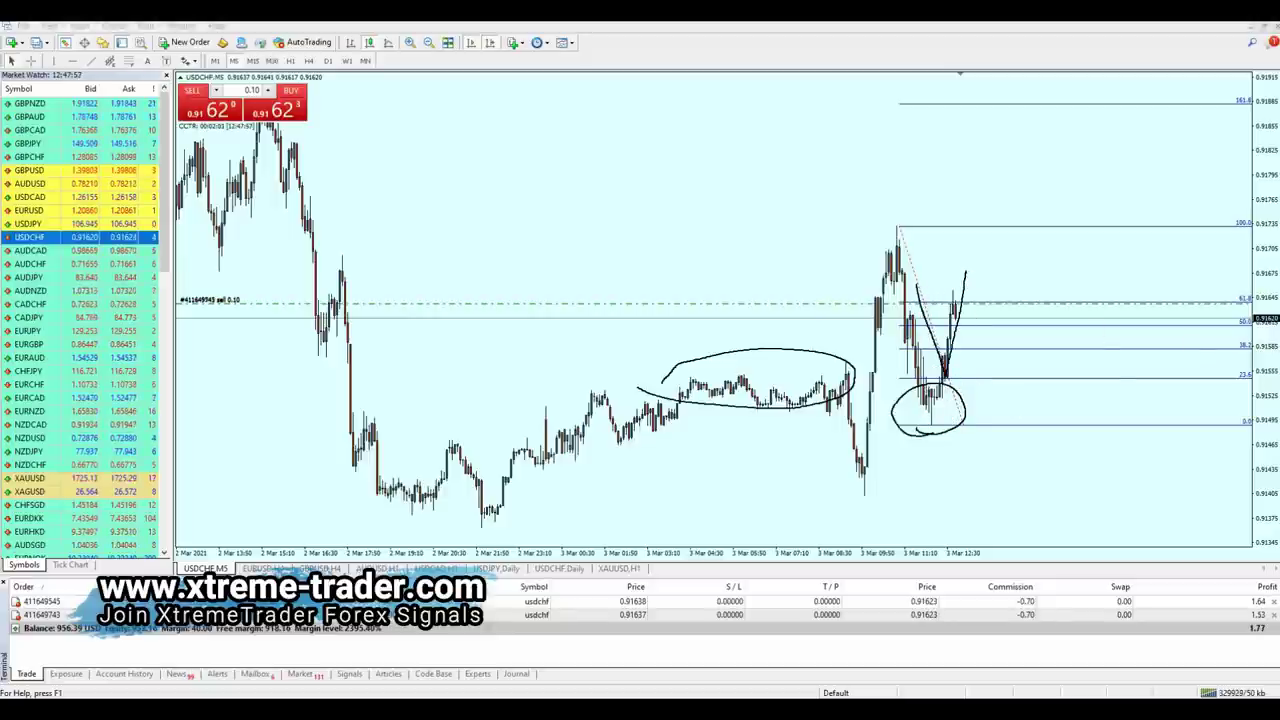
{"action": "key", "text": "Escape"}
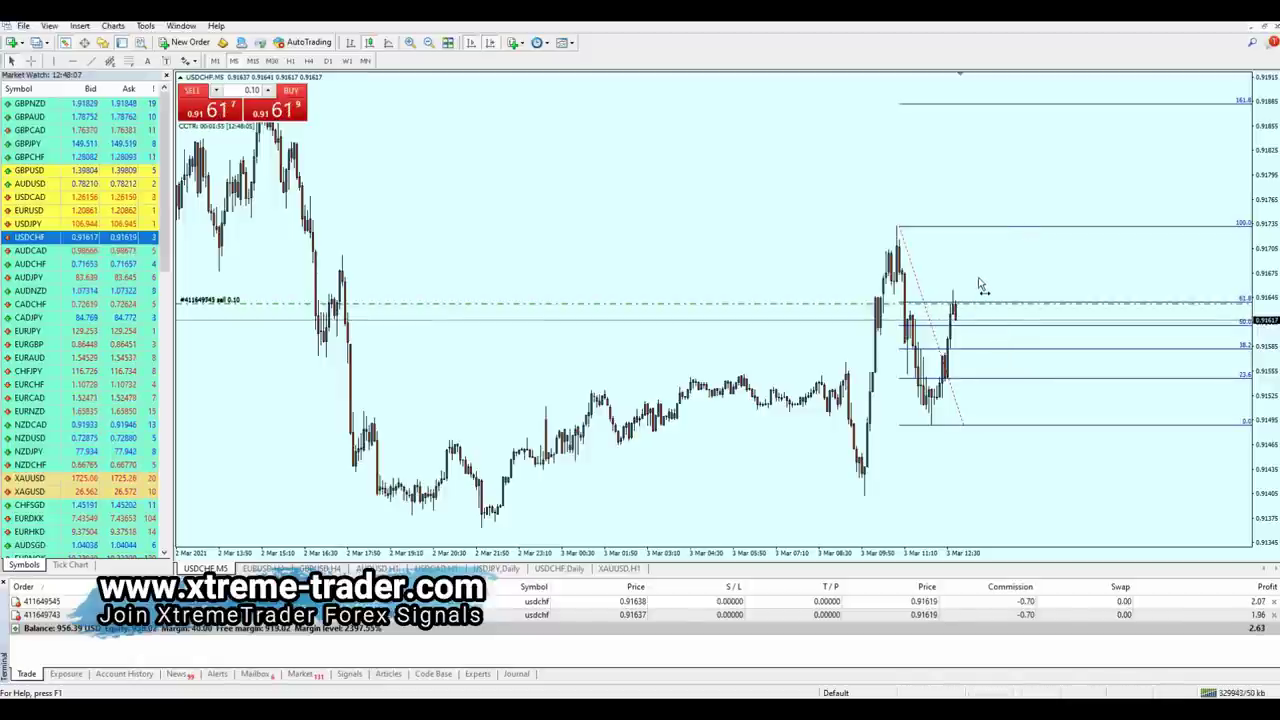
{"action": "scroll", "coordinate": [980, 285], "scroll_direction": "up", "scroll_amount": 1}
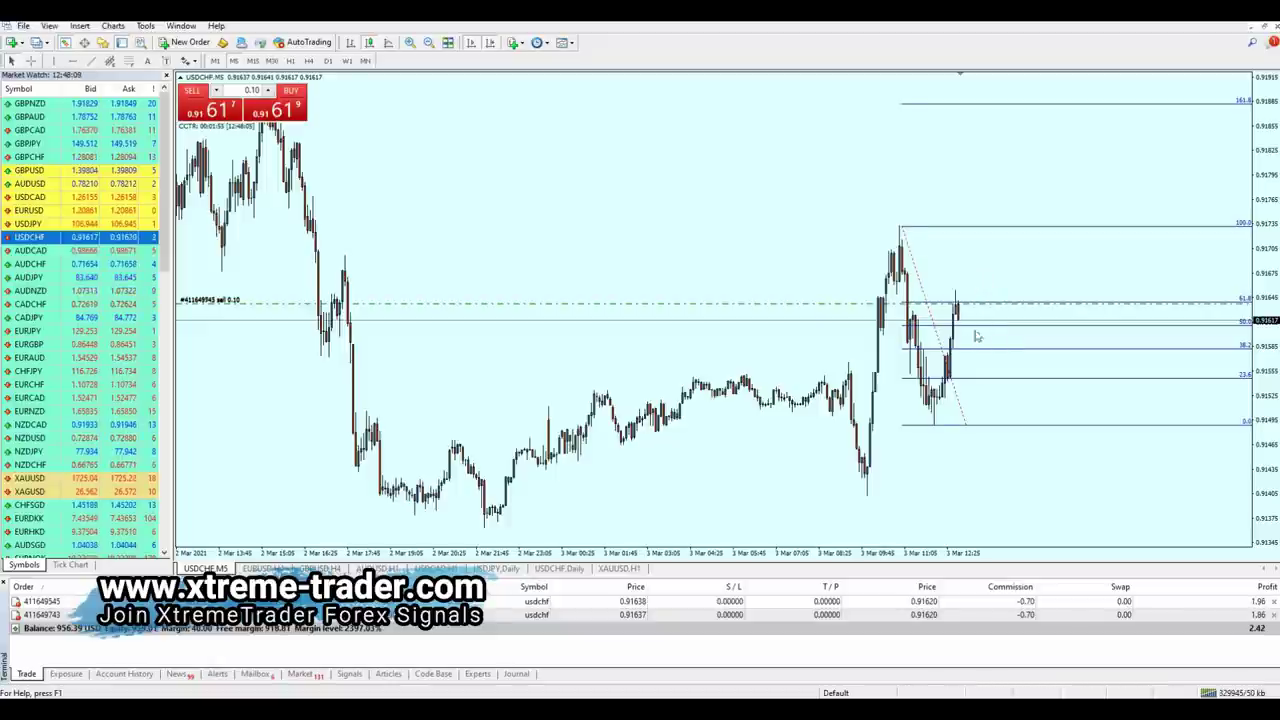
{"action": "scroll", "coordinate": [977, 337], "scroll_direction": "down", "scroll_amount": 1}
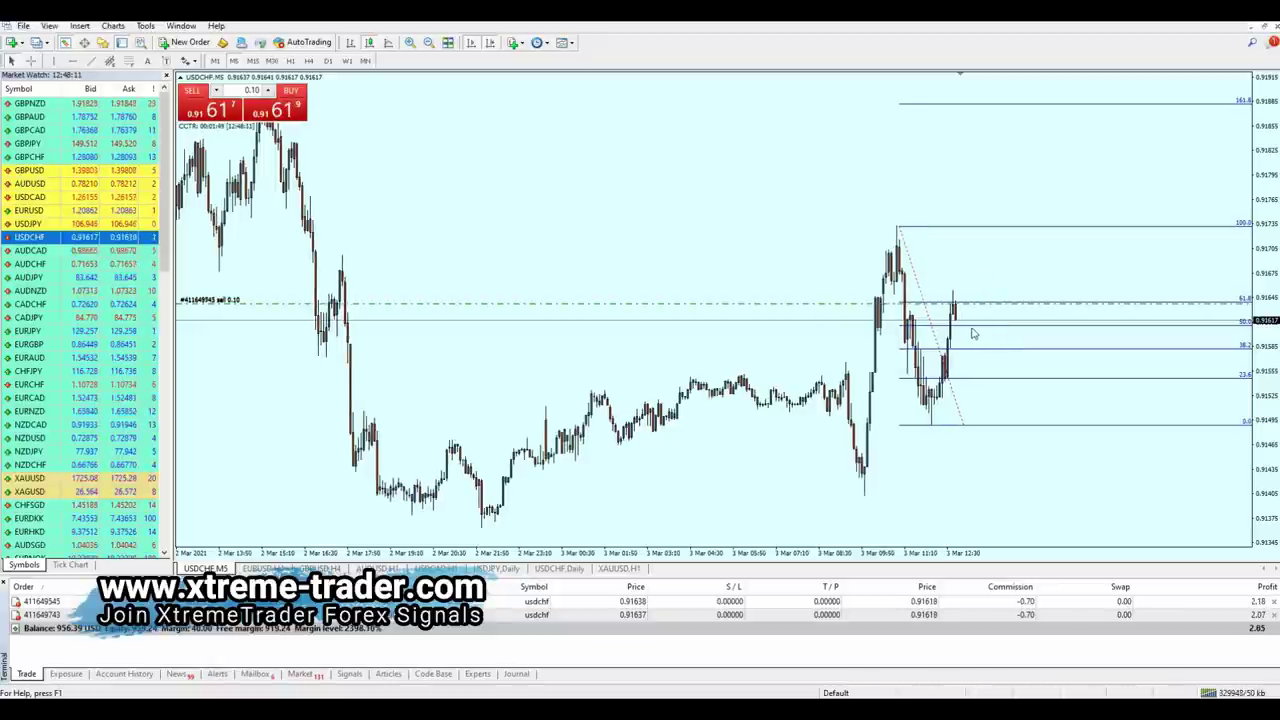
{"action": "scroll", "coordinate": [962, 292], "scroll_direction": "up", "scroll_amount": 1}
{"action": "scroll", "coordinate": [966, 294], "scroll_direction": "down", "scroll_amount": 1}
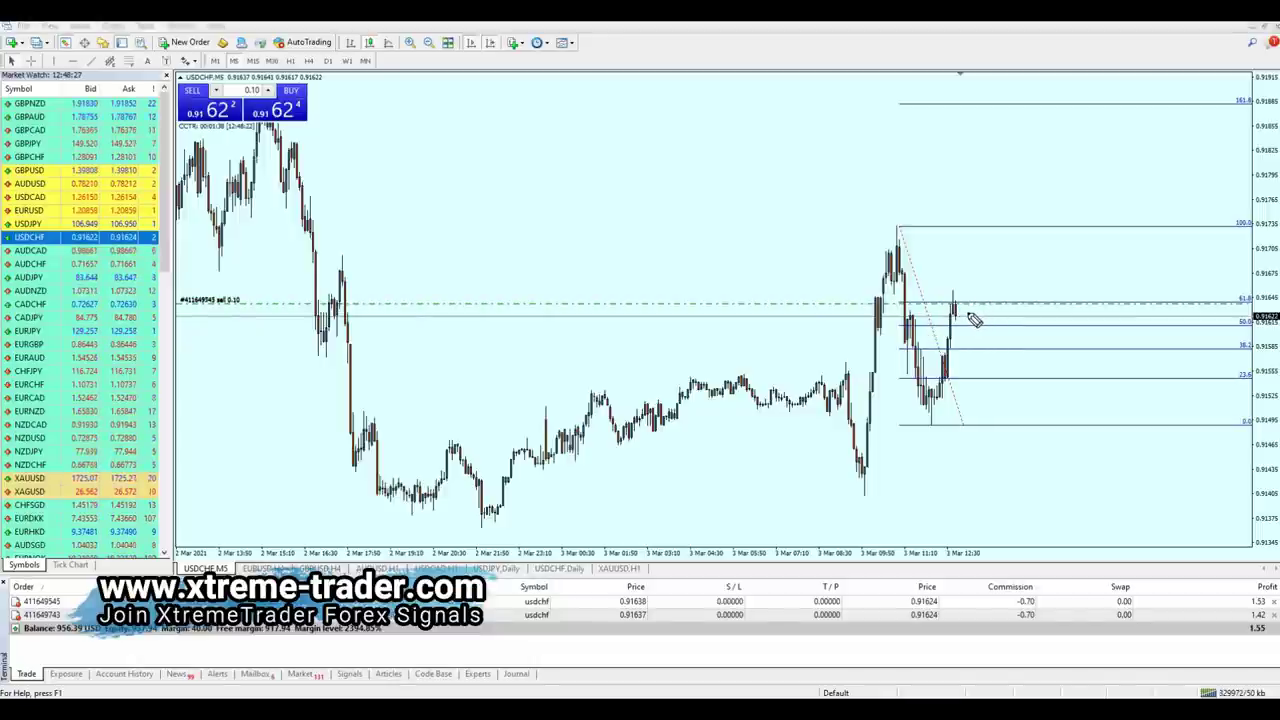
Step: Sketch a candle breaking above 61.8, a circled retest and an upward arrow with Buy underlined twice, and clear the annotations
{"action": "mouse_move", "coordinate": [975, 325]}
{"action": "left_mouse_down"}
{"action": "mouse_move", "coordinate": [980, 251]}
{"action": "mouse_move", "coordinate": [986, 325]}
{"action": "left_mouse_up"}
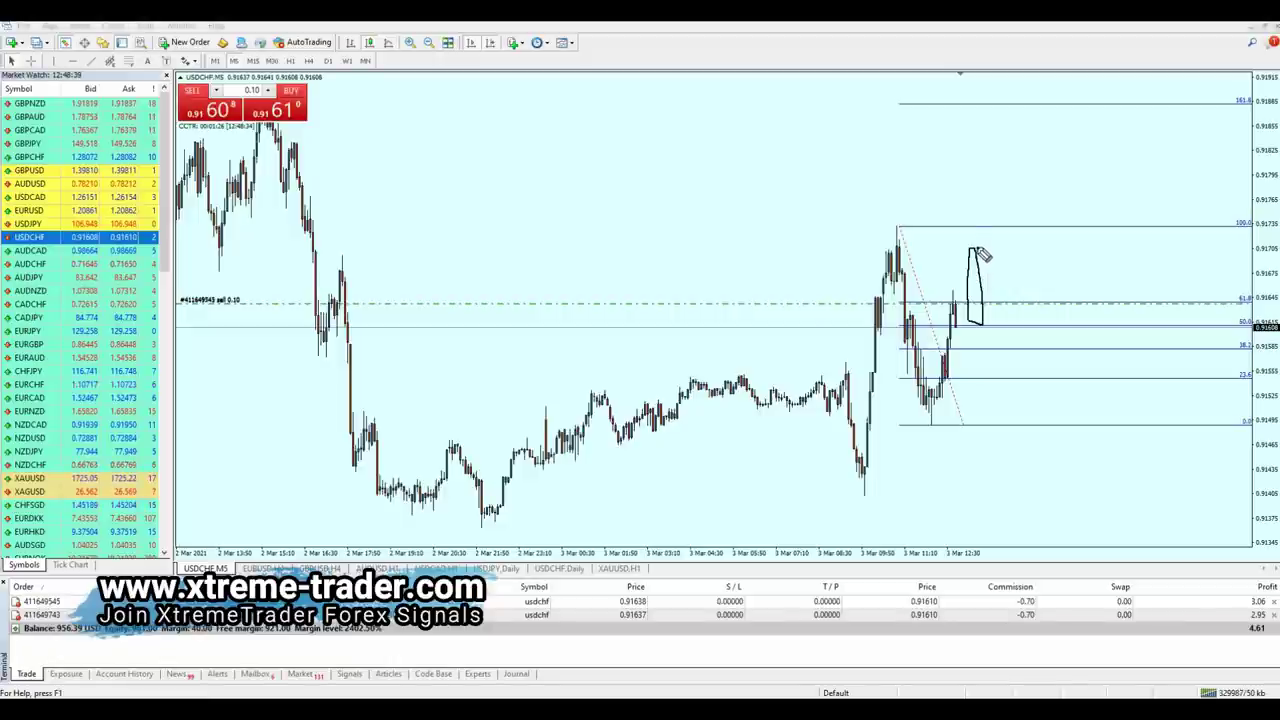
{"action": "mouse_move", "coordinate": [980, 252]}
{"action": "left_mouse_down"}
{"action": "mouse_move", "coordinate": [1014, 306]}
{"action": "mouse_move", "coordinate": [988, 312]}
{"action": "mouse_move", "coordinate": [1029, 306]}
{"action": "mouse_move", "coordinate": [1068, 160]}
{"action": "mouse_move", "coordinate": [1075, 178]}
{"action": "left_mouse_up"}
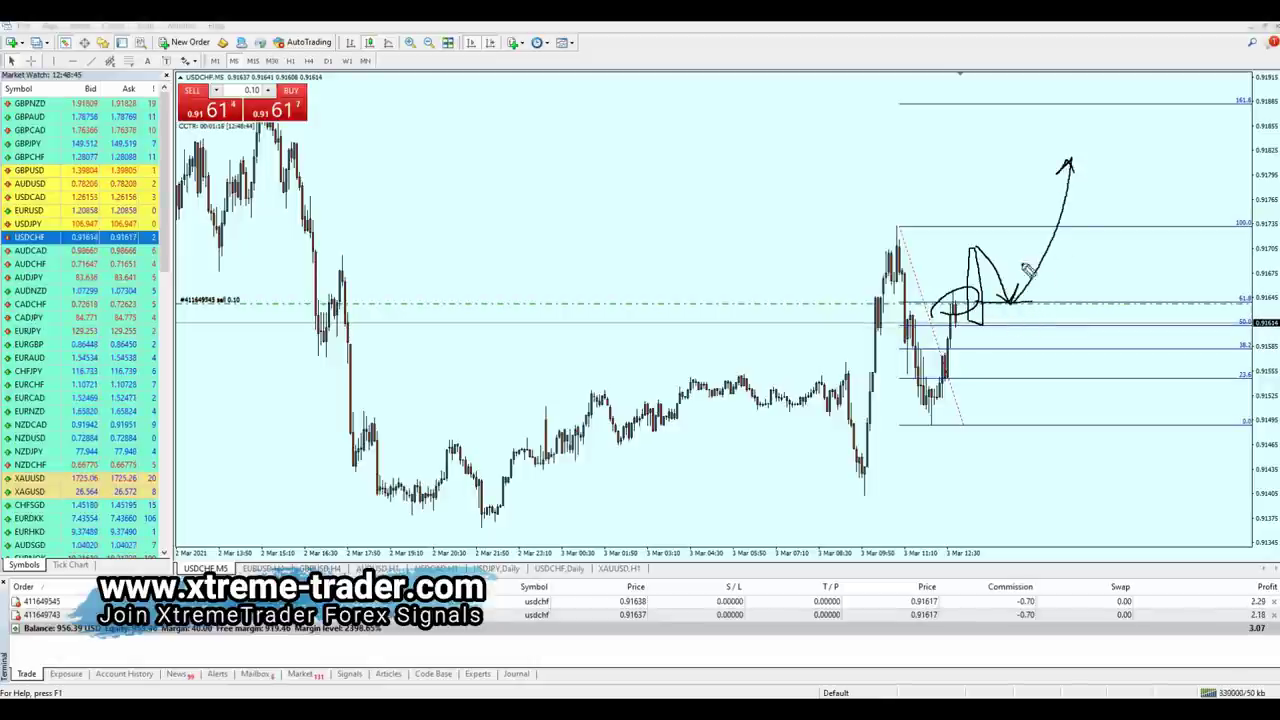
{"action": "mouse_move", "coordinate": [1029, 271]}
{"action": "left_mouse_down"}
{"action": "mouse_move", "coordinate": [1040, 322]}
{"action": "mouse_move", "coordinate": [1060, 334]}
{"action": "mouse_move", "coordinate": [1094, 343]}
{"action": "mouse_move", "coordinate": [1152, 320]}
{"action": "mouse_move", "coordinate": [1086, 429]}
{"action": "mouse_move", "coordinate": [1170, 395]}
{"action": "left_mouse_up"}
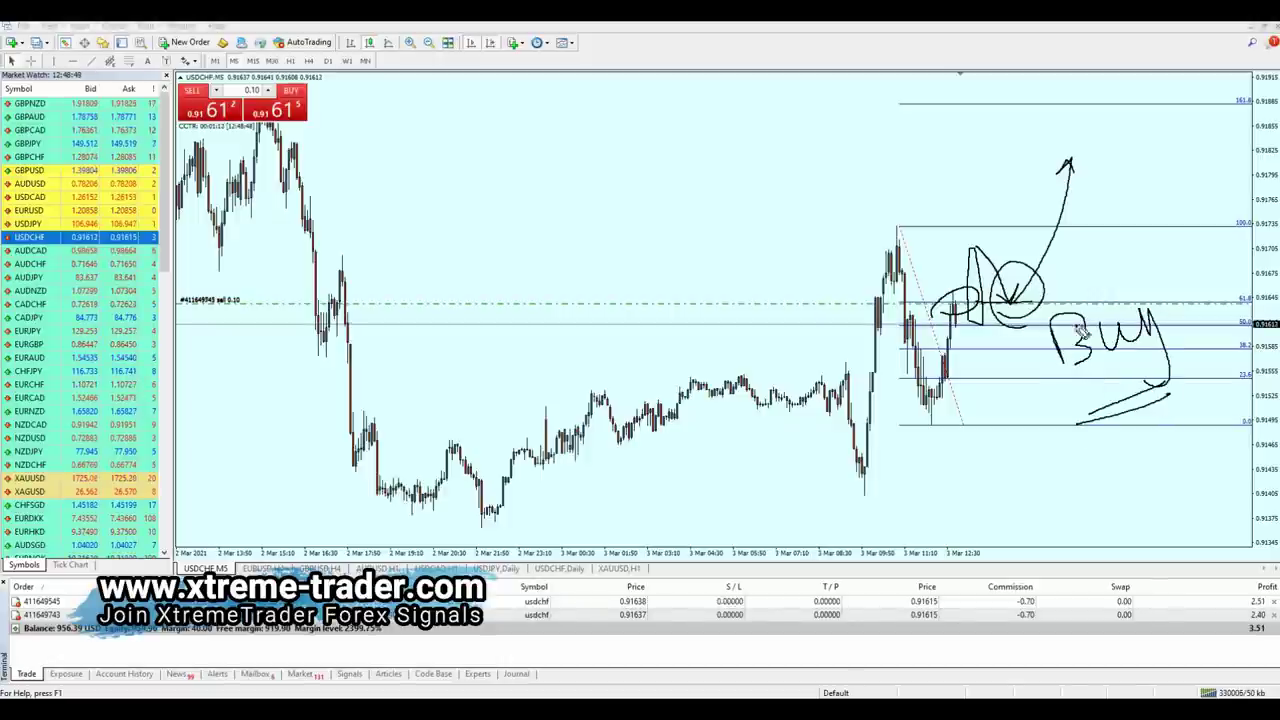
{"action": "key", "text": "Escape"}
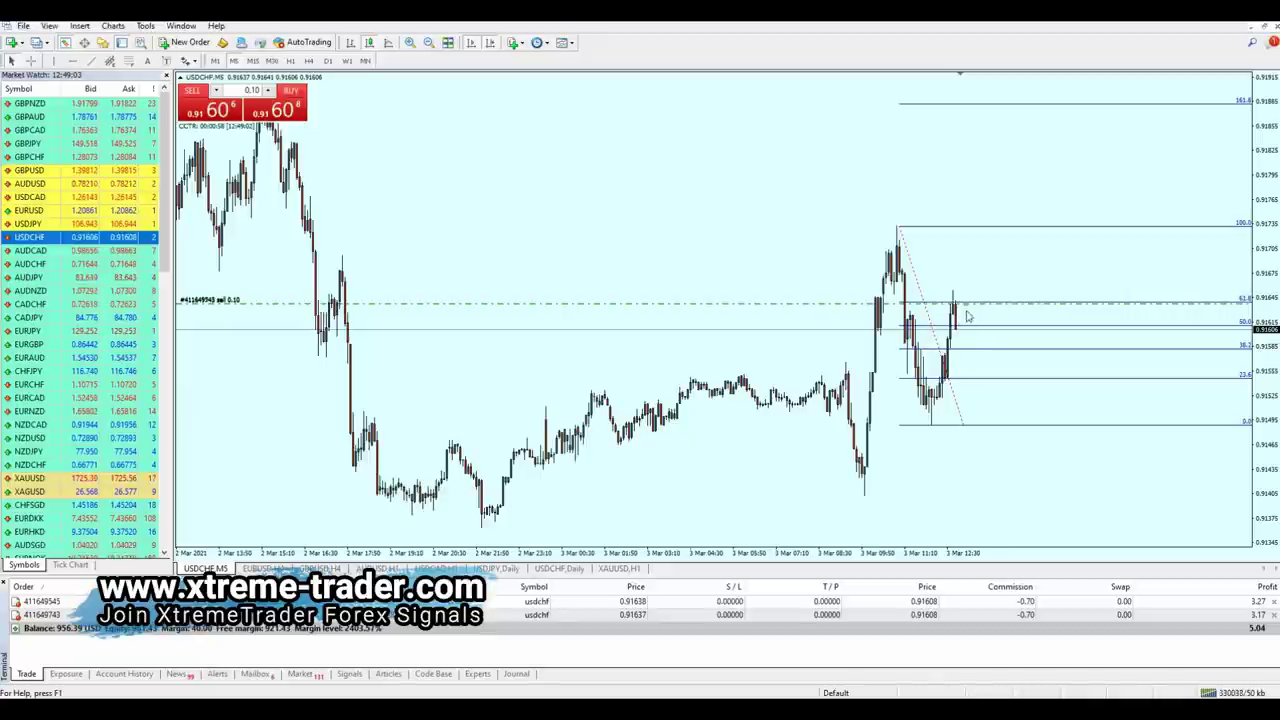
Step: Measure the distance from the 61.8 level down to the latest USDCHF price with the crosshair
{"action": "middle_click", "coordinate": [960, 312]}
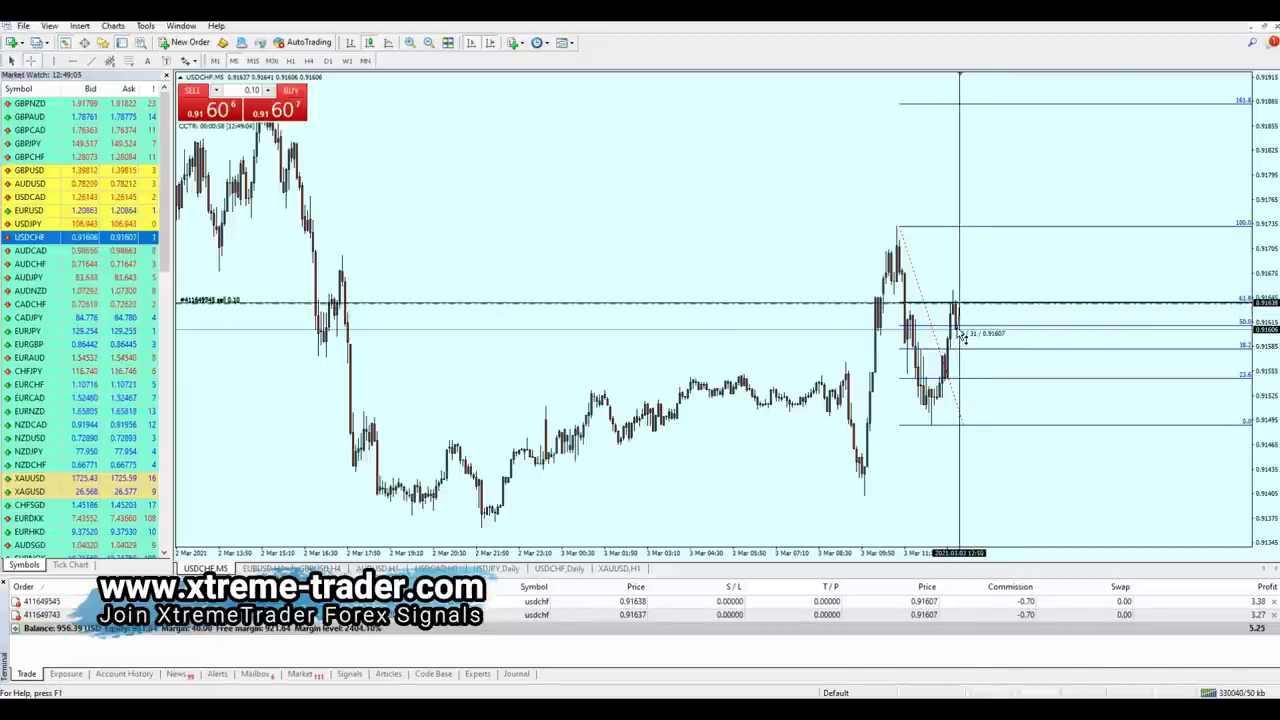
{"action": "middle_click", "coordinate": [968, 396]}
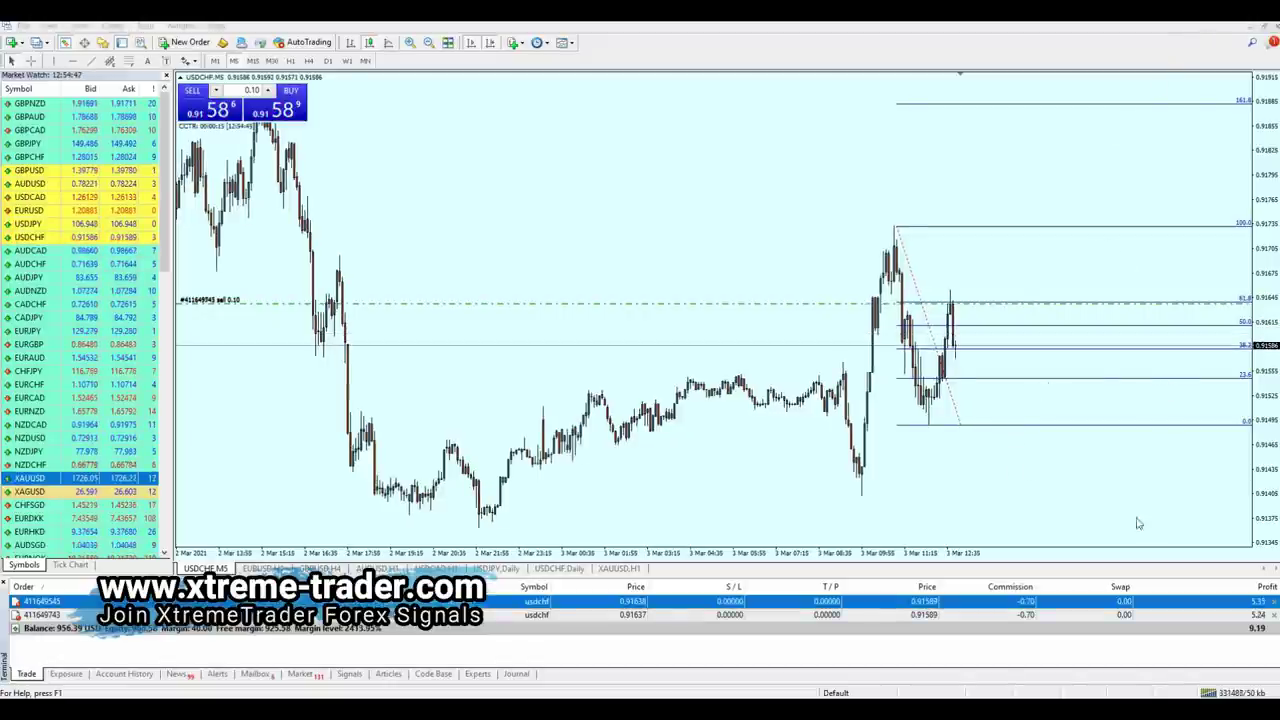
Step: Close both open USDCHF sell orders and remove the Fibonacci retracement from the M5 chart
{"action": "left_click", "coordinate": [1273, 602]}
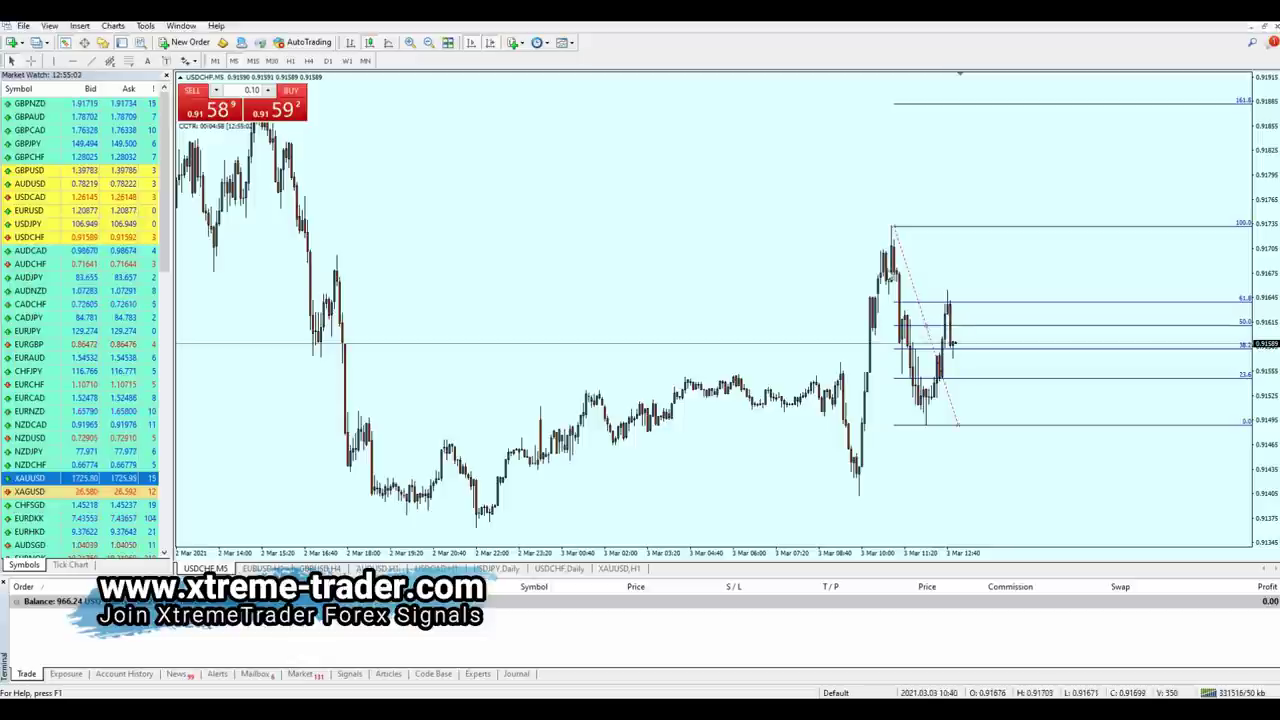
{"action": "key", "text": "Delete"}
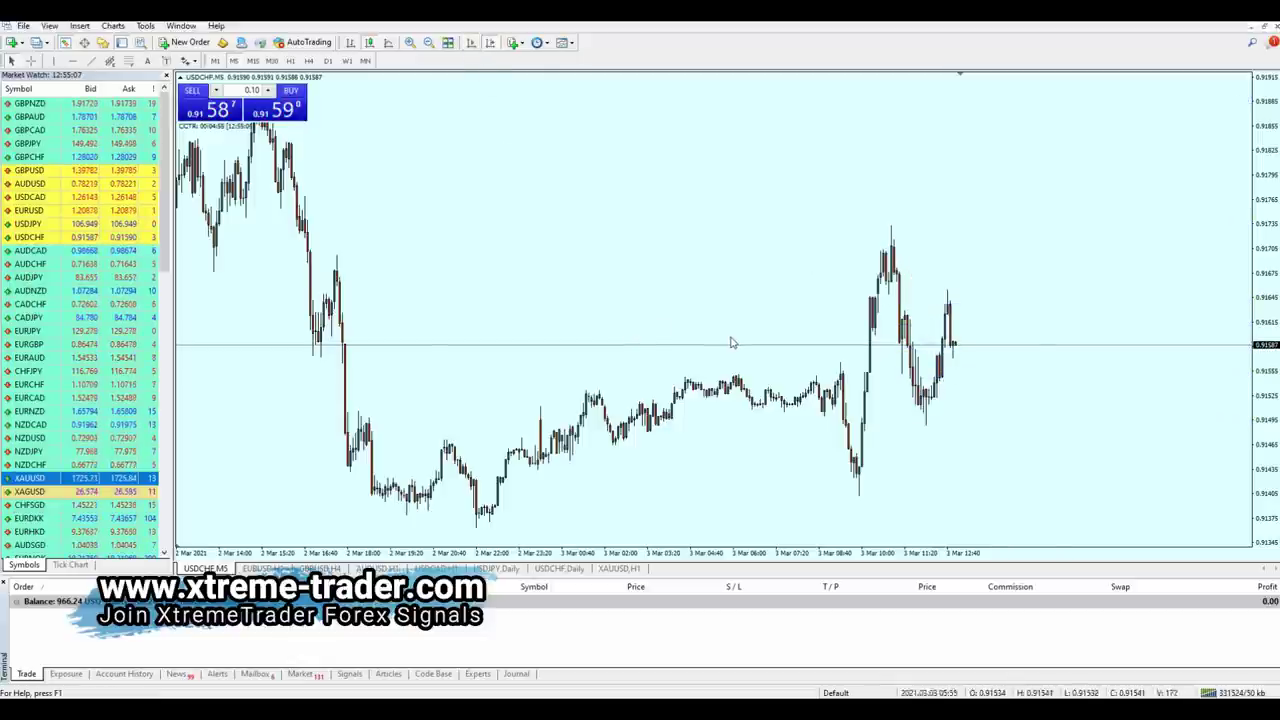
Step: Switch USDCHF to H1 and draw a Fibonacci retracement from the 7 January 2021 low up to the 12 January high
{"action": "scroll", "coordinate": [731, 343], "scroll_direction": "up", "scroll_amount": 10}
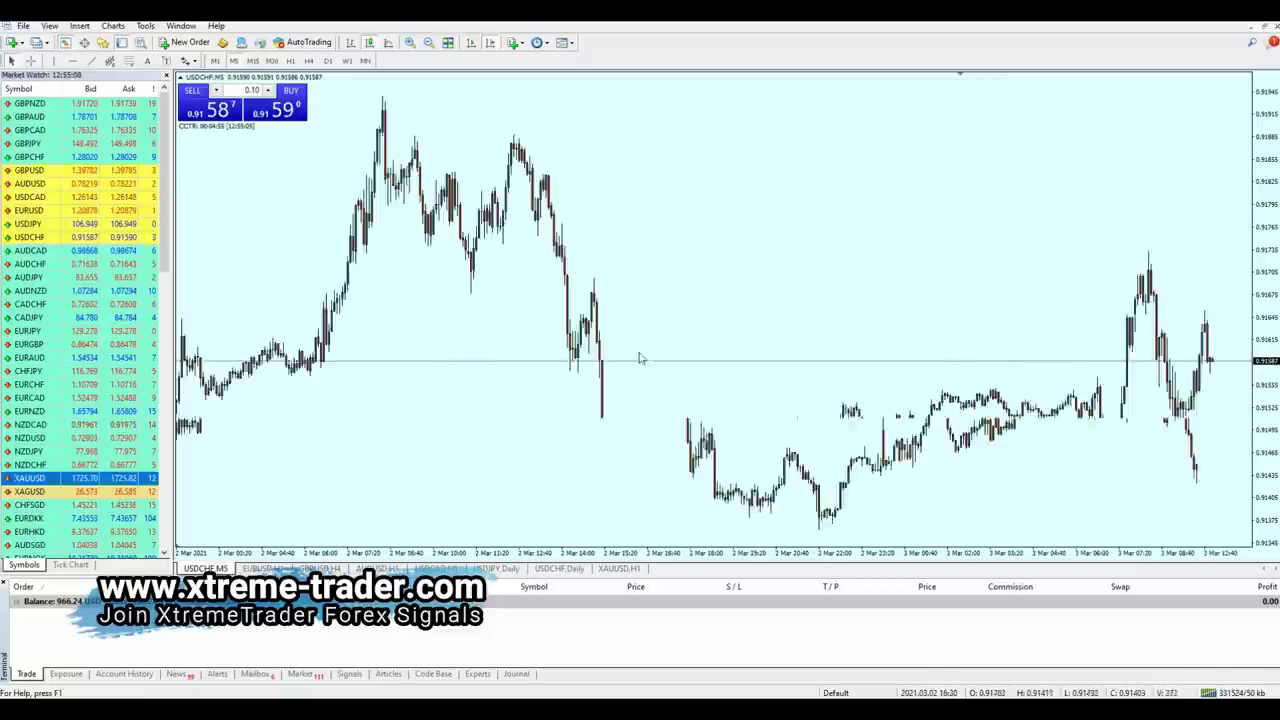
{"action": "left_click", "coordinate": [290, 60]}
{"action": "scroll", "coordinate": [800, 314], "scroll_direction": "up", "scroll_amount": 8}
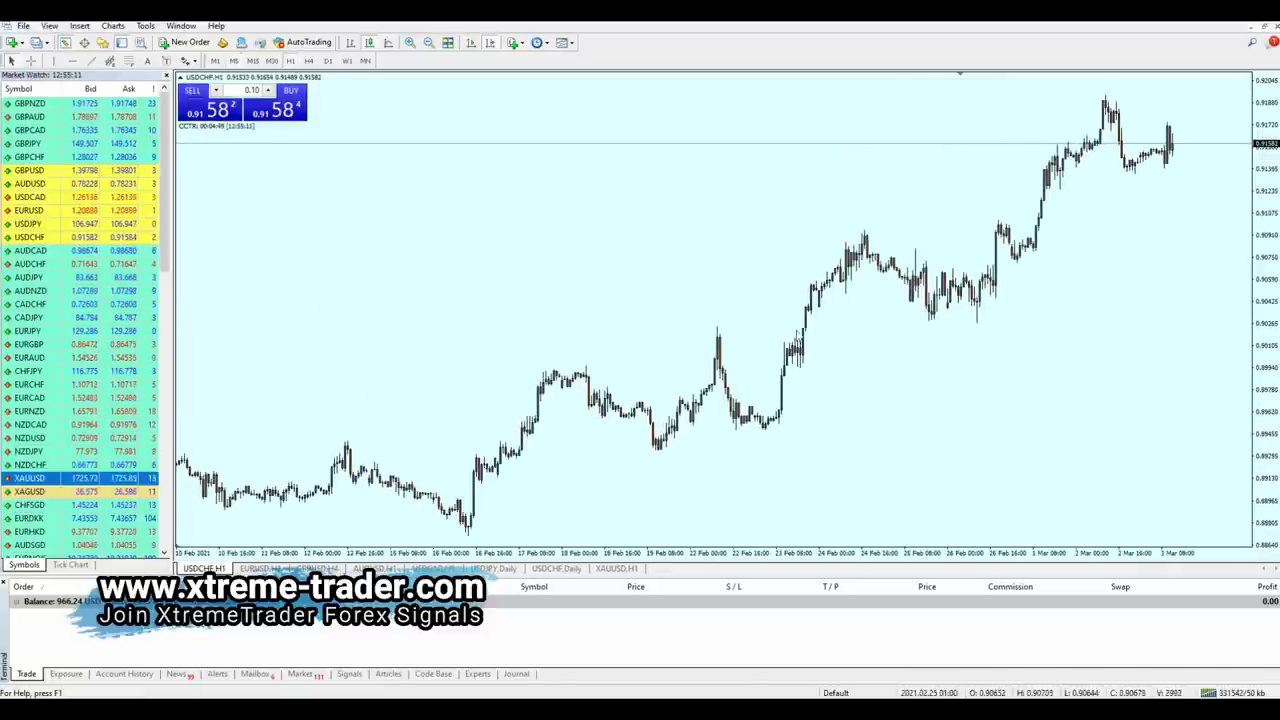
{"action": "scroll", "coordinate": [737, 372], "scroll_direction": "up", "scroll_amount": 3}
{"action": "scroll", "coordinate": [643, 392], "scroll_direction": "up", "scroll_amount": 10}
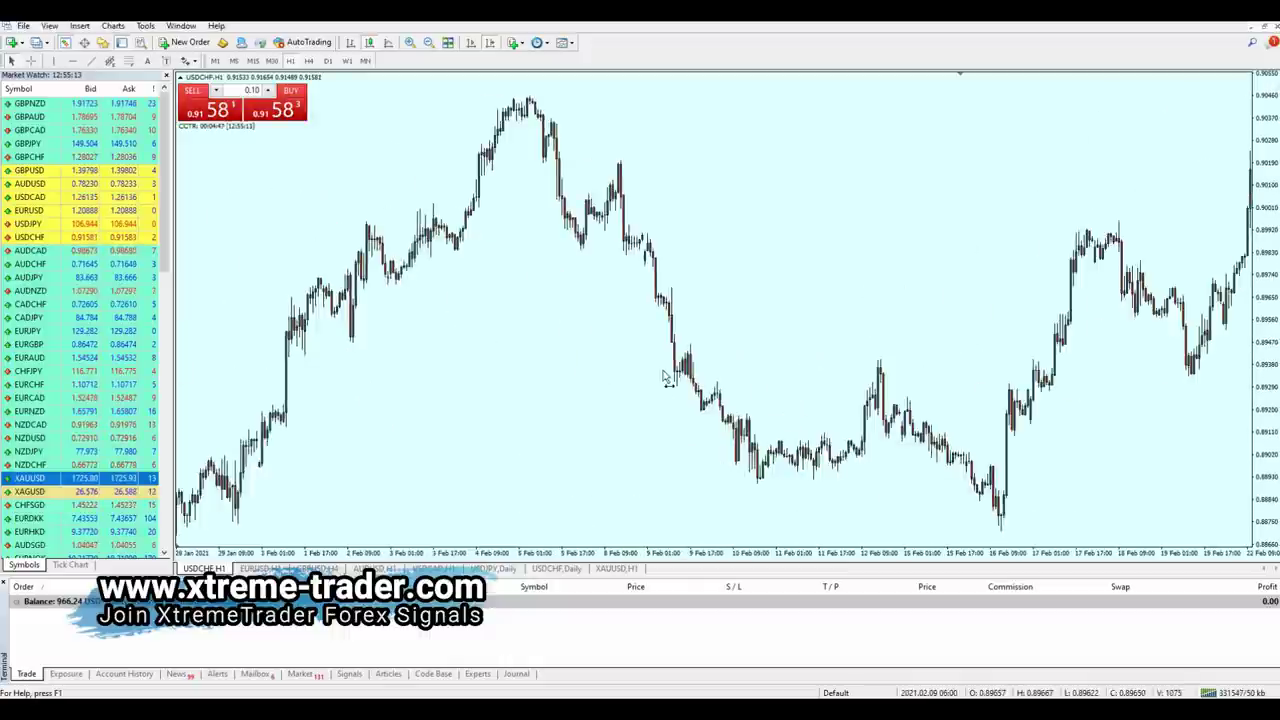
{"action": "scroll", "coordinate": [900, 360], "scroll_direction": "up", "scroll_amount": 5}
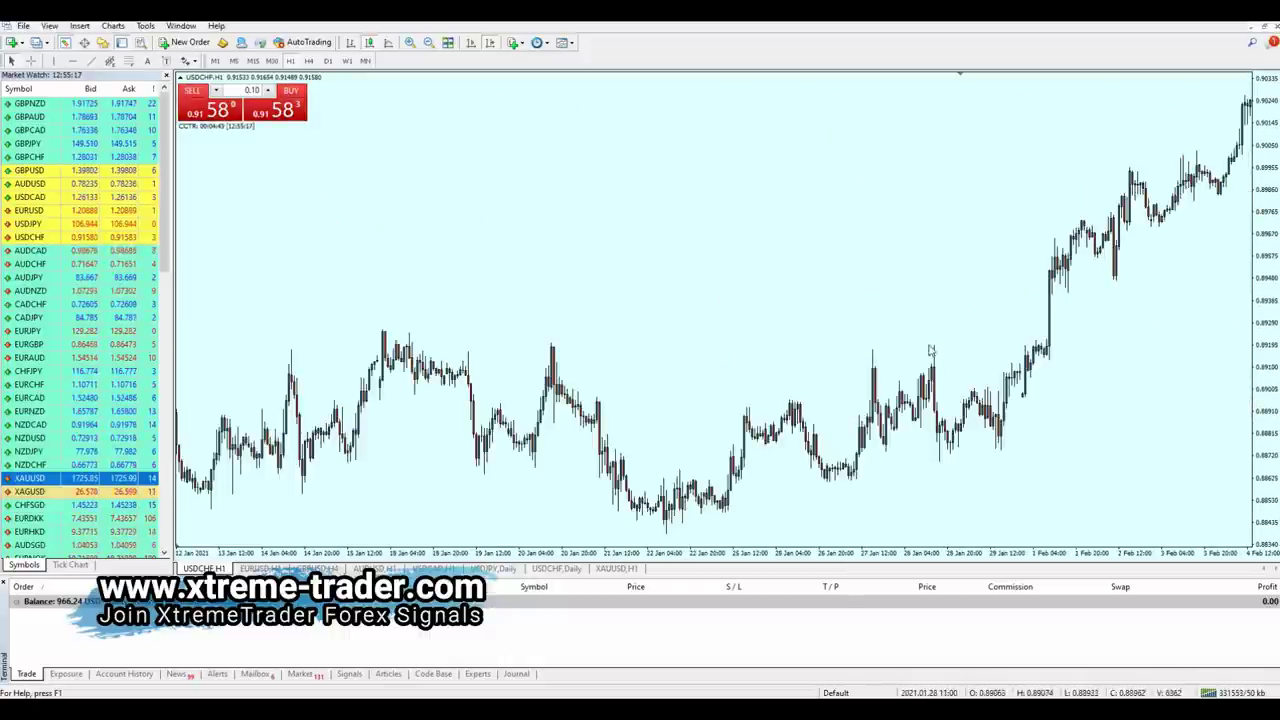
{"action": "scroll", "coordinate": [708, 357], "scroll_direction": "down", "scroll_amount": 5}
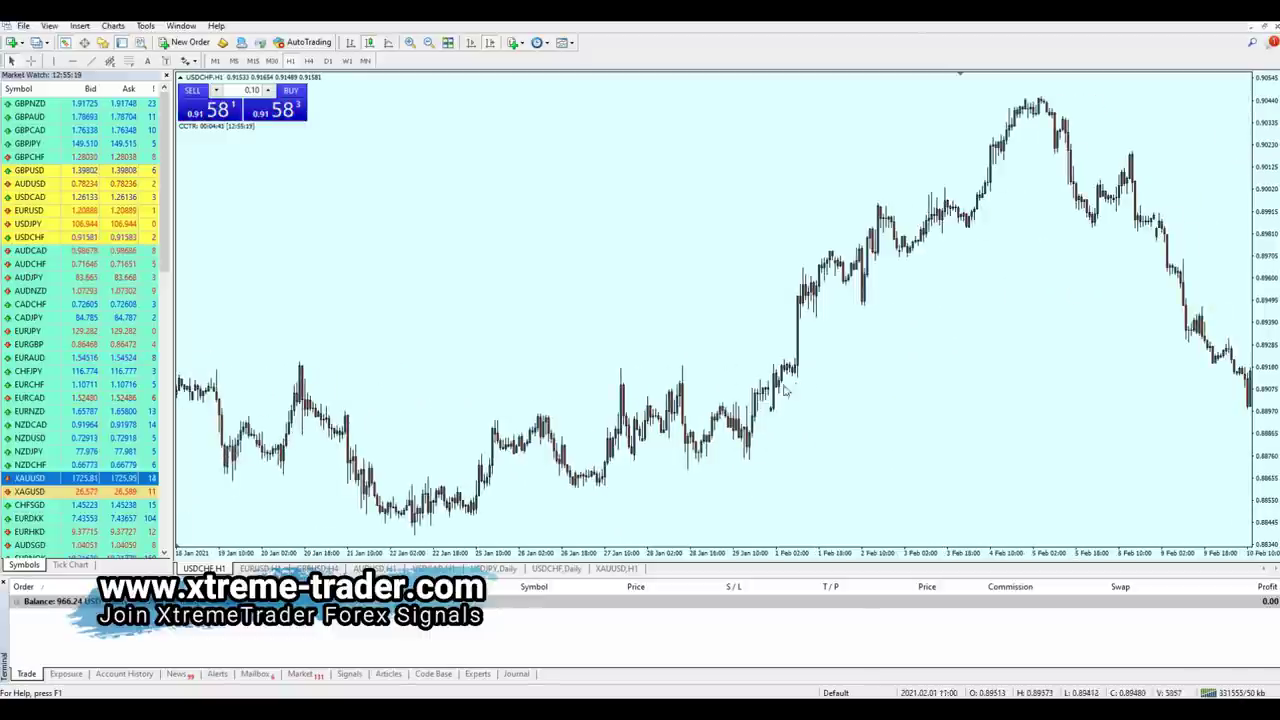
{"action": "scroll", "coordinate": [678, 424], "scroll_direction": "up", "scroll_amount": 6}
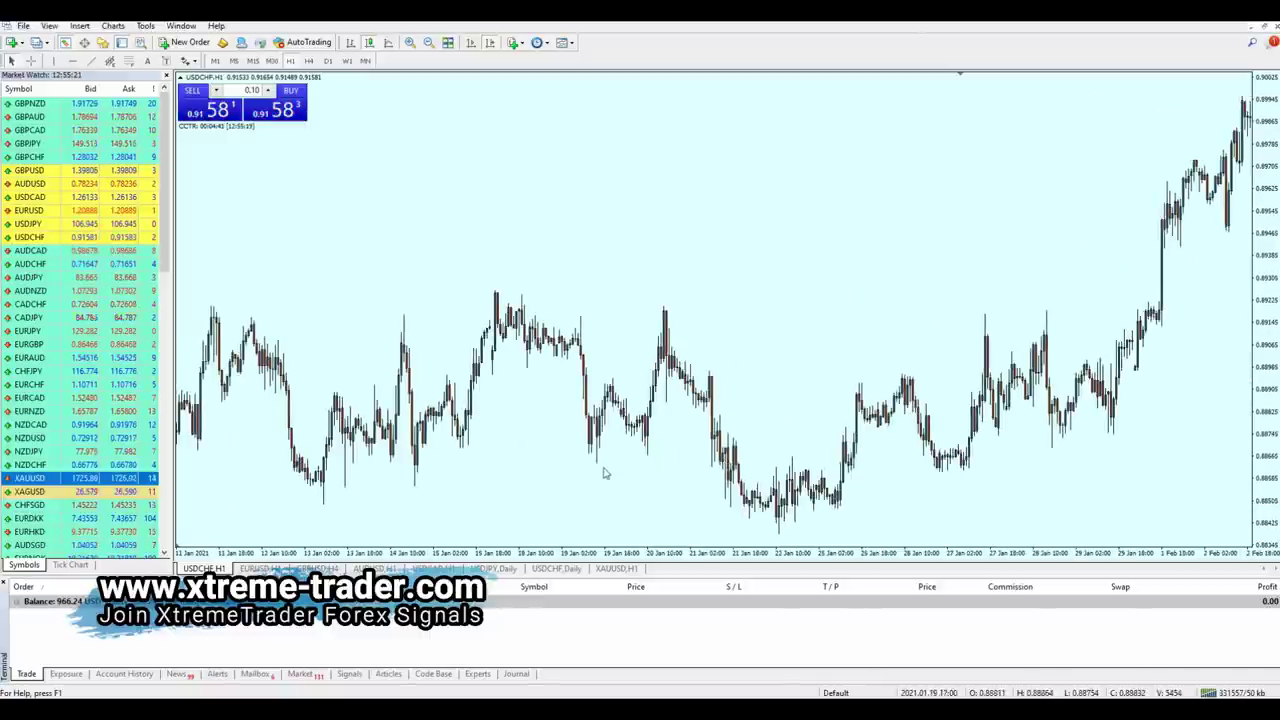
{"action": "scroll", "coordinate": [603, 477], "scroll_direction": "up", "scroll_amount": 5}
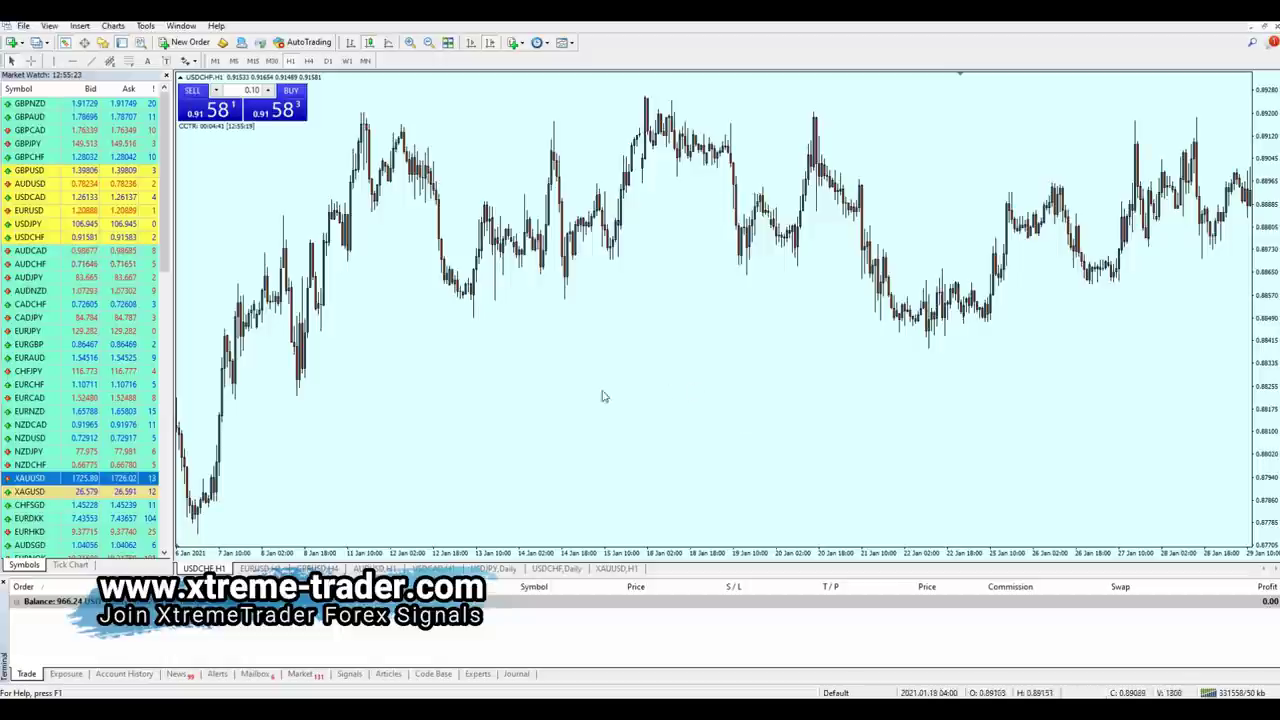
{"action": "left_click_drag", "start_coordinate": [603, 397], "coordinate": [862, 408]}
{"action": "scroll", "coordinate": [690, 362], "scroll_direction": "up", "scroll_amount": 4}
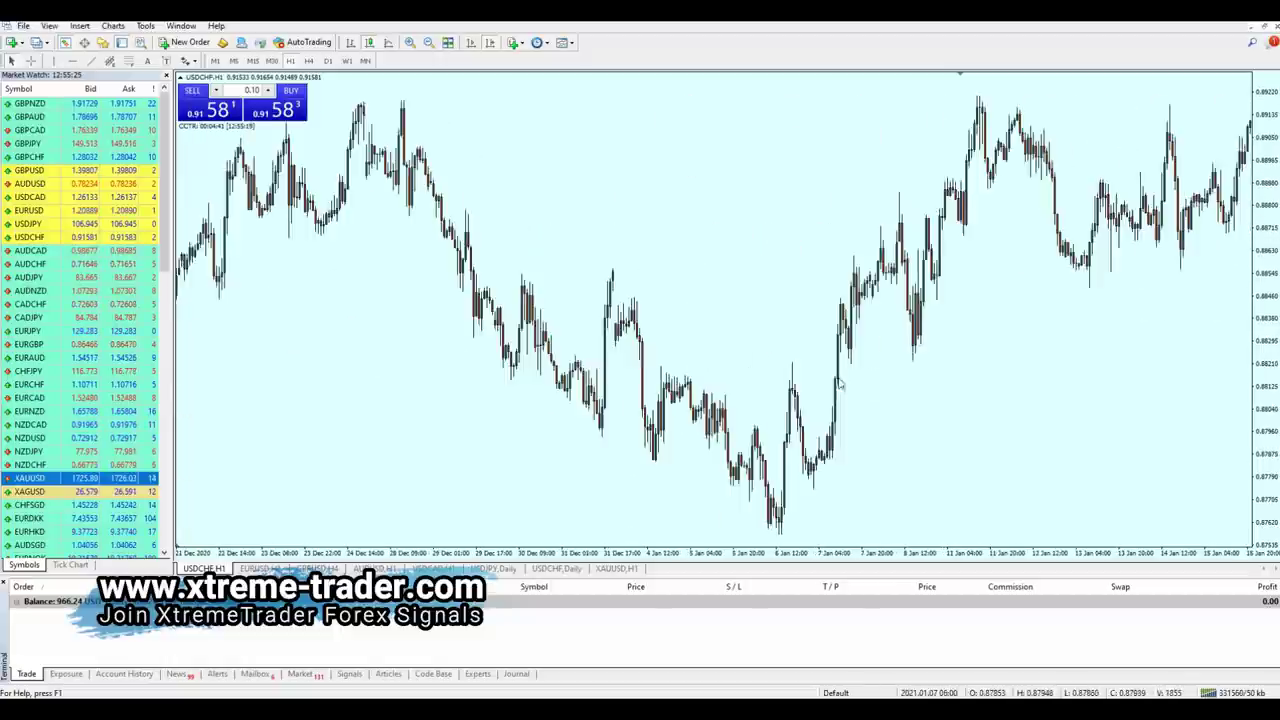
{"action": "scroll", "coordinate": [715, 368], "scroll_direction": "up", "scroll_amount": 4}
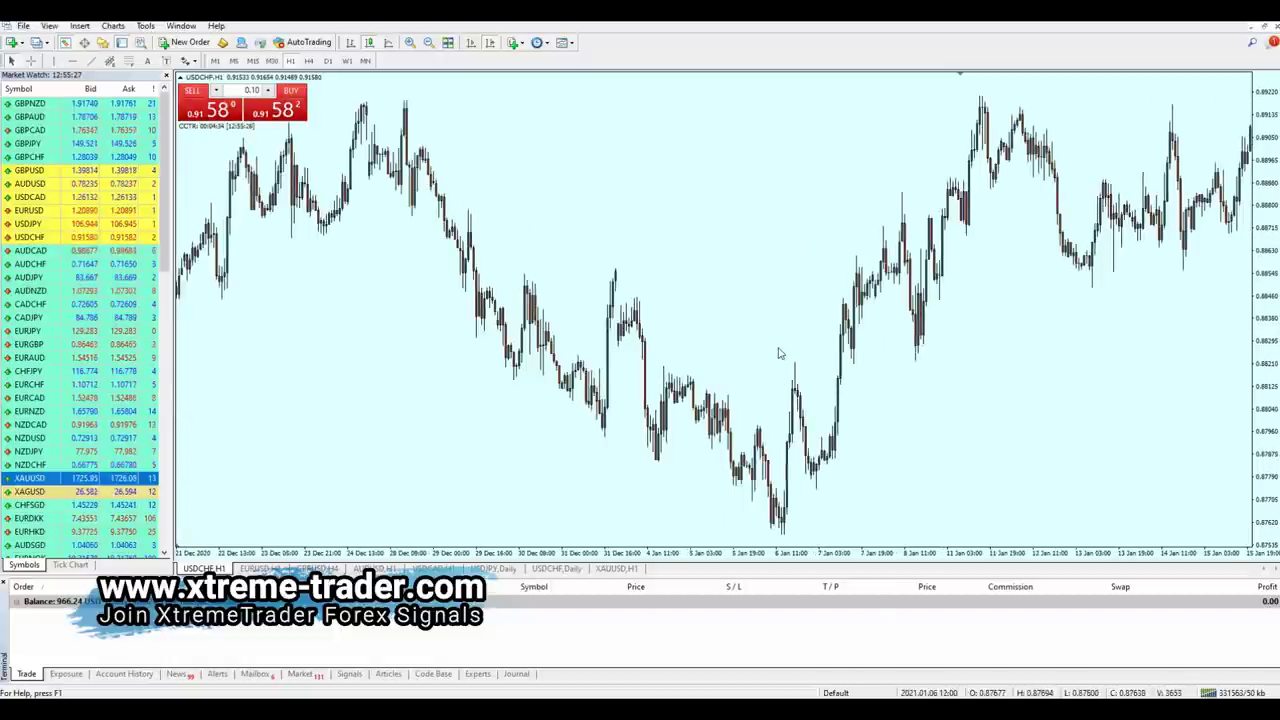
{"action": "scroll", "coordinate": [677, 363], "scroll_direction": "down", "scroll_amount": 5}
{"action": "left_click_drag", "start_coordinate": [782, 378], "coordinate": [635, 376]}
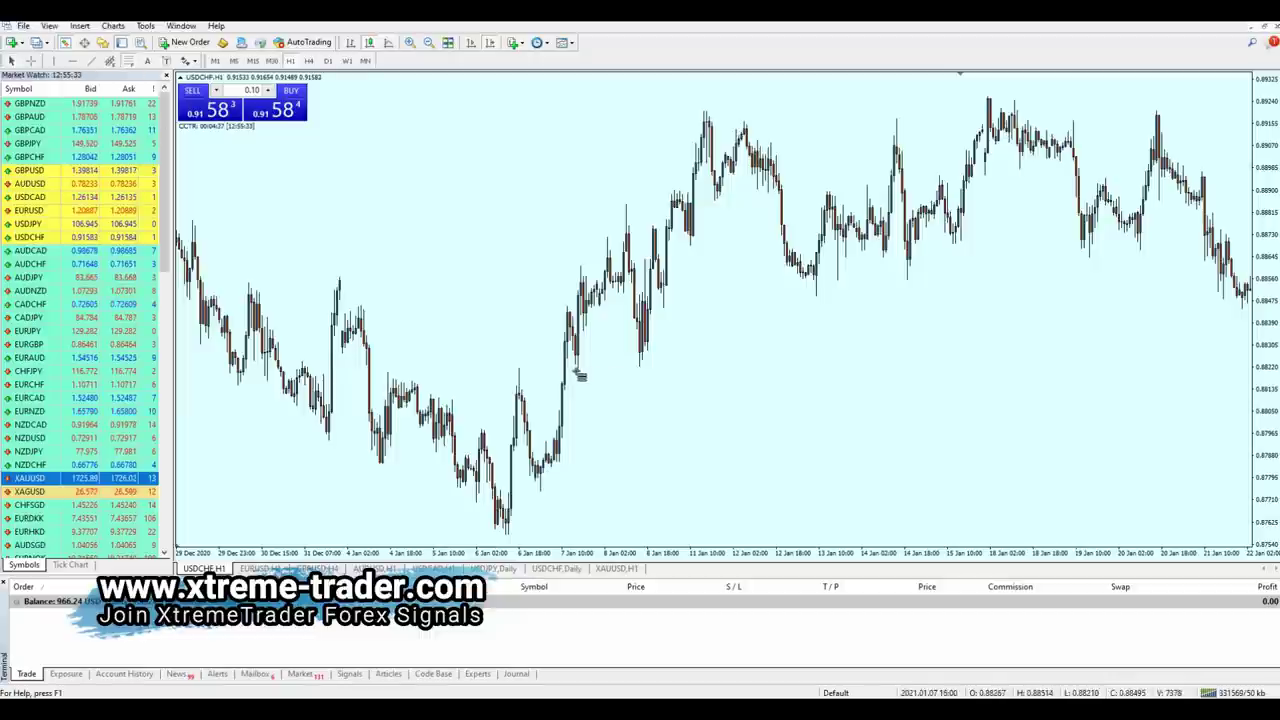
{"action": "left_click_drag", "start_coordinate": [577, 366], "coordinate": [735, 107]}
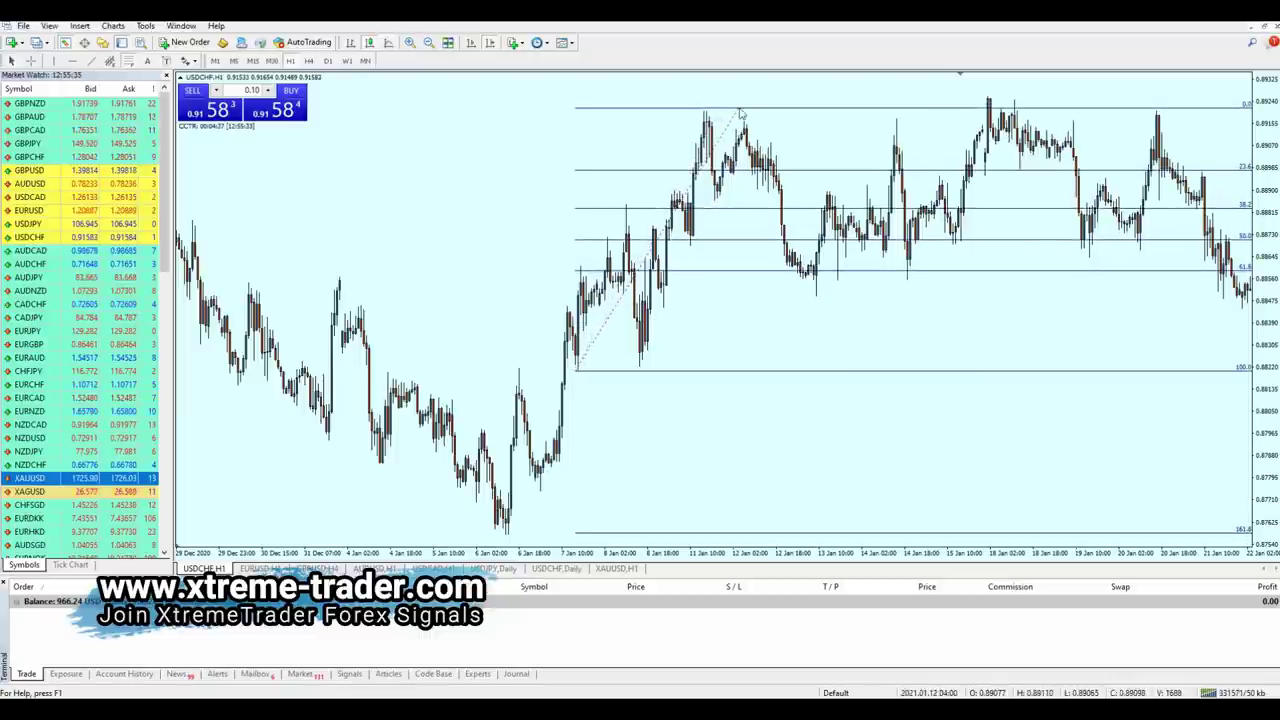
Step: Circle the two price bounces at the 61.8 level around 13 and 14 January
{"action": "scroll", "coordinate": [850, 330], "scroll_direction": "down", "scroll_amount": 5}
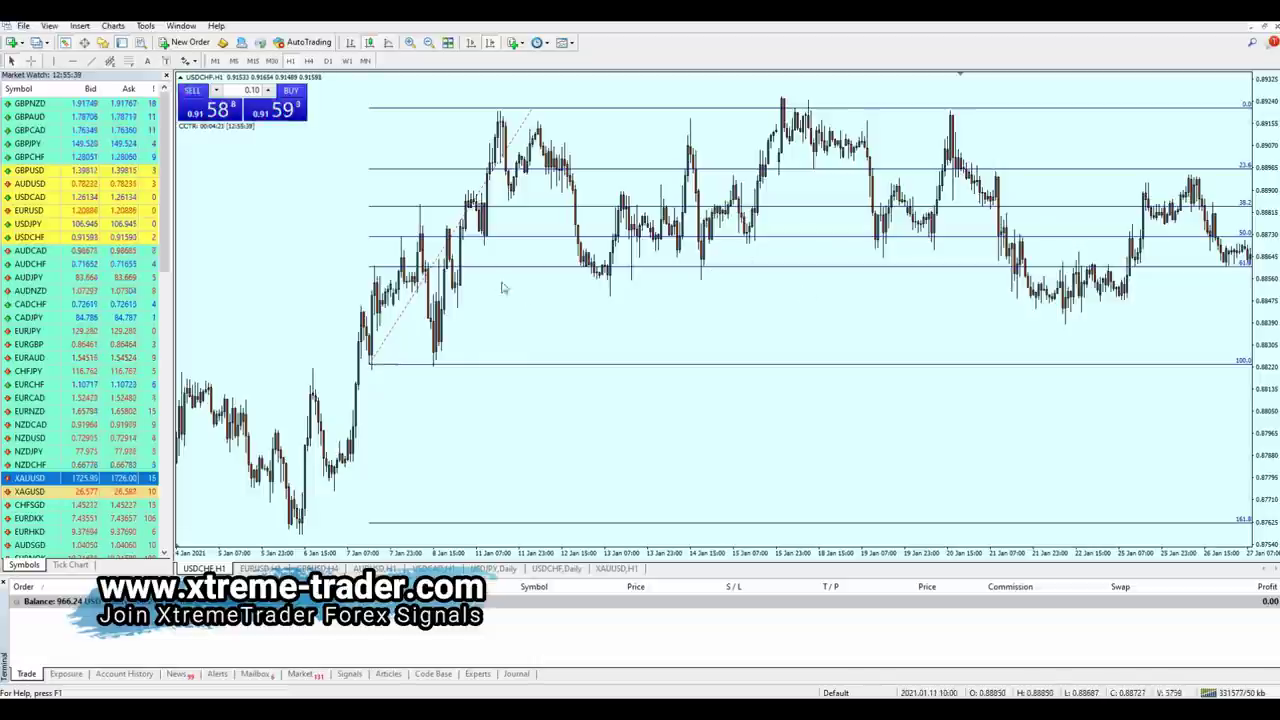
{"action": "scroll", "coordinate": [500, 316], "scroll_direction": "down", "scroll_amount": 3}
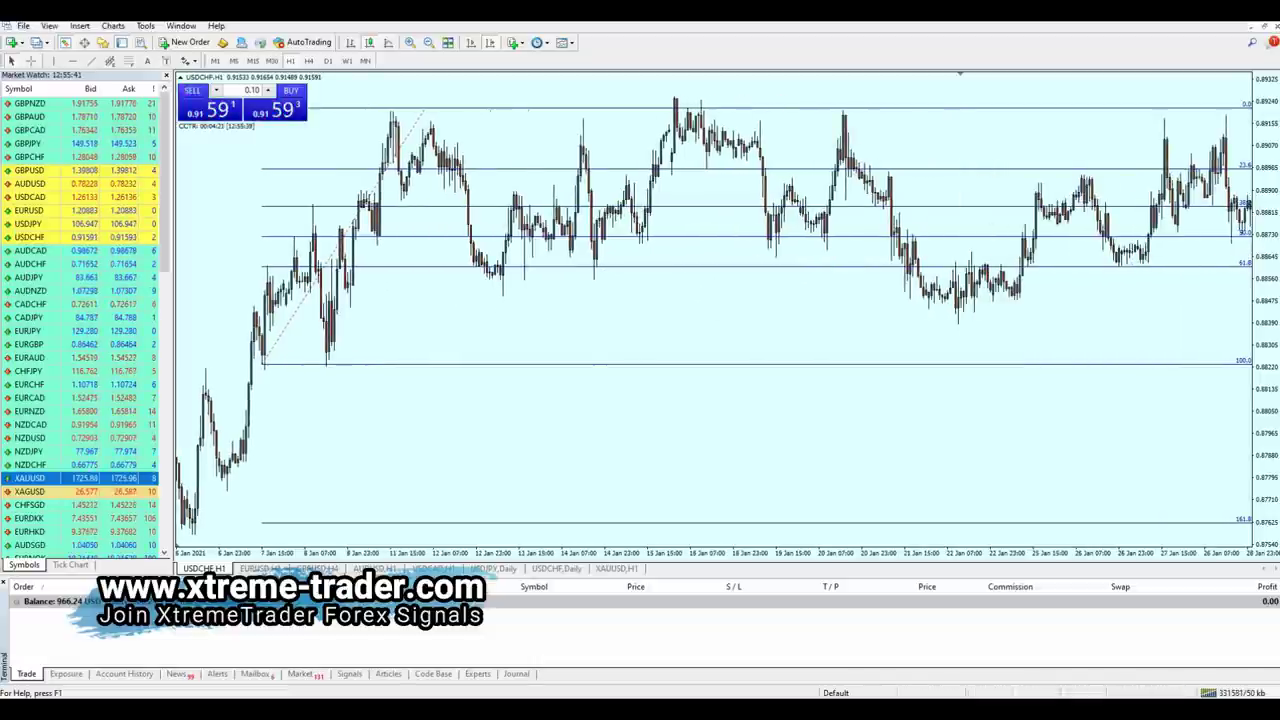
{"action": "mouse_move", "coordinate": [480, 290]}
{"action": "left_mouse_down"}
{"action": "mouse_move", "coordinate": [551, 280]}
{"action": "mouse_move", "coordinate": [492, 300]}
{"action": "left_mouse_up"}
{"action": "mouse_move", "coordinate": [630, 246]}
{"action": "left_mouse_down"}
{"action": "mouse_move", "coordinate": [568, 280]}
{"action": "mouse_move", "coordinate": [653, 294]}
{"action": "left_mouse_up"}
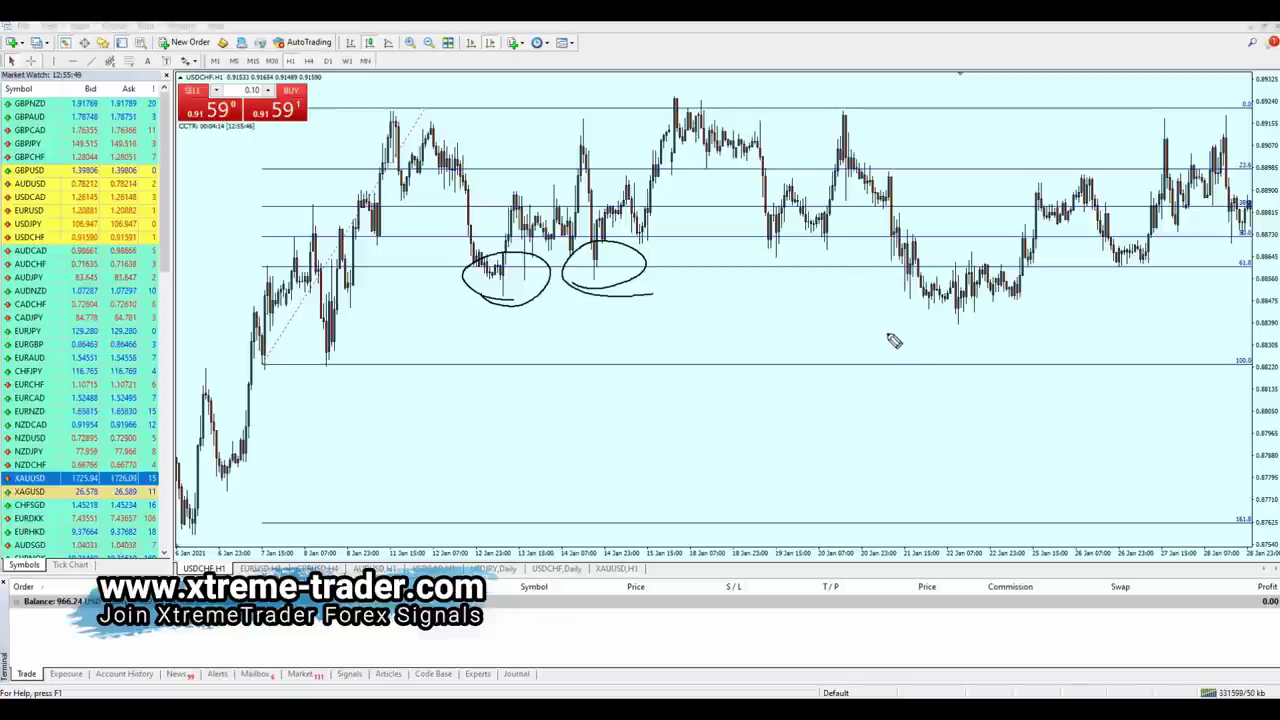
Step: Mark the drop below 61.8 with an arrow, circle the level's retests around 22 and 26 January, and clear the annotations
{"action": "left_click_drag", "start_coordinate": [886, 333], "coordinate": [908, 317]}
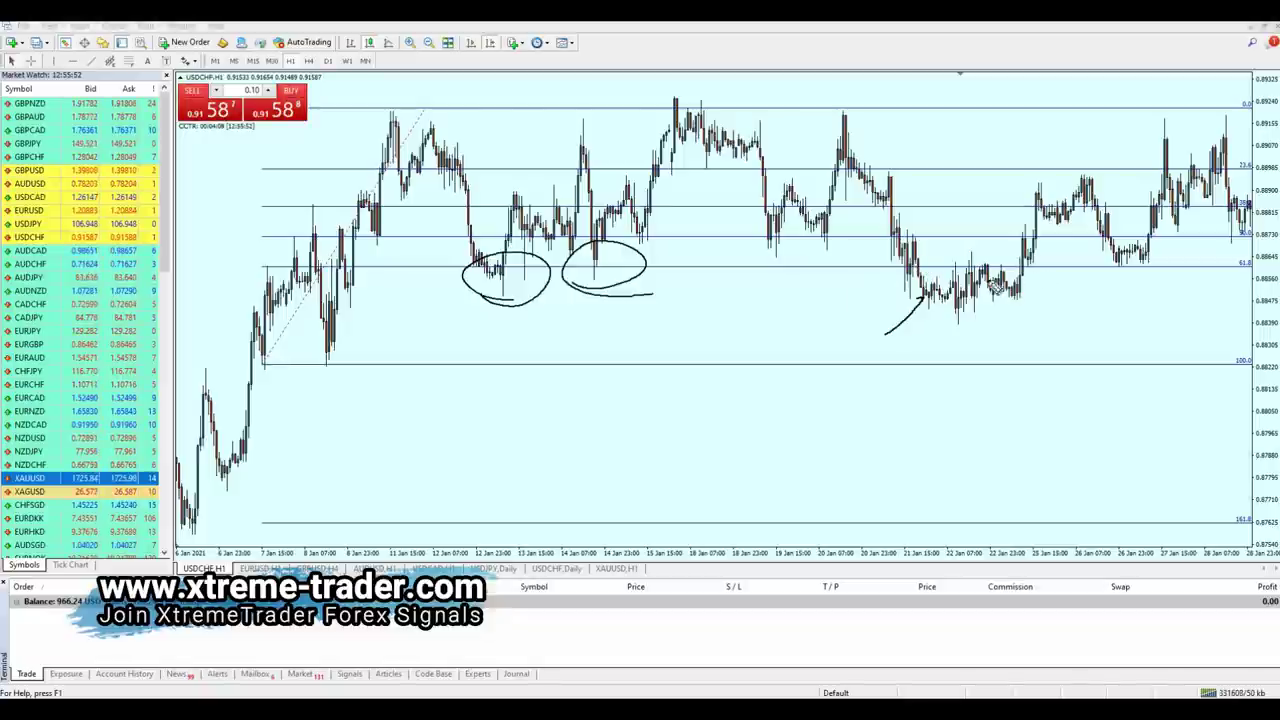
{"action": "mouse_move", "coordinate": [1000, 288]}
{"action": "left_mouse_down"}
{"action": "mouse_move", "coordinate": [990, 250]}
{"action": "mouse_move", "coordinate": [955, 282]}
{"action": "left_mouse_up"}
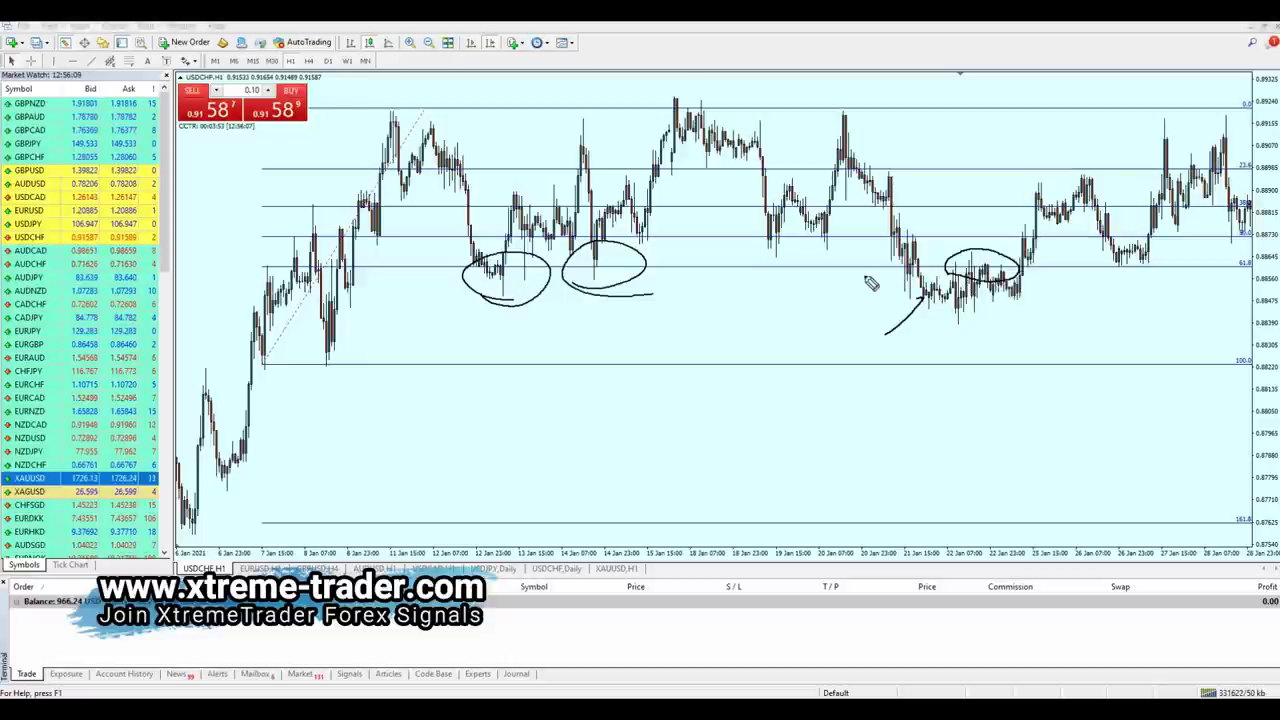
{"action": "mouse_move", "coordinate": [463, 272]}
{"action": "left_mouse_down"}
{"action": "mouse_move", "coordinate": [645, 272]}
{"action": "mouse_move", "coordinate": [955, 237]}
{"action": "mouse_move", "coordinate": [1012, 257]}
{"action": "left_mouse_up"}
{"action": "left_click_drag", "start_coordinate": [1117, 271], "coordinate": [1117, 286]}
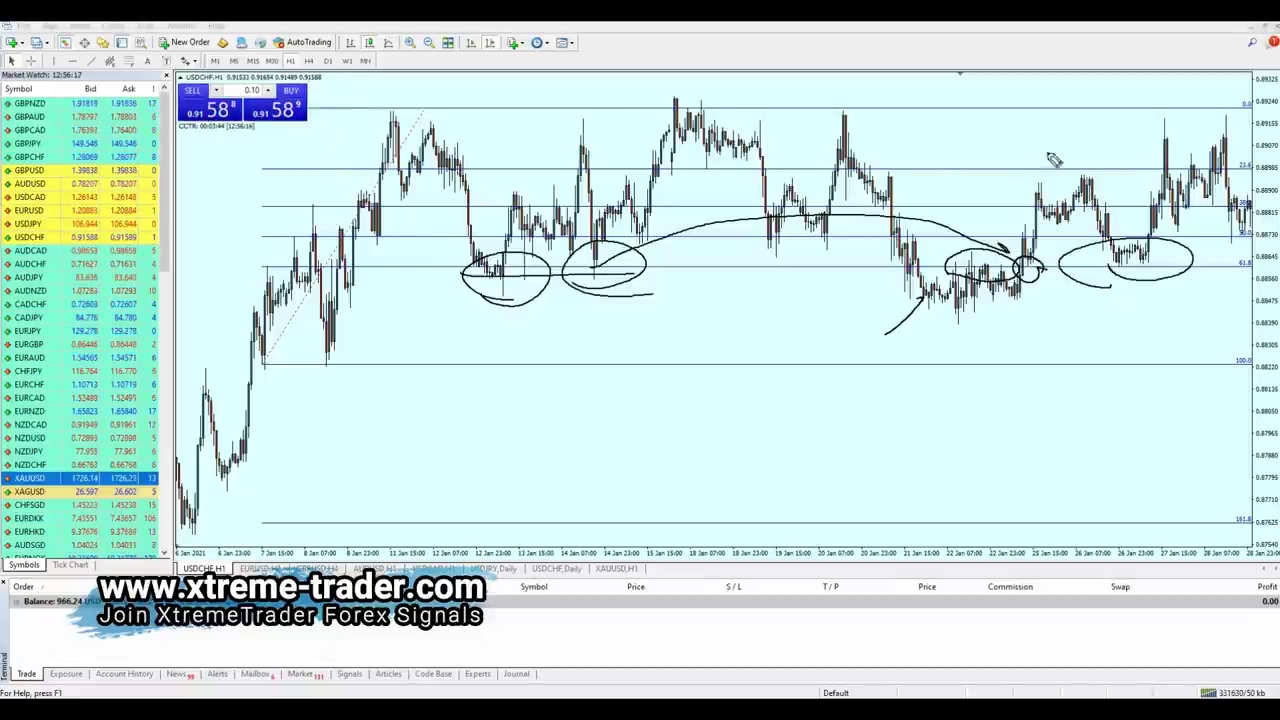
{"action": "key", "text": "Escape"}
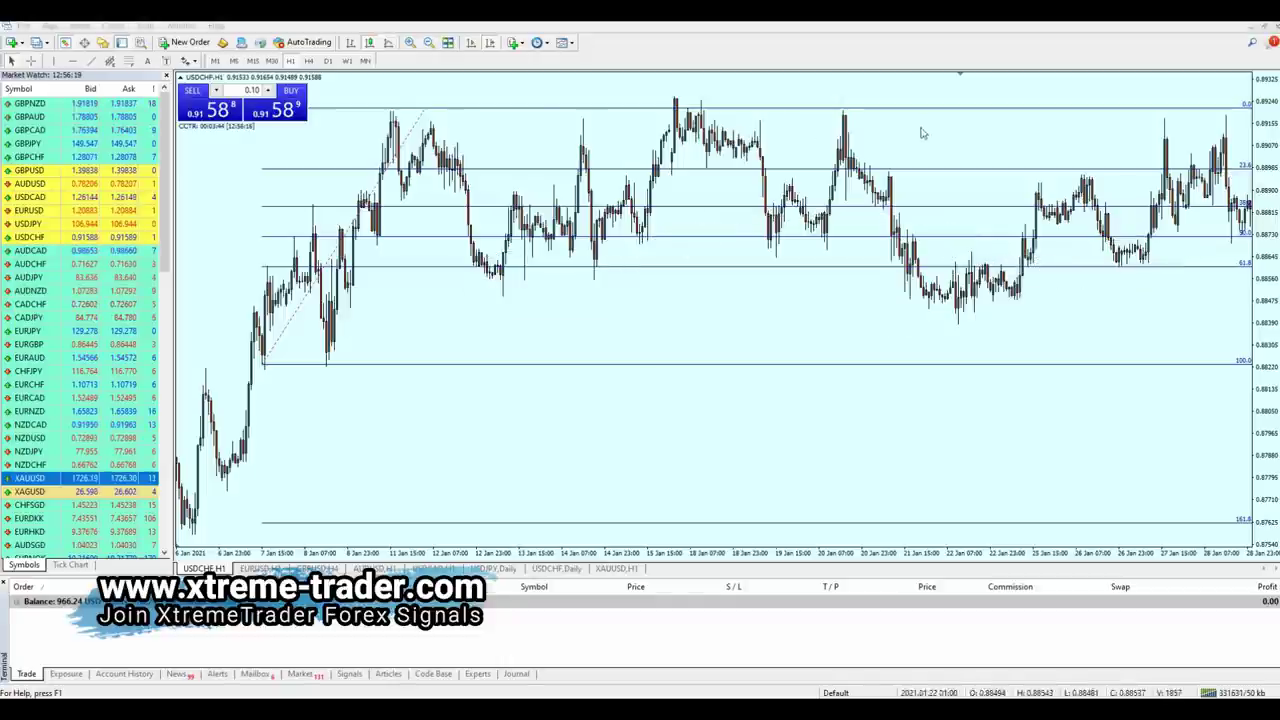
Step: Examine the latest USDCHF candles and the January Fibonacci area on the Daily timeframe
{"action": "left_click", "coordinate": [328, 61]}
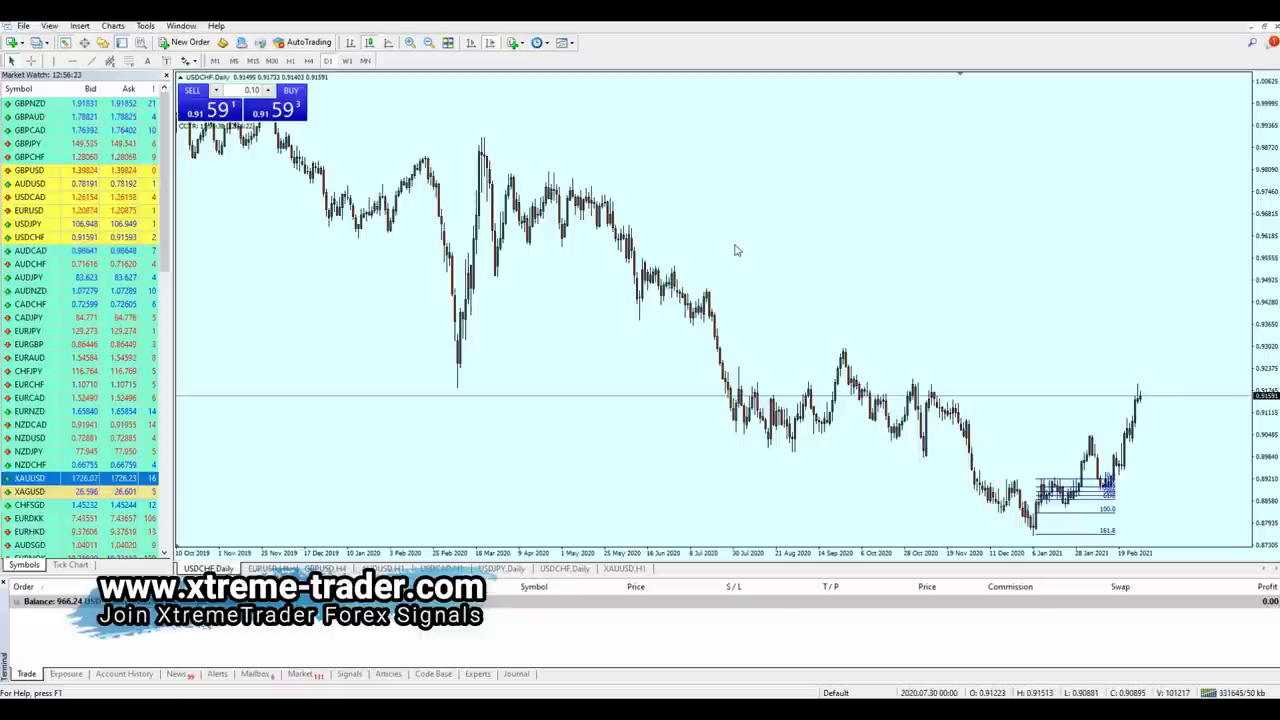
{"action": "key", "text": "plus"}
{"action": "key", "text": "plus"}
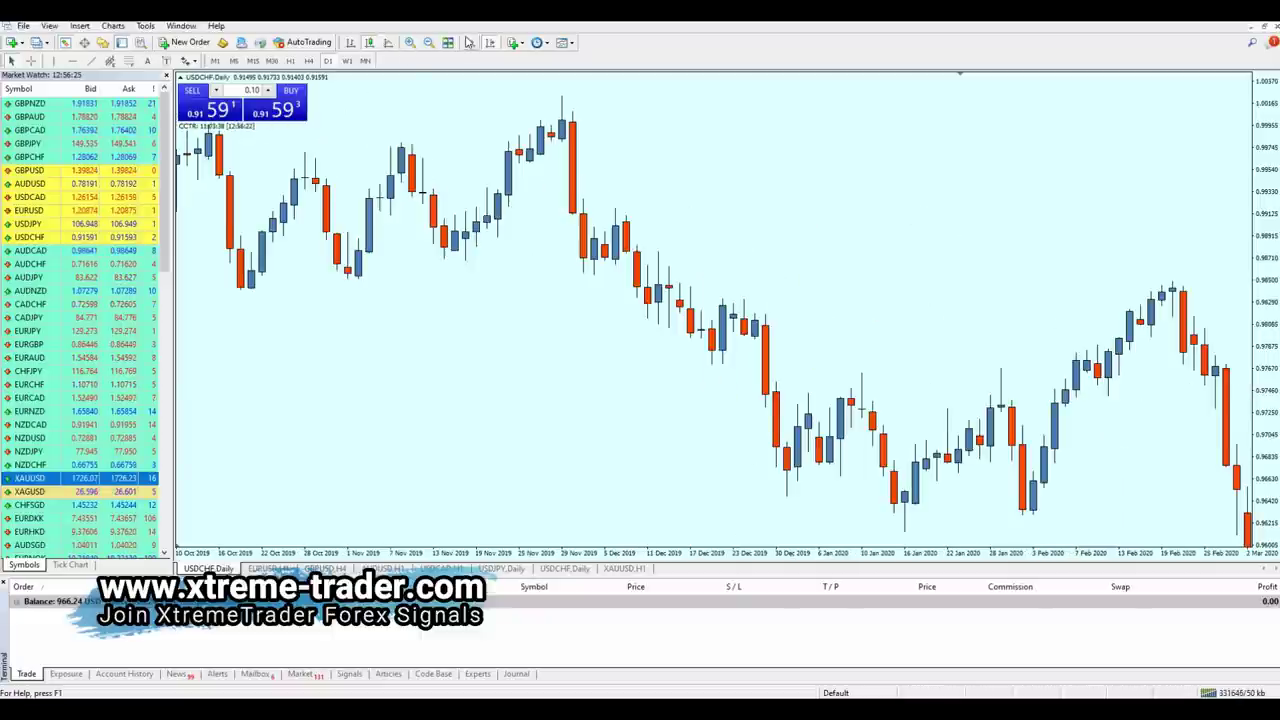
{"action": "left_click", "coordinate": [470, 42]}
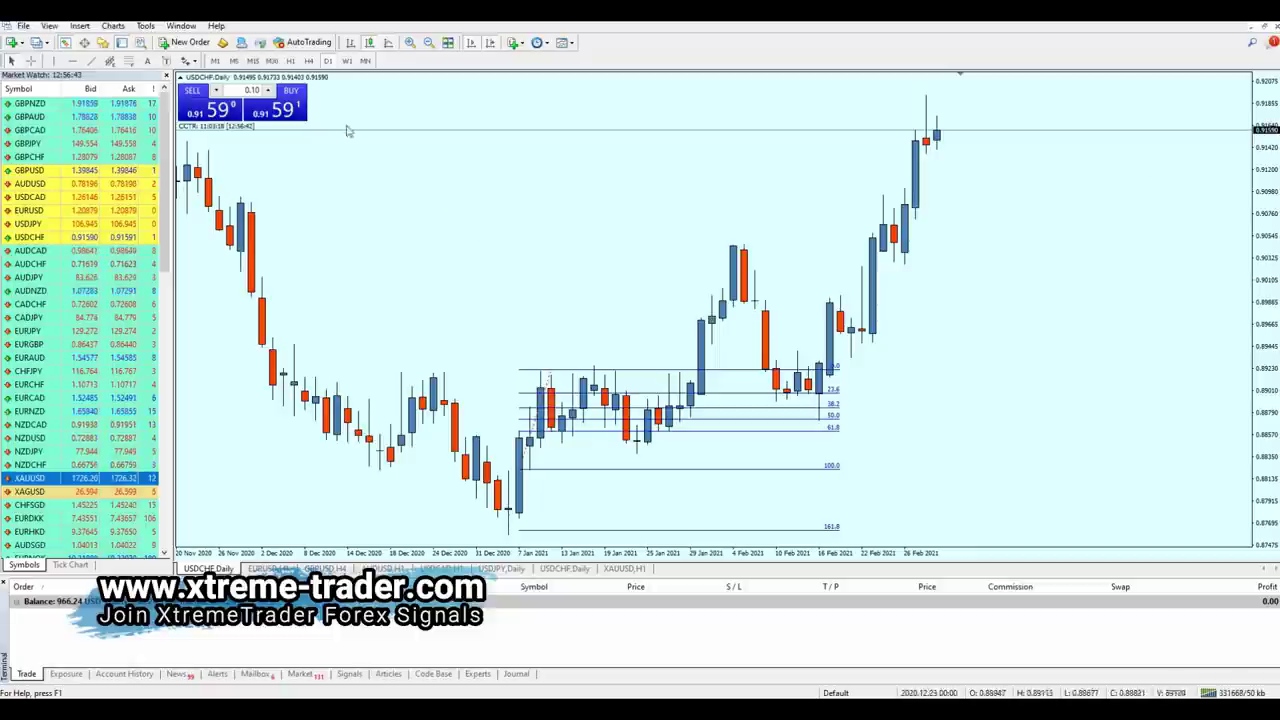
Step: On H1, box the consolidation around 61.8 from 21 to 25 January, sketch two descending lines beside it, and clear the annotations
{"action": "left_click", "coordinate": [271, 60]}
{"action": "left_click", "coordinate": [290, 60]}
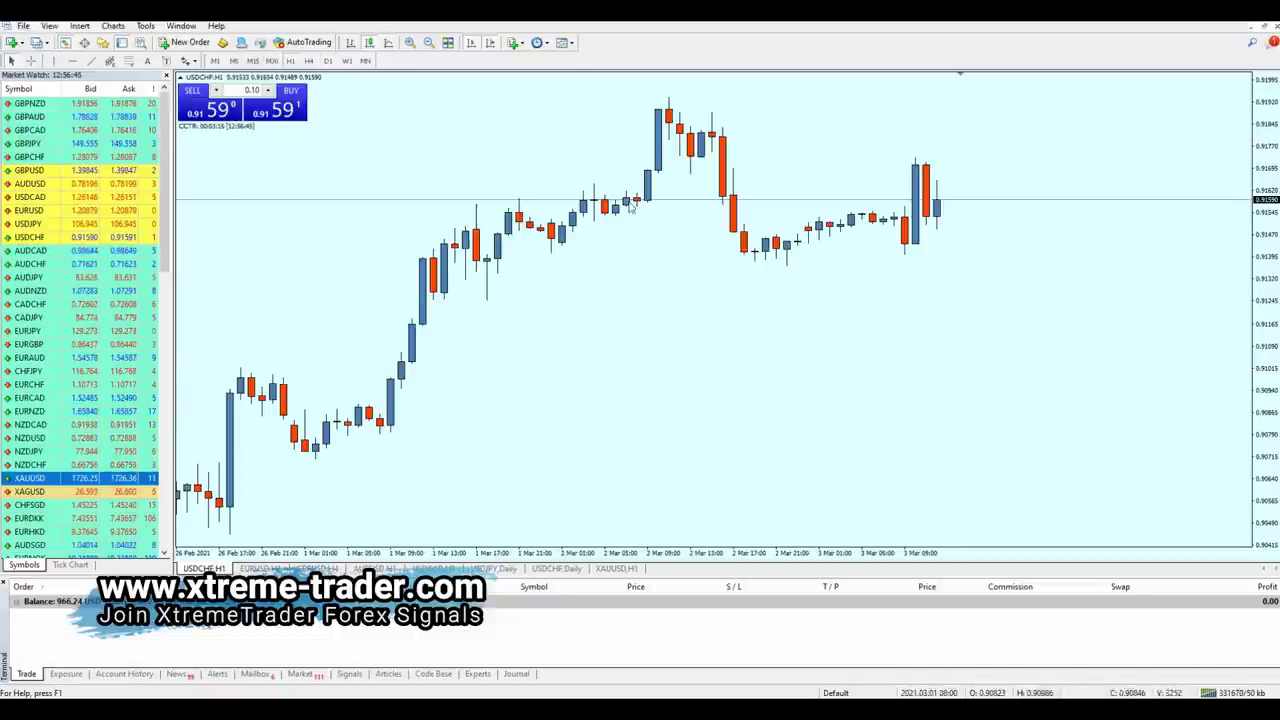
{"action": "scroll", "coordinate": [943, 343], "scroll_direction": "up", "scroll_amount": 5}
{"action": "scroll", "coordinate": [790, 342], "scroll_direction": "down", "scroll_amount": 5}
{"action": "key", "text": "minus"}
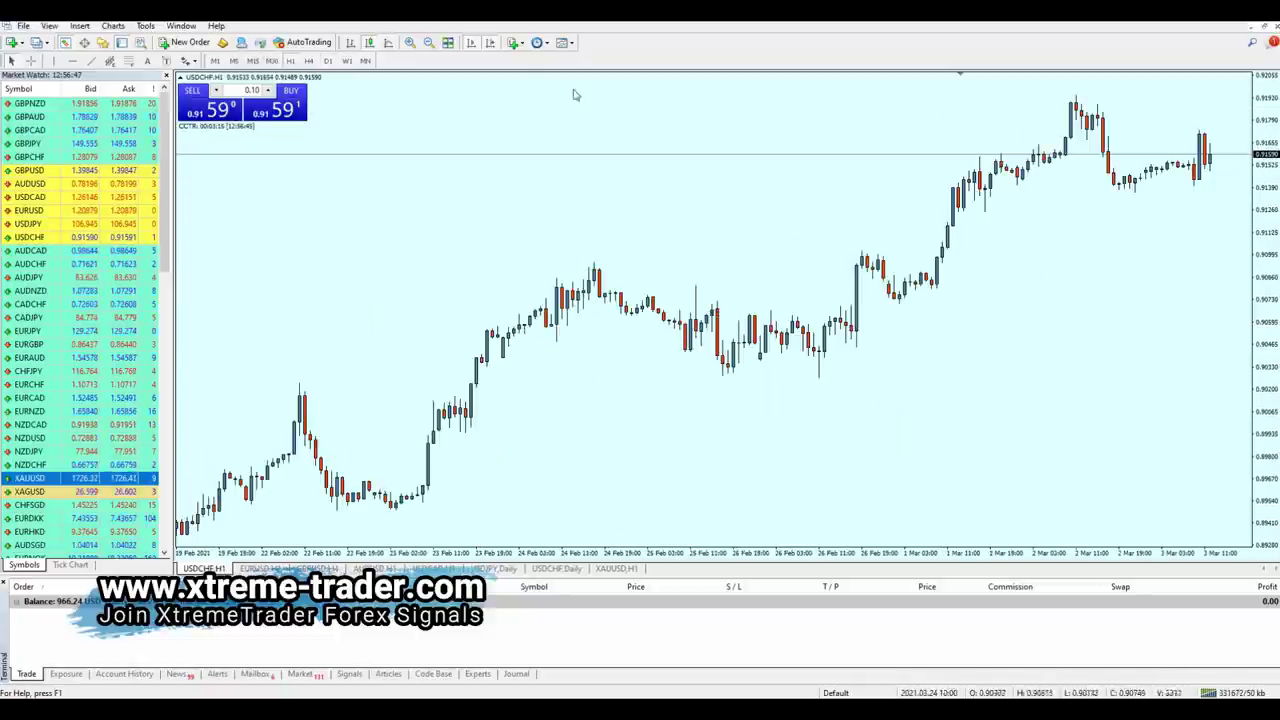
{"action": "scroll", "coordinate": [737, 335], "scroll_direction": "up", "scroll_amount": 5}
{"action": "scroll", "coordinate": [735, 340], "scroll_direction": "up", "scroll_amount": 6}
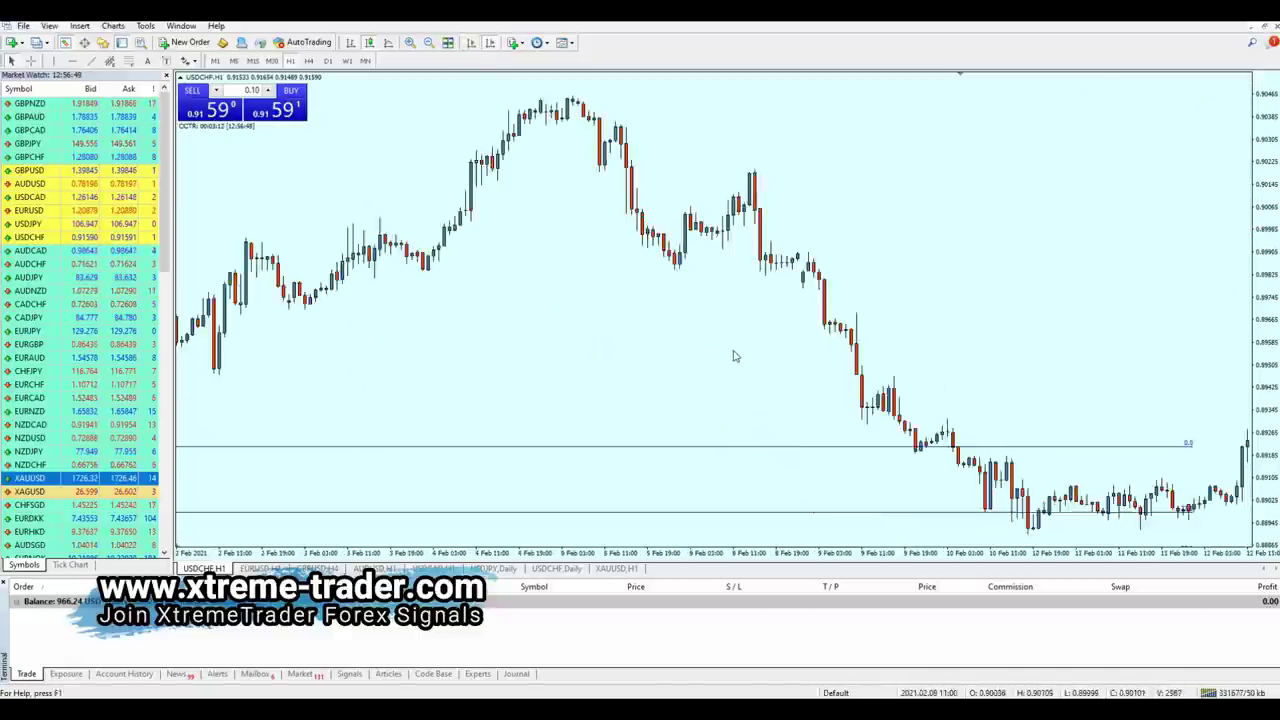
{"action": "scroll", "coordinate": [730, 365], "scroll_direction": "up", "scroll_amount": 3}
{"action": "scroll", "coordinate": [729, 379], "scroll_direction": "up", "scroll_amount": 6}
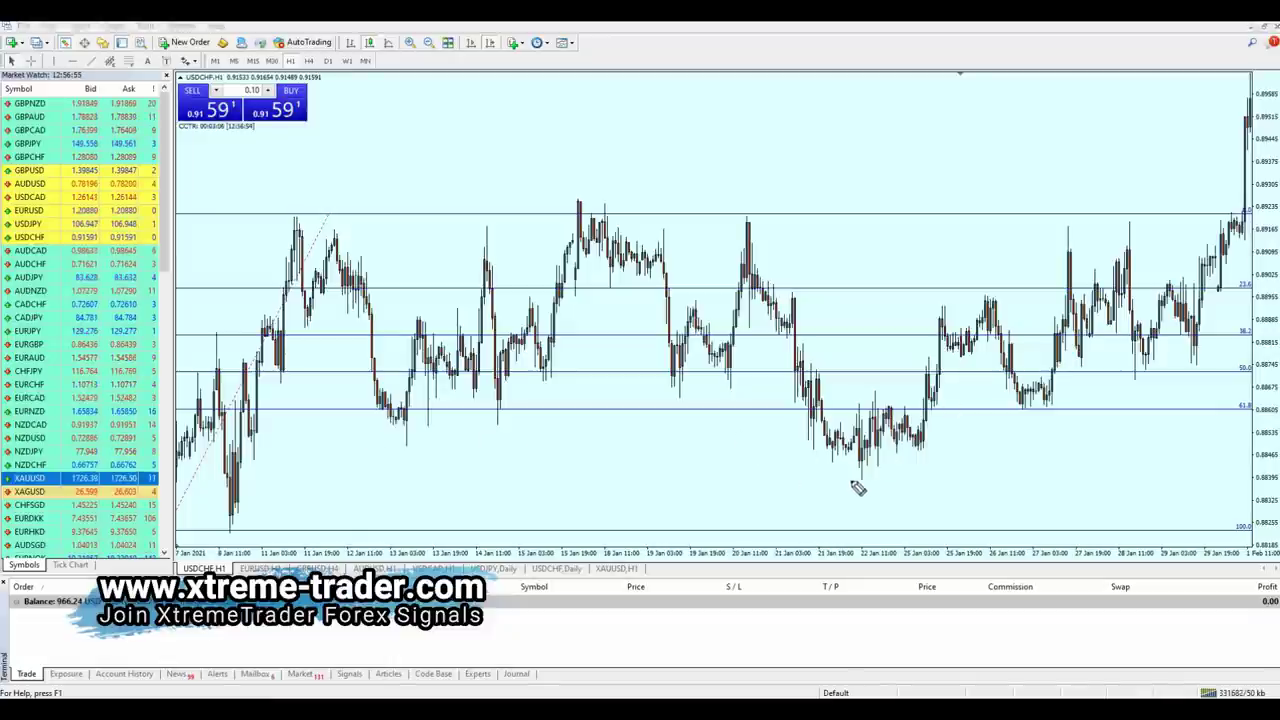
{"action": "mouse_move", "coordinate": [824, 440]}
{"action": "left_mouse_down"}
{"action": "mouse_move", "coordinate": [848, 445]}
{"action": "mouse_move", "coordinate": [860, 380]}
{"action": "mouse_move", "coordinate": [829, 452]}
{"action": "left_mouse_up"}
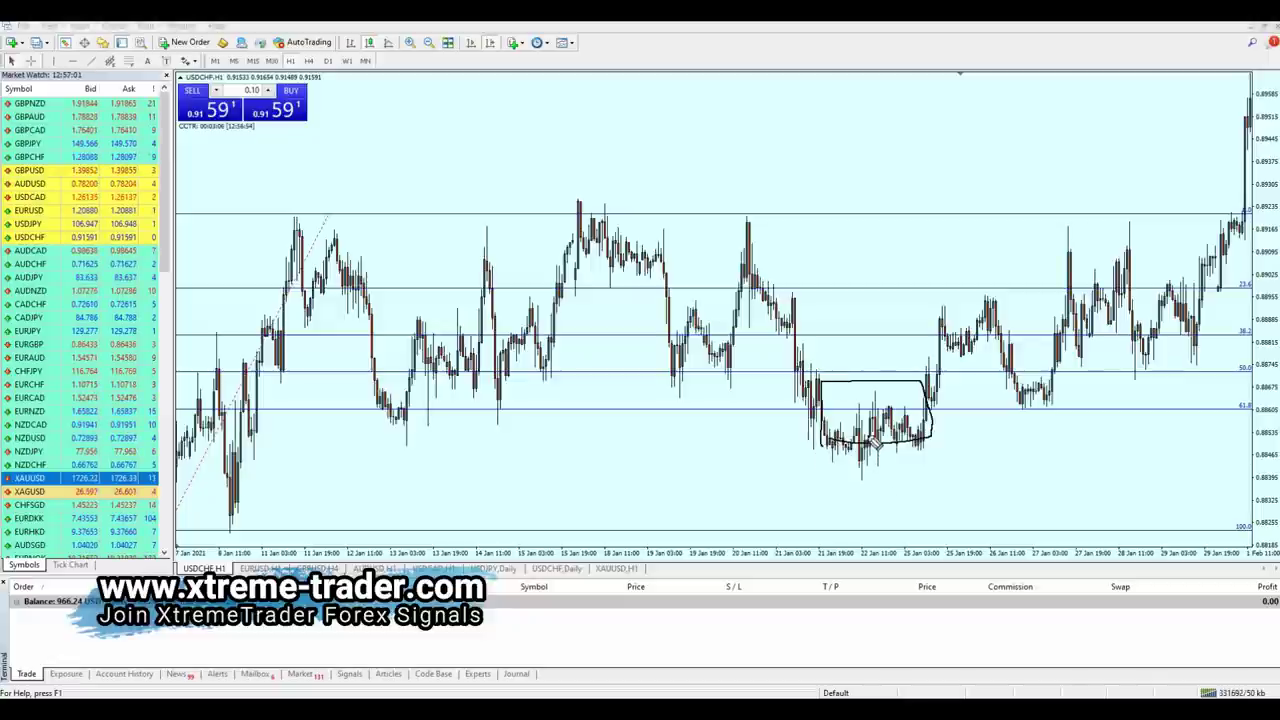
{"action": "left_click_drag", "start_coordinate": [826, 408], "coordinate": [1054, 507]}
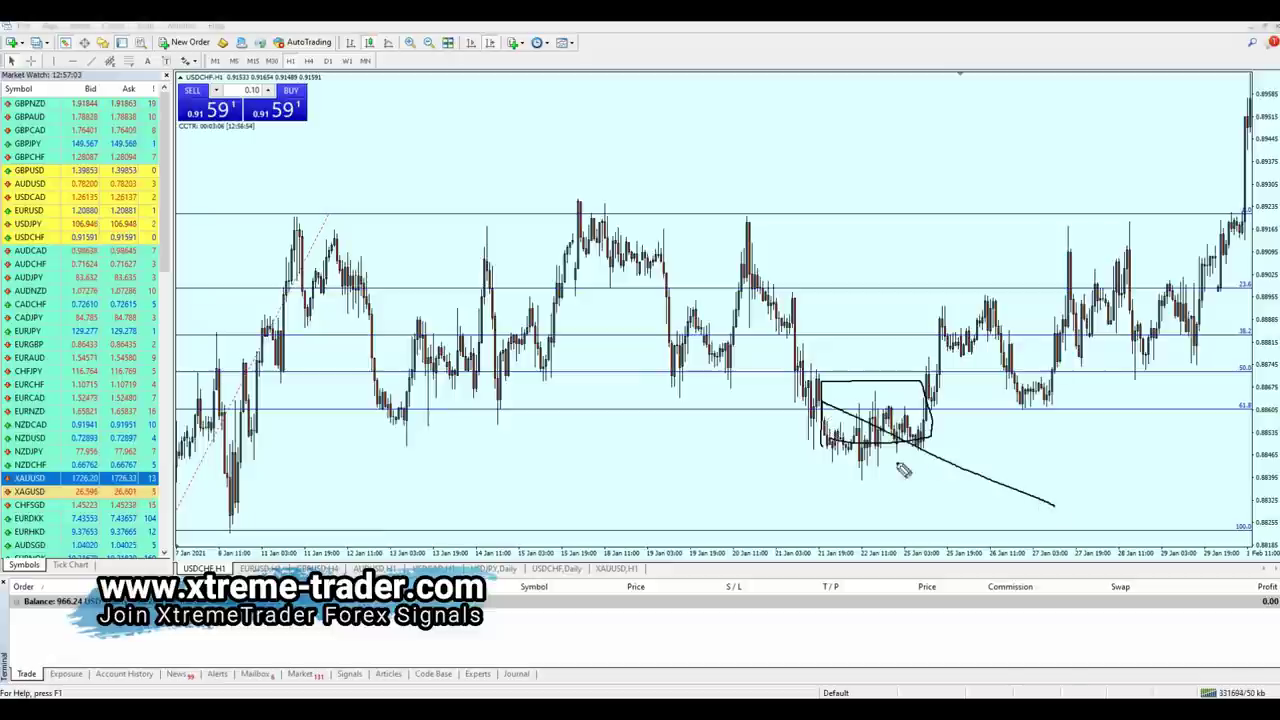
{"action": "left_click_drag", "start_coordinate": [788, 443], "coordinate": [952, 550]}
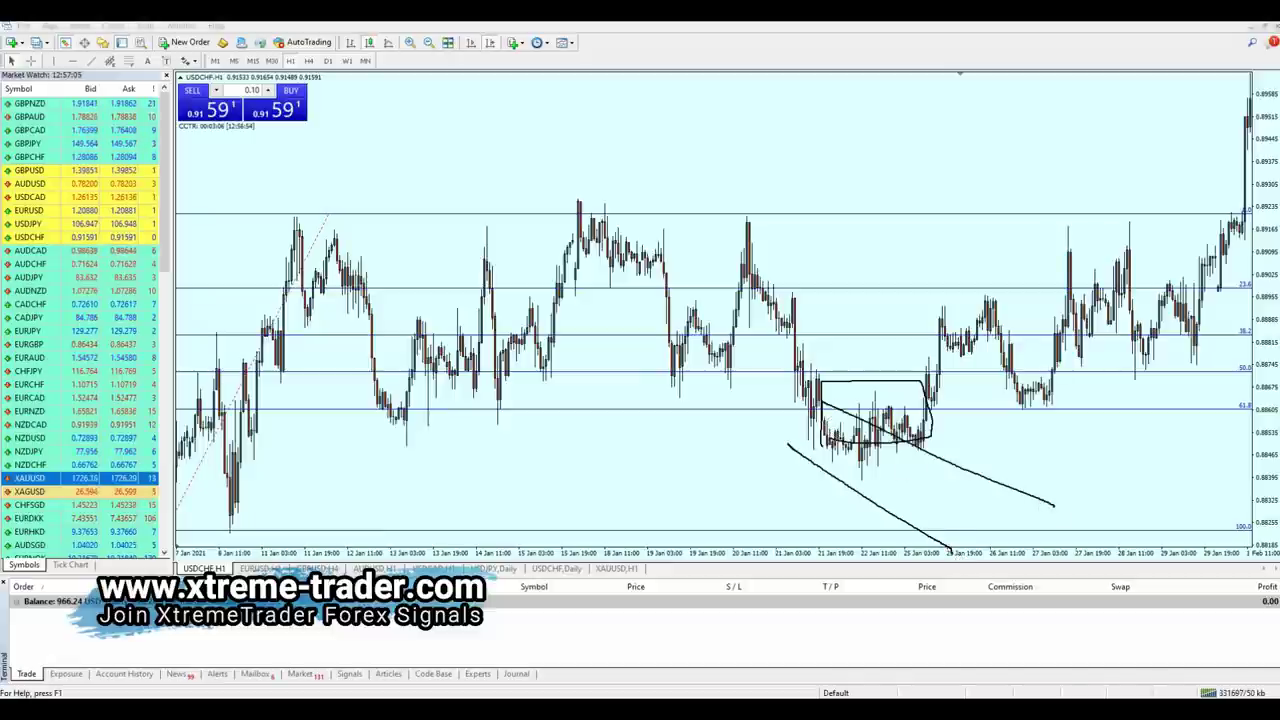
{"action": "key", "text": "Escape"}
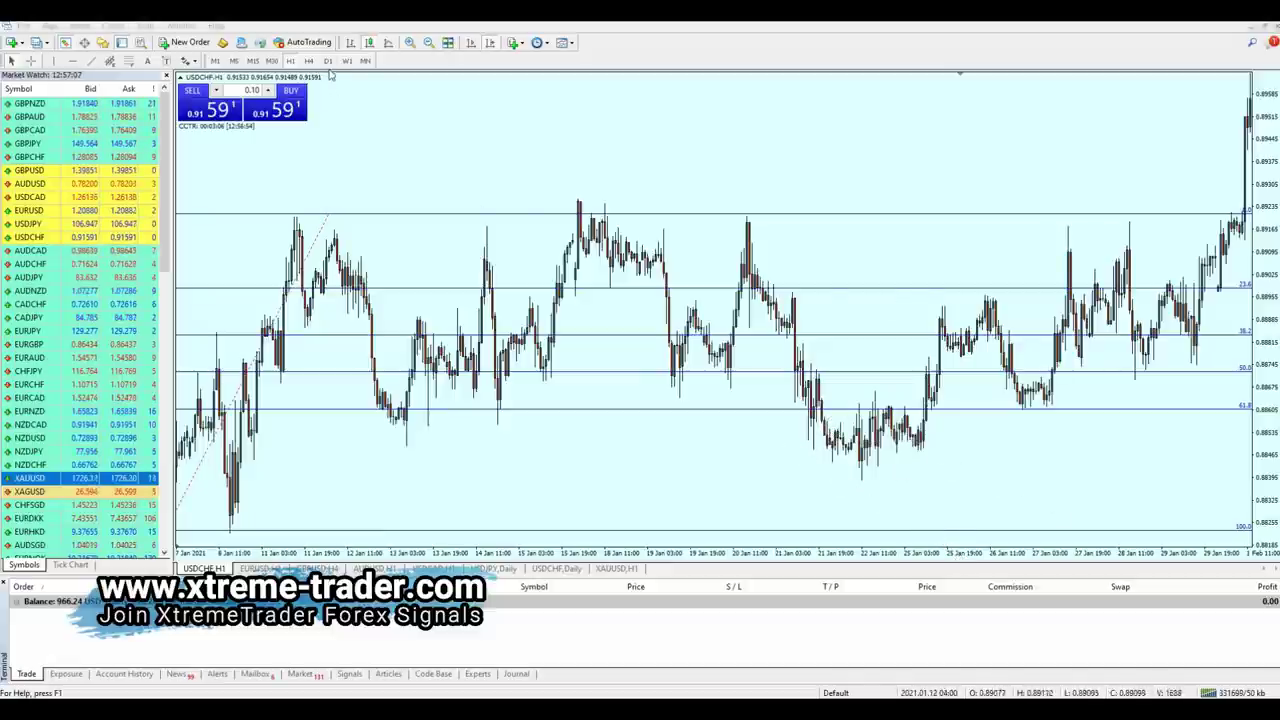
Step: Switch to Daily, circle and then box the late-January candles dipping below 61.8, and clear the annotations
{"action": "left_click", "coordinate": [328, 61]}
{"action": "left_click_drag", "start_coordinate": [677, 346], "coordinate": [735, 360]}
{"action": "key", "text": "End"}
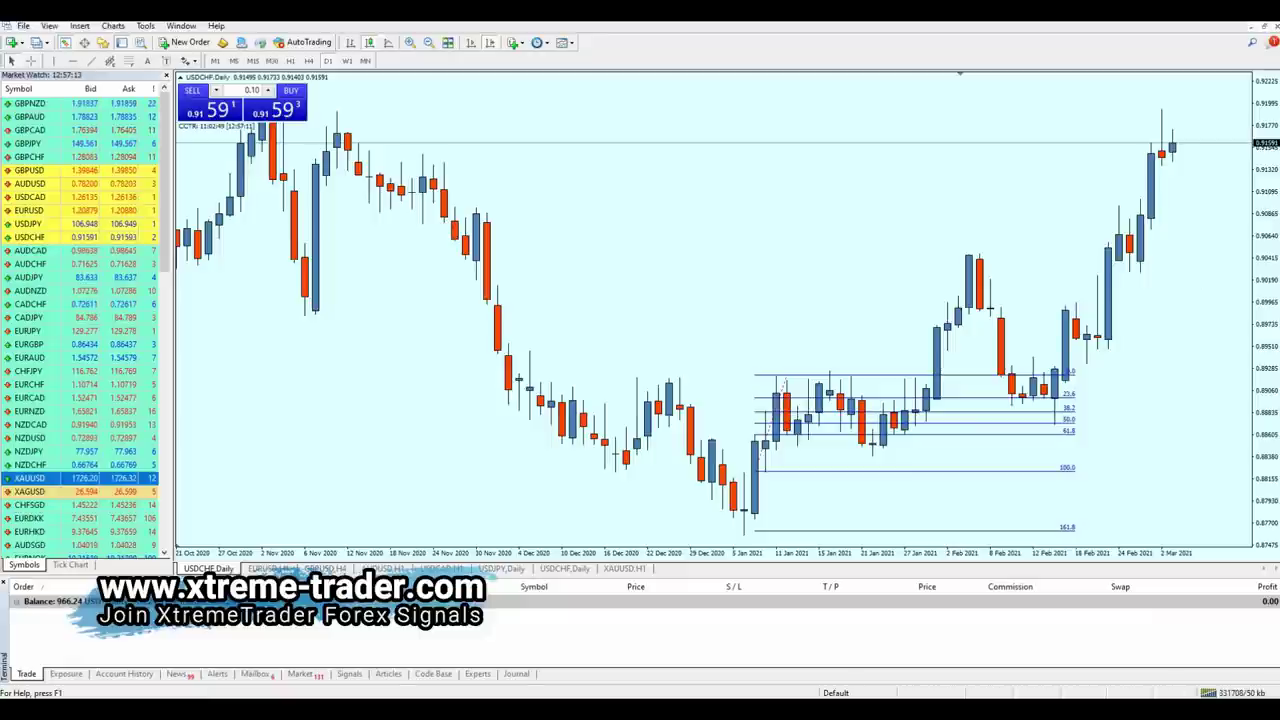
{"action": "left_click_drag", "start_coordinate": [898, 431], "coordinate": [850, 453]}
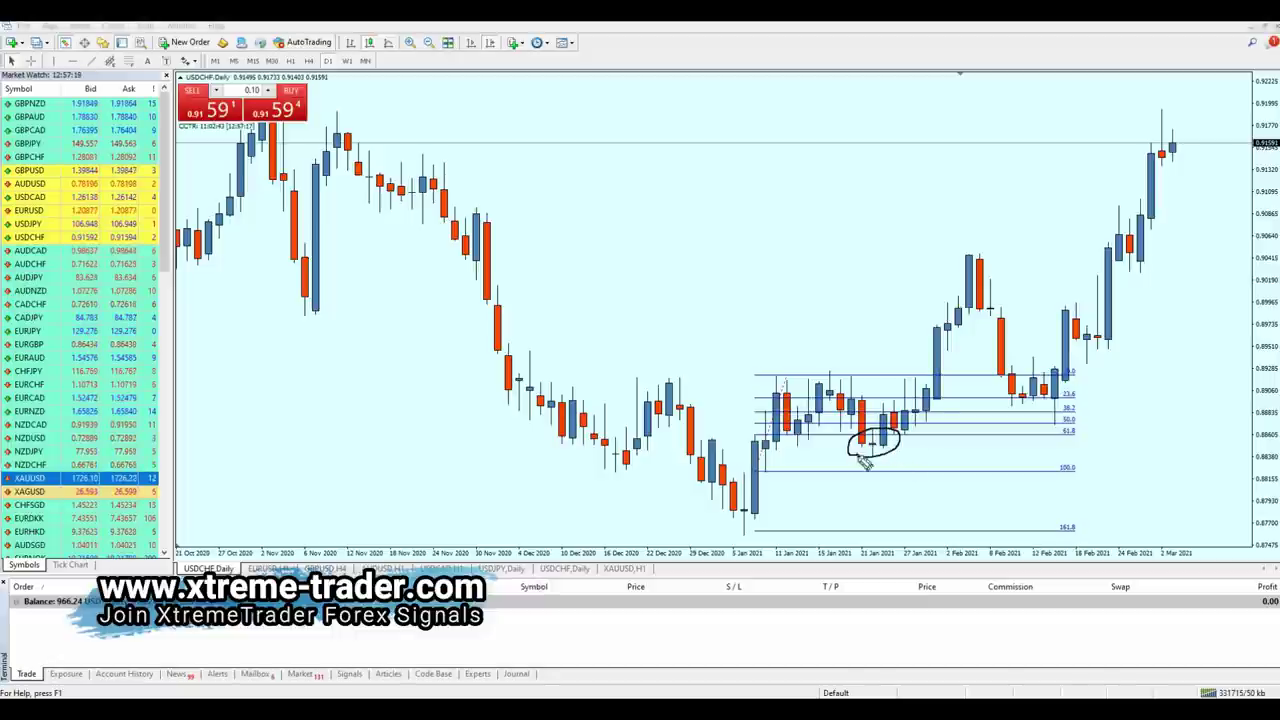
{"action": "mouse_move", "coordinate": [880, 448]}
{"action": "left_mouse_down"}
{"action": "mouse_move", "coordinate": [880, 400]}
{"action": "mouse_move", "coordinate": [862, 440]}
{"action": "mouse_move", "coordinate": [892, 455]}
{"action": "mouse_move", "coordinate": [895, 397]}
{"action": "mouse_move", "coordinate": [860, 390]}
{"action": "mouse_move", "coordinate": [866, 465]}
{"action": "left_mouse_up"}
{"action": "key", "text": "ctrl+z"}
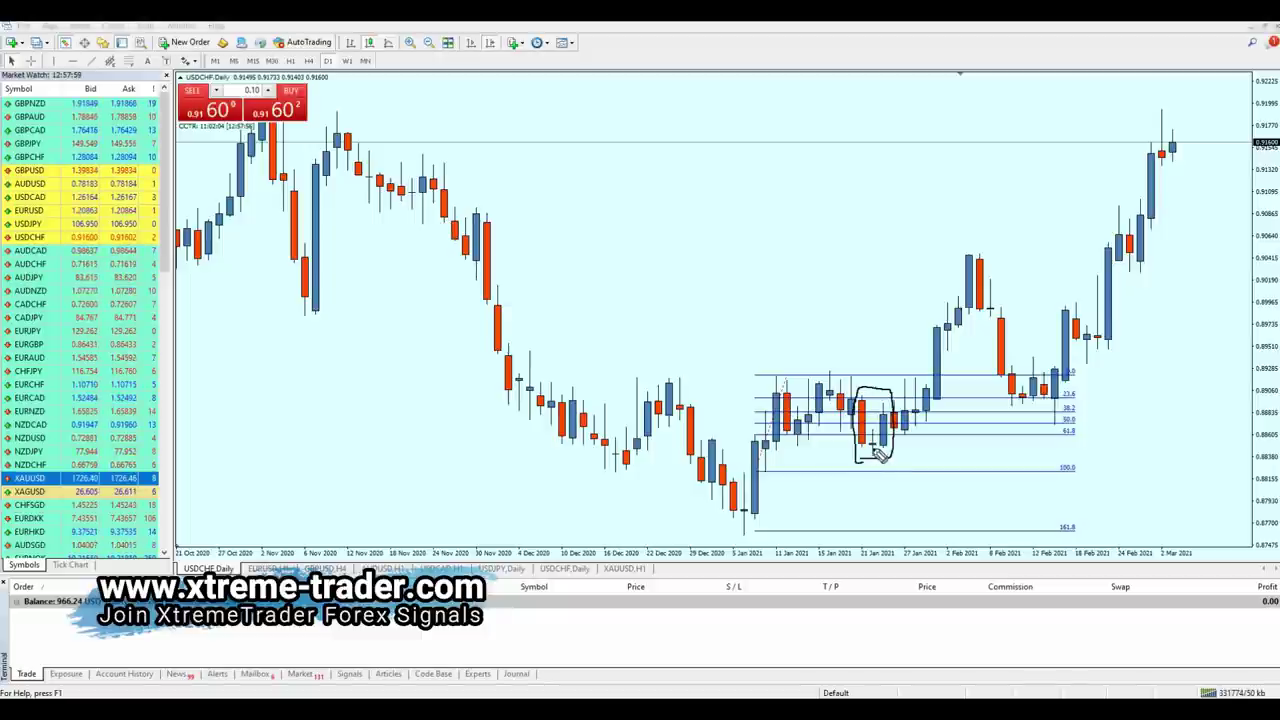
{"action": "mouse_move", "coordinate": [872, 466]}
{"action": "left_mouse_down"}
{"action": "mouse_move", "coordinate": [888, 395]}
{"action": "mouse_move", "coordinate": [852, 470]}
{"action": "mouse_move", "coordinate": [900, 447]}
{"action": "left_mouse_up"}
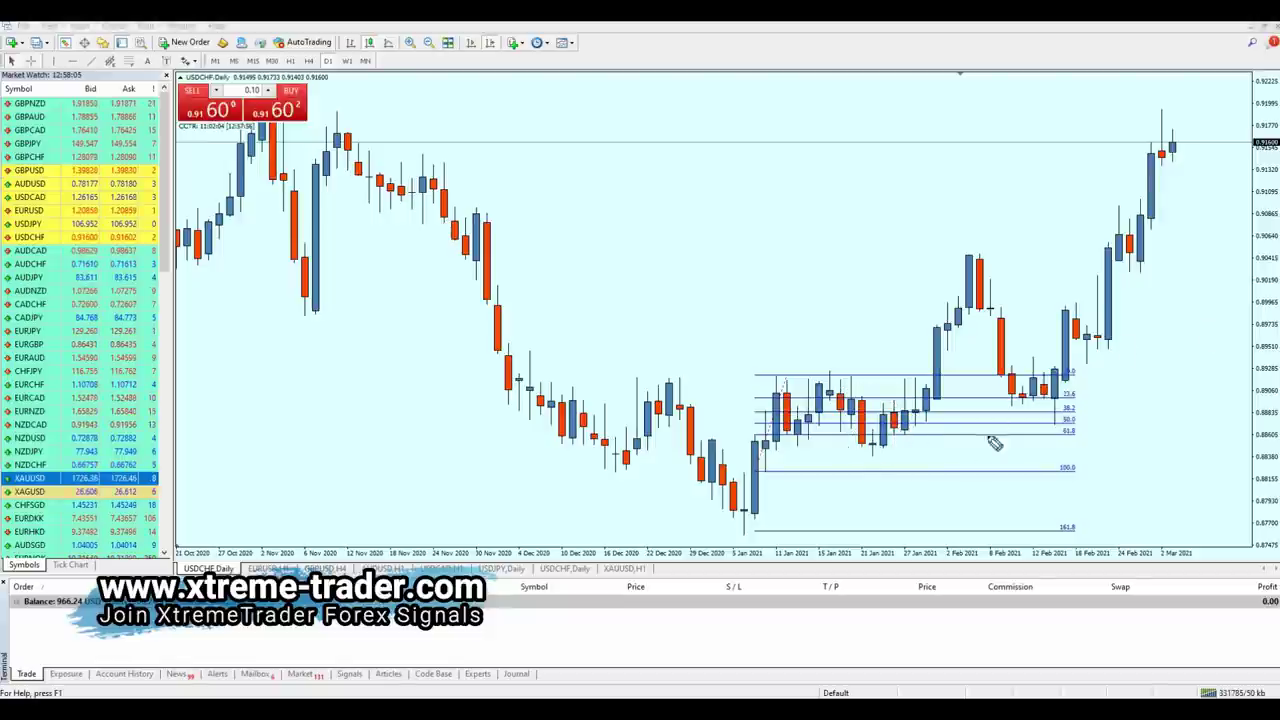
Step: Box the candle around 27 January at 61.8, mark the mid-February low and both upward moves with arrows, and clear the annotations
{"action": "mouse_move", "coordinate": [955, 494]}
{"action": "left_mouse_down"}
{"action": "mouse_move", "coordinate": [908, 437]}
{"action": "mouse_move", "coordinate": [908, 378]}
{"action": "mouse_move", "coordinate": [910, 446]}
{"action": "left_mouse_up"}
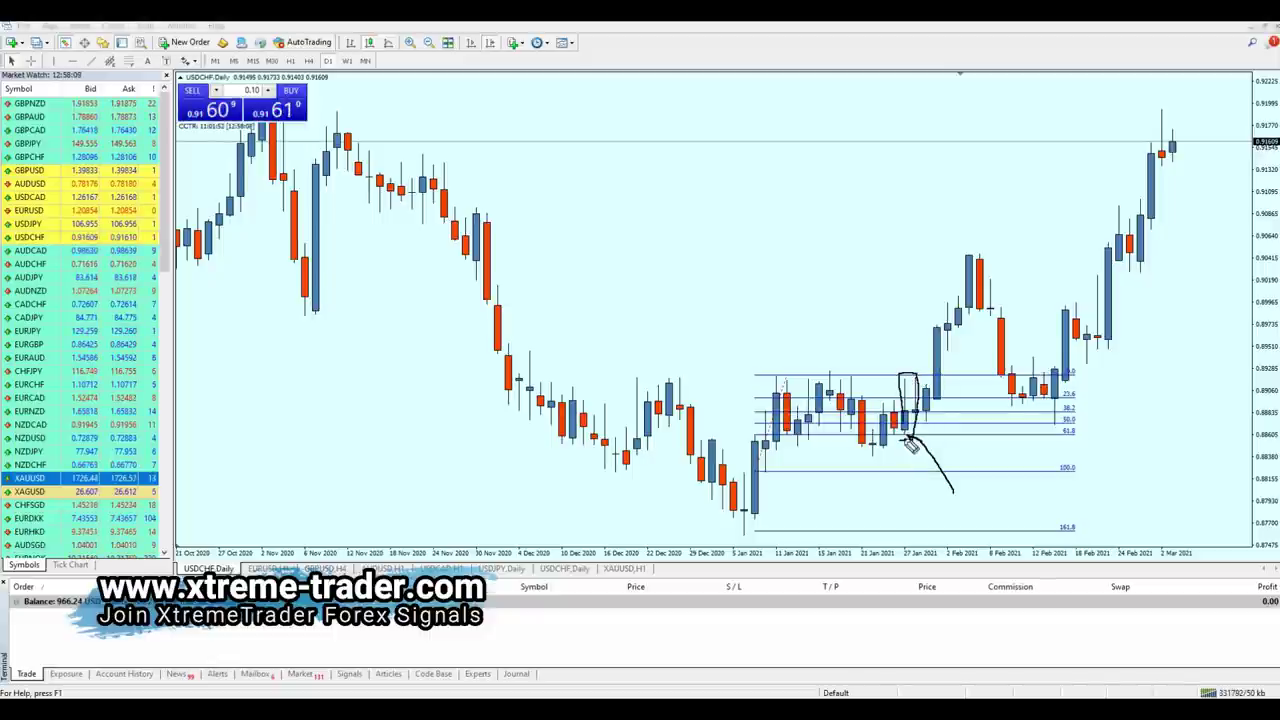
{"action": "key", "text": "Escape"}
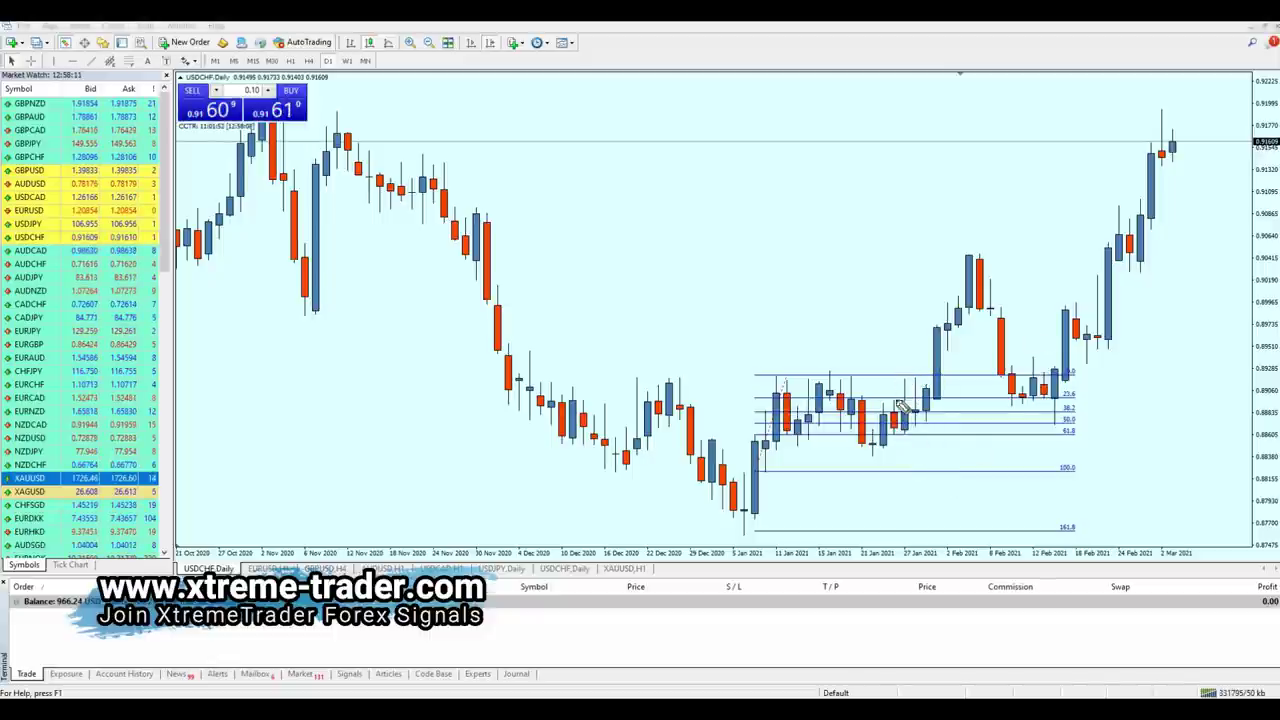
{"action": "mouse_move", "coordinate": [906, 440]}
{"action": "left_mouse_down"}
{"action": "mouse_move", "coordinate": [900, 395]}
{"action": "mouse_move", "coordinate": [912, 440]}
{"action": "left_mouse_up"}
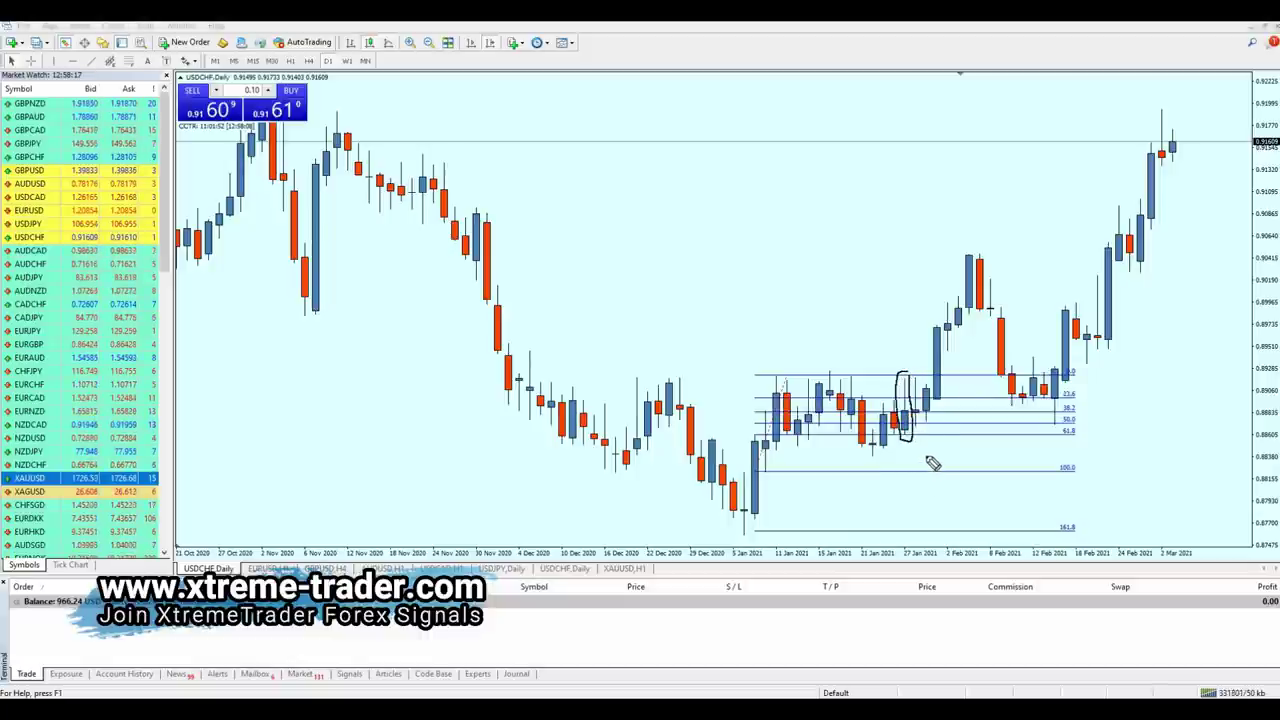
{"action": "left_click_drag", "start_coordinate": [1002, 490], "coordinate": [1032, 406]}
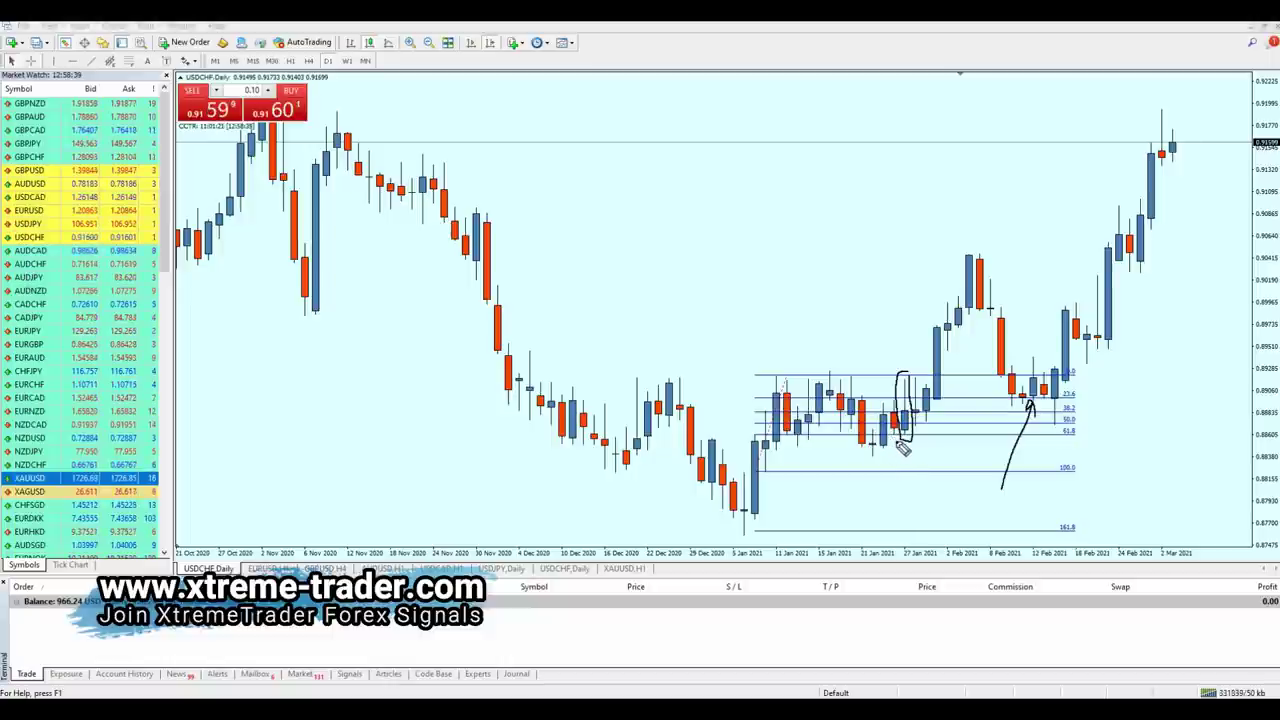
{"action": "mouse_move", "coordinate": [907, 442]}
{"action": "left_mouse_down"}
{"action": "mouse_move", "coordinate": [948, 366]}
{"action": "mouse_move", "coordinate": [932, 372]}
{"action": "left_mouse_up"}
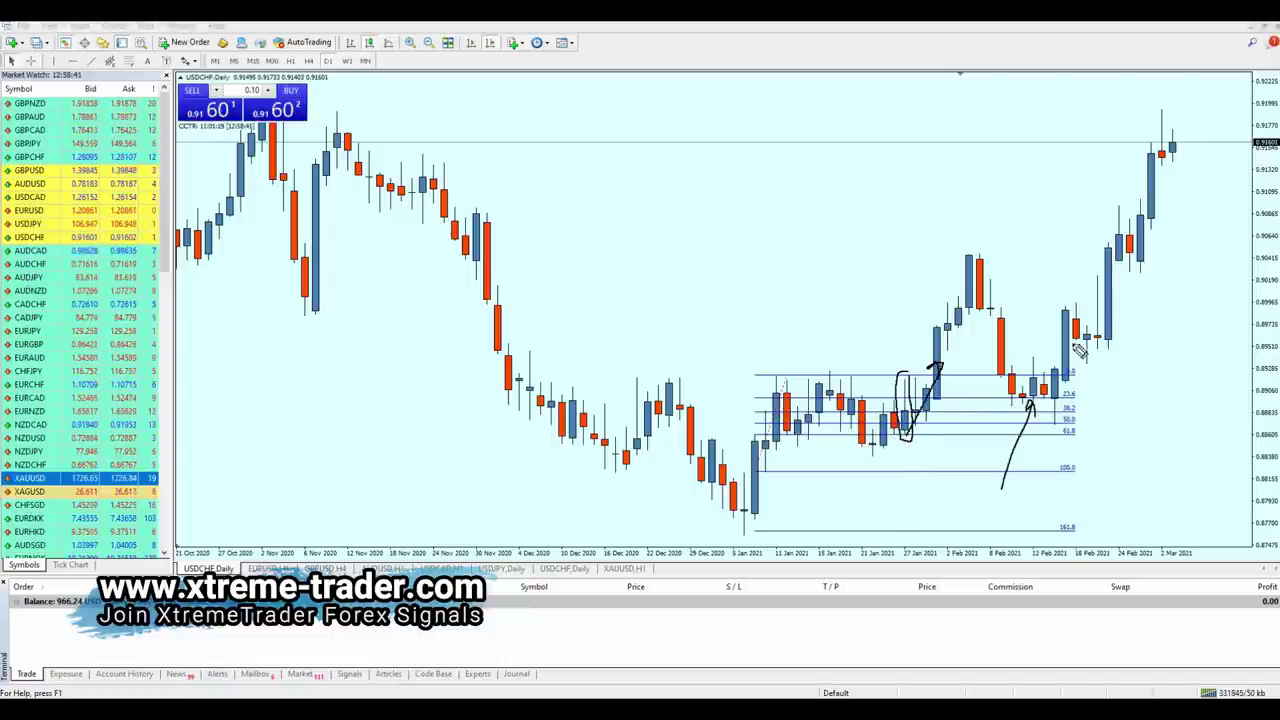
{"action": "left_click_drag", "start_coordinate": [1038, 394], "coordinate": [1076, 326]}
{"action": "left_click_drag", "start_coordinate": [1066, 338], "coordinate": [1080, 340]}
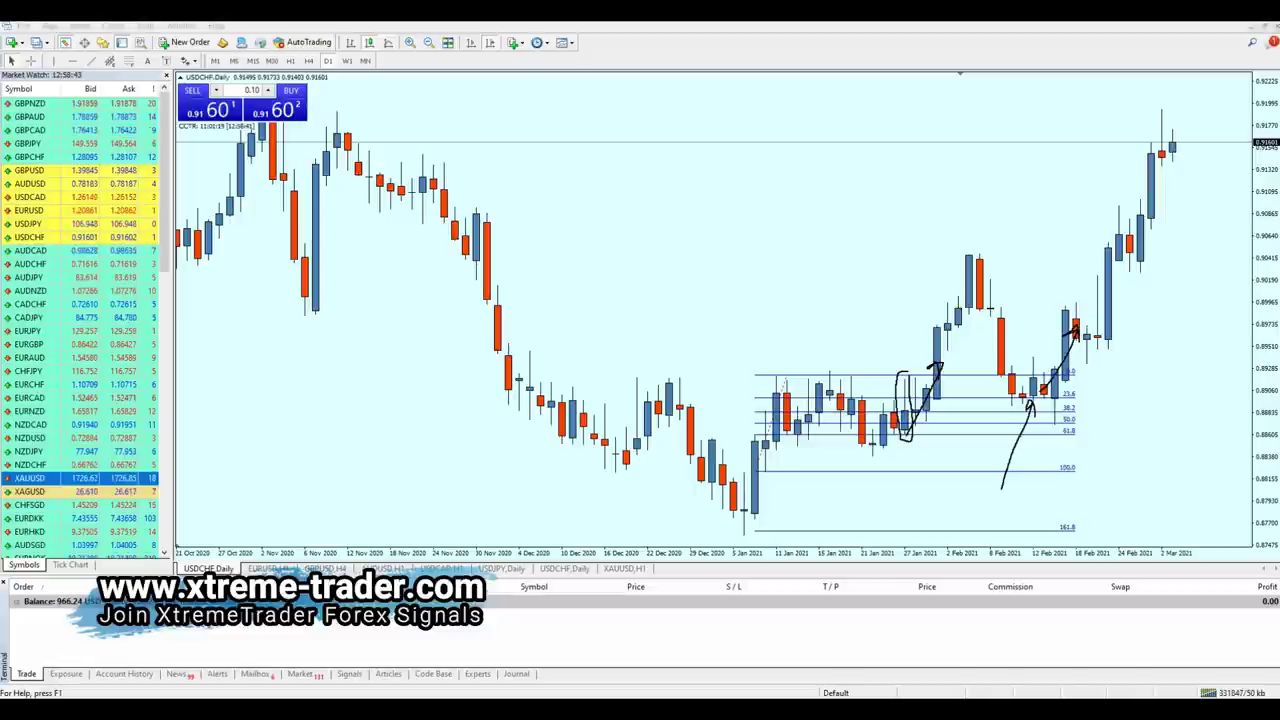
{"action": "key", "text": "Escape"}
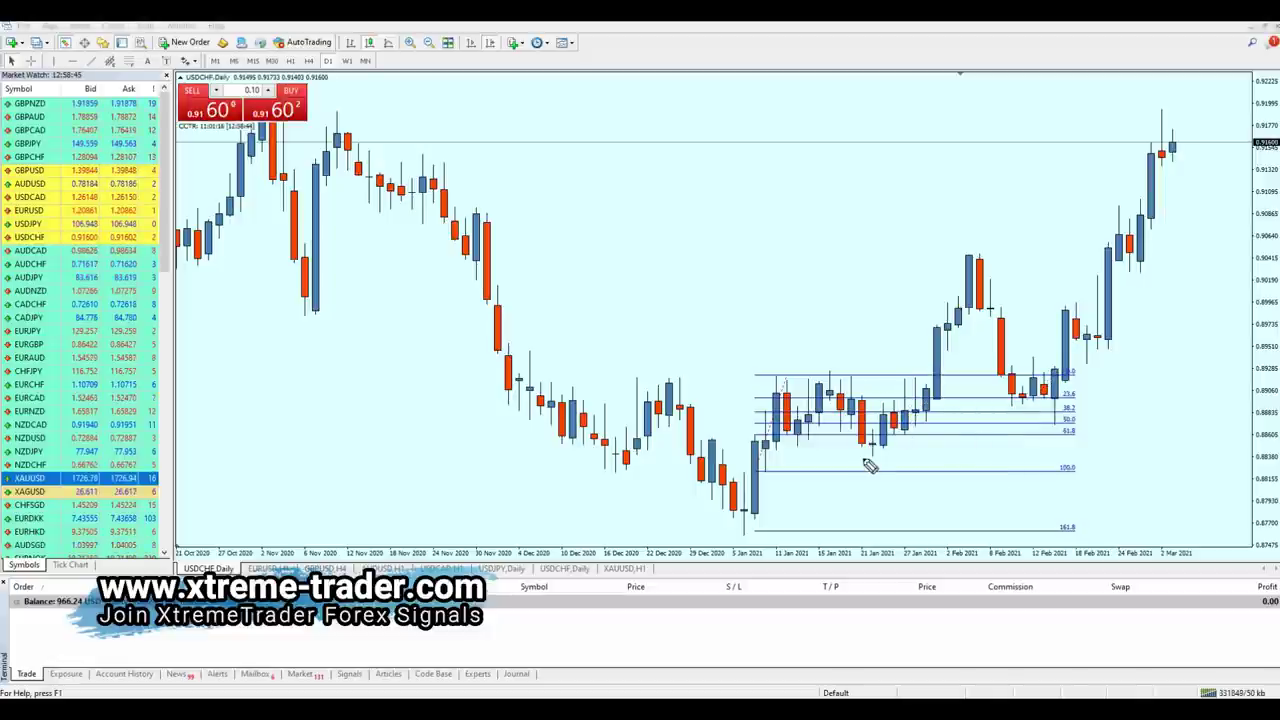
Step: Circle the late-January dip below 61.8, sketch two rising lines below and above the uptrend, and clear the annotations
{"action": "mouse_move", "coordinate": [910, 440]}
{"action": "left_mouse_down"}
{"action": "mouse_move", "coordinate": [858, 456]}
{"action": "mouse_move", "coordinate": [928, 437]}
{"action": "left_mouse_up"}
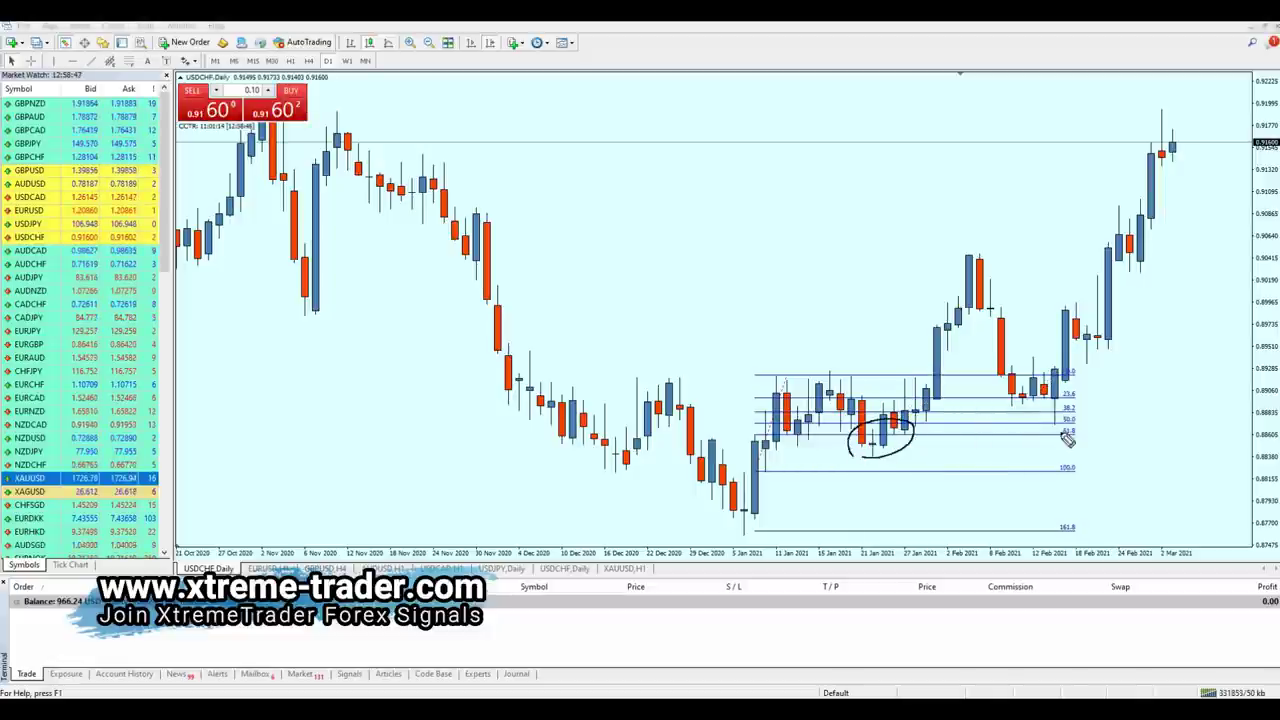
{"action": "left_click_drag", "start_coordinate": [792, 500], "coordinate": [1110, 300]}
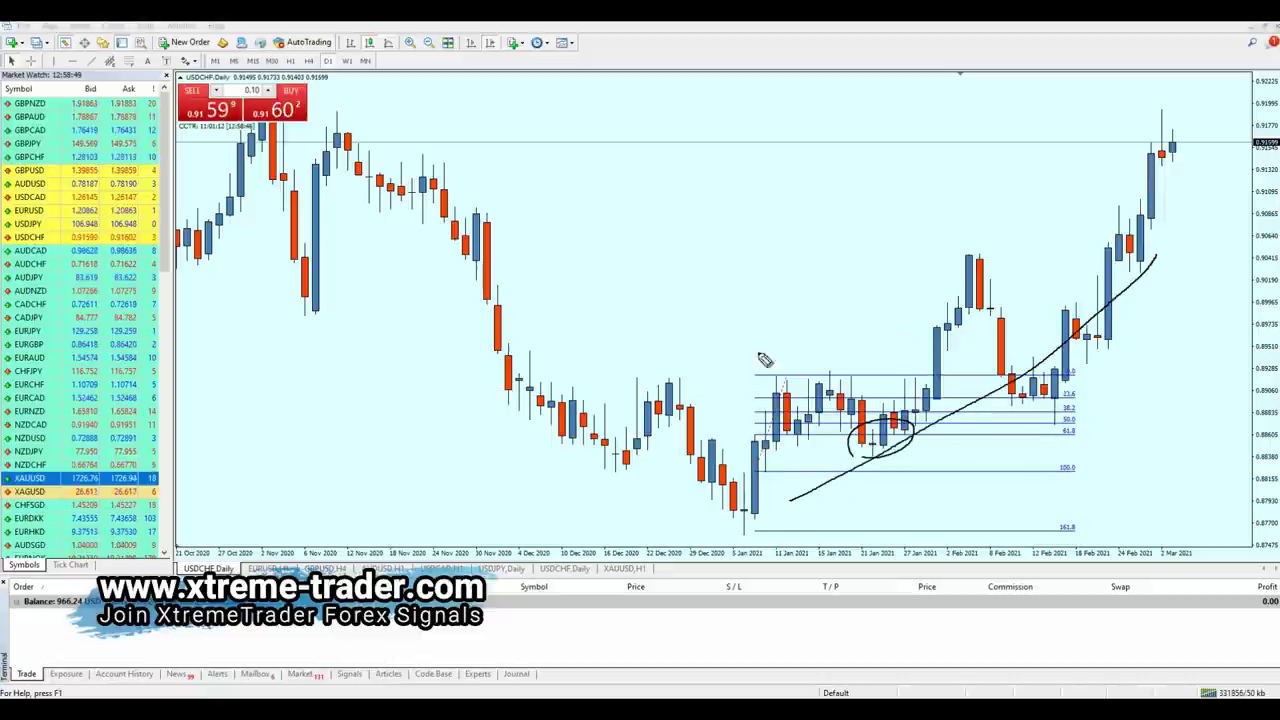
{"action": "left_click_drag", "start_coordinate": [658, 410], "coordinate": [1088, 152]}
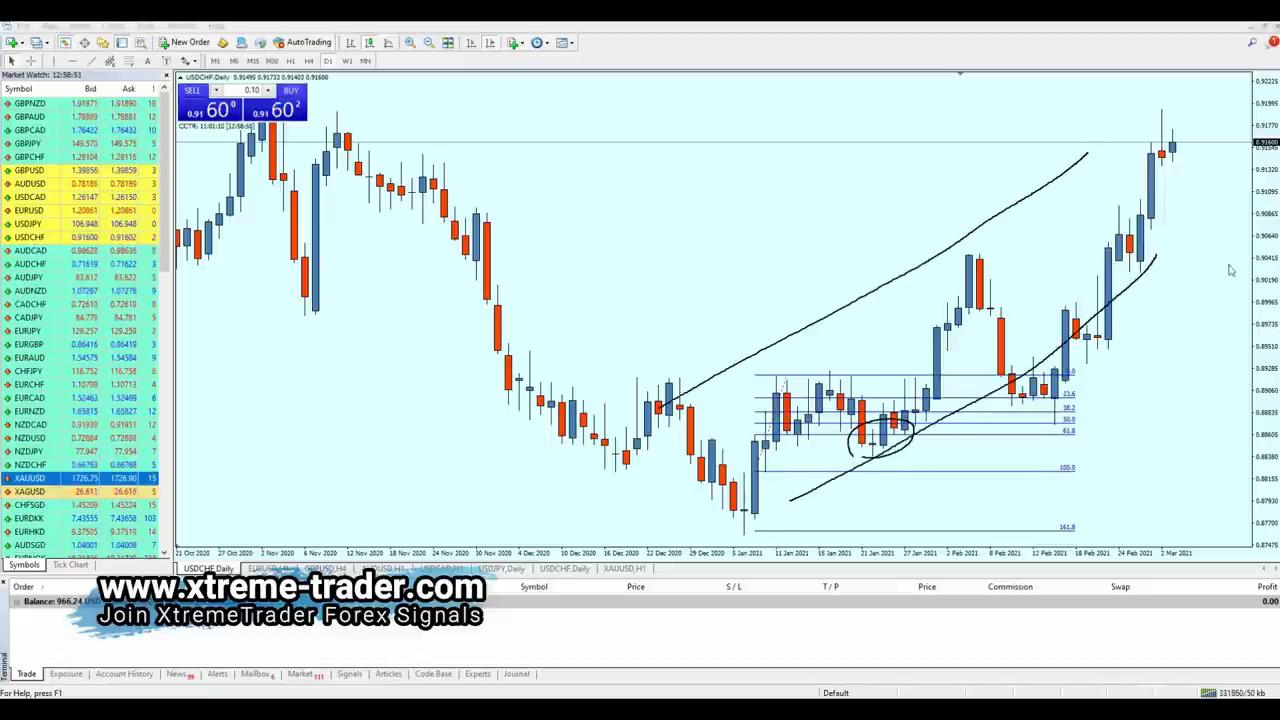
{"action": "key", "text": "Escape"}
Step: Delete the January Fibonacci retracement from the USDCHF Daily chart
{"action": "left_click_drag", "start_coordinate": [817, 351], "coordinate": [548, 428]}
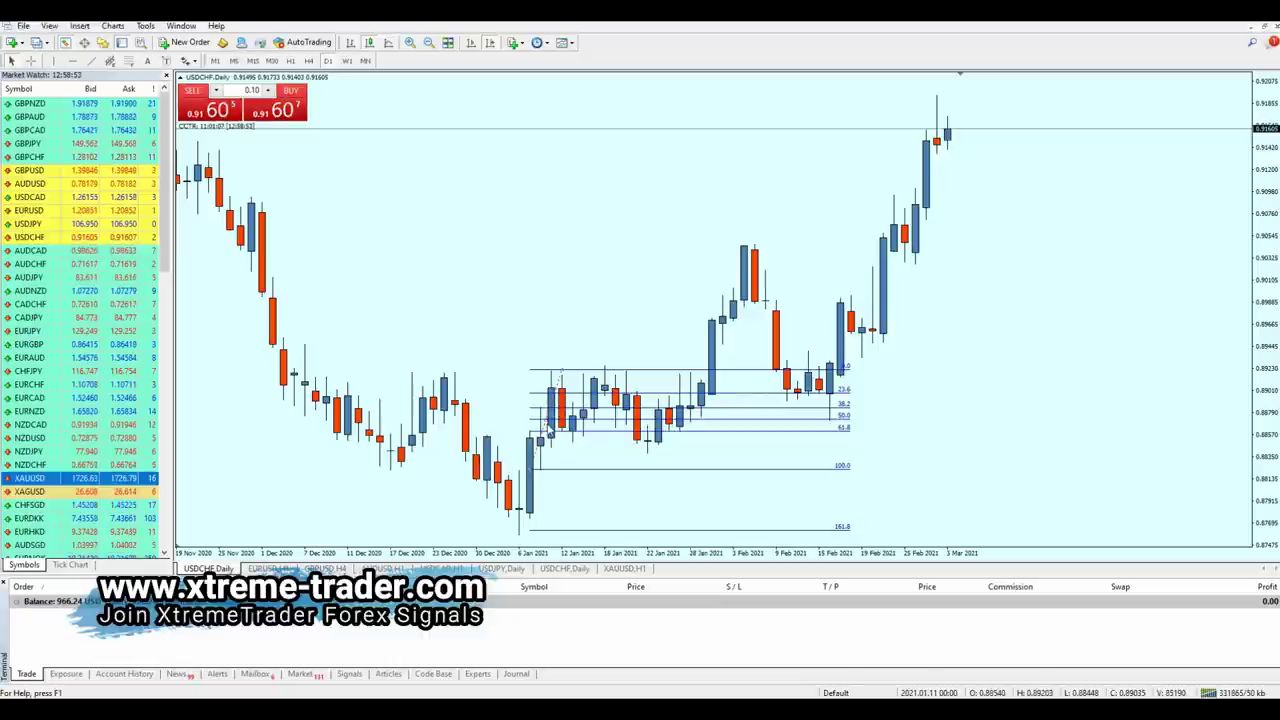
{"action": "key", "text": "Delete"}
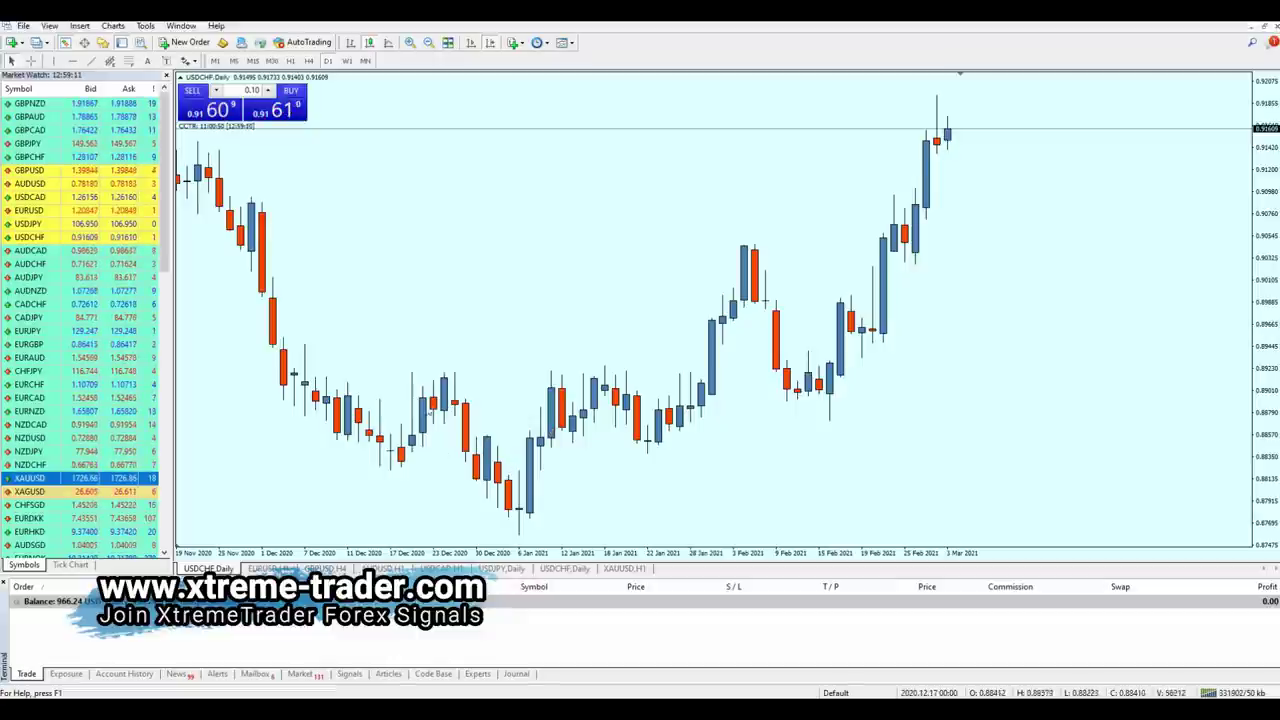
Step: Reduce the height of the Terminal panel to give the USDCHF Daily chart more vertical space
{"action": "scroll", "coordinate": [423, 508], "scroll_direction": "up", "scroll_amount": 3}
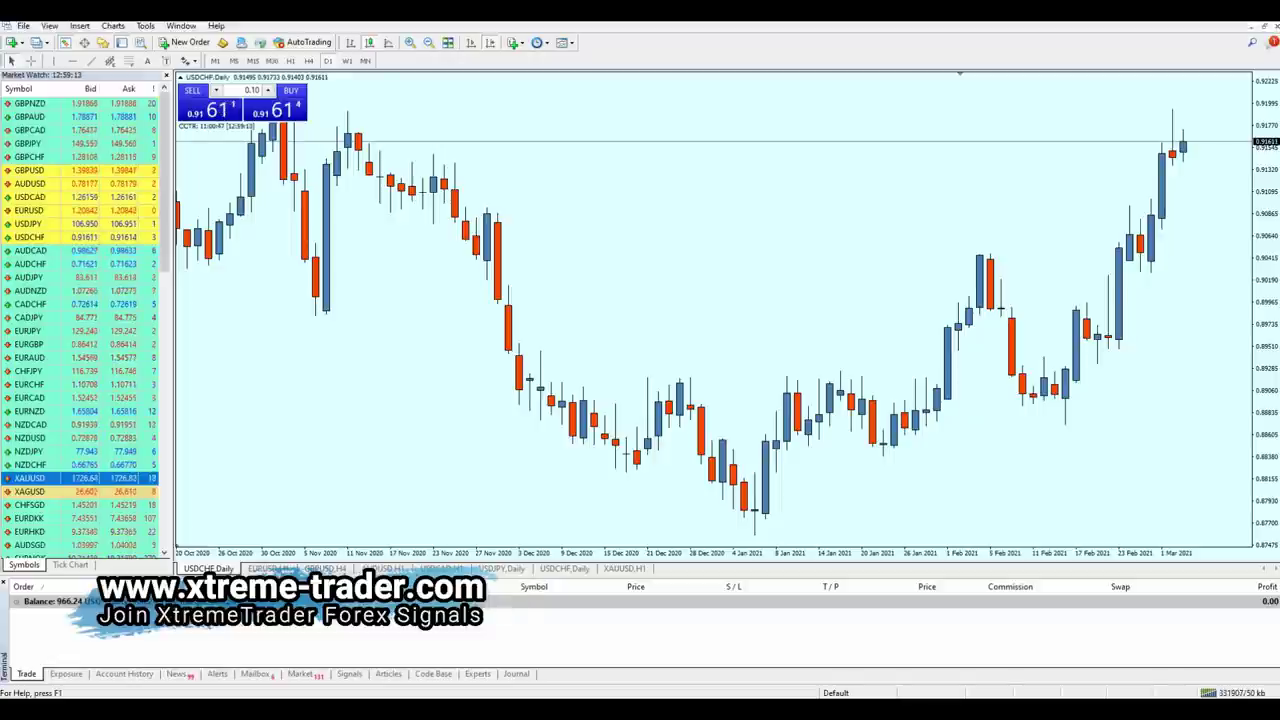
{"action": "left_click_drag", "start_coordinate": [500, 577], "coordinate": [432, 625]}
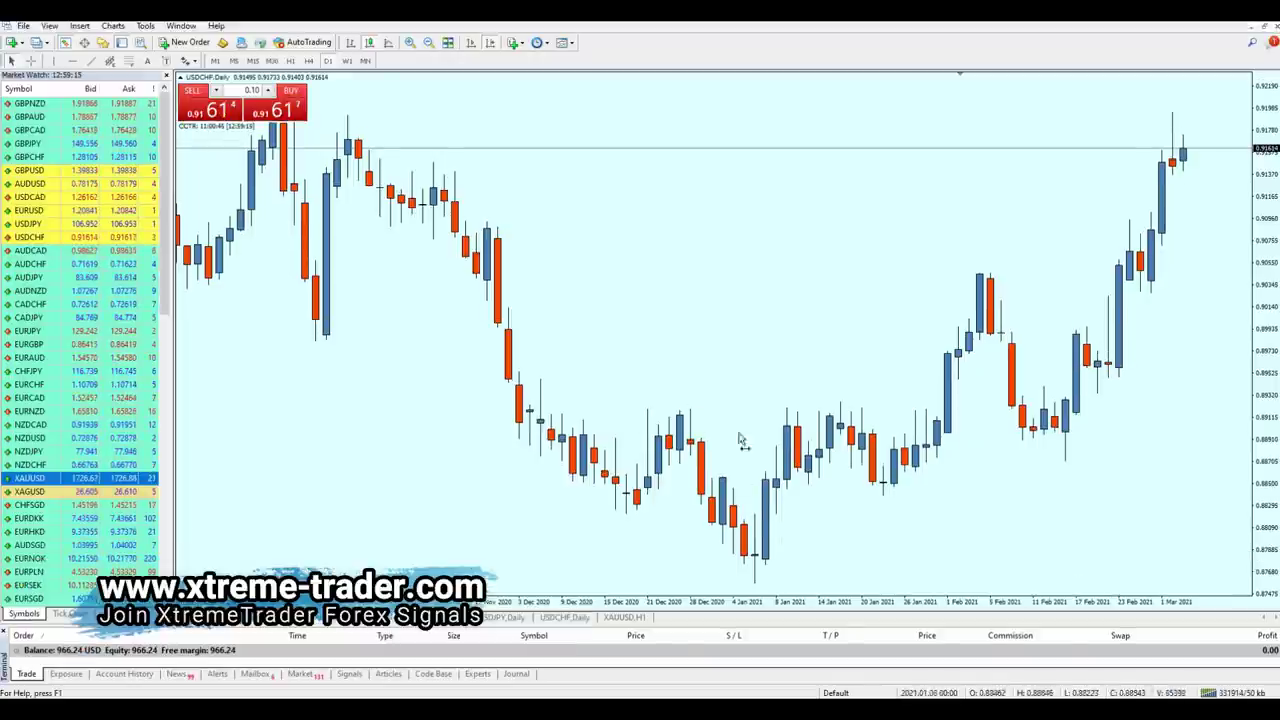
{"action": "scroll", "coordinate": [740, 437], "scroll_direction": "down", "scroll_amount": 5}
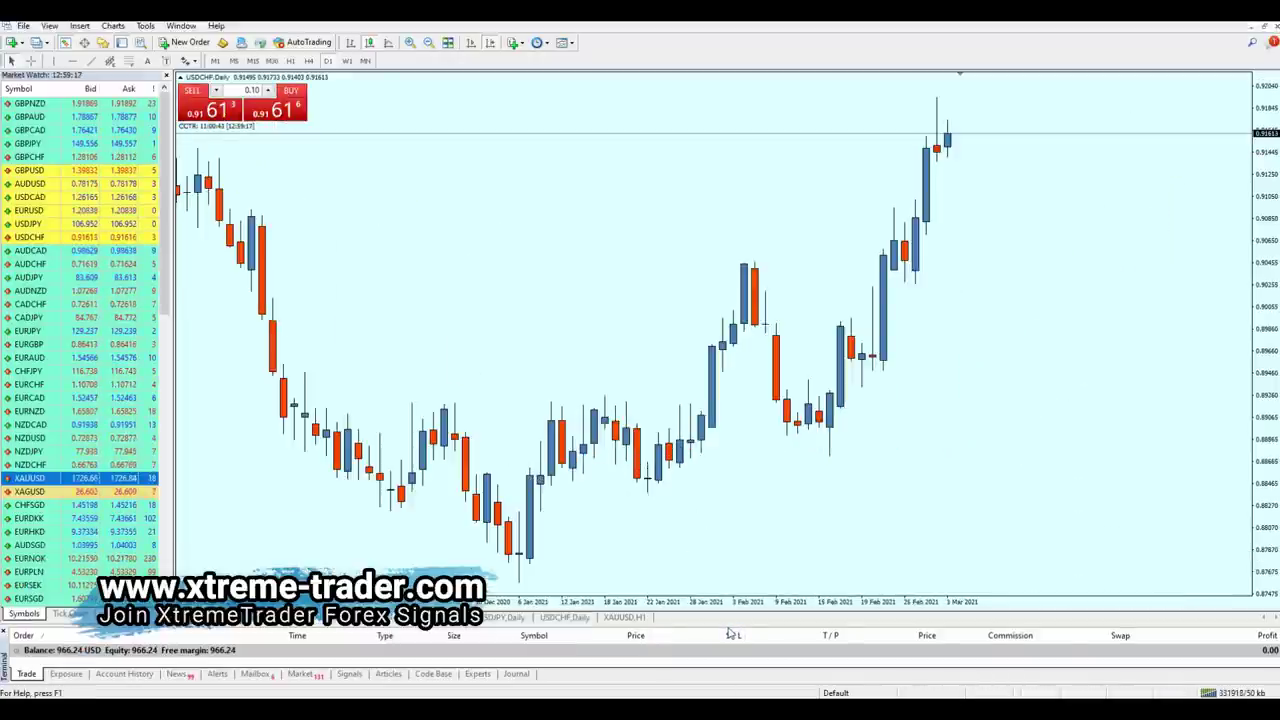
{"action": "left_click_drag", "start_coordinate": [724, 625], "coordinate": [725, 612]}
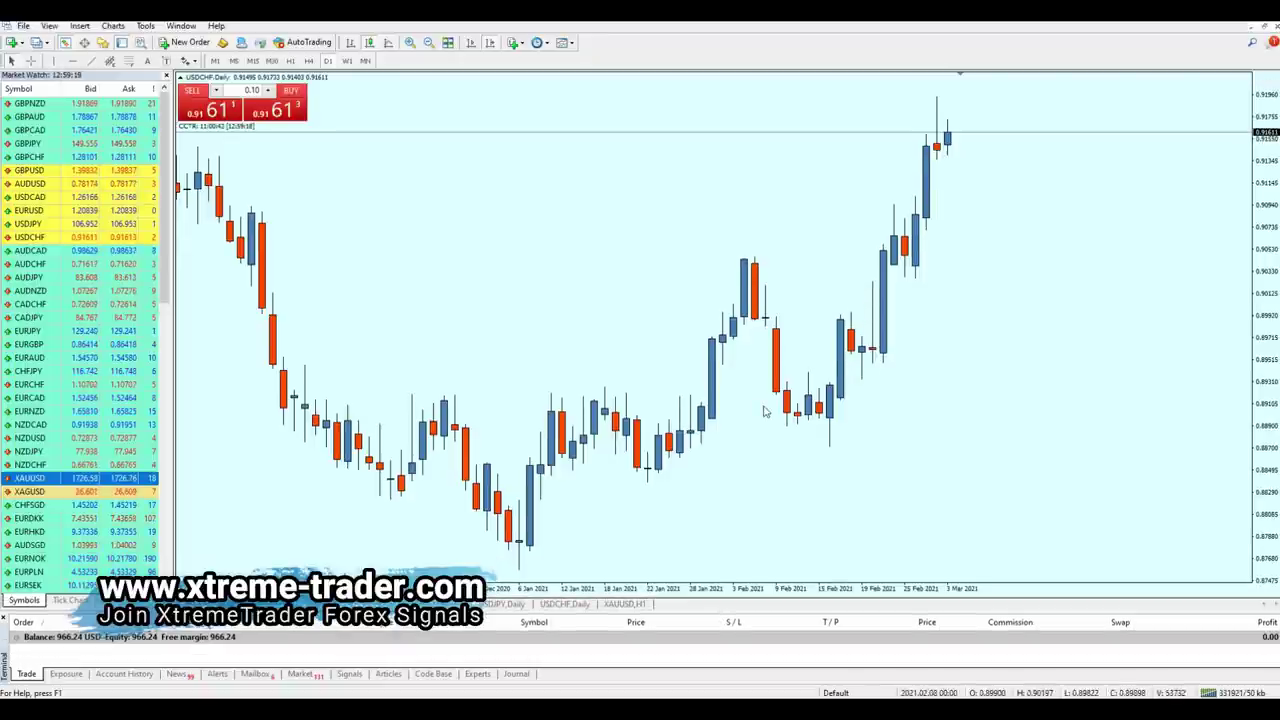